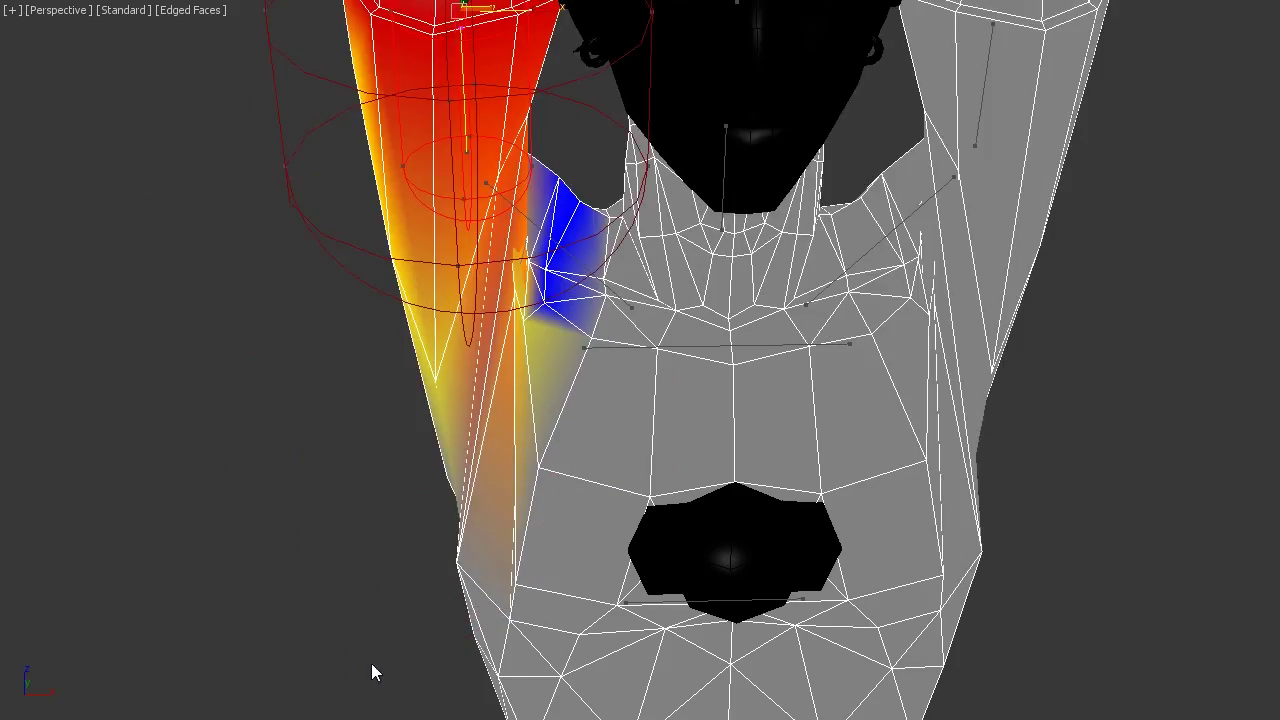
Frame the chest in a front view of the whole character
{"action": "scroll", "coordinate": [567, 318], "scroll_direction": "up", "scroll_amount": 3}
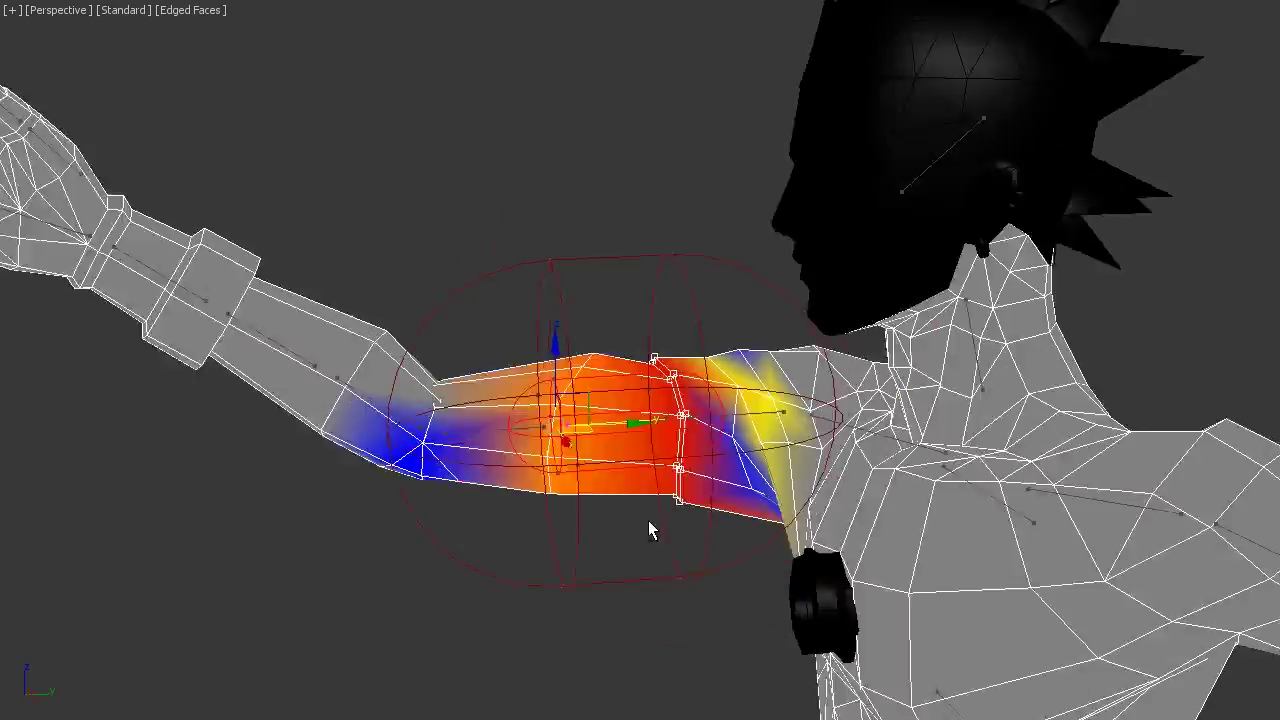
{"action": "scroll", "coordinate": [634, 514], "scroll_direction": "up", "scroll_amount": 3}
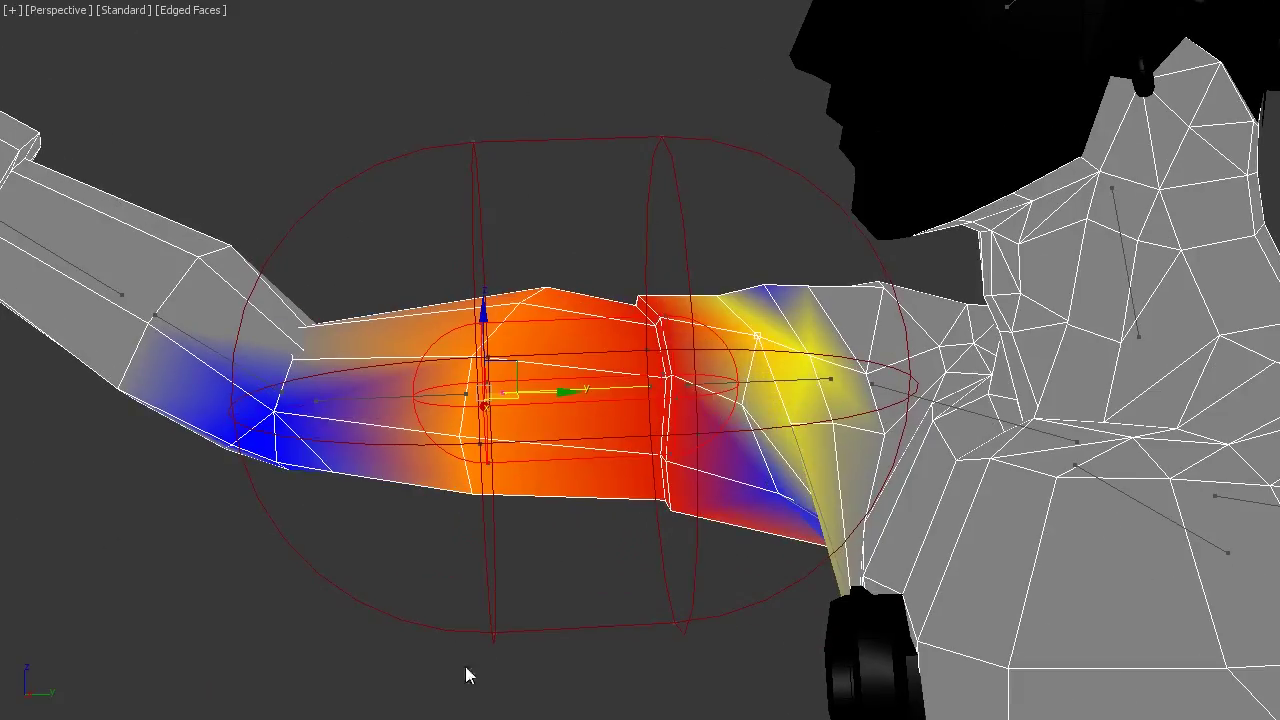
{"action": "mouse_move", "coordinate": [465, 666]}
{"action": "middle_mouse_down", "text": "alt"}
{"action": "mouse_move", "coordinate": [524, 470]}
{"action": "mouse_move", "coordinate": [533, 525]}
{"action": "middle_mouse_up", "text": "alt"}
{"action": "scroll", "coordinate": [253, 680], "scroll_direction": "down", "scroll_amount": 3}
{"action": "key", "text": "f"}
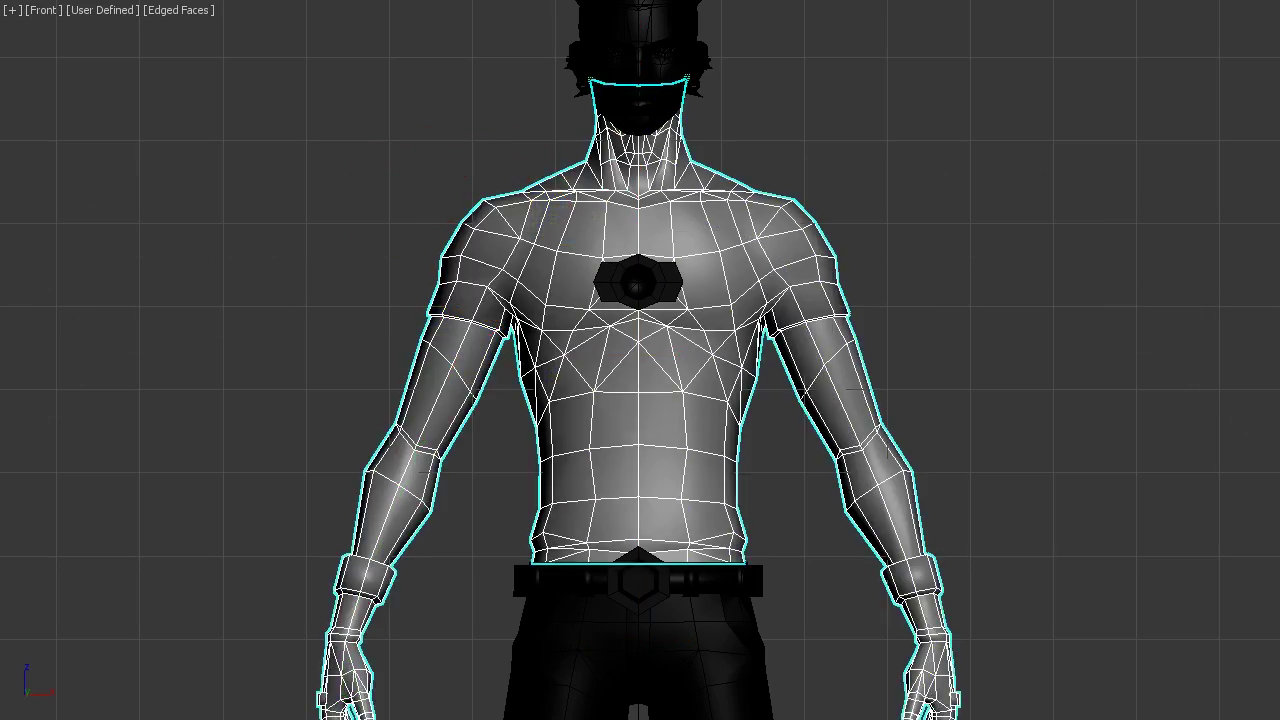
{"action": "scroll", "coordinate": [534, 258], "scroll_direction": "up", "scroll_amount": 3}
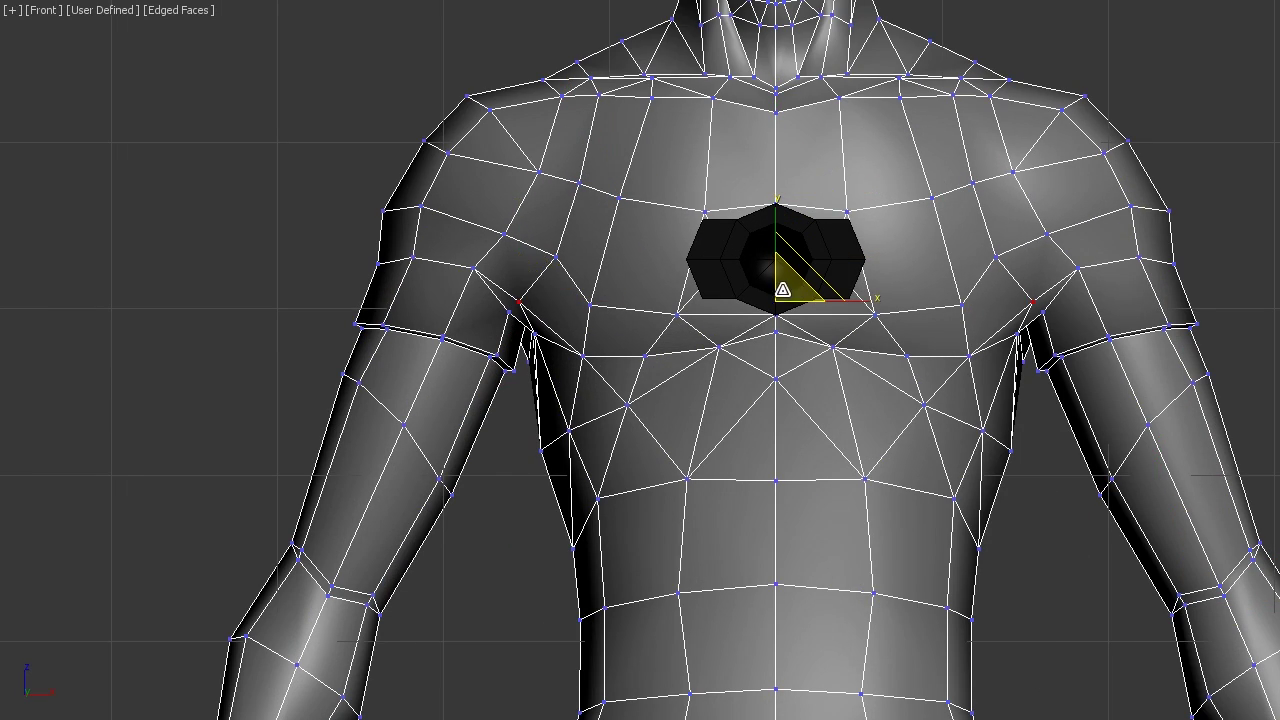
{"action": "scroll", "coordinate": [706, 368], "scroll_direction": "up", "scroll_amount": 2}
{"action": "middle_click_drag", "start_coordinate": [540, 380], "coordinate": [720, 295]}
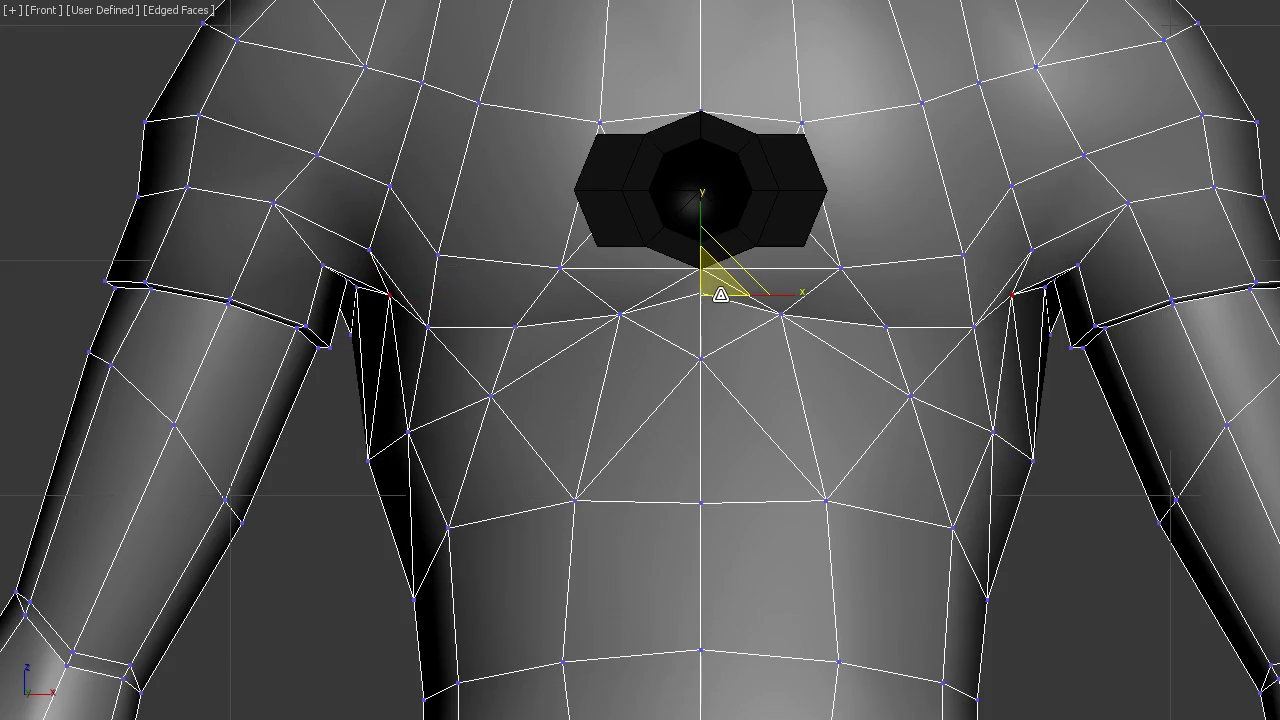
Orbit the Perspective view to face the chest
{"action": "key", "text": "p"}
{"action": "middle_click_drag", "start_coordinate": [881, 452], "coordinate": [884, 400], "text": "alt"}
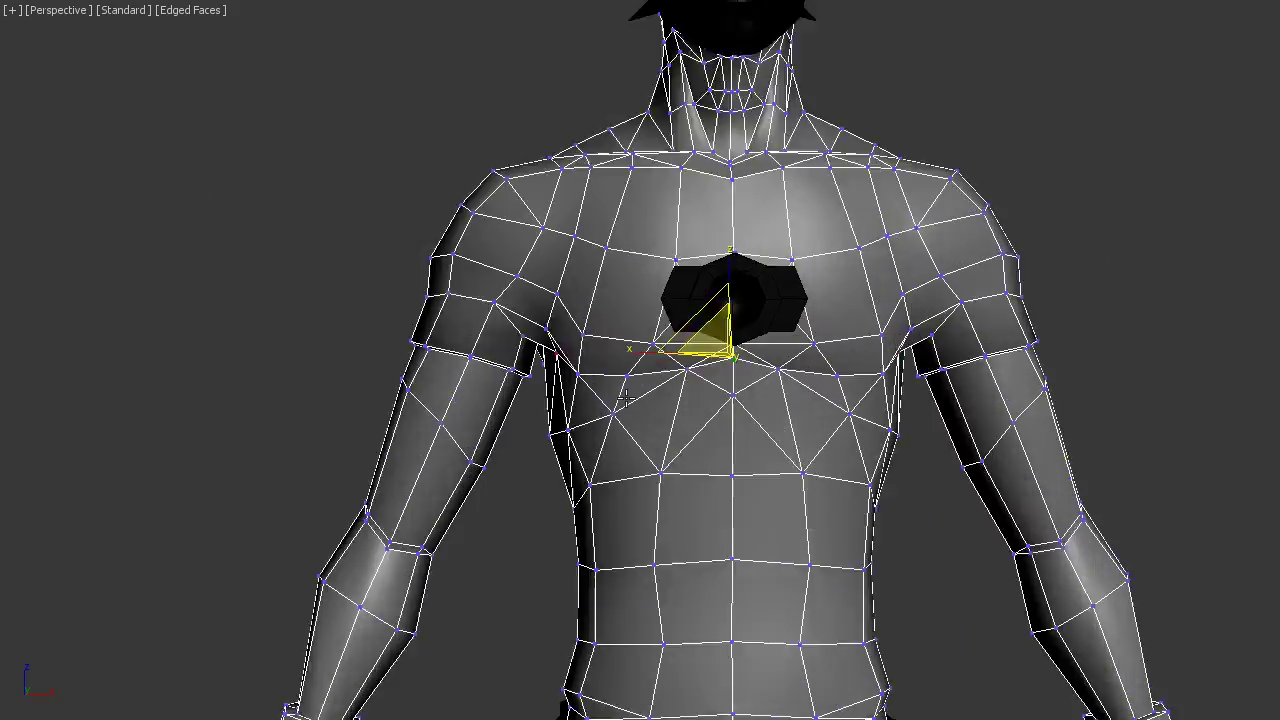
{"action": "scroll", "coordinate": [884, 358], "scroll_direction": "up", "scroll_amount": 3}
{"action": "scroll", "coordinate": [686, 218], "scroll_direction": "down", "scroll_amount": 3}
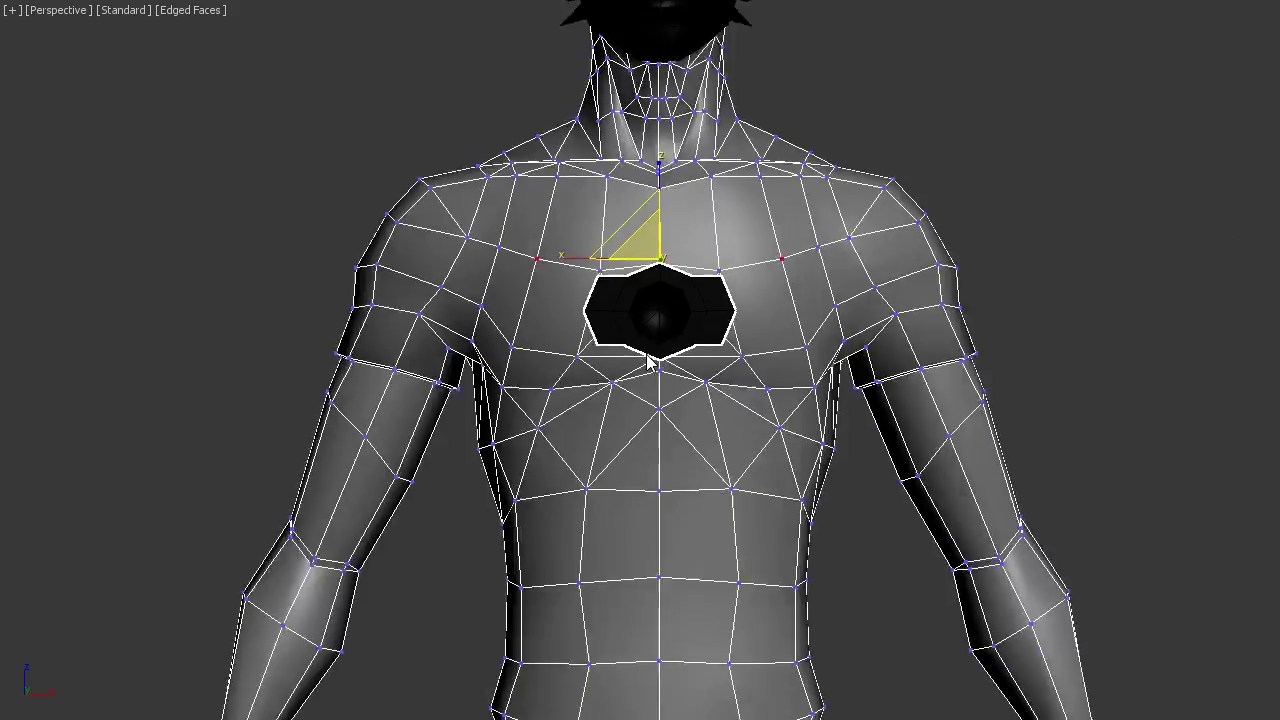
{"action": "scroll", "coordinate": [686, 218], "scroll_direction": "down", "scroll_amount": 2}
{"action": "scroll", "coordinate": [900, 260], "scroll_direction": "down", "scroll_amount": 2}
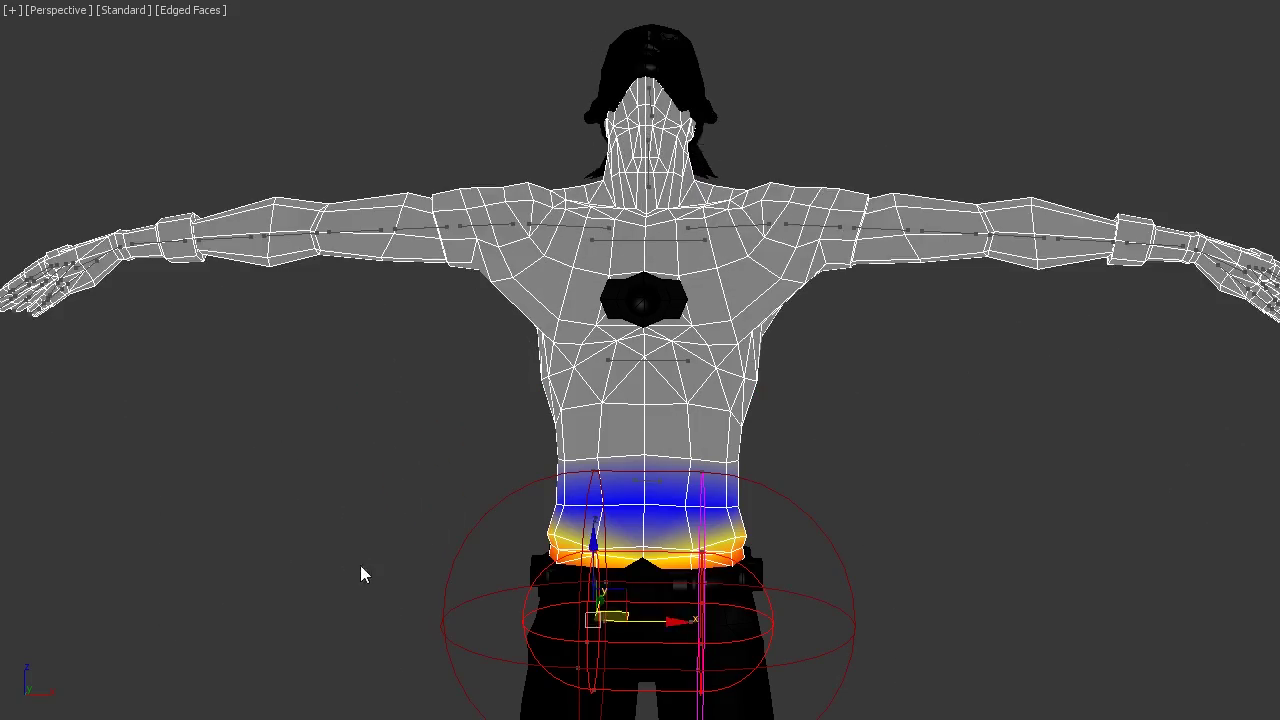
Select the chest bone's envelope and orbit the torso to check its weights
{"action": "scroll", "coordinate": [745, 548], "scroll_direction": "up", "scroll_amount": 3}
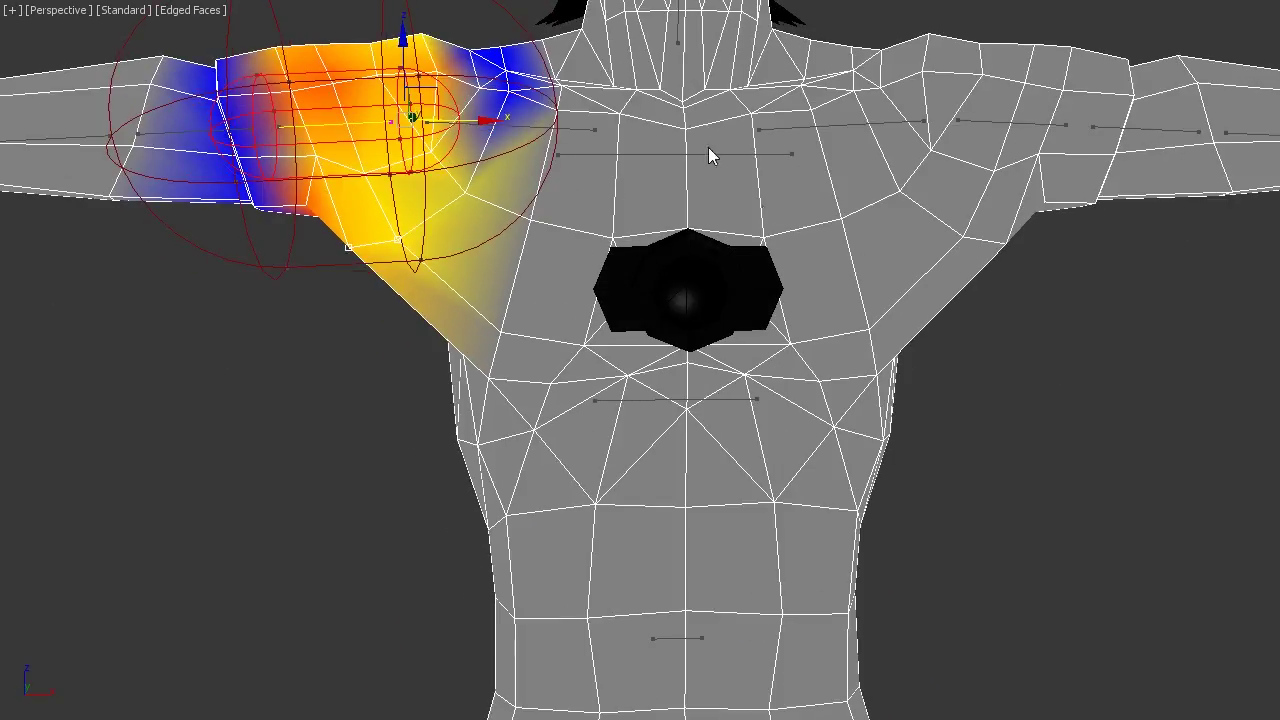
{"action": "left_click", "coordinate": [708, 150]}
{"action": "middle_click_drag", "start_coordinate": [506, 343], "coordinate": [454, 224], "text": "alt"}
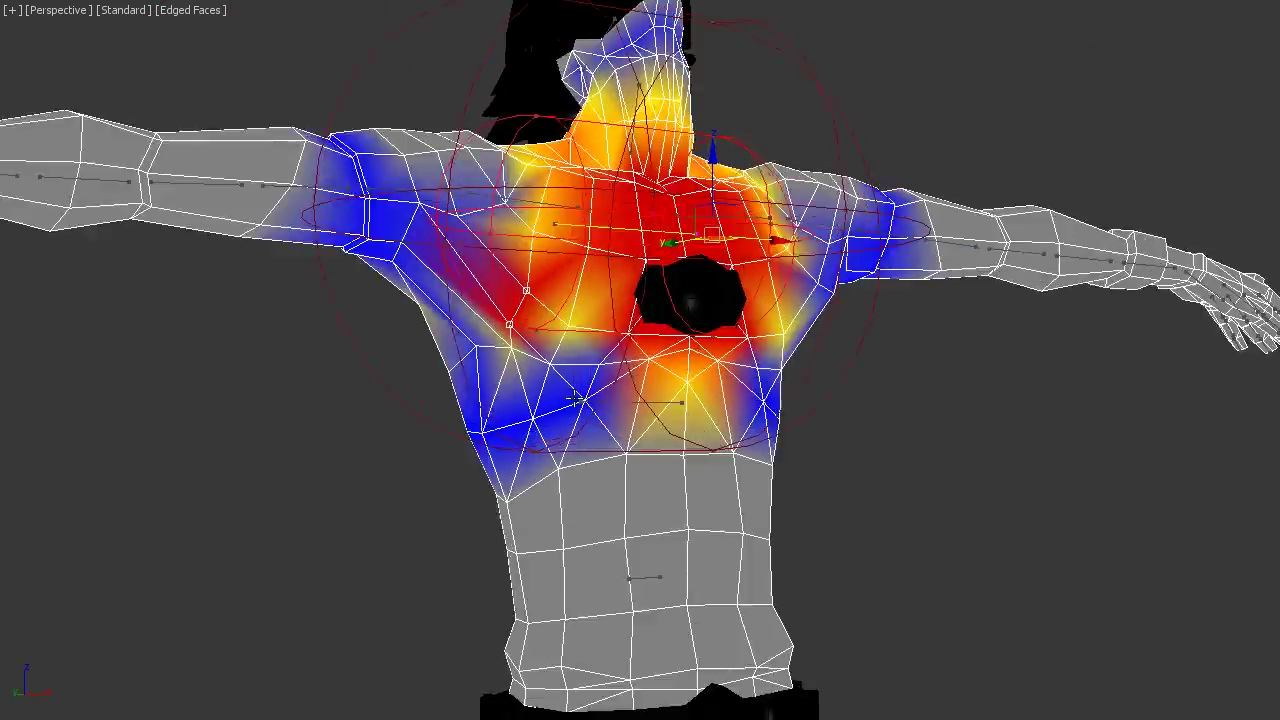
{"action": "scroll", "coordinate": [462, 480], "scroll_direction": "down", "scroll_amount": 3}
{"action": "middle_click_drag", "start_coordinate": [523, 480], "coordinate": [486, 643], "text": "alt"}
{"action": "scroll", "coordinate": [472, 436], "scroll_direction": "up", "scroll_amount": 8}
{"action": "scroll", "coordinate": [472, 436], "scroll_direction": "down", "scroll_amount": 6}
{"action": "middle_click_drag", "start_coordinate": [472, 436], "coordinate": [551, 437], "text": "alt"}
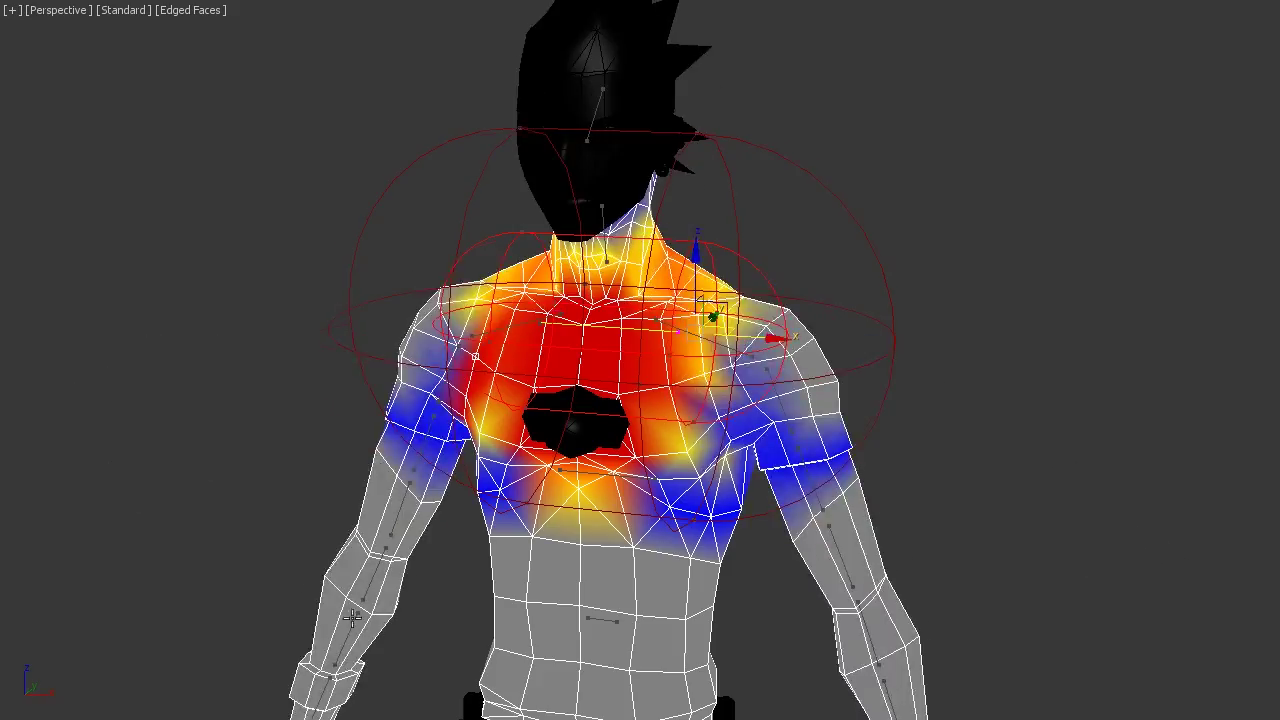
{"action": "scroll", "coordinate": [551, 437], "scroll_direction": "up", "scroll_amount": 3}
{"action": "scroll", "coordinate": [519, 398], "scroll_direction": "up", "scroll_amount": 1}
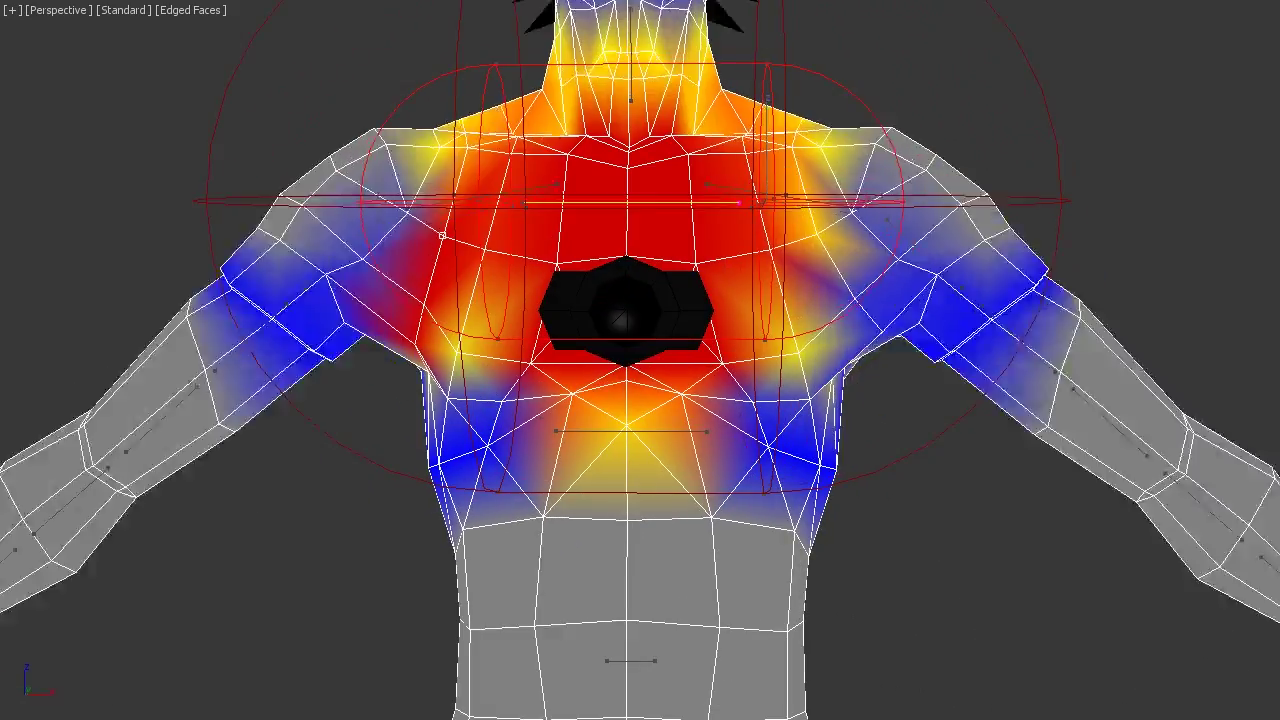
{"action": "scroll", "coordinate": [640, 360], "scroll_direction": "down", "scroll_amount": 2}
Select the shoulder edges in the maximized Front view
{"action": "key", "text": "alt+w"}
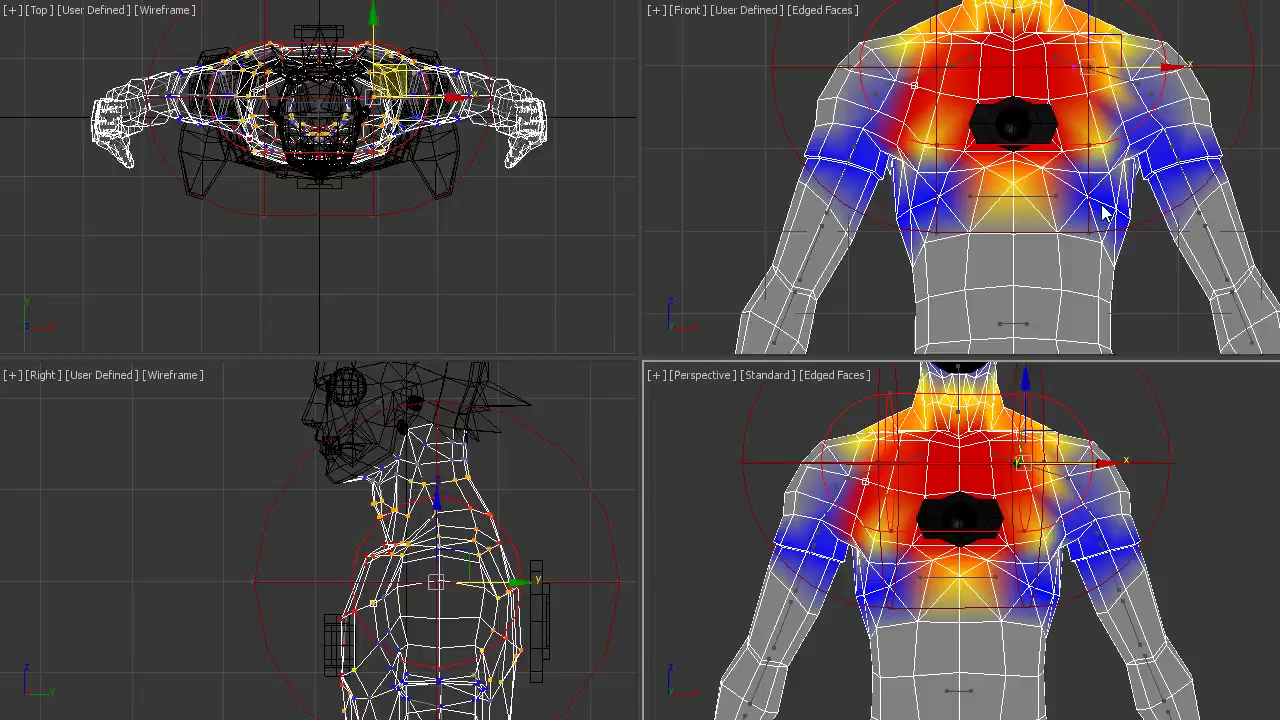
{"action": "key", "text": "alt+w"}
{"action": "scroll", "coordinate": [1049, 290], "scroll_direction": "down", "scroll_amount": 2}
{"action": "scroll", "coordinate": [1049, 290], "scroll_direction": "up", "scroll_amount": 3}
{"action": "left_click", "coordinate": [500, 216]}
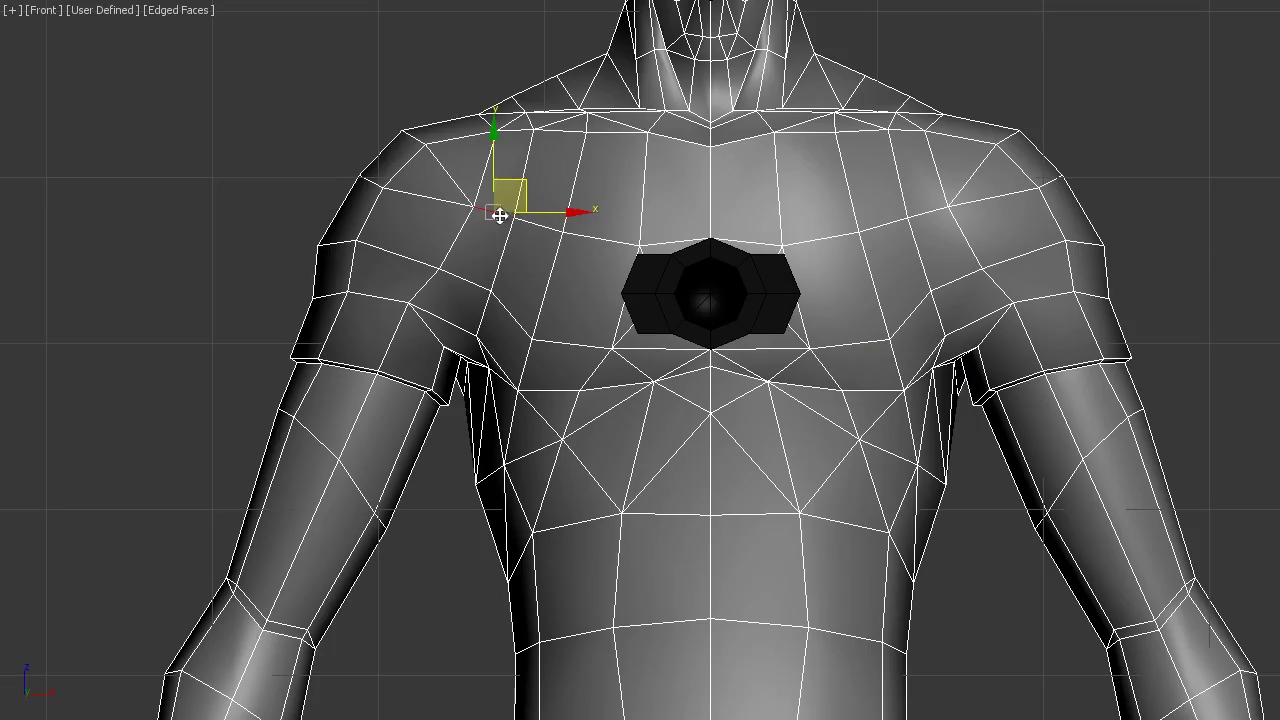
Orbit the maximized Perspective view around the chest, back and shoulders to inspect the edges
{"action": "key", "text": "alt+w"}
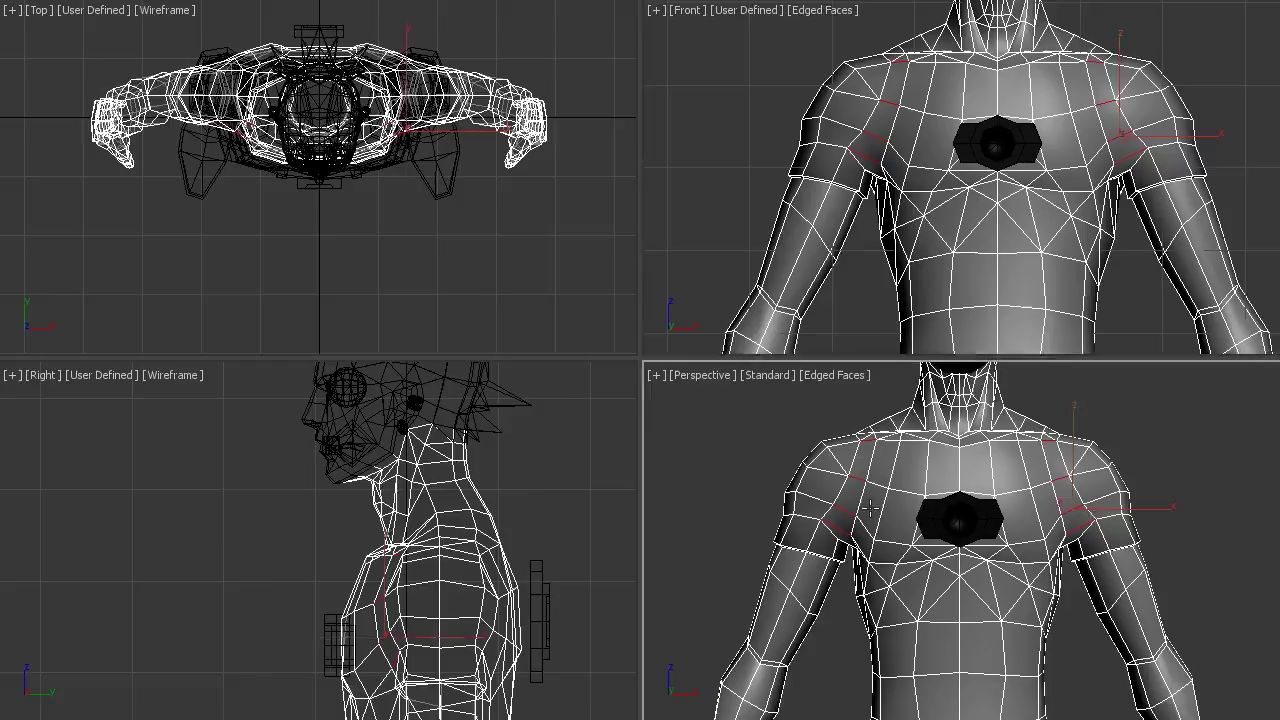
{"action": "key", "text": "alt+w"}
{"action": "mouse_move", "coordinate": [888, 294]}
{"action": "middle_mouse_down", "text": "alt"}
{"action": "mouse_move", "coordinate": [654, 423]}
{"action": "mouse_move", "coordinate": [653, 455]}
{"action": "mouse_move", "coordinate": [408, 308]}
{"action": "mouse_move", "coordinate": [913, 343]}
{"action": "middle_mouse_up", "text": "alt"}
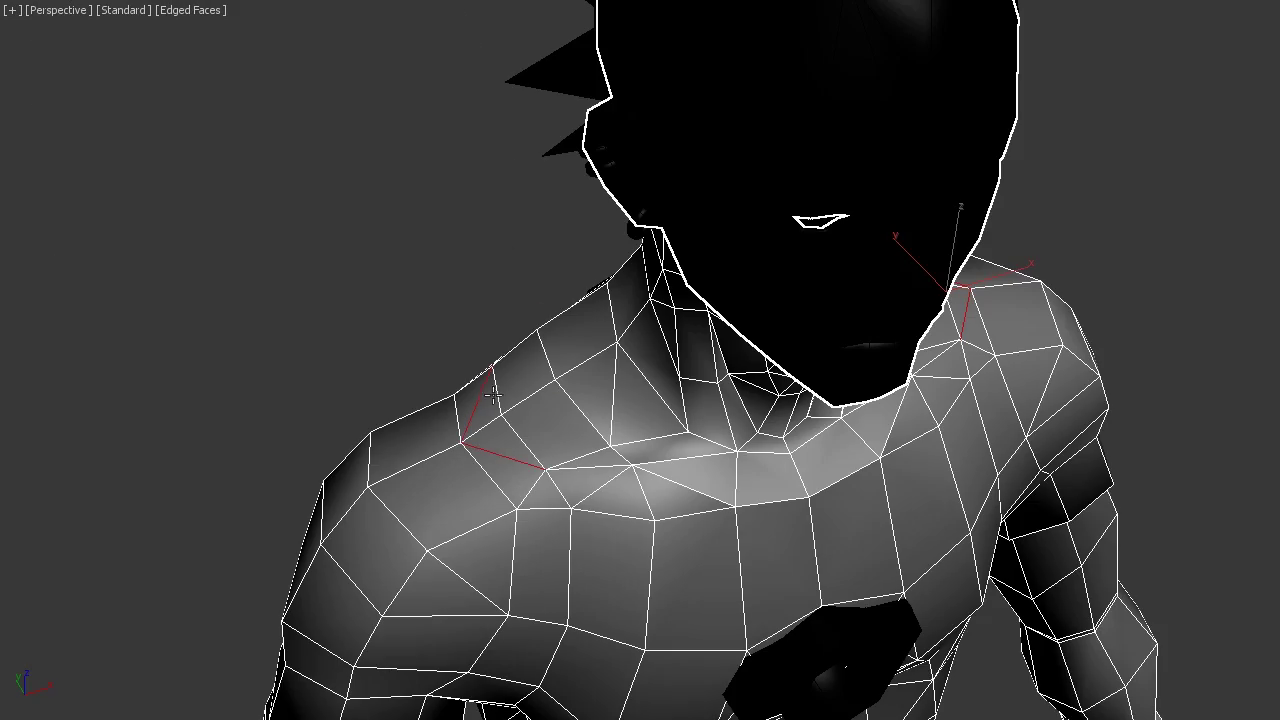
{"action": "mouse_move", "coordinate": [545, 511]}
{"action": "middle_mouse_down", "text": "alt"}
{"action": "mouse_move", "coordinate": [586, 503]}
{"action": "mouse_move", "coordinate": [751, 546]}
{"action": "mouse_move", "coordinate": [698, 536]}
{"action": "mouse_move", "coordinate": [986, 491]}
{"action": "mouse_move", "coordinate": [578, 455]}
{"action": "middle_mouse_up", "text": "alt"}
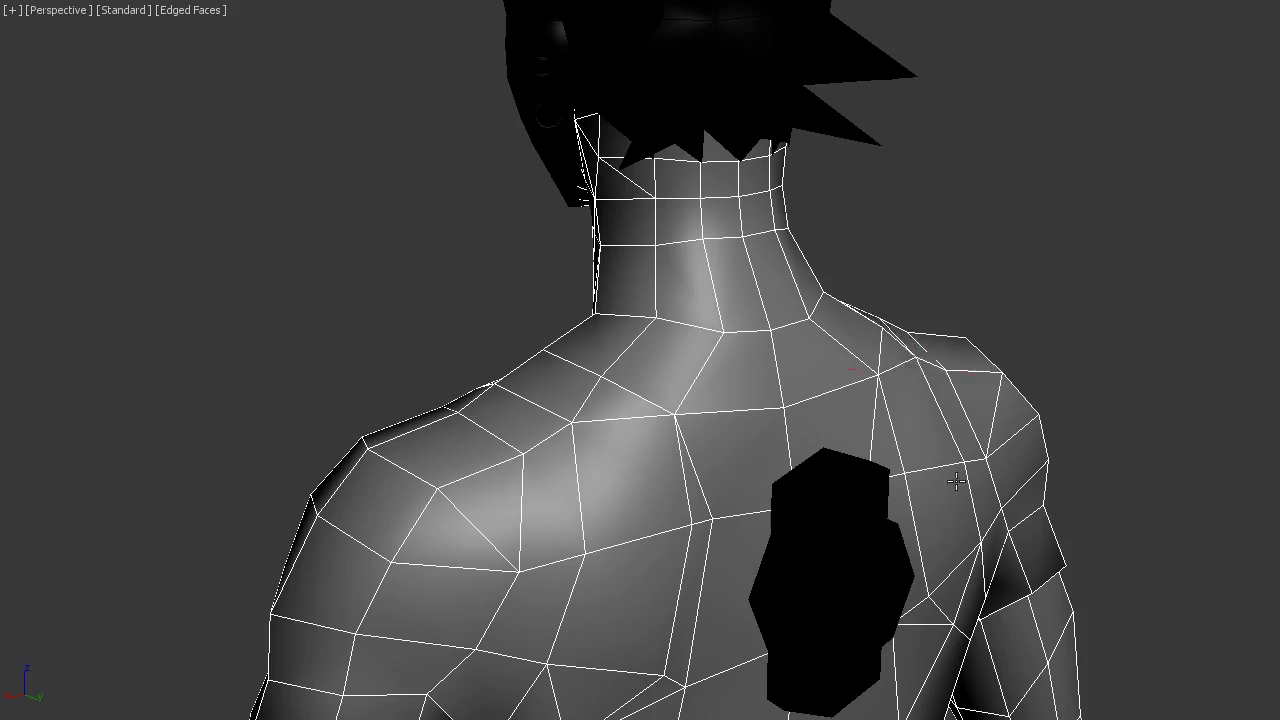
{"action": "middle_click_drag", "start_coordinate": [956, 481], "coordinate": [864, 425], "text": "alt"}
{"action": "mouse_move", "coordinate": [545, 484]}
{"action": "middle_mouse_down", "text": "alt"}
{"action": "mouse_move", "coordinate": [903, 346]}
{"action": "mouse_move", "coordinate": [630, 623]}
{"action": "mouse_move", "coordinate": [623, 513]}
{"action": "mouse_move", "coordinate": [619, 628]}
{"action": "mouse_move", "coordinate": [460, 380]}
{"action": "middle_mouse_up", "text": "alt"}
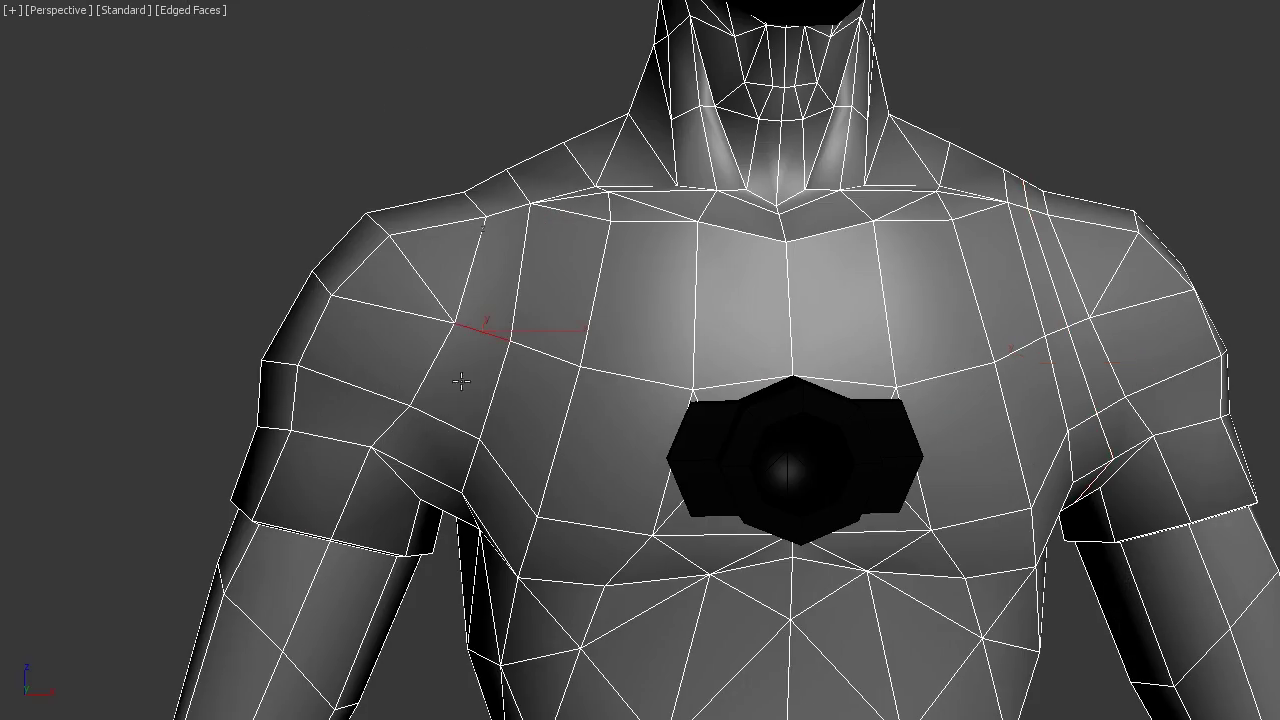
{"action": "mouse_move", "coordinate": [455, 428]}
{"action": "middle_mouse_down", "text": "alt"}
{"action": "mouse_move", "coordinate": [660, 374]}
{"action": "mouse_move", "coordinate": [660, 357]}
{"action": "middle_mouse_up", "text": "alt"}
{"action": "scroll", "coordinate": [543, 520], "scroll_direction": "up", "scroll_amount": 5}
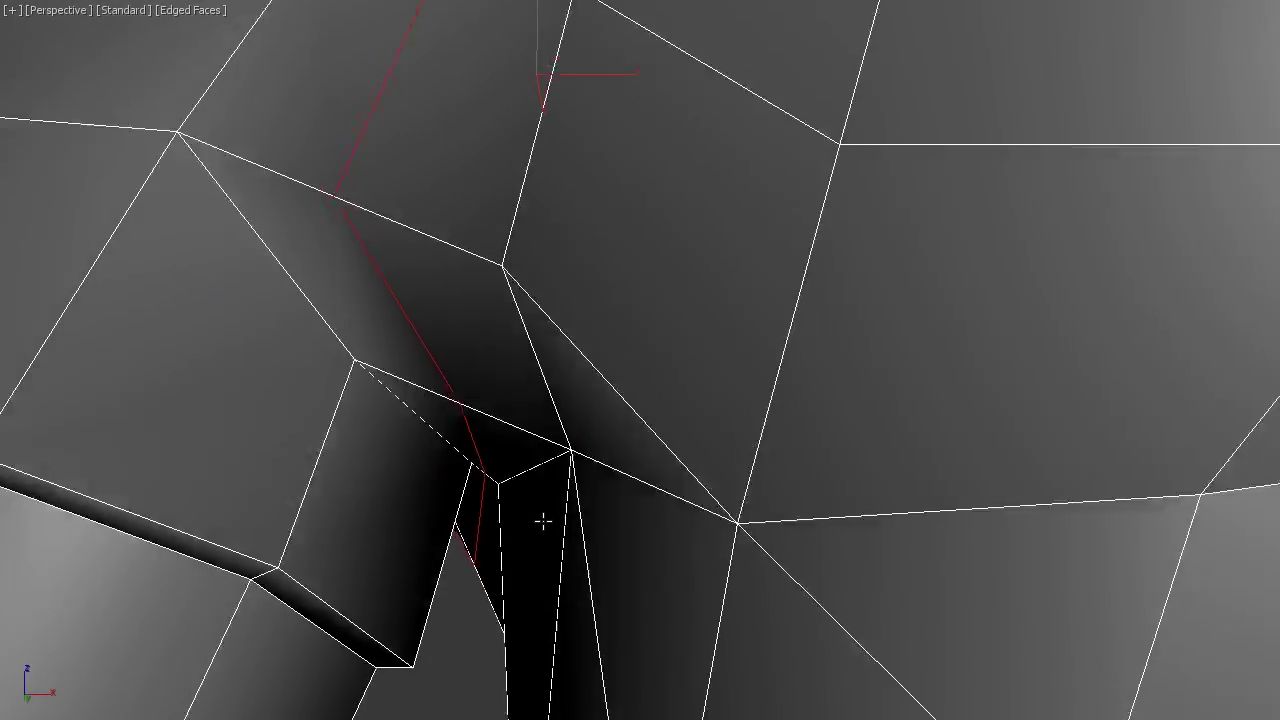
{"action": "scroll", "coordinate": [543, 520], "scroll_direction": "down", "scroll_amount": 6}
{"action": "middle_click_drag", "start_coordinate": [543, 520], "coordinate": [679, 565], "text": "alt"}
Return to the character's skinned body mesh in the Perspective view
{"action": "key", "text": "alt+w"}
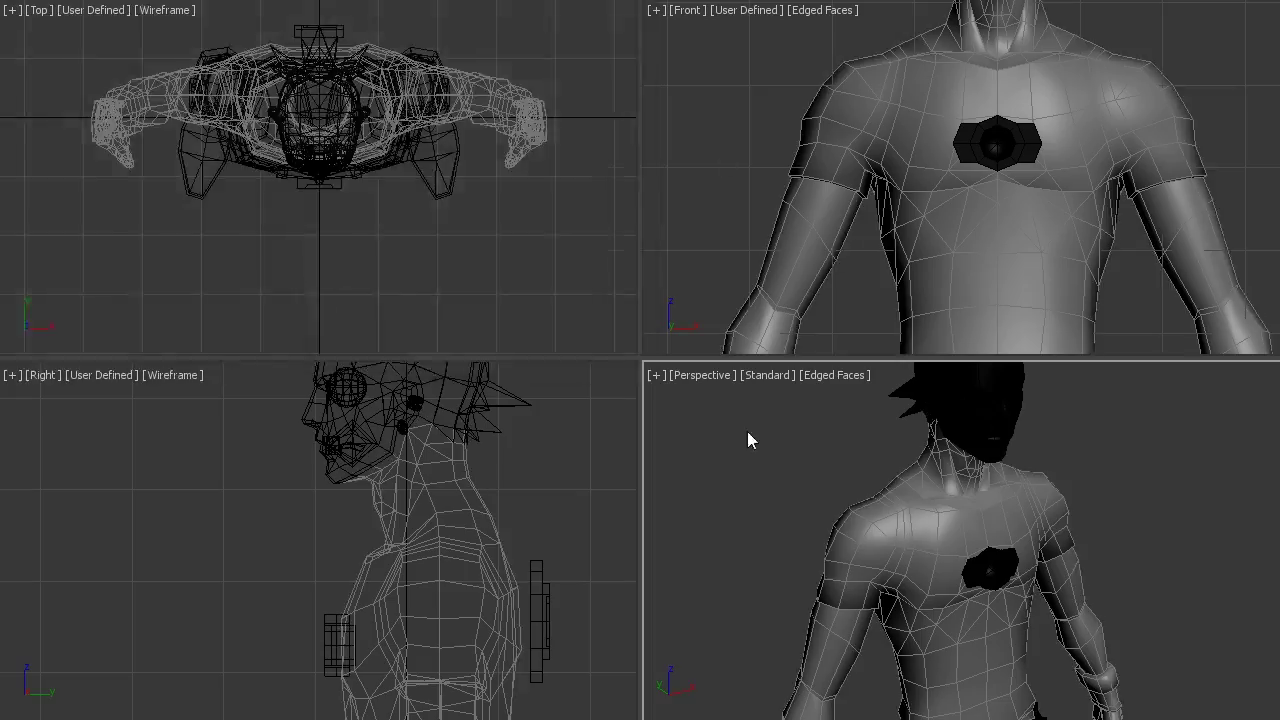
{"action": "key", "text": "alt+w"}
{"action": "middle_click_drag", "start_coordinate": [749, 437], "coordinate": [645, 415]}
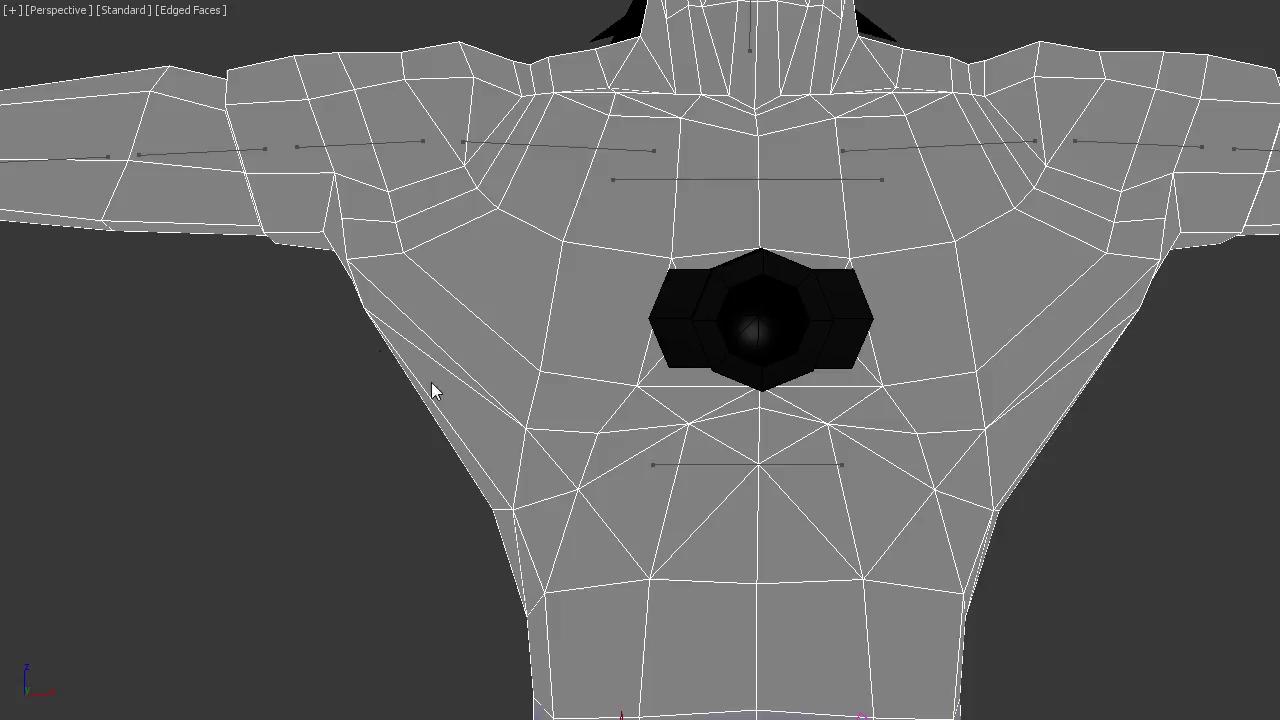
Pick the chest bone's envelope to display its weight colours over the upper torso
{"action": "left_click", "coordinate": [401, 251]}
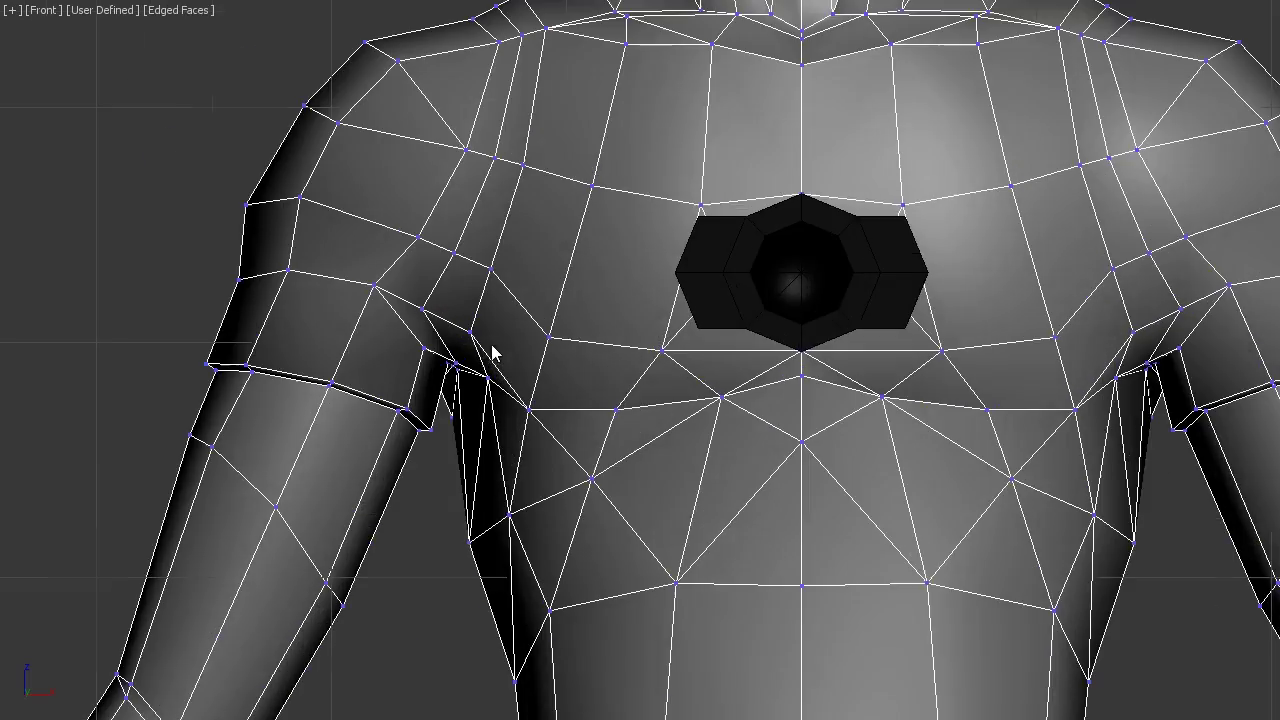
Scale the selected shoulder vertices inward symmetrically in the Front view
{"action": "key", "text": "F3"}
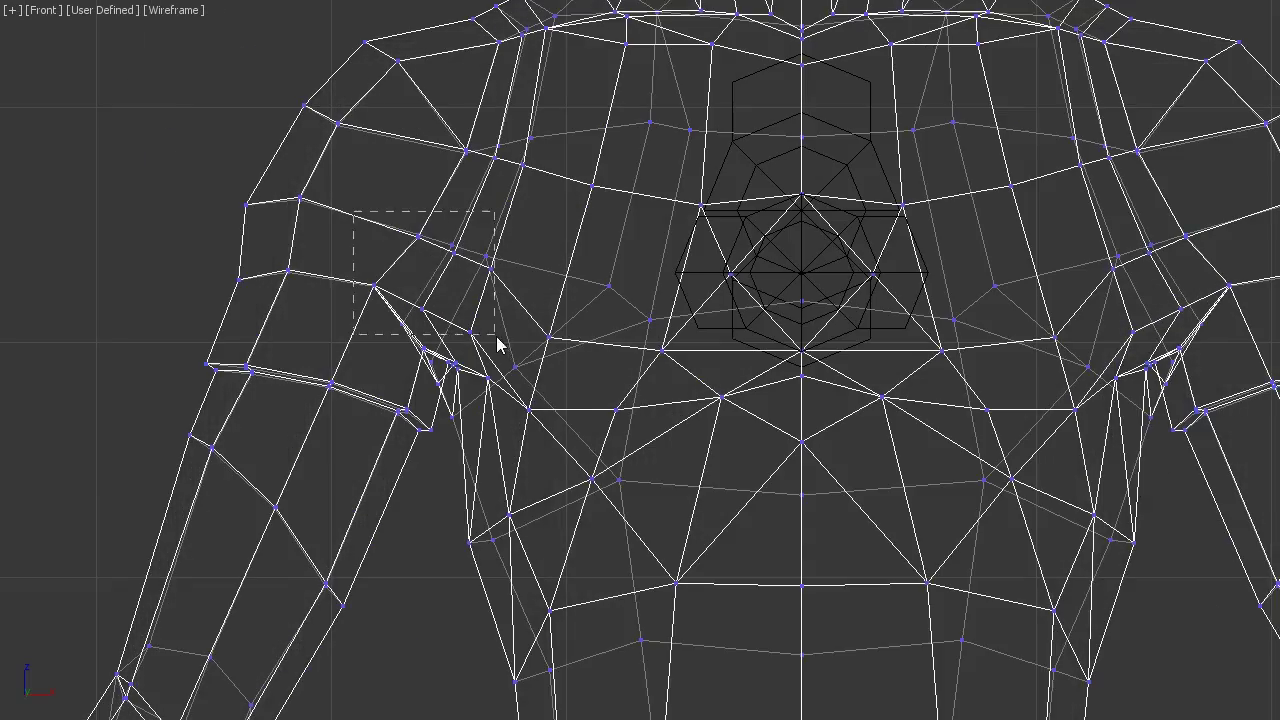
{"action": "key", "text": "F3"}
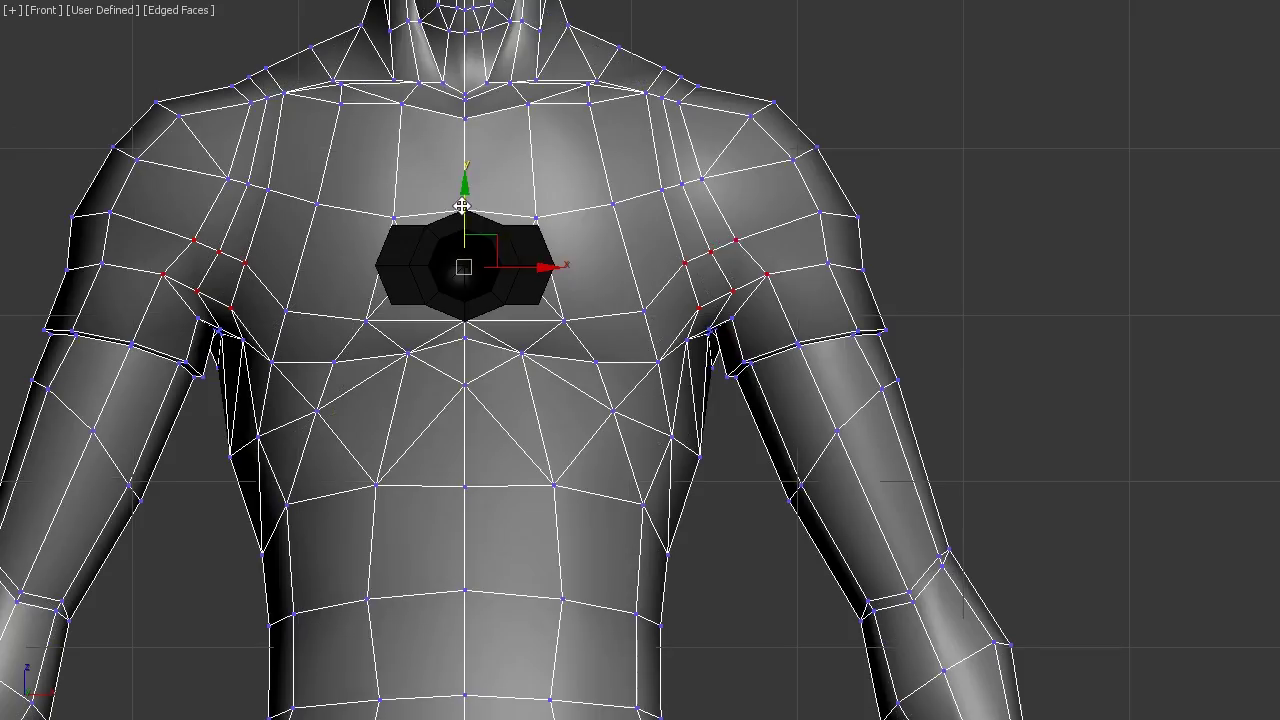
{"action": "key", "text": "F3"}
{"action": "key", "text": "F3"}
{"action": "key", "text": "F3"}
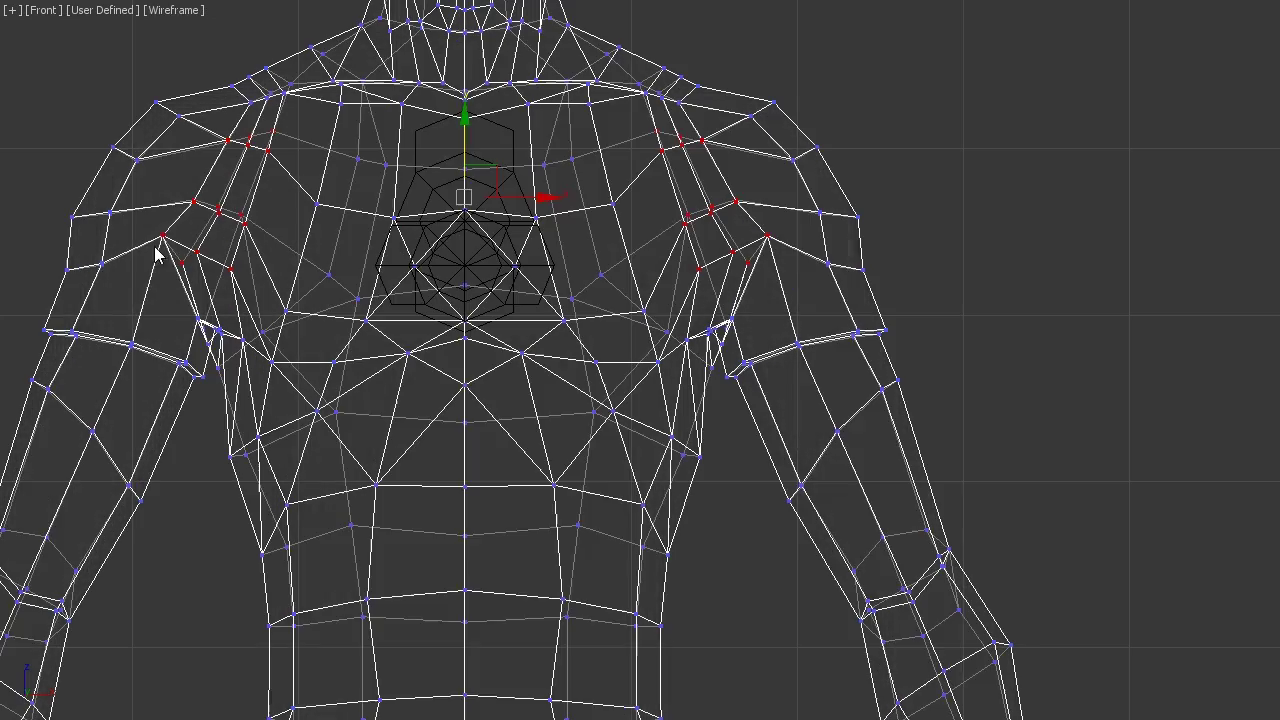
{"action": "key", "text": "r"}
{"action": "left_click_drag", "start_coordinate": [779, 254], "coordinate": [186, 250]}
{"action": "key", "text": "F3"}
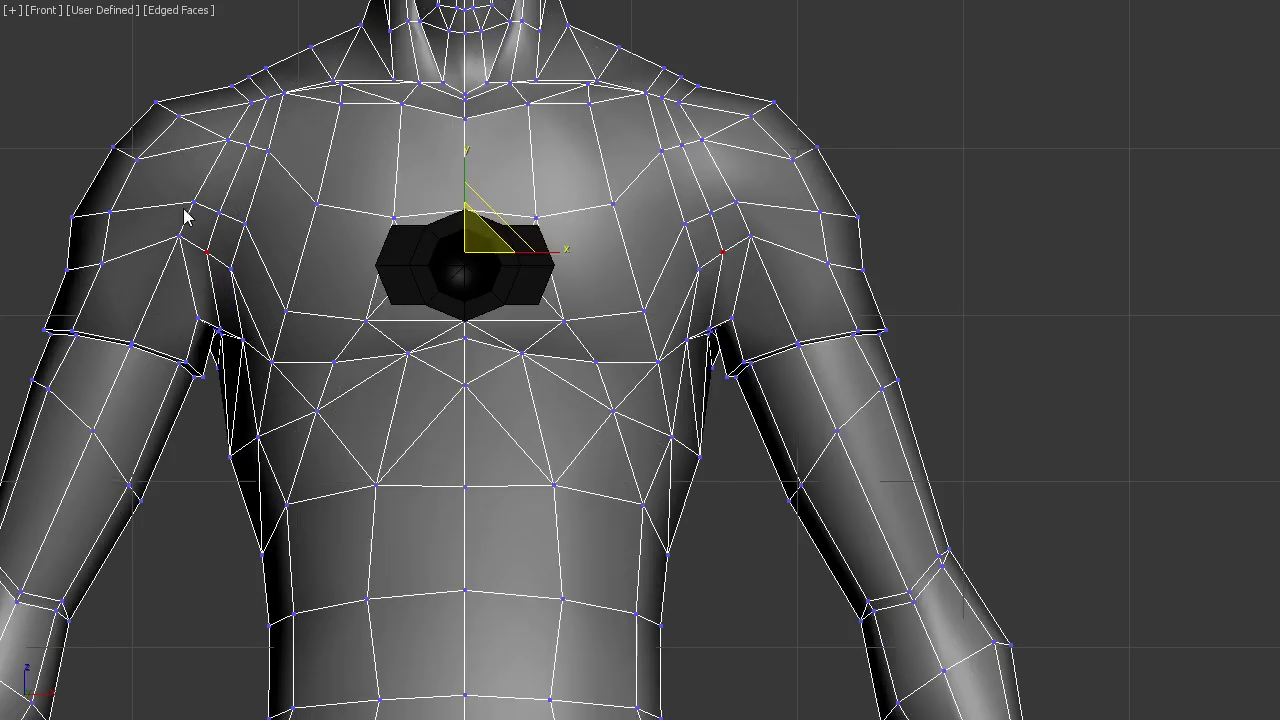
{"action": "key", "text": "F3"}
{"action": "key", "text": "F3"}
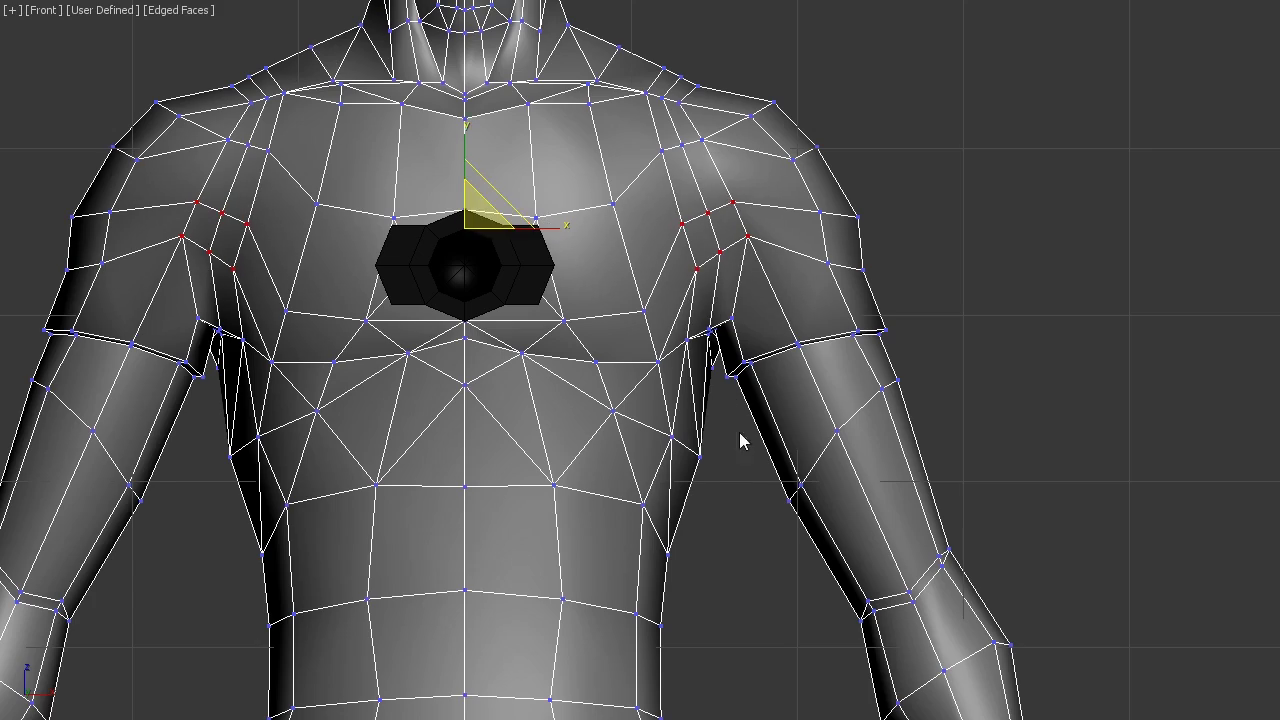
Move the selected shoulder vertices down and recentre the chest in view
{"action": "key", "text": "p"}
{"action": "mouse_move", "coordinate": [739, 432]}
{"action": "middle_mouse_down", "text": "alt"}
{"action": "mouse_move", "coordinate": [609, 417]}
{"action": "mouse_move", "coordinate": [834, 320]}
{"action": "middle_mouse_up", "text": "alt"}
{"action": "key", "text": "f"}
{"action": "key", "text": "w"}
{"action": "left_click_drag", "start_coordinate": [469, 151], "coordinate": [469, 234]}
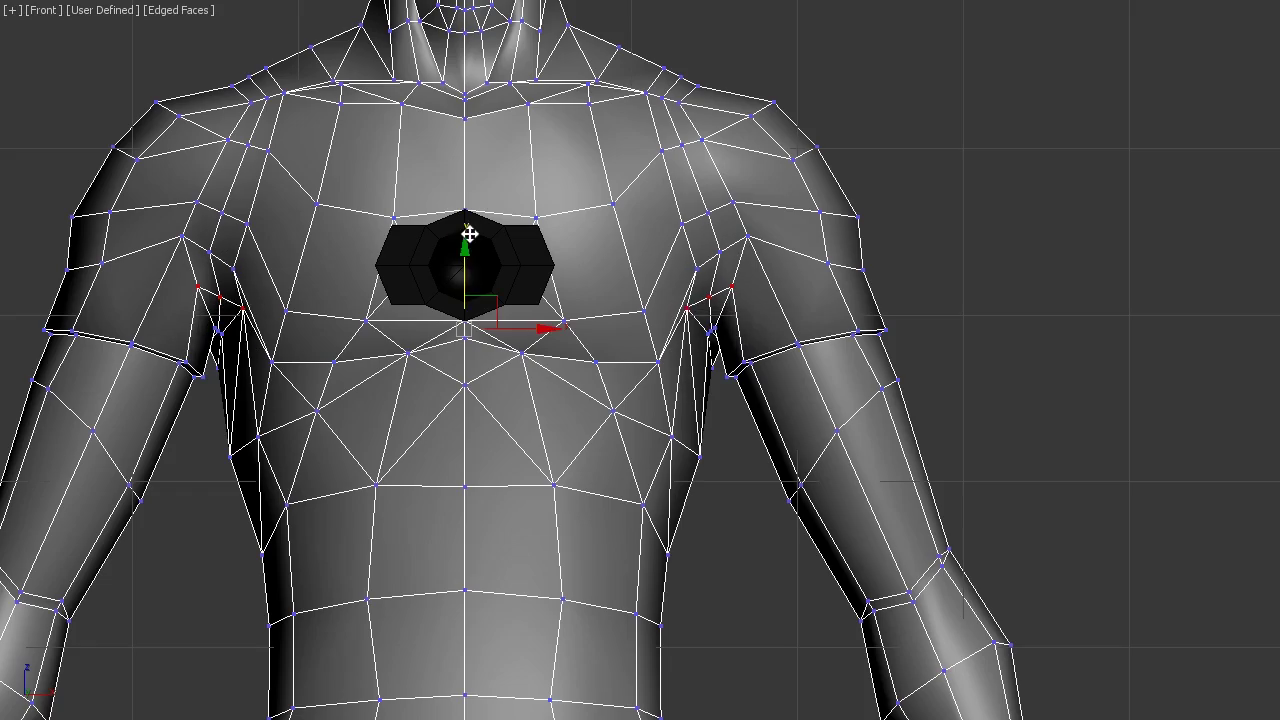
{"action": "scroll", "coordinate": [562, 339], "scroll_direction": "up", "scroll_amount": 2}
{"action": "mouse_move", "coordinate": [410, 273]}
{"action": "middle_mouse_down"}
{"action": "mouse_move", "coordinate": [511, 346]}
{"action": "mouse_move", "coordinate": [393, 300]}
{"action": "middle_mouse_up"}
Inspect the shoulder from perspective, side and front viewports
{"action": "key", "text": "p"}
{"action": "mouse_move", "coordinate": [776, 476]}
{"action": "middle_mouse_down", "text": "alt"}
{"action": "mouse_move", "coordinate": [700, 460]}
{"action": "mouse_move", "coordinate": [697, 291]}
{"action": "middle_mouse_up", "text": "alt"}
{"action": "key", "text": "r"}
{"action": "key", "text": "p"}
{"action": "key", "text": "alt+w"}
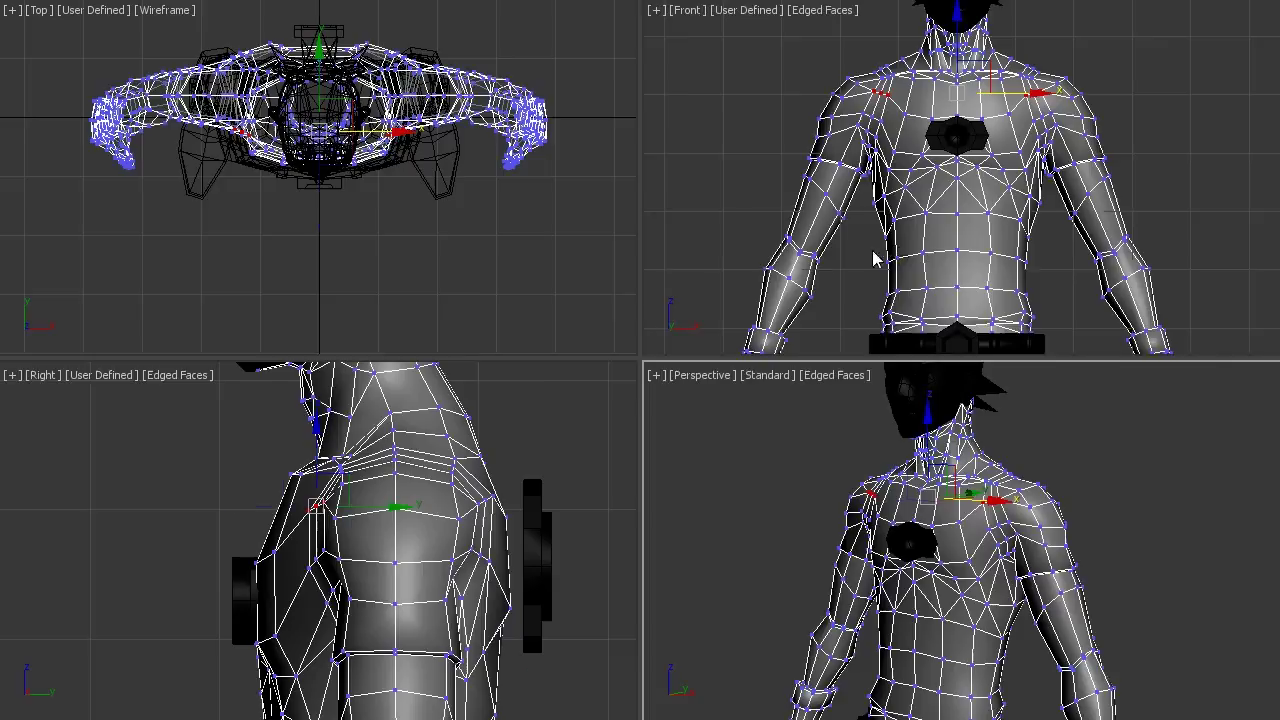
{"action": "right_click", "coordinate": [871, 257]}
{"action": "key", "text": "alt+w"}
{"action": "key", "text": "p"}
{"action": "middle_click_drag", "start_coordinate": [640, 400], "coordinate": [520, 380], "text": "alt"}
{"action": "scroll", "coordinate": [568, 381], "scroll_direction": "up", "scroll_amount": 5}
{"action": "scroll", "coordinate": [568, 381], "scroll_direction": "up", "scroll_amount": 4}
Review the torso's back and side by stepping through earlier views and orbiting
{"action": "key", "text": "shift+z"}
{"action": "key", "text": "shift+z"}
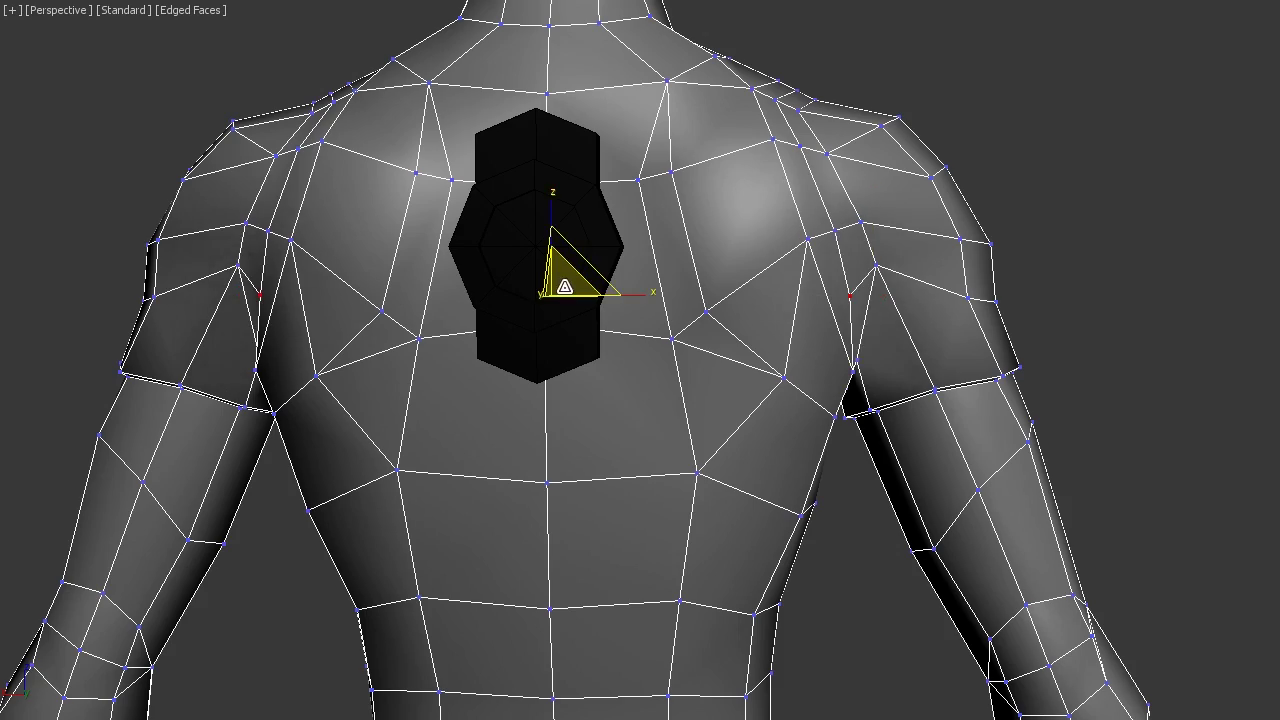
{"action": "key", "text": "shift+z"}
{"action": "key", "text": "shift+z"}
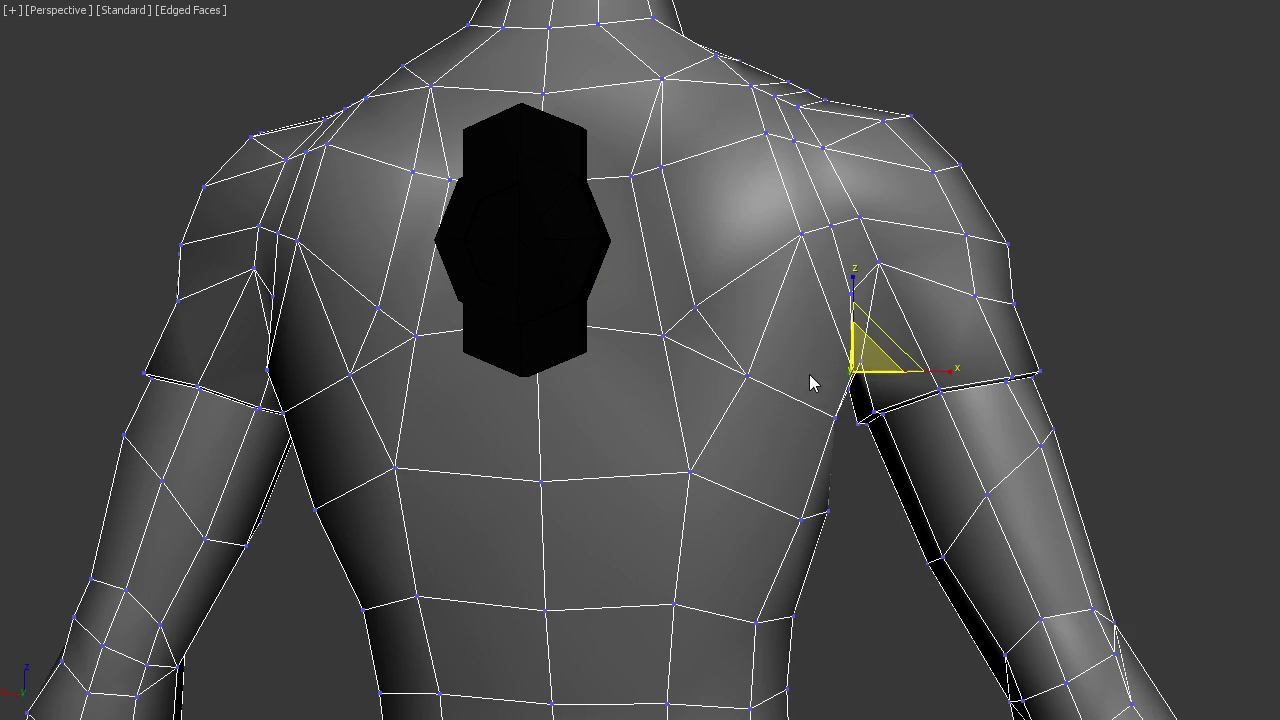
{"action": "key", "text": "shift+z"}
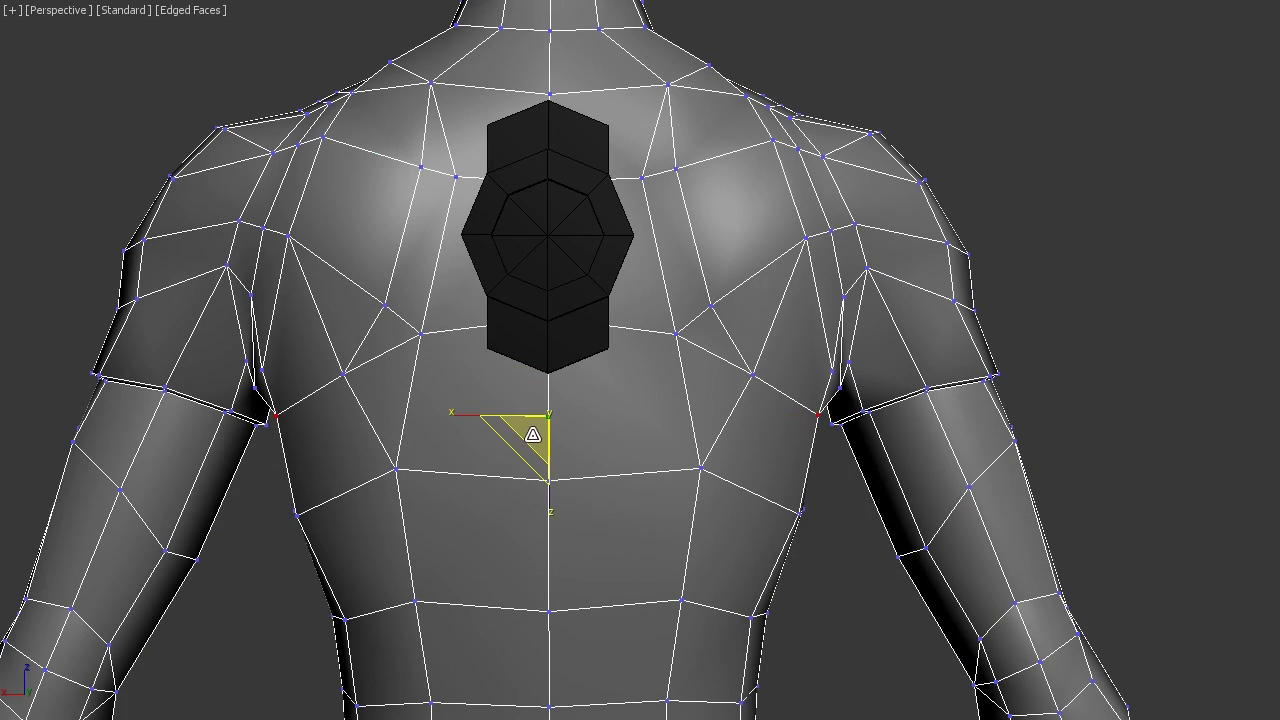
{"action": "key", "text": "shift+z"}
{"action": "key", "text": "shift+z"}
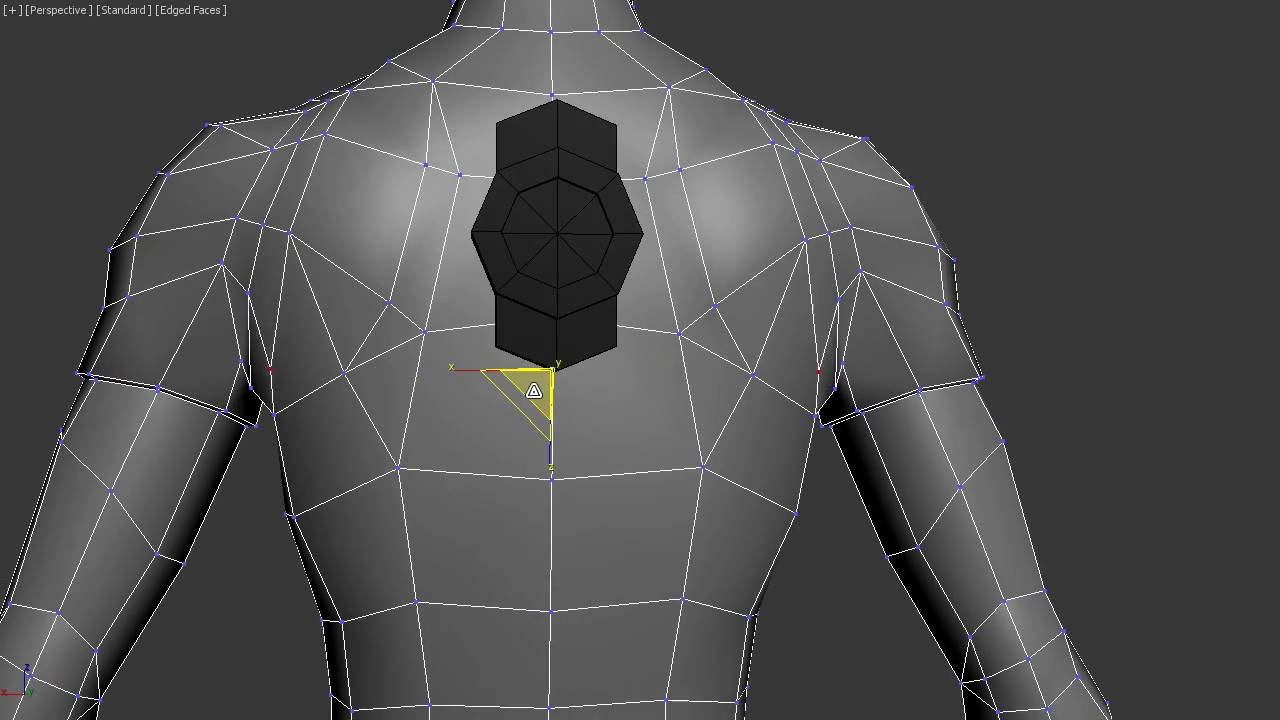
{"action": "key", "text": "shift+z"}
{"action": "key", "text": "shift+z"}
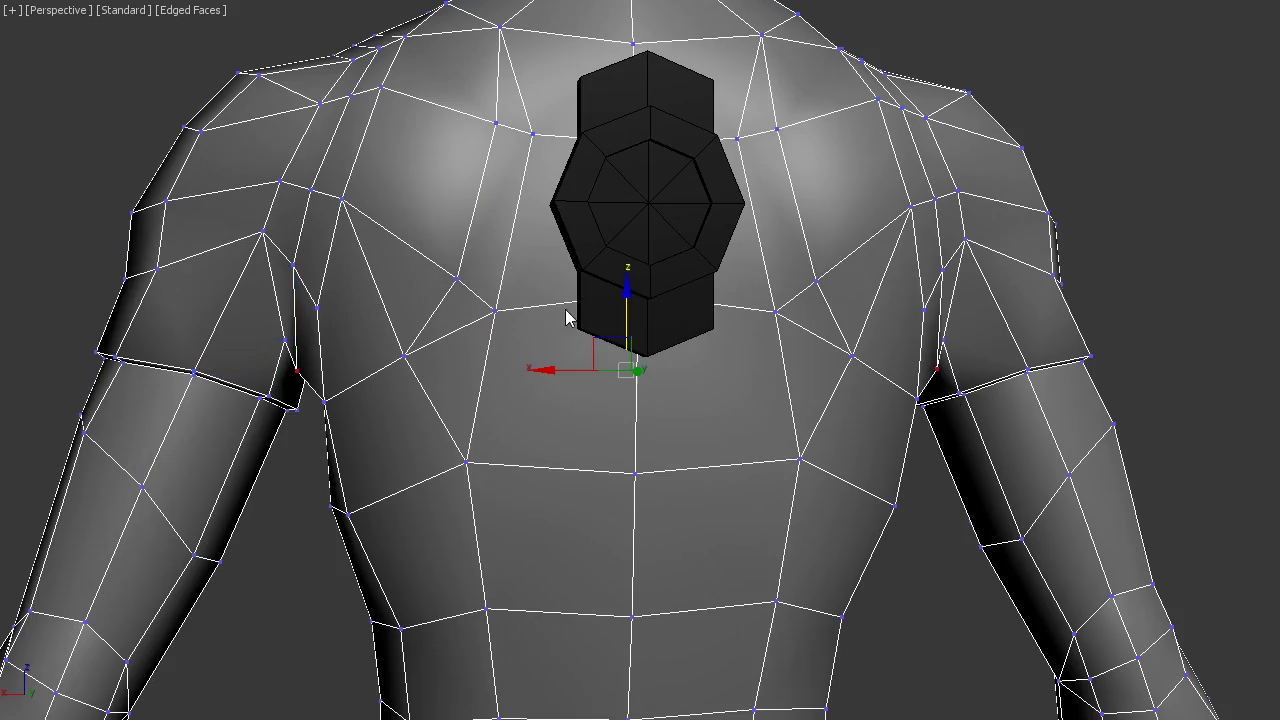
{"action": "key", "text": "shift+z"}
{"action": "key", "text": "shift+z"}
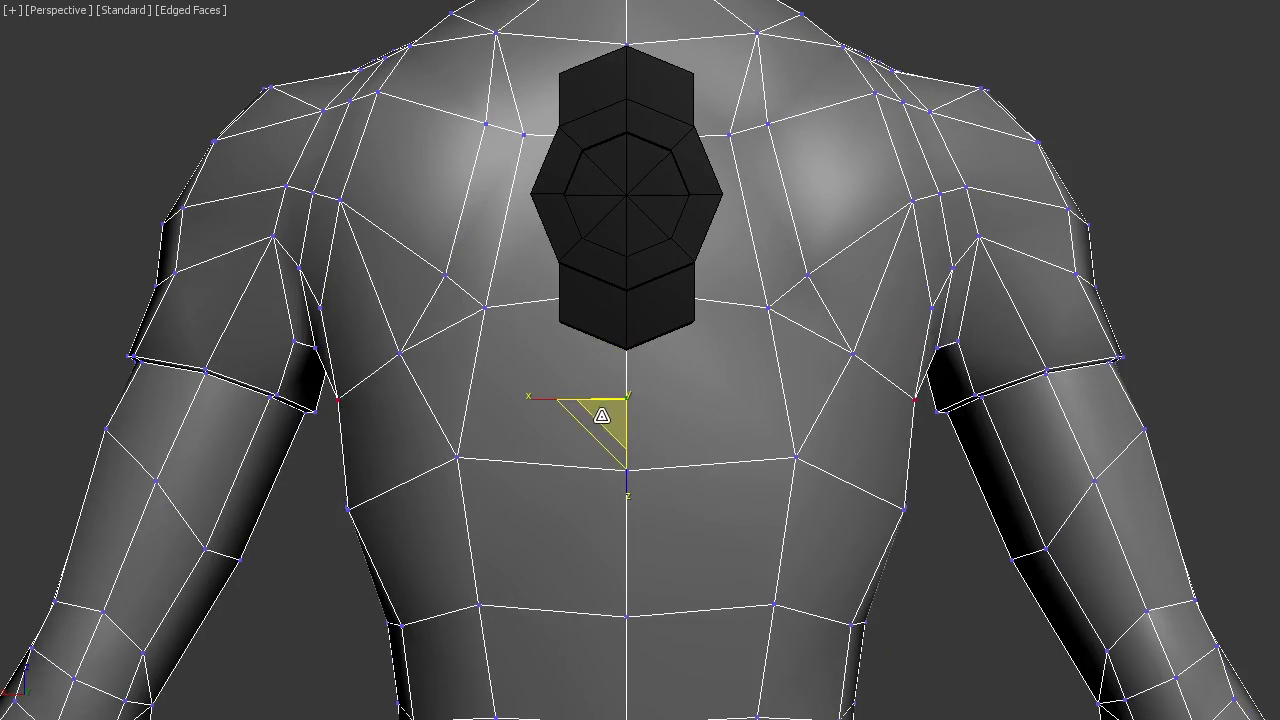
{"action": "key", "text": "shift+z"}
{"action": "key", "text": "shift+z"}
{"action": "key", "text": "shift+z"}
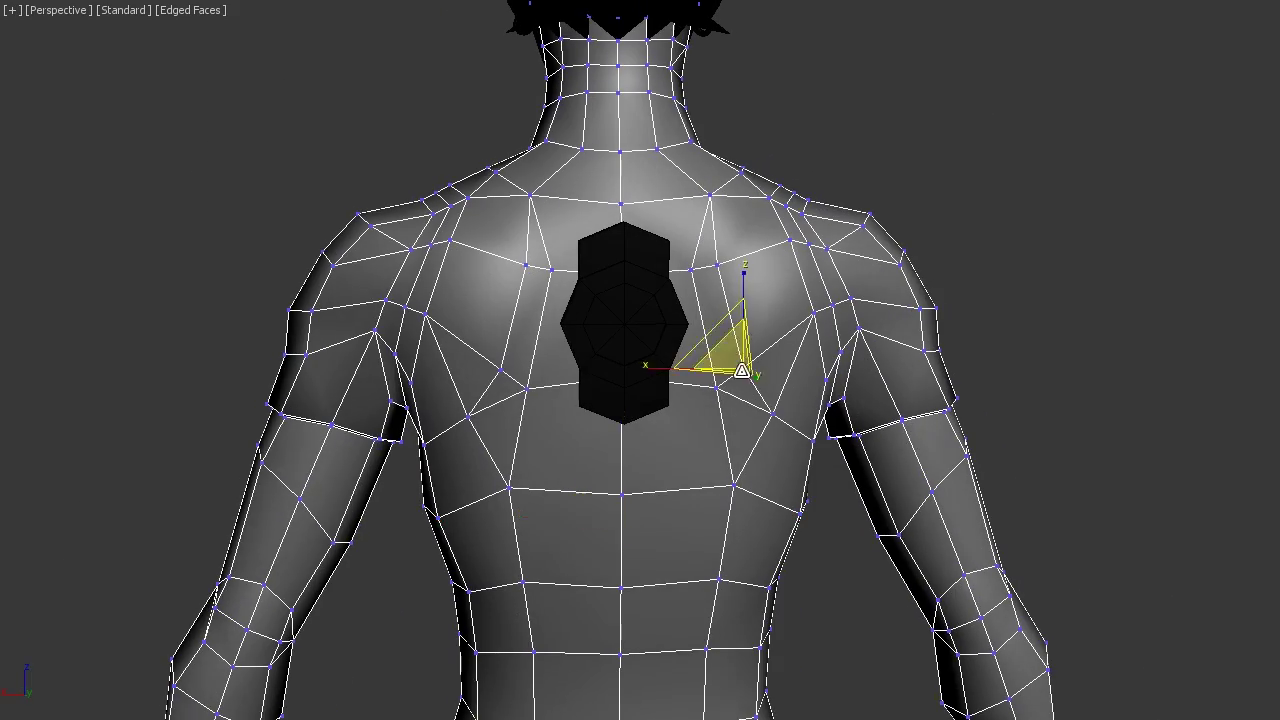
{"action": "mouse_move", "coordinate": [485, 411]}
{"action": "middle_mouse_down", "text": "alt"}
{"action": "mouse_move", "coordinate": [623, 377]}
{"action": "mouse_move", "coordinate": [687, 410]}
{"action": "middle_mouse_up", "text": "alt"}
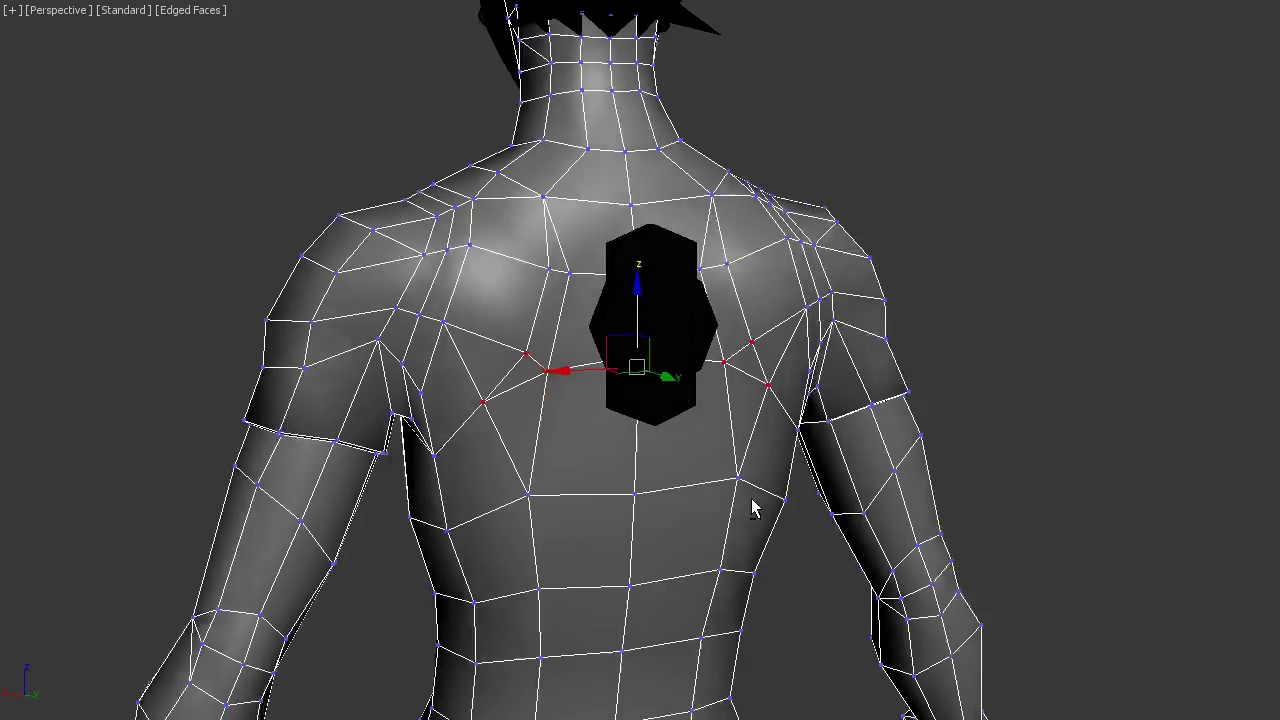
{"action": "mouse_move", "coordinate": [751, 508]}
{"action": "middle_mouse_down", "text": "alt"}
{"action": "mouse_move", "coordinate": [565, 493]}
{"action": "mouse_move", "coordinate": [508, 428]}
{"action": "middle_mouse_up", "text": "alt"}
{"action": "key", "text": "shift+z"}
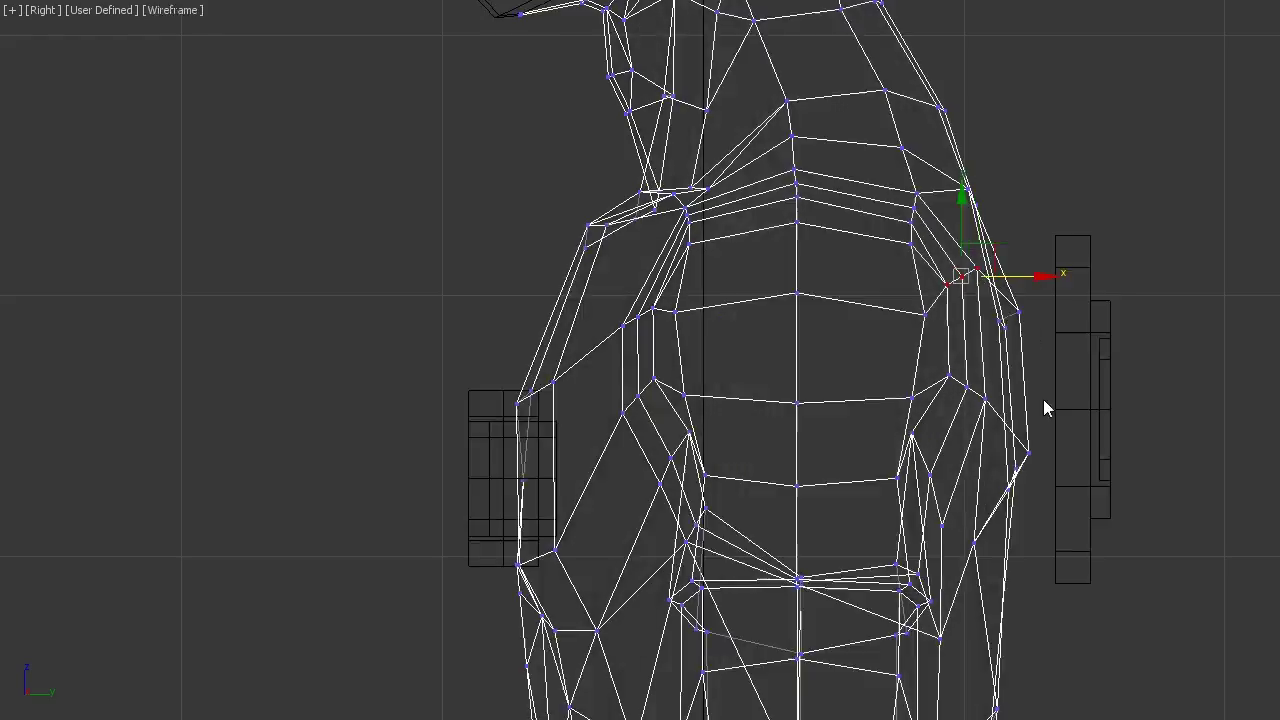
{"action": "key", "text": "shift+z"}
{"action": "key", "text": "shift+z"}
Leave face-level editing of the body mesh and frame the torso
{"action": "key", "text": "shift+y"}
{"action": "key", "text": "shift+y"}
{"action": "key", "text": "alt+w"}
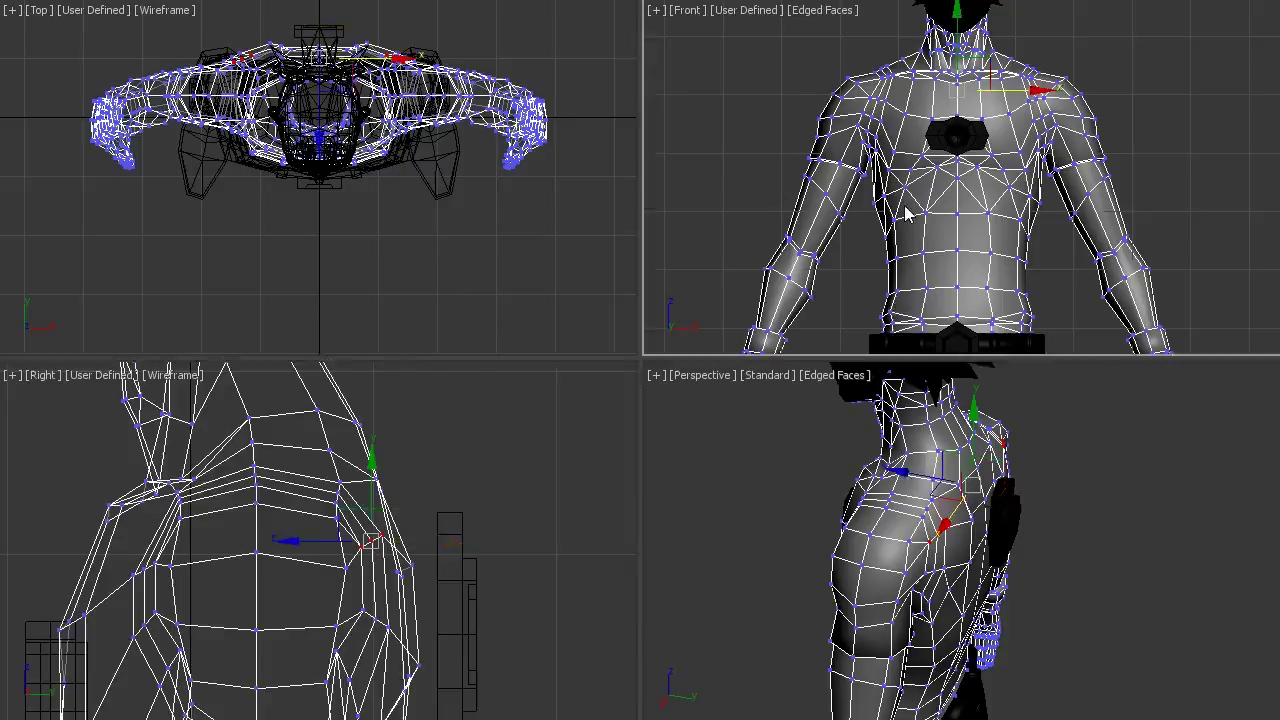
{"action": "key", "text": "alt+w"}
{"action": "key", "text": "F3"}
{"action": "key", "text": "F3"}
{"action": "key", "text": "alt+w"}
{"action": "right_click", "coordinate": [751, 400]}
{"action": "key", "text": "alt+w"}
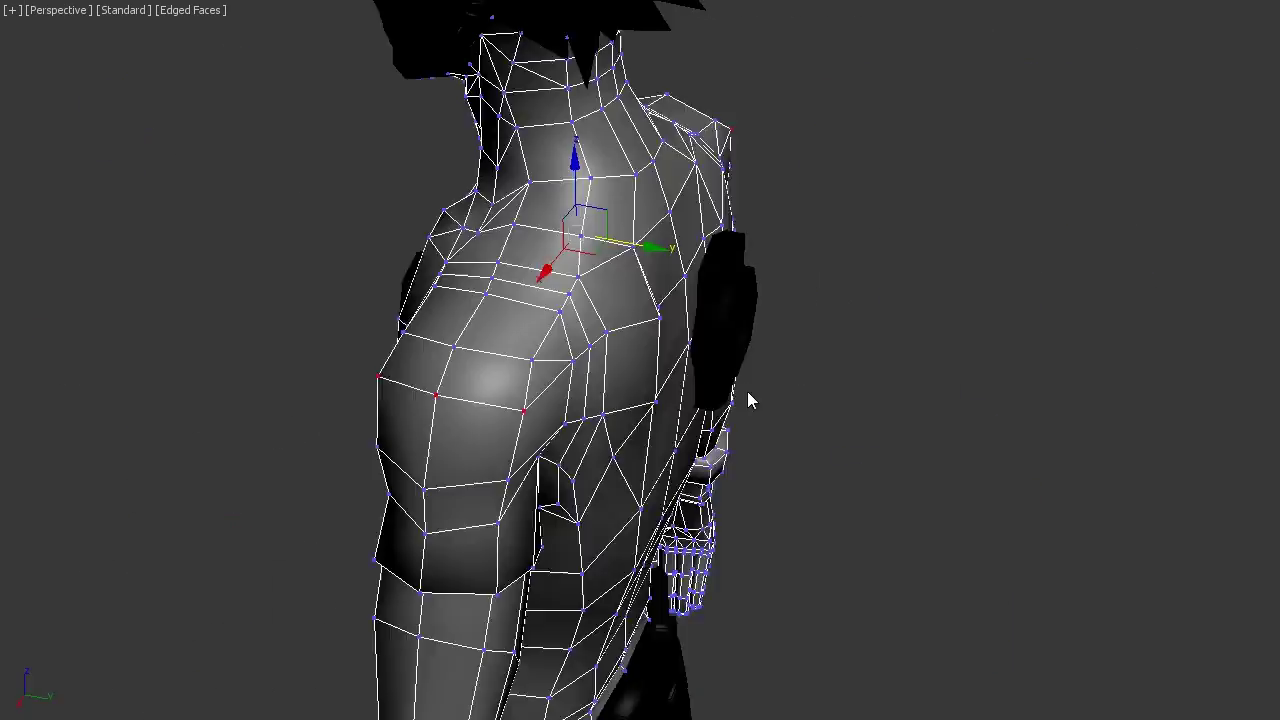
{"action": "key", "text": "shift+z"}
{"action": "key", "text": "shift+z"}
{"action": "key", "text": "shift+z"}
{"action": "key", "text": "shift+z"}
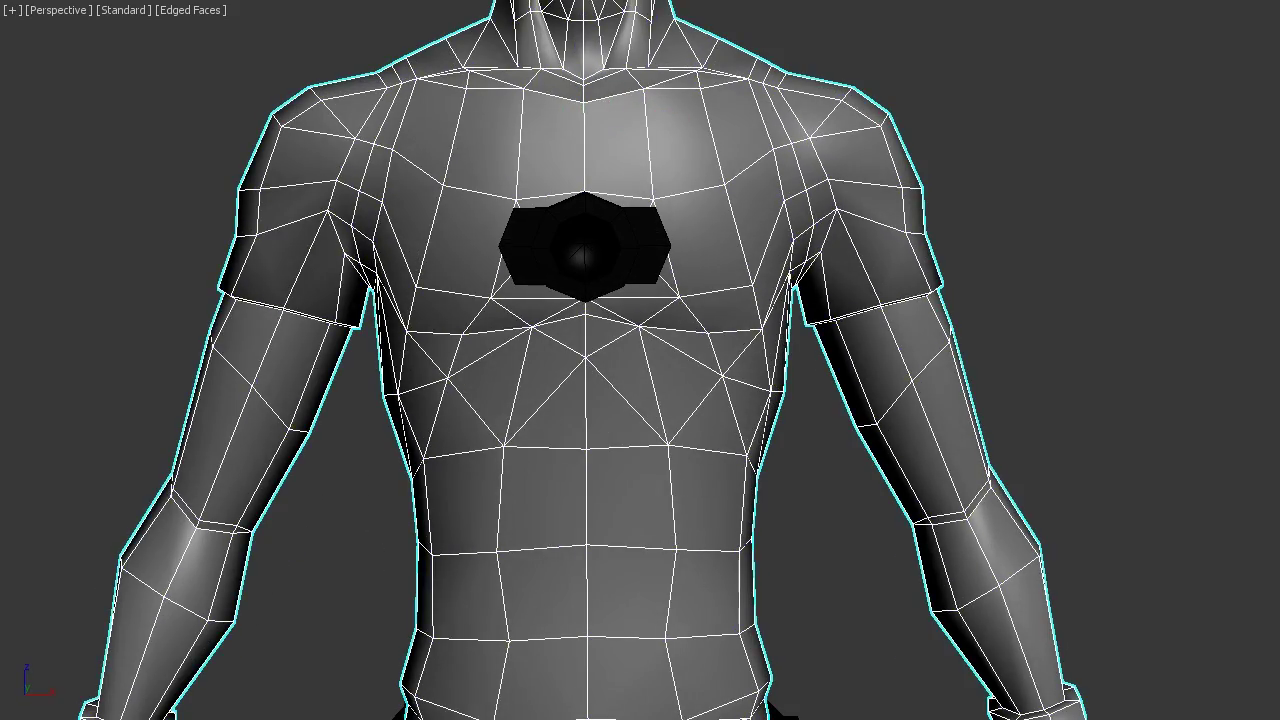
Show the skin weights and inspect two shoulder bone envelopes in the Front view
{"action": "key", "text": "shift+z"}
{"action": "key", "text": "shift+z"}
{"action": "key", "text": "shift+z"}
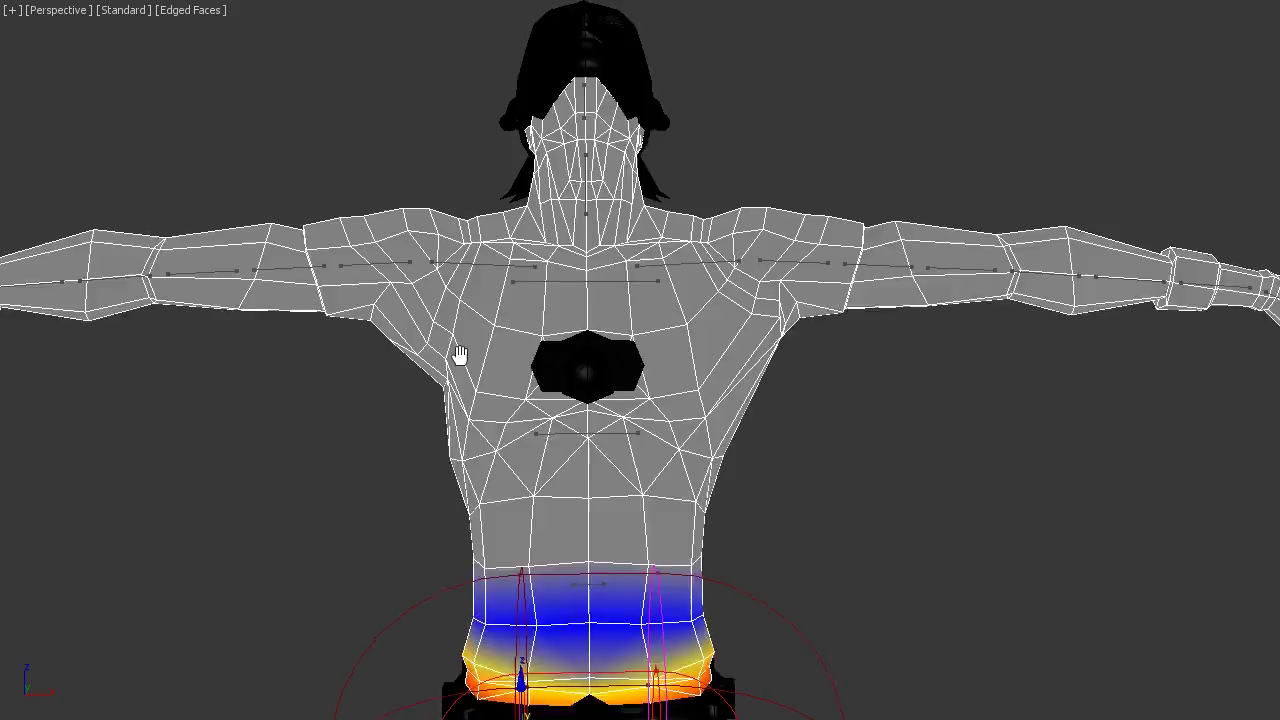
{"action": "key", "text": "shift+z"}
{"action": "left_click", "coordinate": [530, 236]}
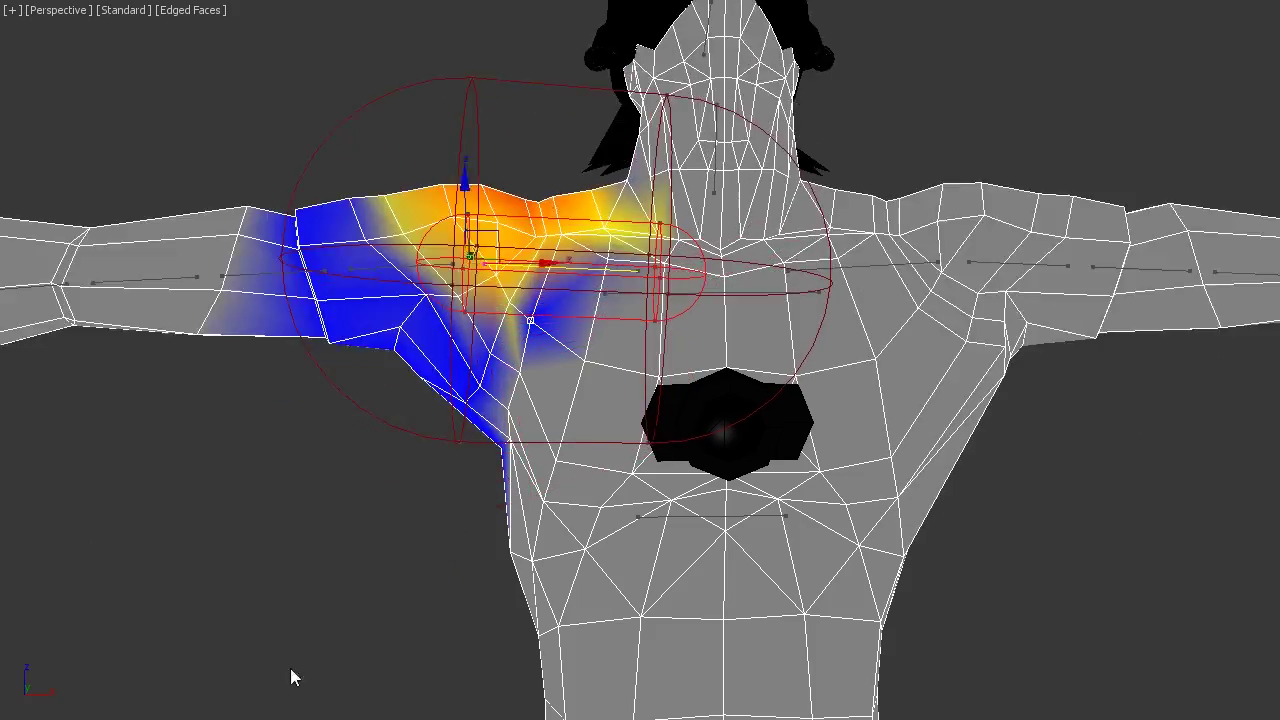
{"action": "scroll", "coordinate": [540, 360], "scroll_direction": "up", "scroll_amount": 4}
{"action": "scroll", "coordinate": [548, 345], "scroll_direction": "down", "scroll_amount": 3}
{"action": "key", "text": "f"}
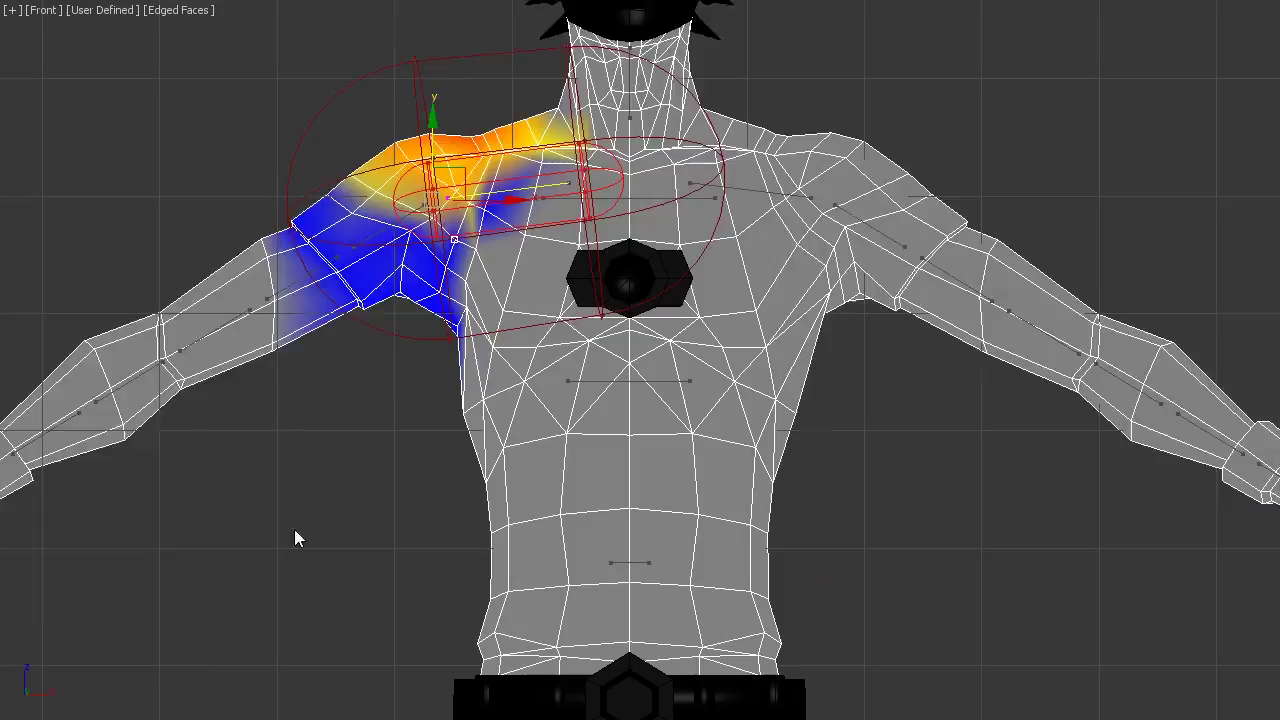
{"action": "scroll", "coordinate": [294, 534], "scroll_direction": "up", "scroll_amount": 3}
{"action": "scroll", "coordinate": [435, 146], "scroll_direction": "up", "scroll_amount": 3}
{"action": "scroll", "coordinate": [356, 169], "scroll_direction": "down", "scroll_amount": 1}
{"action": "left_click", "coordinate": [340, 245]}
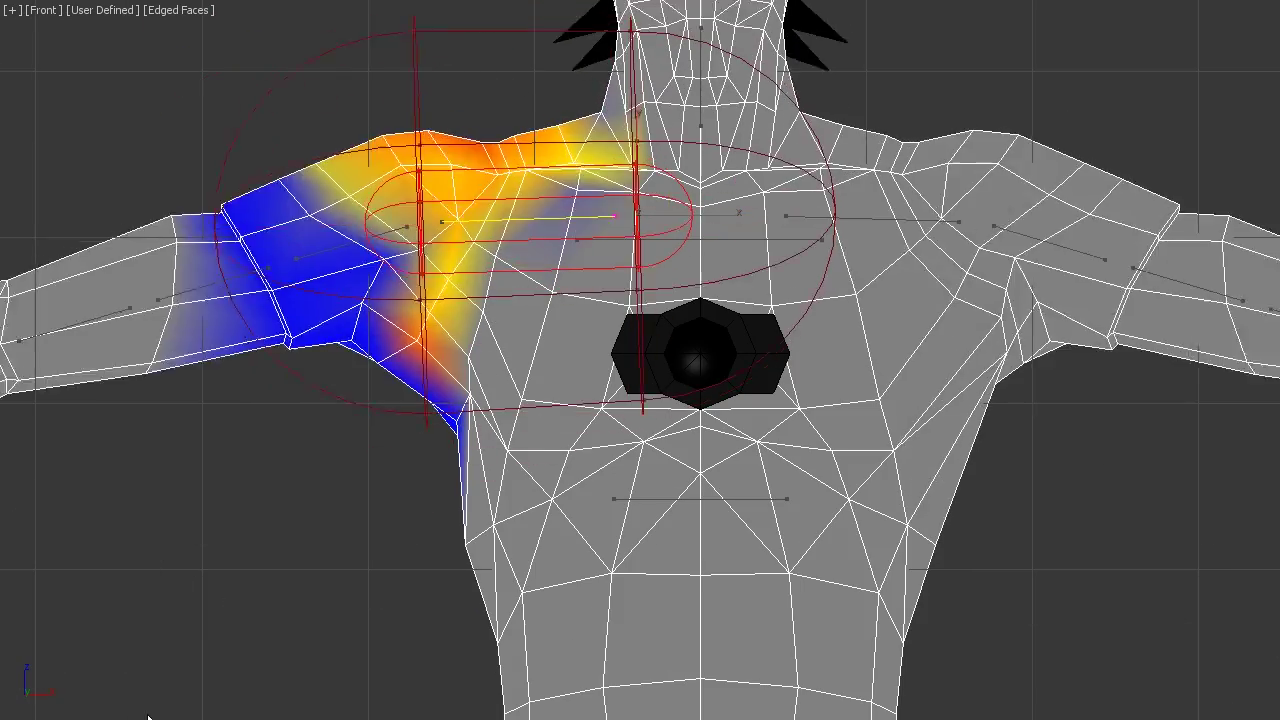
Reshape the upper-back envelope's reach and check the right shoulder's envelope
{"action": "key", "text": "p"}
{"action": "scroll", "coordinate": [765, 492], "scroll_direction": "up", "scroll_amount": 3}
{"action": "scroll", "coordinate": [914, 368], "scroll_direction": "down", "scroll_amount": 1}
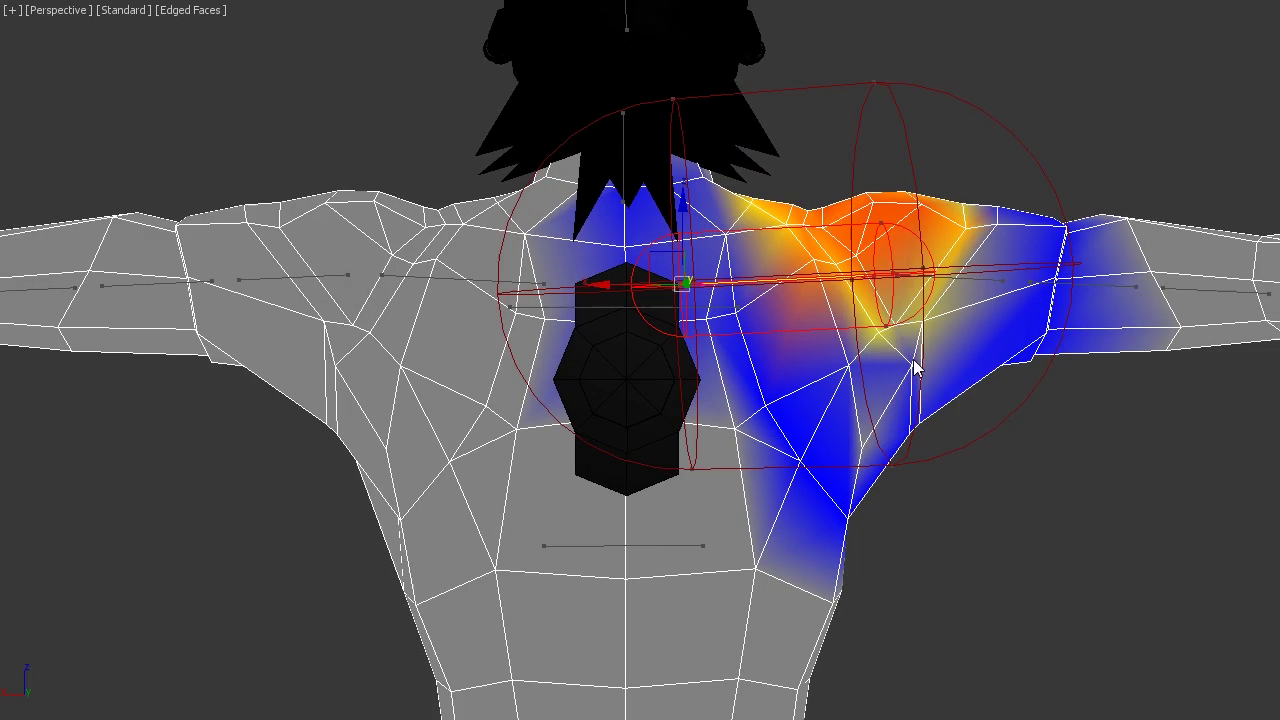
{"action": "left_click", "coordinate": [716, 432]}
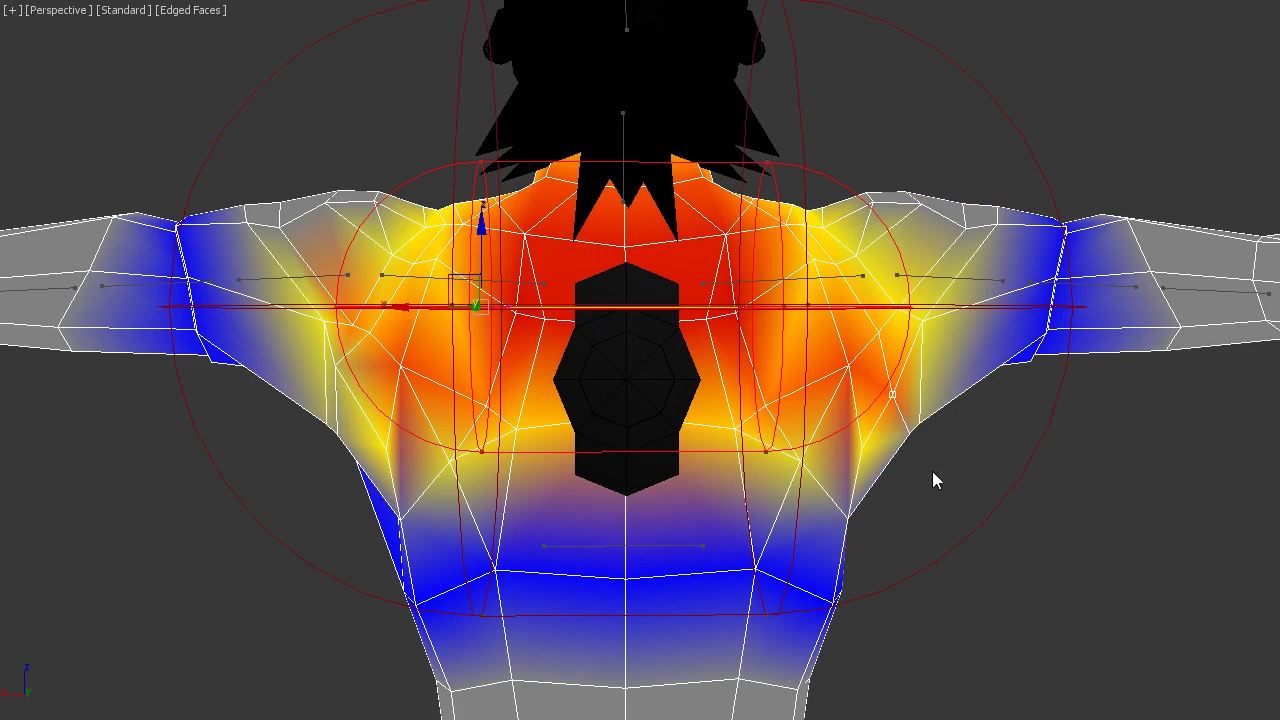
{"action": "left_click_drag", "start_coordinate": [869, 440], "coordinate": [799, 460]}
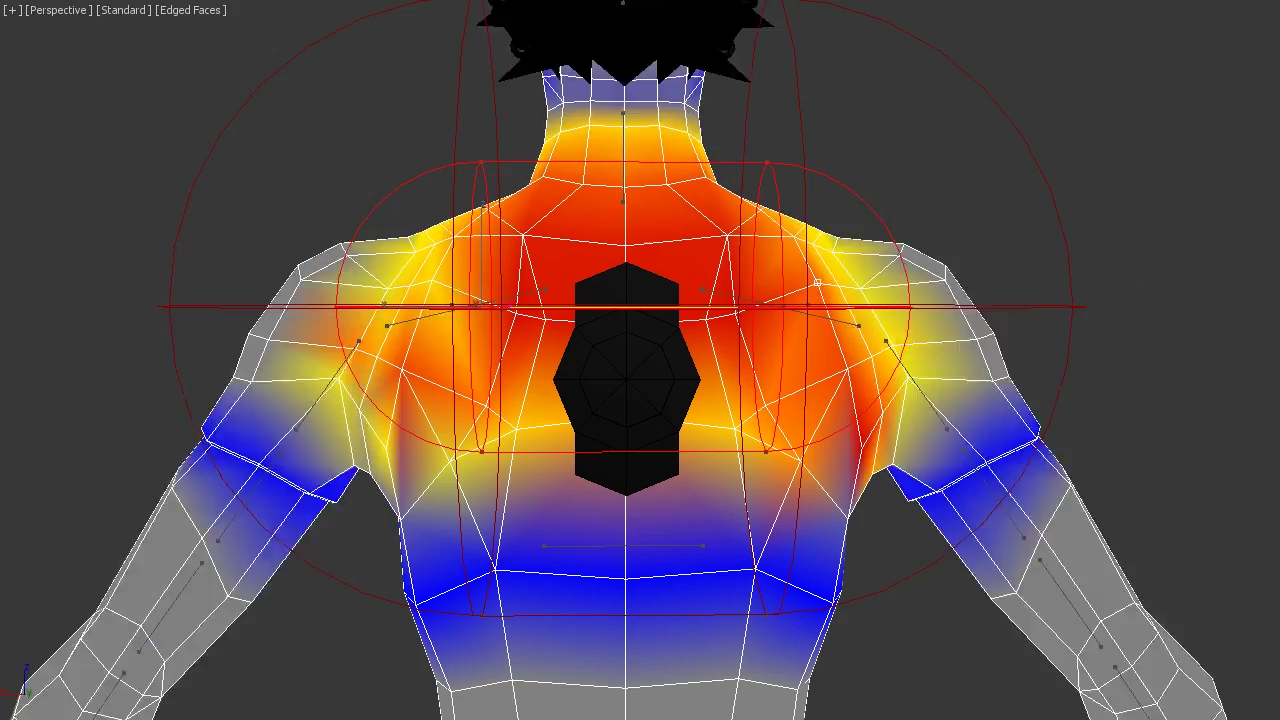
{"action": "left_click", "coordinate": [1057, 355]}
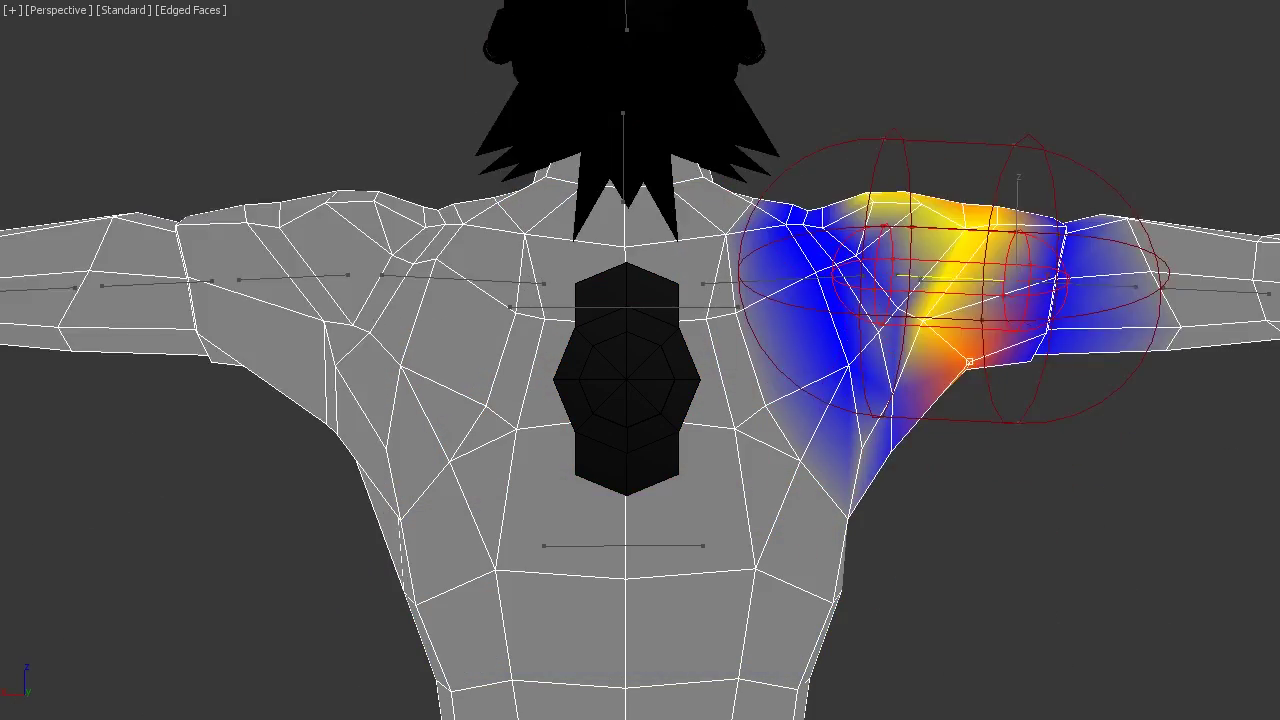
{"action": "mouse_move", "coordinate": [658, 497]}
{"action": "middle_mouse_down", "text": "alt"}
{"action": "mouse_move", "coordinate": [1074, 590]}
{"action": "mouse_move", "coordinate": [978, 524]}
{"action": "mouse_move", "coordinate": [935, 435]}
{"action": "mouse_move", "coordinate": [797, 596]}
{"action": "mouse_move", "coordinate": [696, 446]}
{"action": "mouse_move", "coordinate": [586, 640]}
{"action": "mouse_move", "coordinate": [560, 600]}
{"action": "mouse_move", "coordinate": [660, 470]}
{"action": "middle_mouse_up", "text": "alt"}
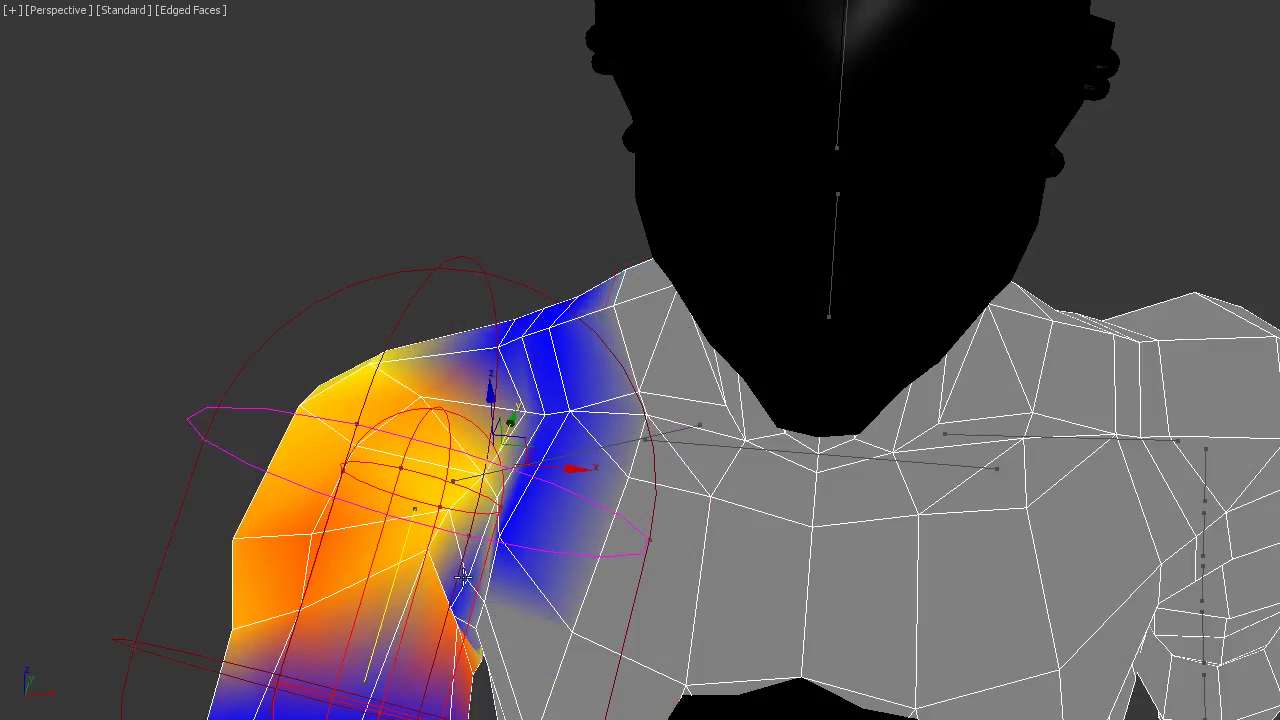
{"action": "mouse_move", "coordinate": [463, 577]}
{"action": "middle_mouse_down", "text": "alt"}
{"action": "mouse_move", "coordinate": [566, 623]}
{"action": "mouse_move", "coordinate": [468, 540]}
{"action": "middle_mouse_up", "text": "alt"}
{"action": "mouse_move", "coordinate": [488, 583]}
{"action": "middle_mouse_down", "text": "alt"}
{"action": "mouse_move", "coordinate": [480, 680]}
{"action": "mouse_move", "coordinate": [606, 533]}
{"action": "mouse_move", "coordinate": [539, 556]}
{"action": "middle_mouse_up", "text": "alt"}
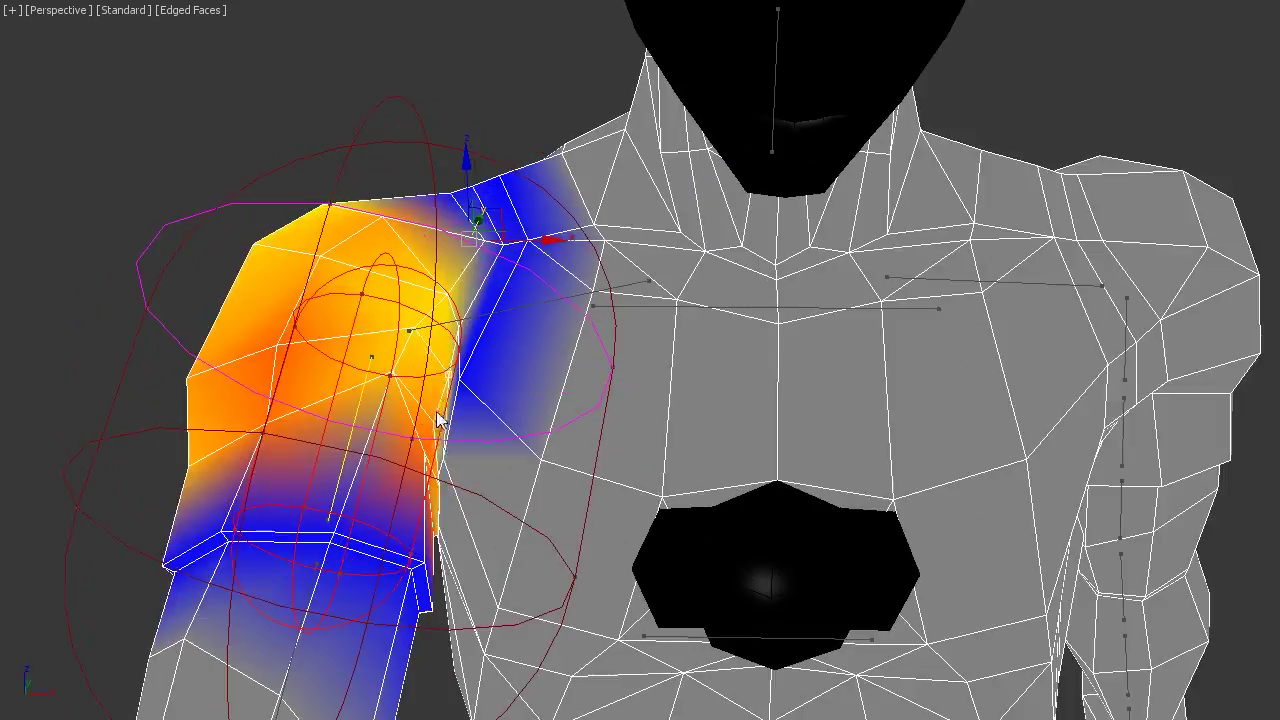
{"action": "mouse_move", "coordinate": [437, 420]}
{"action": "middle_mouse_down", "text": "alt"}
{"action": "mouse_move", "coordinate": [700, 471]}
{"action": "mouse_move", "coordinate": [523, 443]}
{"action": "mouse_move", "coordinate": [487, 543]}
{"action": "mouse_move", "coordinate": [537, 551]}
{"action": "mouse_move", "coordinate": [528, 428]}
{"action": "middle_mouse_up", "text": "alt"}
{"action": "scroll", "coordinate": [528, 428], "scroll_direction": "down", "scroll_amount": 5}
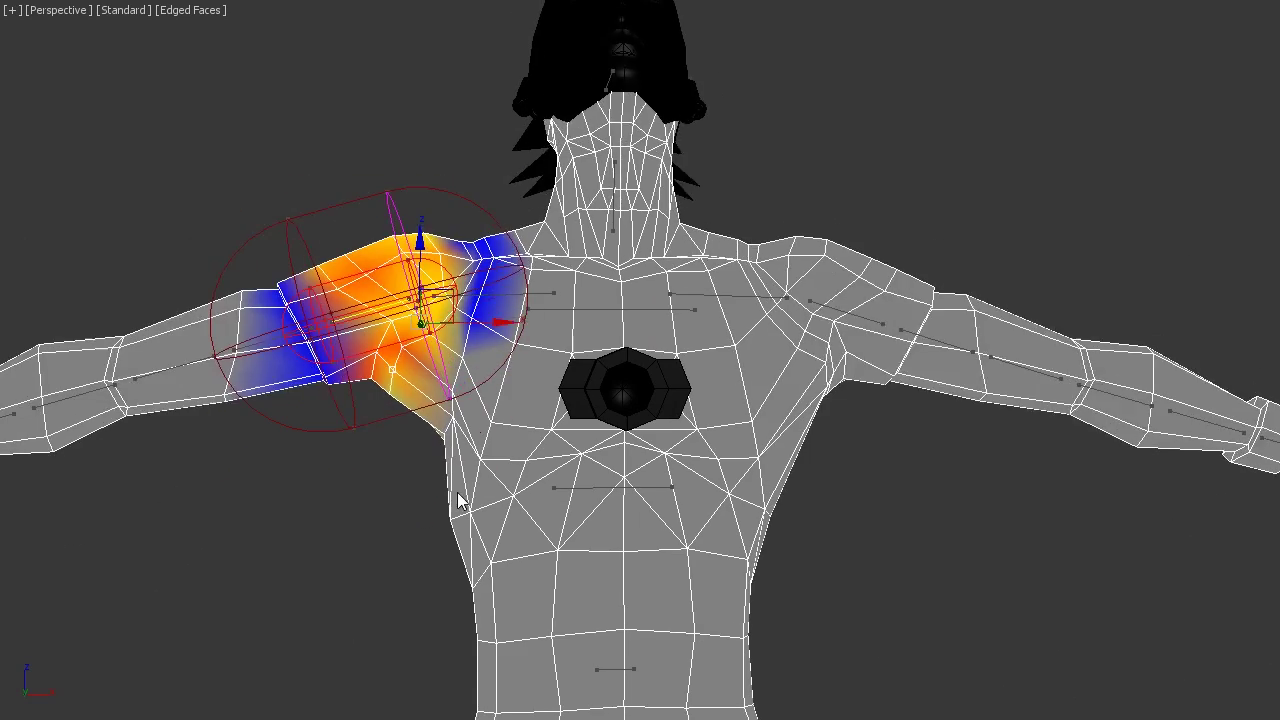
{"action": "middle_click_drag", "start_coordinate": [458, 500], "coordinate": [483, 365], "text": "alt"}
{"action": "scroll", "coordinate": [483, 365], "scroll_direction": "up", "scroll_amount": 3}
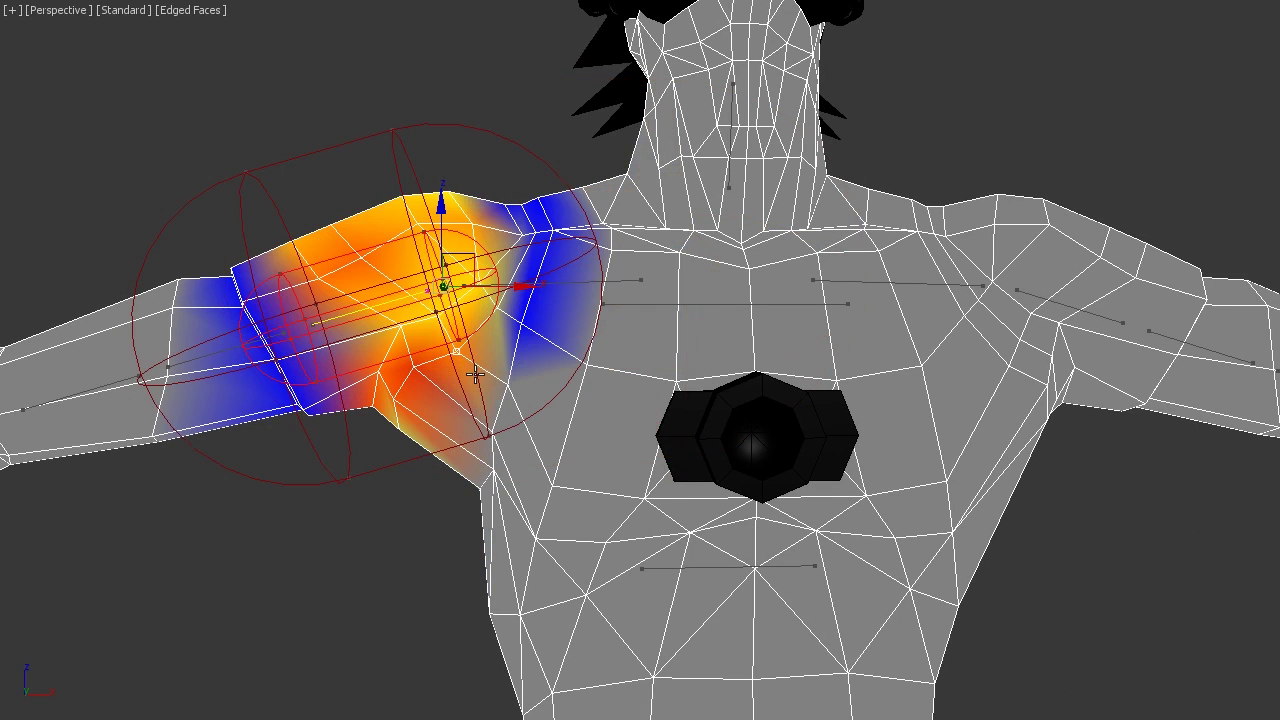
{"action": "mouse_move", "coordinate": [451, 364]}
{"action": "middle_mouse_down", "text": "alt"}
{"action": "mouse_move", "coordinate": [551, 449]}
{"action": "mouse_move", "coordinate": [680, 492]}
{"action": "mouse_move", "coordinate": [700, 400]}
{"action": "mouse_move", "coordinate": [666, 509]}
{"action": "mouse_move", "coordinate": [629, 457]}
{"action": "mouse_move", "coordinate": [397, 420]}
{"action": "mouse_move", "coordinate": [877, 360]}
{"action": "mouse_move", "coordinate": [623, 429]}
{"action": "mouse_move", "coordinate": [820, 477]}
{"action": "mouse_move", "coordinate": [585, 447]}
{"action": "middle_mouse_up", "text": "alt"}
{"action": "scroll", "coordinate": [700, 400], "scroll_direction": "down", "scroll_amount": 3}
{"action": "scroll", "coordinate": [727, 364], "scroll_direction": "up", "scroll_amount": 4}
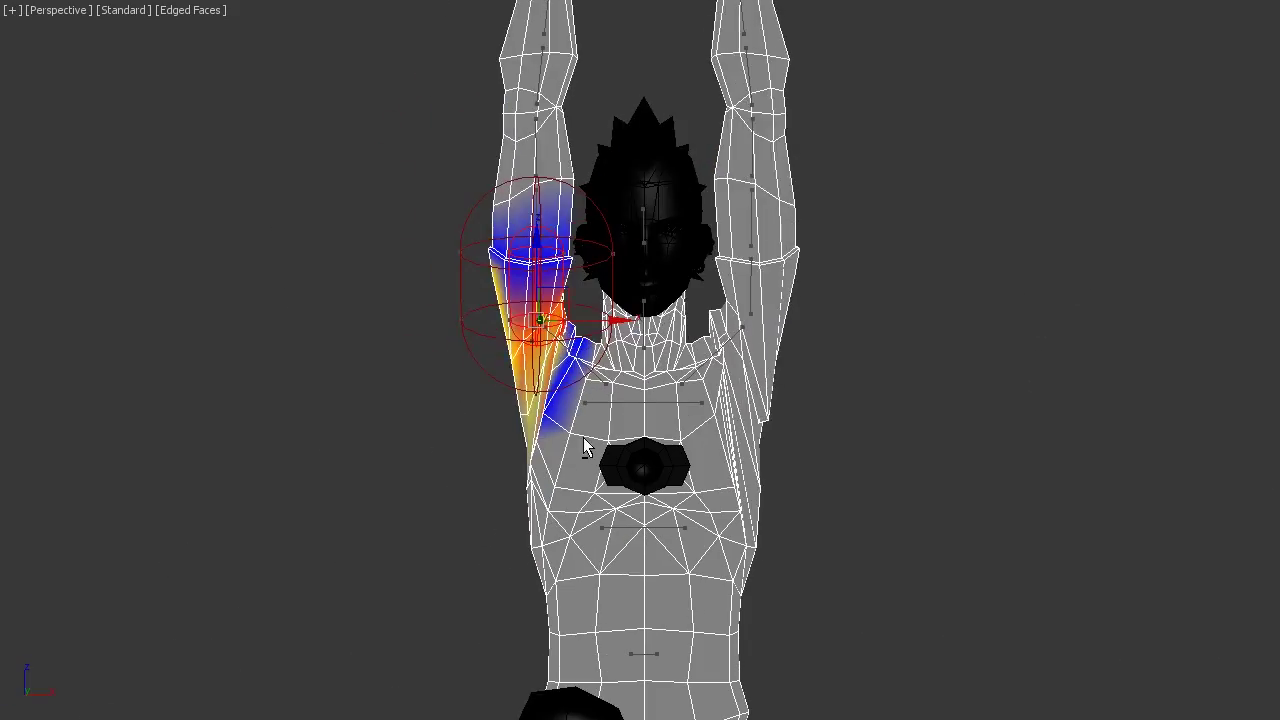
{"action": "scroll", "coordinate": [480, 400], "scroll_direction": "up", "scroll_amount": 5}
{"action": "mouse_move", "coordinate": [480, 400]}
{"action": "middle_mouse_down", "text": "alt"}
{"action": "mouse_move", "coordinate": [495, 504]}
{"action": "mouse_move", "coordinate": [560, 480]}
{"action": "middle_mouse_up", "text": "alt"}
{"action": "left_click", "coordinate": [573, 283]}
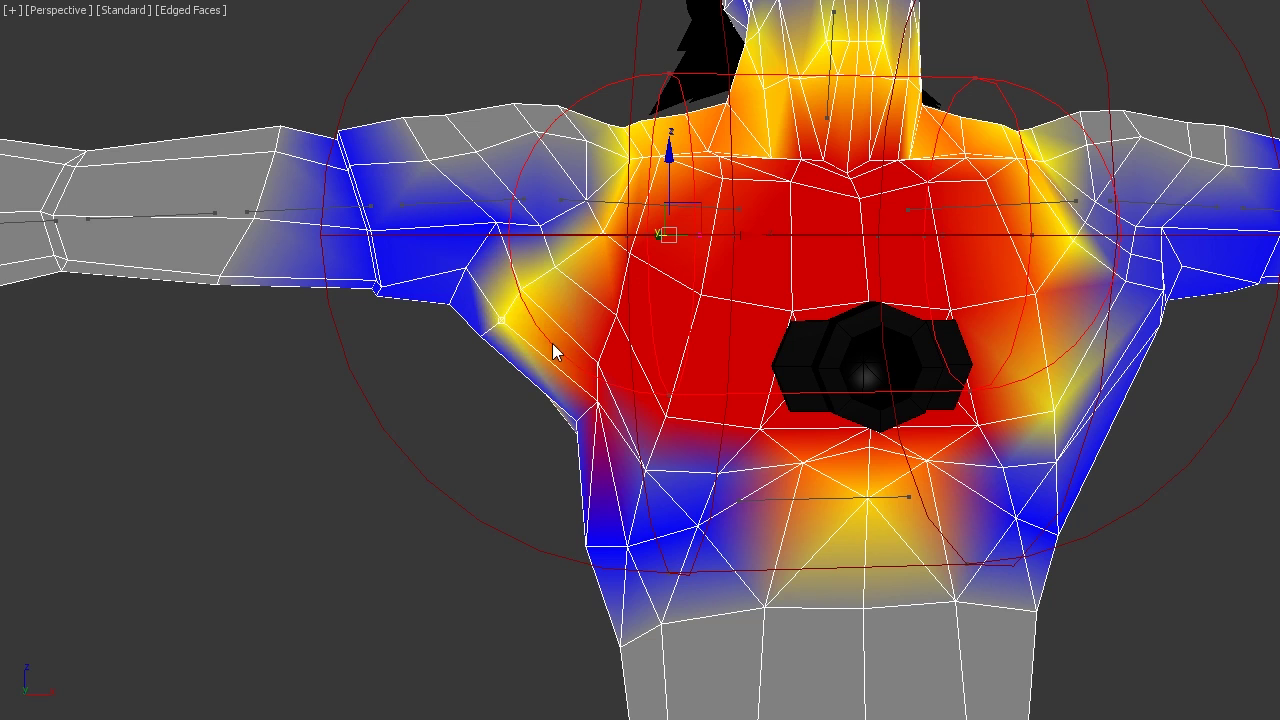
{"action": "left_click", "coordinate": [475, 202]}
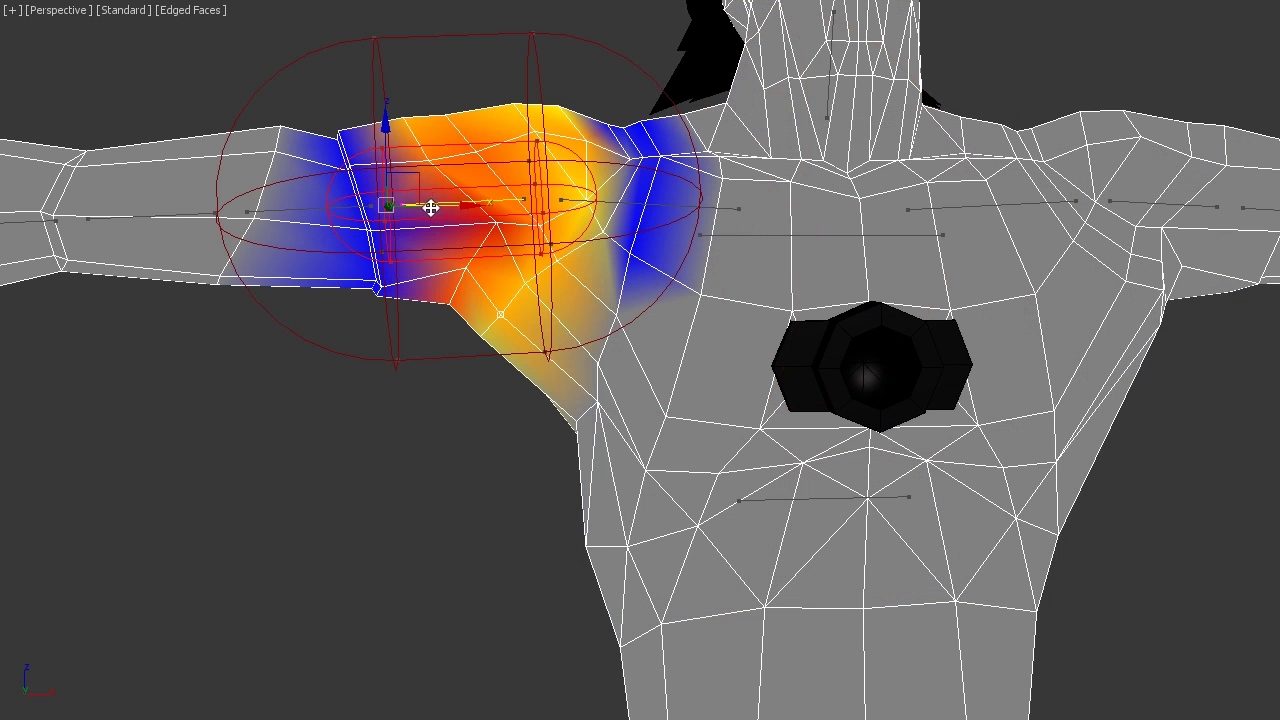
{"action": "left_click", "coordinate": [776, 237]}
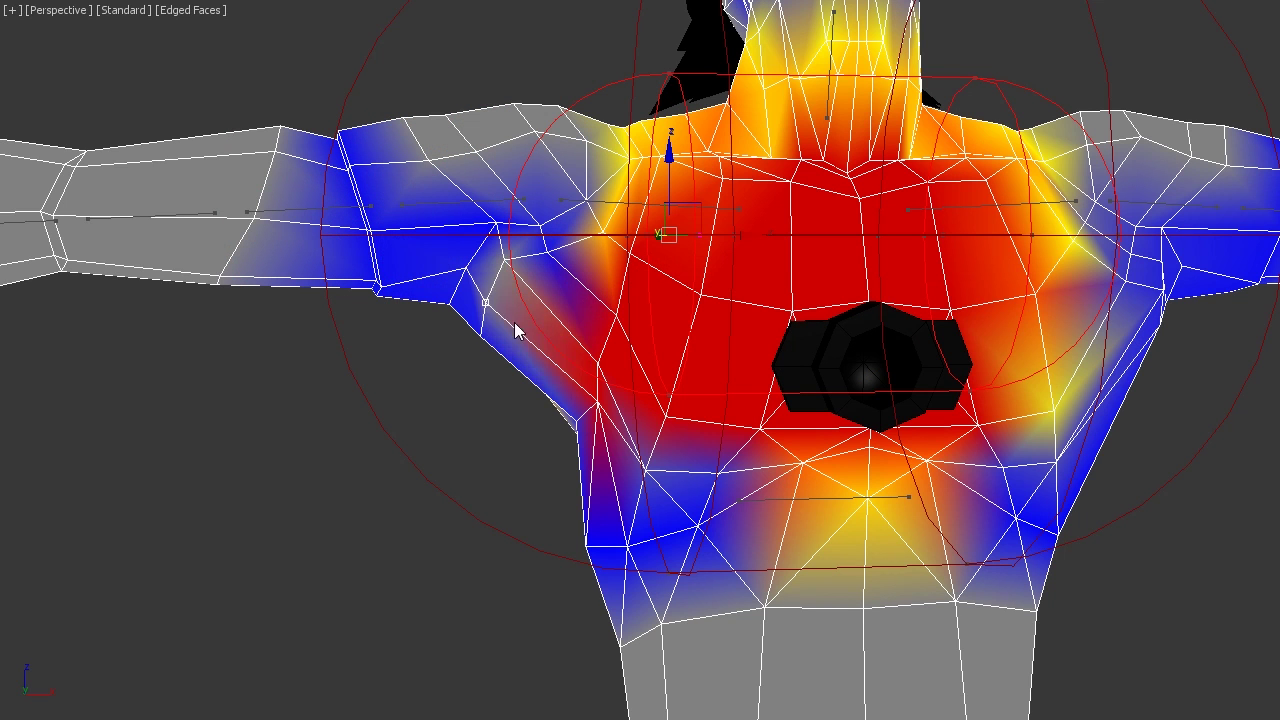
{"action": "left_click", "coordinate": [587, 202]}
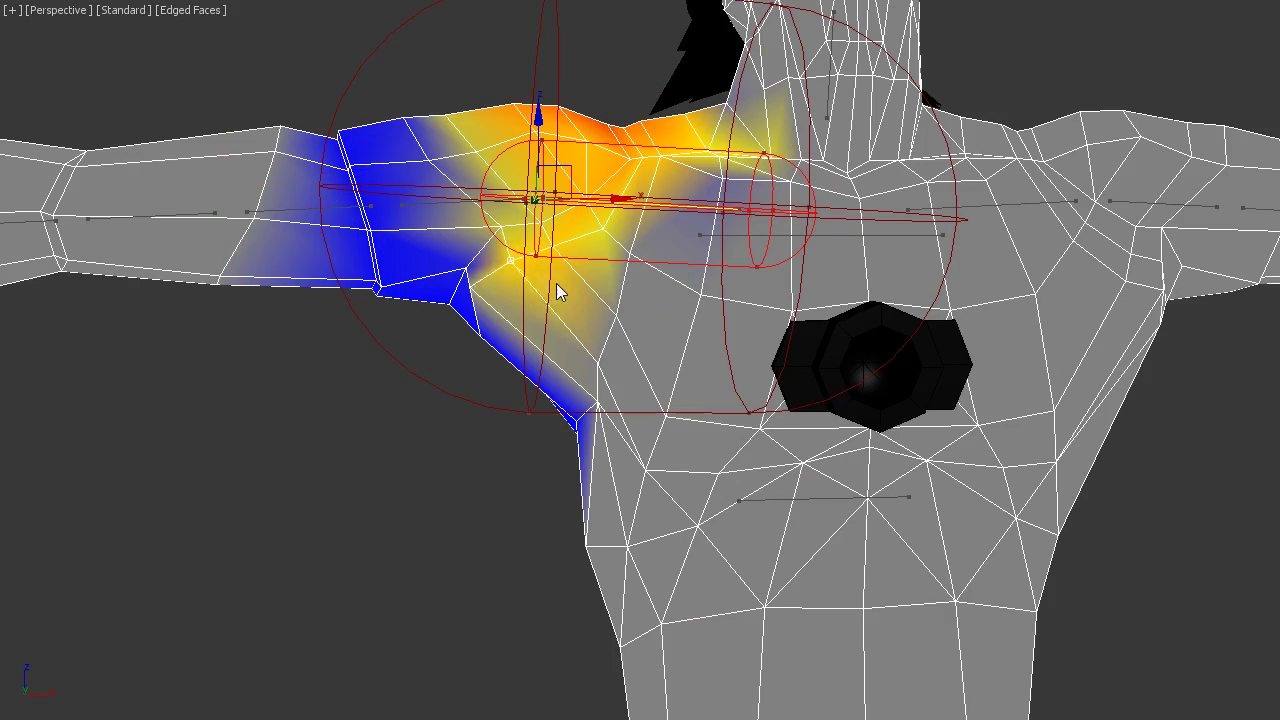
{"action": "mouse_move", "coordinate": [530, 312]}
{"action": "middle_mouse_down", "text": "alt"}
{"action": "mouse_move", "coordinate": [560, 270]}
{"action": "mouse_move", "coordinate": [360, 668]}
{"action": "mouse_move", "coordinate": [799, 396]}
{"action": "mouse_move", "coordinate": [362, 664]}
{"action": "middle_mouse_up", "text": "alt"}
Zoom onto the chest and shoulder and select the chest bone's envelope
{"action": "key", "text": "f"}
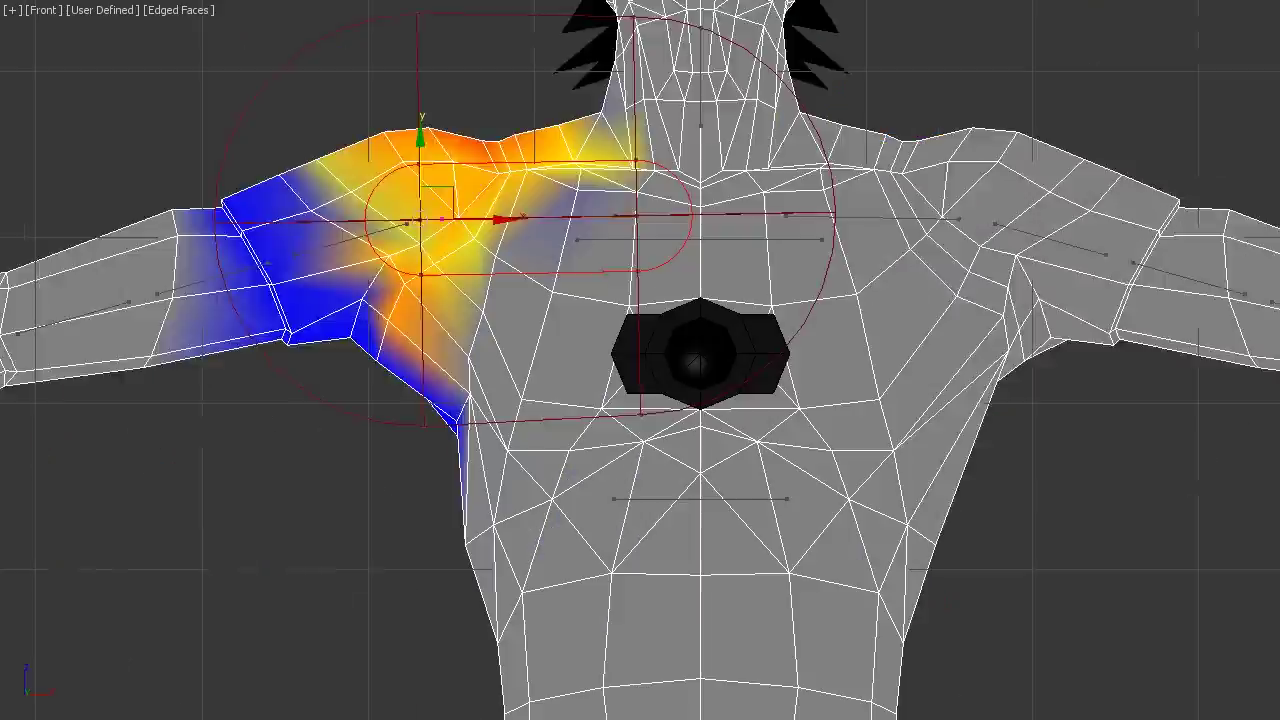
{"action": "middle_click_drag", "start_coordinate": [393, 433], "coordinate": [300, 600]}
{"action": "scroll", "coordinate": [226, 705], "scroll_direction": "up", "scroll_amount": 2}
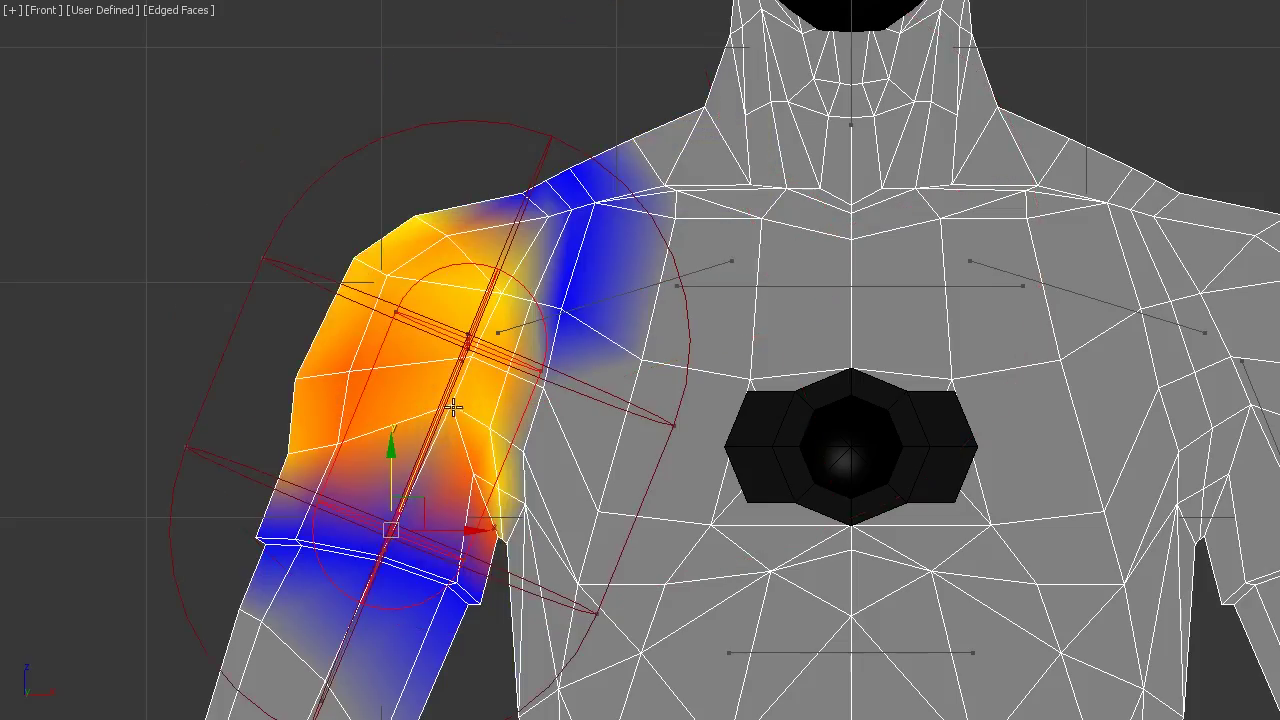
{"action": "key", "text": "p"}
{"action": "mouse_move", "coordinate": [453, 407]}
{"action": "middle_mouse_down", "text": "alt"}
{"action": "mouse_move", "coordinate": [692, 320]}
{"action": "mouse_move", "coordinate": [423, 303]}
{"action": "middle_mouse_up", "text": "alt"}
{"action": "scroll", "coordinate": [575, 424], "scroll_direction": "up", "scroll_amount": 2}
{"action": "scroll", "coordinate": [578, 518], "scroll_direction": "down", "scroll_amount": 2}
{"action": "mouse_move", "coordinate": [578, 518]}
{"action": "middle_mouse_down", "text": "alt"}
{"action": "mouse_move", "coordinate": [709, 600]}
{"action": "mouse_move", "coordinate": [548, 381]}
{"action": "middle_mouse_up", "text": "alt"}
{"action": "mouse_move", "coordinate": [610, 343]}
{"action": "middle_mouse_down", "text": "alt"}
{"action": "mouse_move", "coordinate": [640, 486]}
{"action": "mouse_move", "coordinate": [477, 458]}
{"action": "middle_mouse_up", "text": "alt"}
{"action": "left_click", "coordinate": [477, 458]}
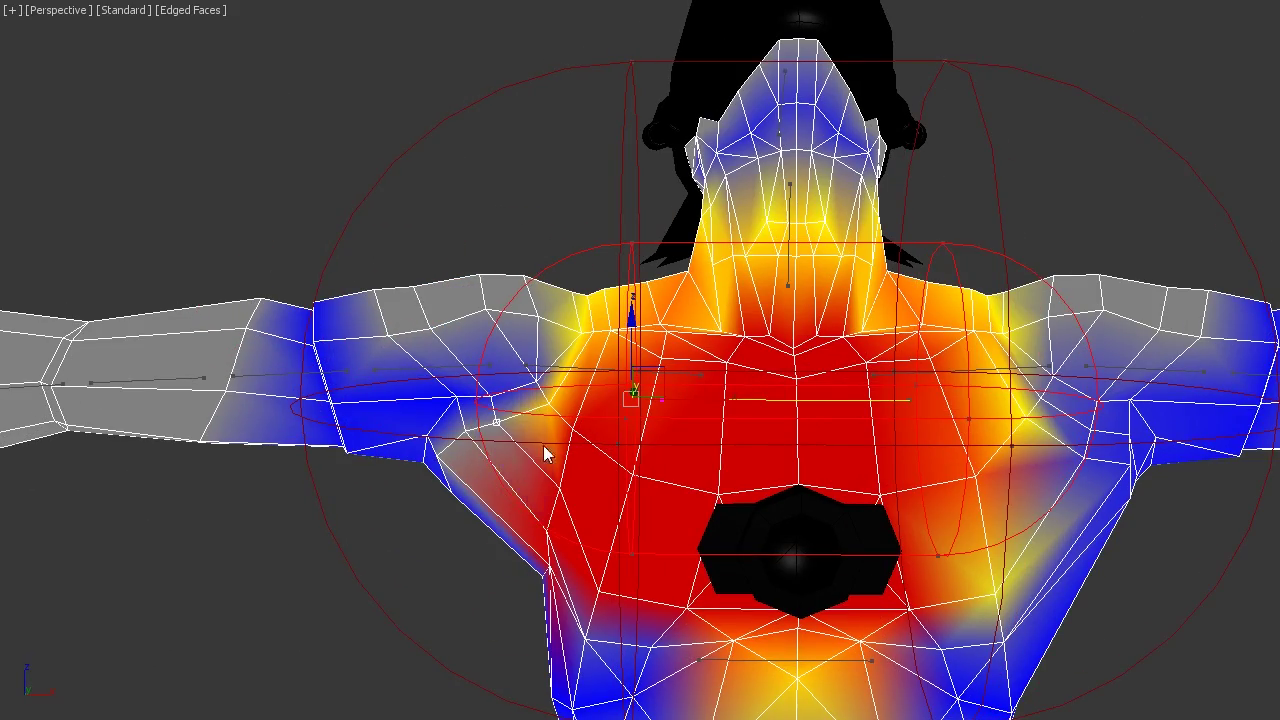
Select the shoulder envelope and orbit around it from front, side and back during playback
{"action": "mouse_move", "coordinate": [432, 456]}
{"action": "middle_mouse_down", "text": "alt"}
{"action": "mouse_move", "coordinate": [560, 523]}
{"action": "mouse_move", "coordinate": [500, 490]}
{"action": "mouse_move", "coordinate": [486, 386]}
{"action": "mouse_move", "coordinate": [410, 342]}
{"action": "mouse_move", "coordinate": [457, 251]}
{"action": "mouse_move", "coordinate": [649, 191]}
{"action": "mouse_move", "coordinate": [503, 409]}
{"action": "mouse_move", "coordinate": [577, 512]}
{"action": "mouse_move", "coordinate": [306, 694]}
{"action": "mouse_move", "coordinate": [427, 705]}
{"action": "mouse_move", "coordinate": [543, 443]}
{"action": "mouse_move", "coordinate": [600, 357]}
{"action": "mouse_move", "coordinate": [822, 390]}
{"action": "mouse_move", "coordinate": [733, 413]}
{"action": "middle_mouse_up", "text": "alt"}
{"action": "left_click", "coordinate": [733, 410]}
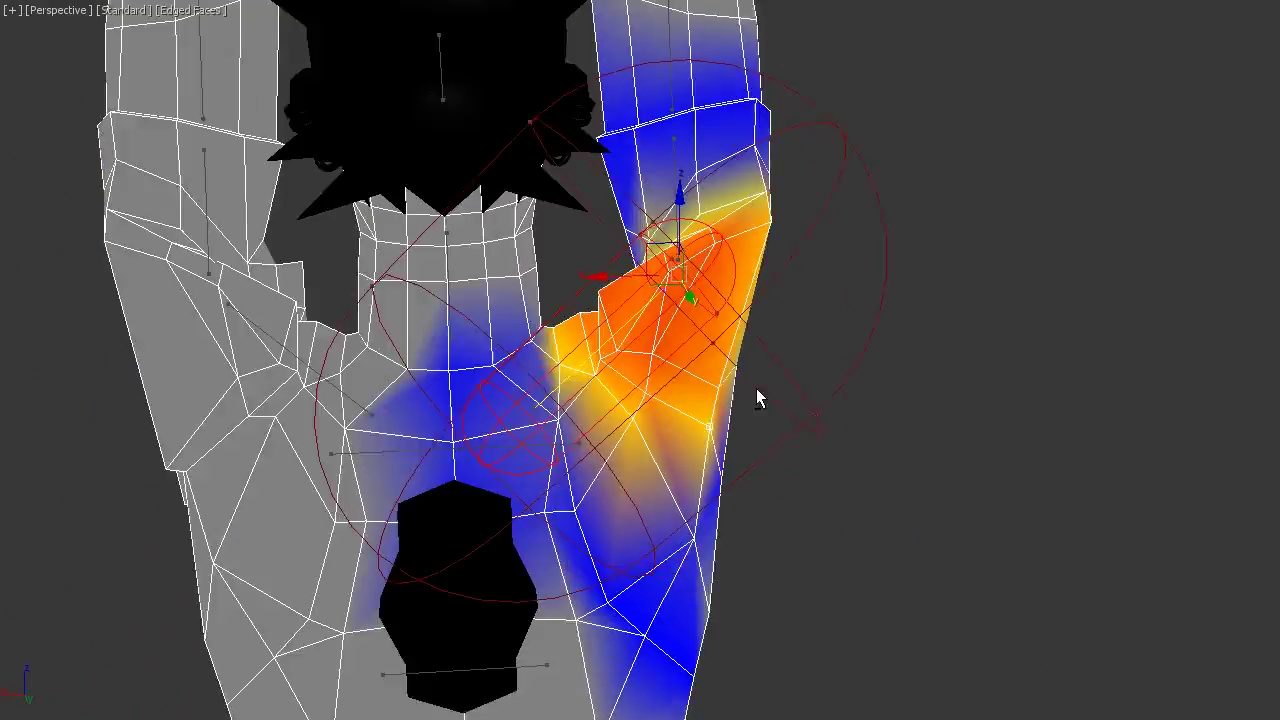
{"action": "scroll", "coordinate": [756, 398], "scroll_direction": "down", "scroll_amount": 5}
{"action": "scroll", "coordinate": [751, 421], "scroll_direction": "up", "scroll_amount": 3}
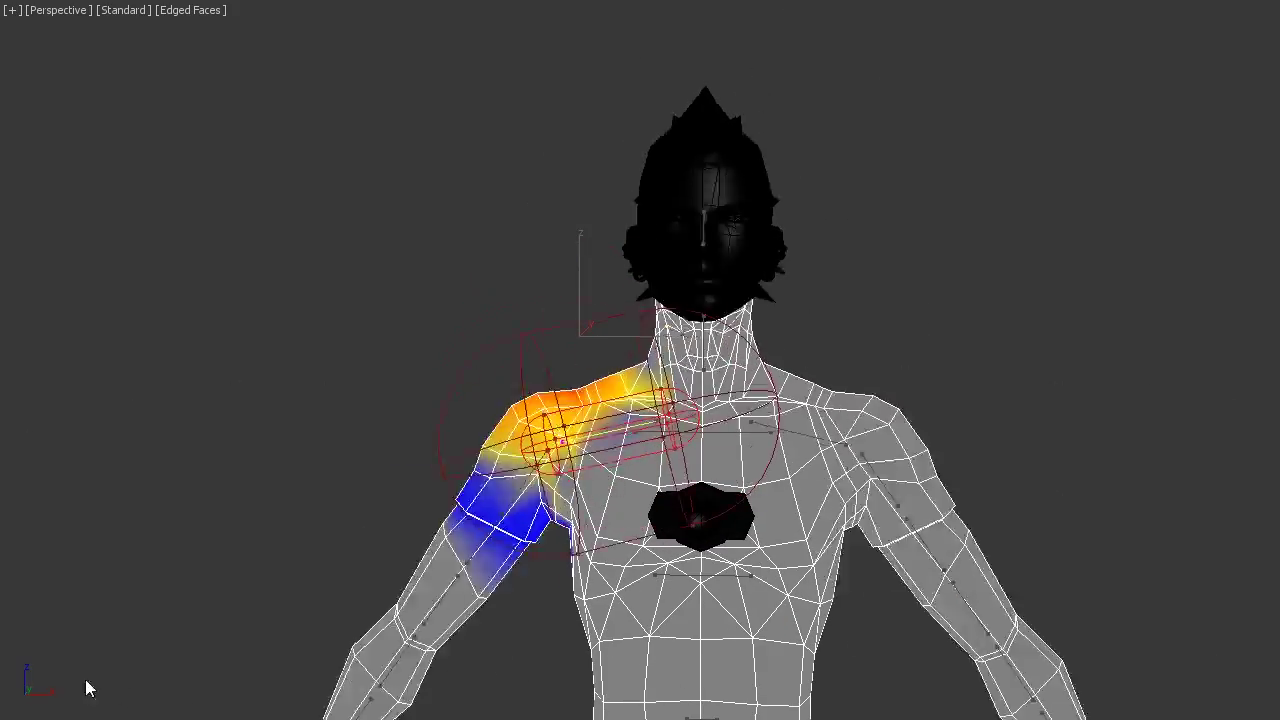
{"action": "mouse_move", "coordinate": [86, 688]}
{"action": "middle_mouse_down", "text": "alt"}
{"action": "mouse_move", "coordinate": [645, 526]}
{"action": "mouse_move", "coordinate": [800, 414]}
{"action": "middle_mouse_up", "text": "alt"}
{"action": "scroll", "coordinate": [800, 414], "scroll_direction": "up", "scroll_amount": 1}
{"action": "scroll", "coordinate": [800, 414], "scroll_direction": "up", "scroll_amount": 2}
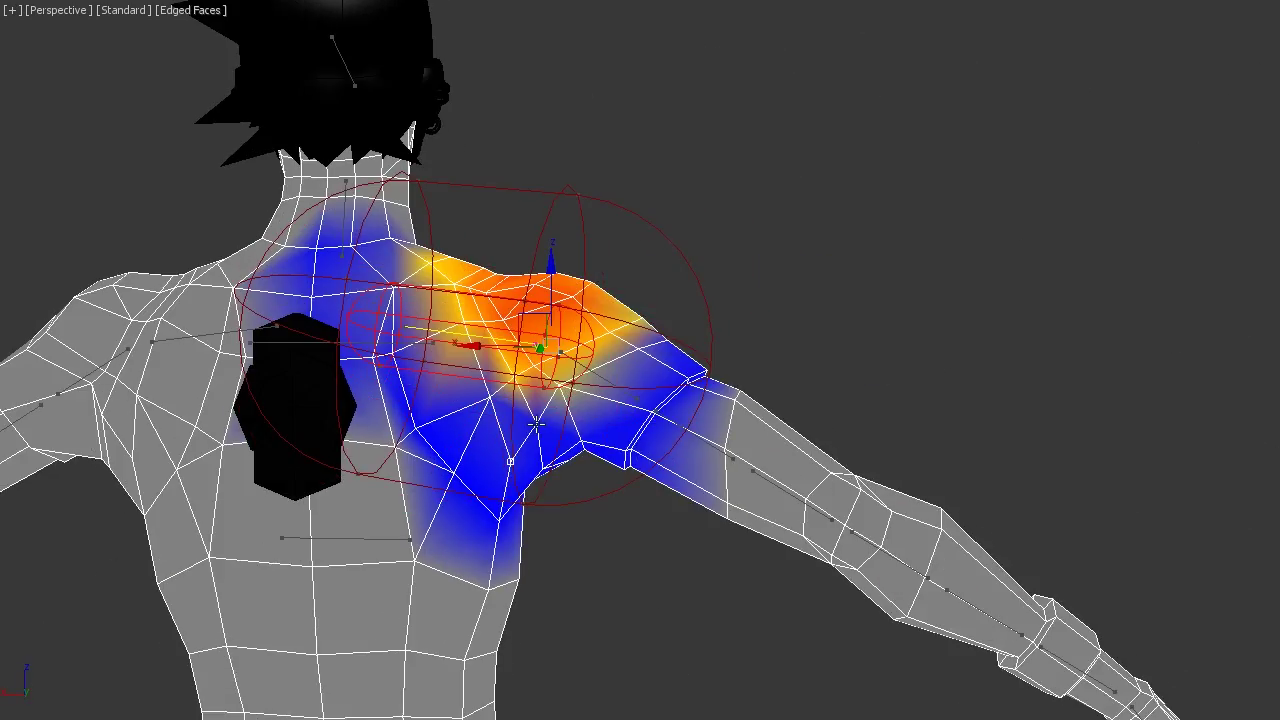
{"action": "middle_click_drag", "start_coordinate": [537, 425], "coordinate": [700, 425], "text": "alt"}
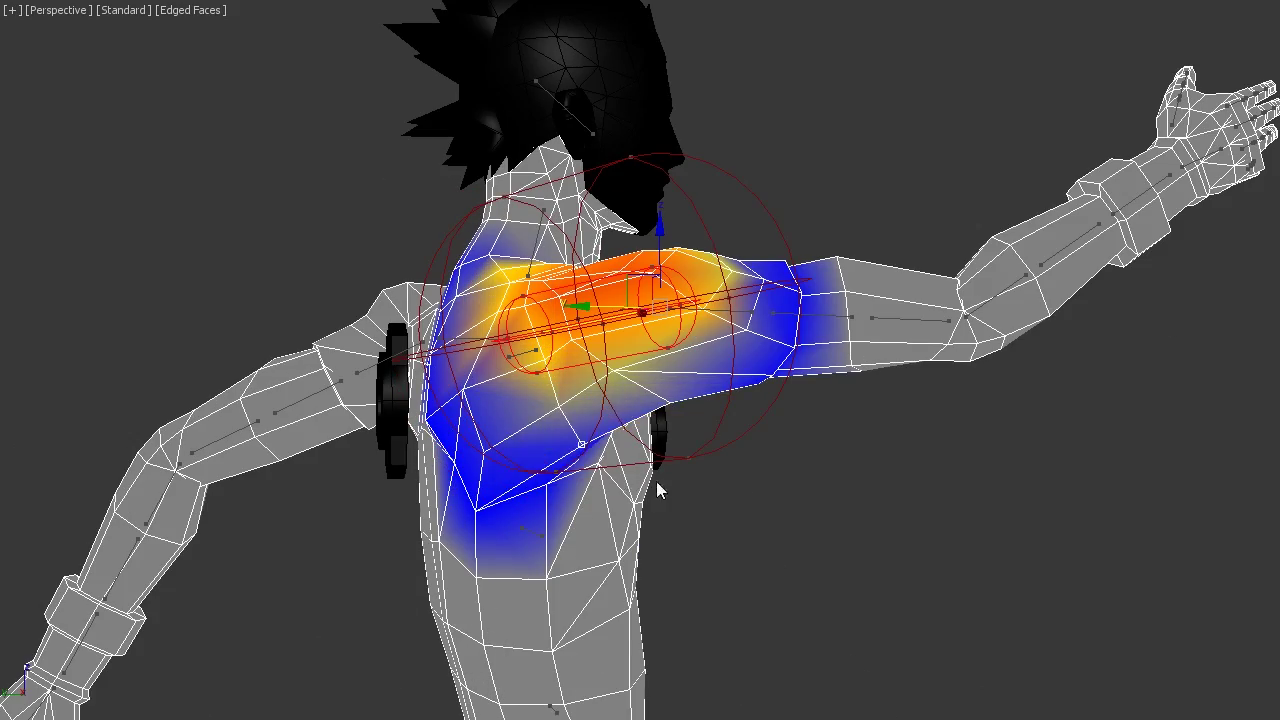
{"action": "middle_click_drag", "start_coordinate": [658, 490], "coordinate": [505, 519], "text": "alt"}
{"action": "middle_click_drag", "start_coordinate": [688, 425], "coordinate": [854, 534], "text": "alt"}
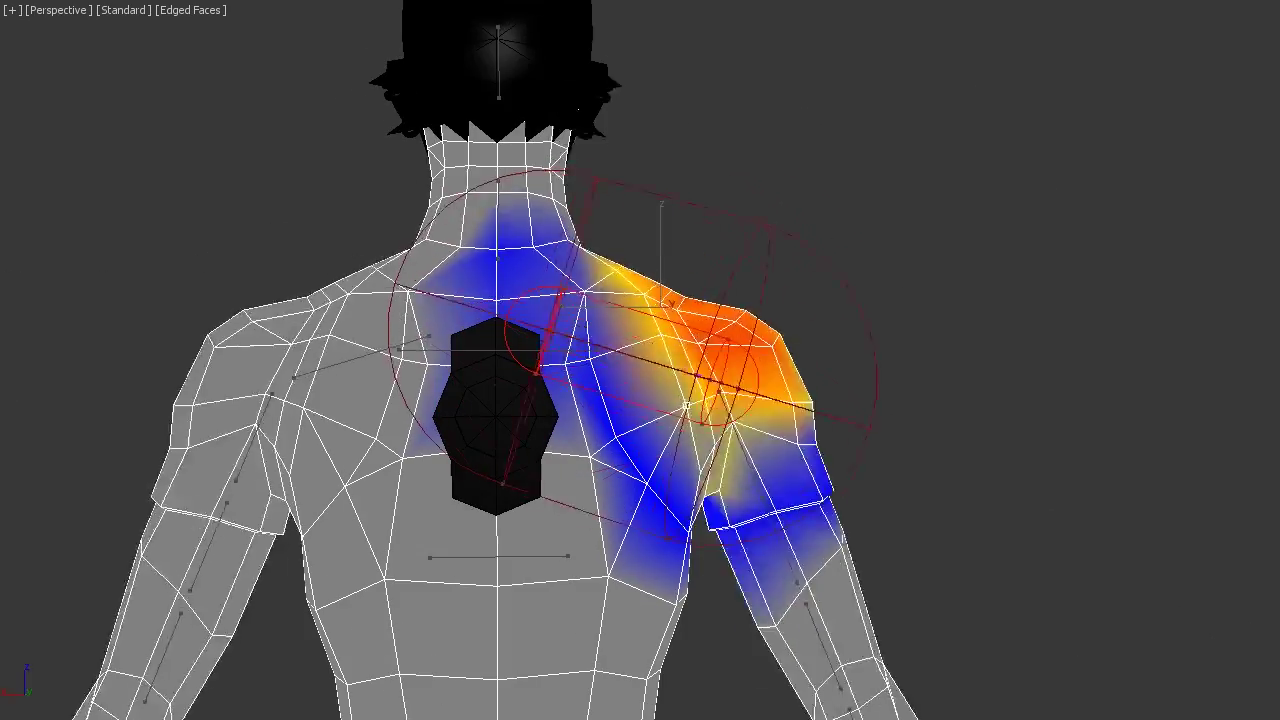
{"action": "middle_click_drag", "start_coordinate": [850, 520], "coordinate": [620, 484], "text": "alt"}
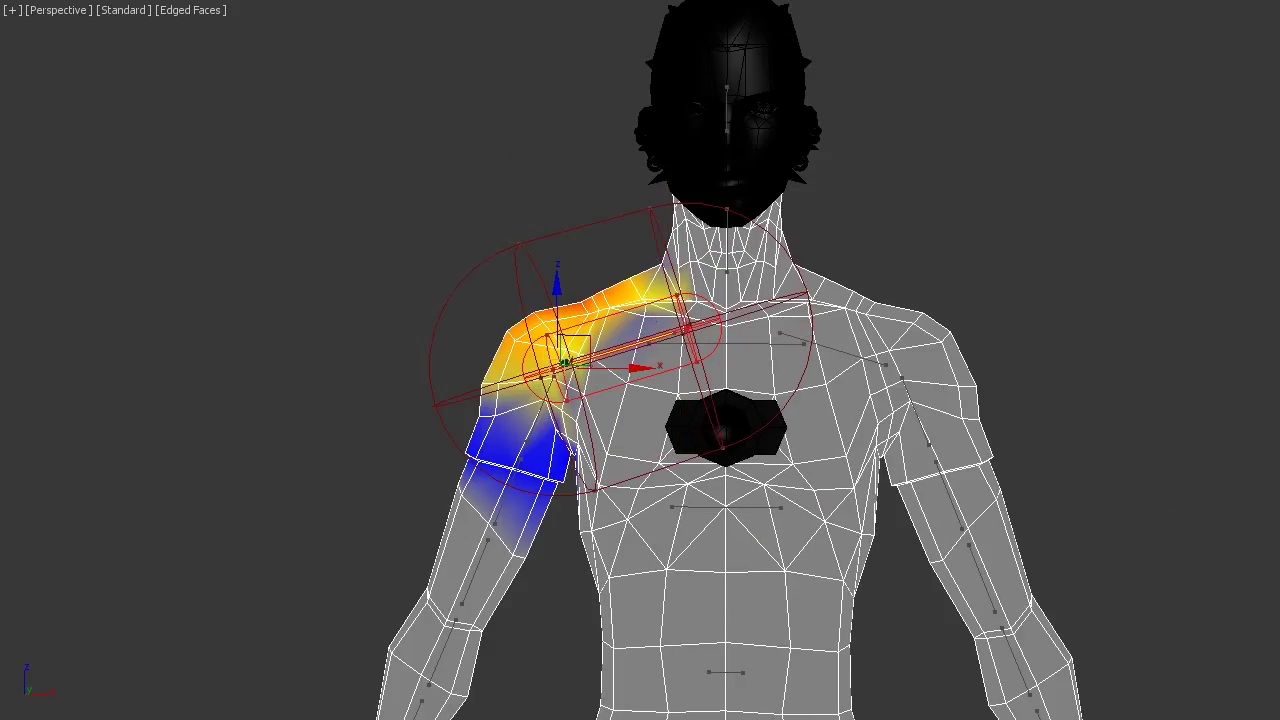
{"action": "mouse_move", "coordinate": [814, 457]}
{"action": "middle_mouse_down", "text": "alt"}
{"action": "mouse_move", "coordinate": [737, 486]}
{"action": "mouse_move", "coordinate": [677, 486]}
{"action": "middle_mouse_up", "text": "alt"}
Reframe the upper body in Front view, then orbit Perspective to the back and shoulders
{"action": "key", "text": "f"}
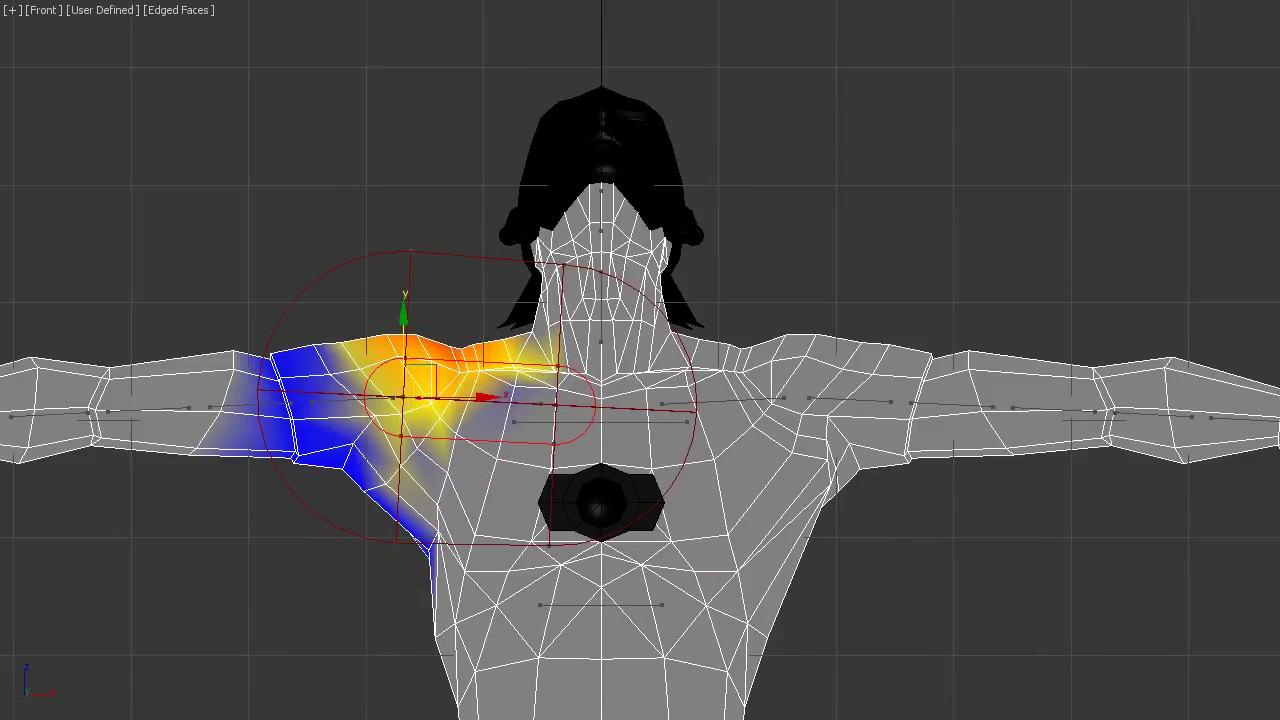
{"action": "scroll", "coordinate": [546, 437], "scroll_direction": "down", "scroll_amount": 3}
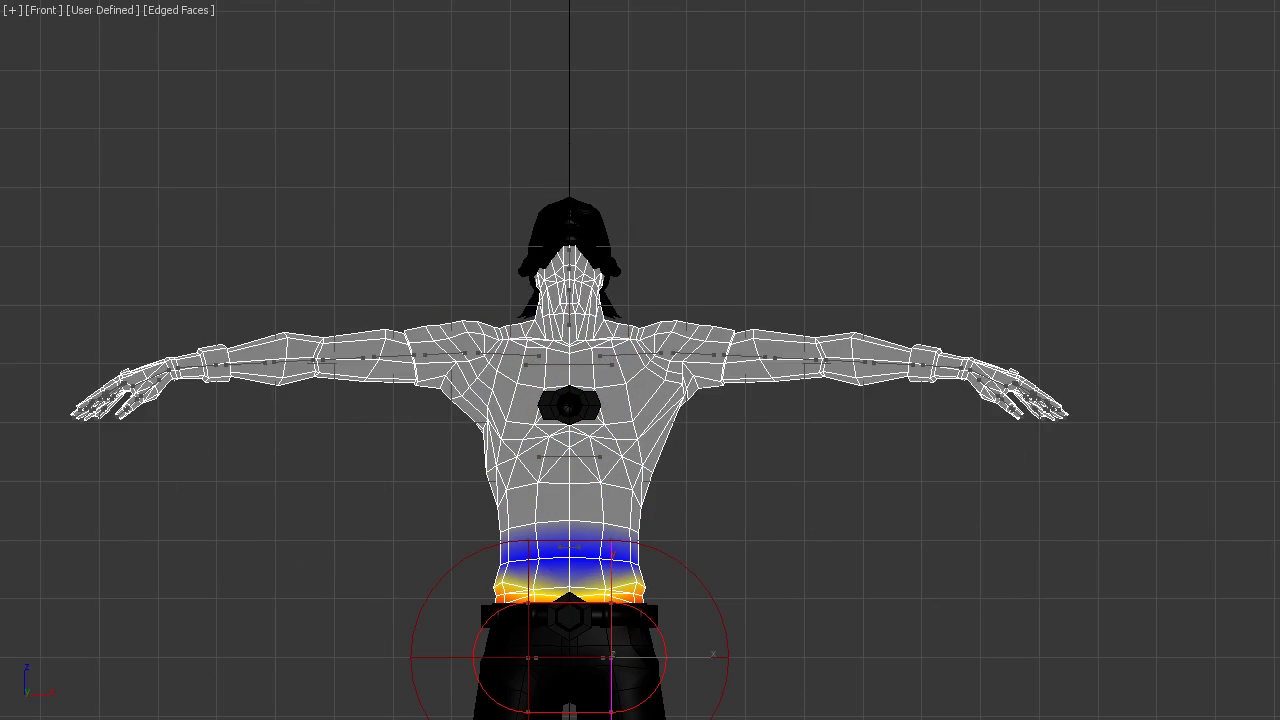
{"action": "scroll", "coordinate": [827, 533], "scroll_direction": "up", "scroll_amount": 2}
{"action": "middle_click_drag", "start_coordinate": [866, 236], "coordinate": [853, 136]}
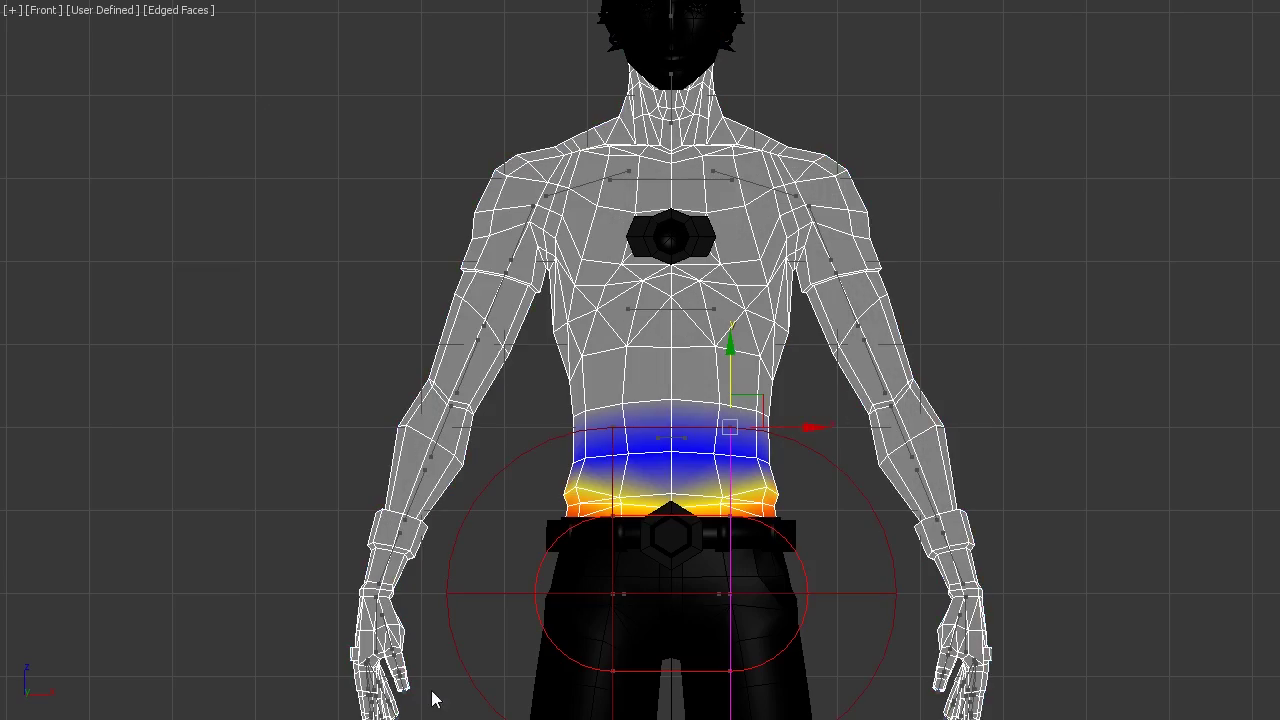
{"action": "key", "text": "p"}
{"action": "middle_click_drag", "start_coordinate": [914, 463], "coordinate": [811, 521], "text": "alt"}
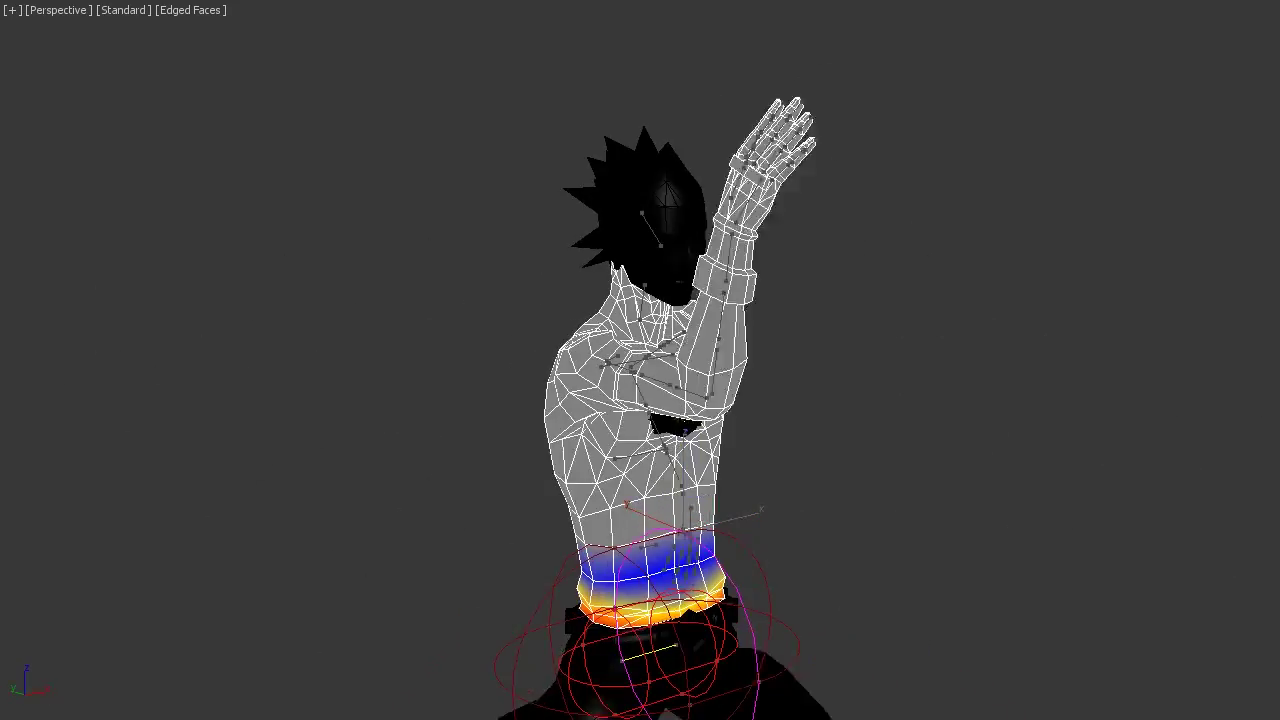
{"action": "scroll", "coordinate": [549, 489], "scroll_direction": "up", "scroll_amount": 3}
{"action": "mouse_move", "coordinate": [549, 489]}
{"action": "middle_mouse_down", "text": "alt"}
{"action": "mouse_move", "coordinate": [388, 523]}
{"action": "mouse_move", "coordinate": [378, 560]}
{"action": "middle_mouse_up", "text": "alt"}
Display the shoulder and upper-chest envelope weights, viewing the shoulder, chest and upper back
{"action": "scroll", "coordinate": [667, 260], "scroll_direction": "up", "scroll_amount": 3}
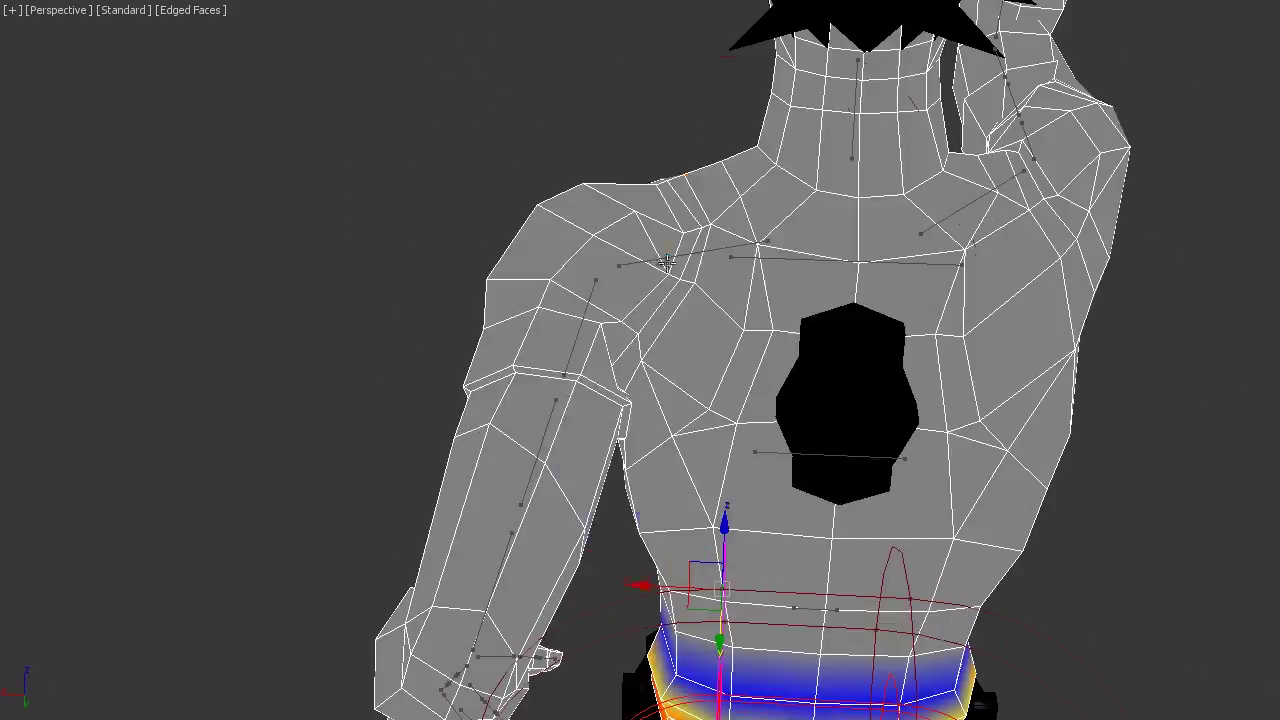
{"action": "left_click", "coordinate": [666, 261]}
{"action": "scroll", "coordinate": [666, 299], "scroll_direction": "up", "scroll_amount": 3}
{"action": "mouse_move", "coordinate": [666, 299]}
{"action": "middle_mouse_down", "text": "alt"}
{"action": "mouse_move", "coordinate": [651, 563]}
{"action": "mouse_move", "coordinate": [654, 466]}
{"action": "mouse_move", "coordinate": [823, 414]}
{"action": "mouse_move", "coordinate": [617, 470]}
{"action": "middle_mouse_up", "text": "alt"}
{"action": "scroll", "coordinate": [657, 413], "scroll_direction": "up", "scroll_amount": 2}
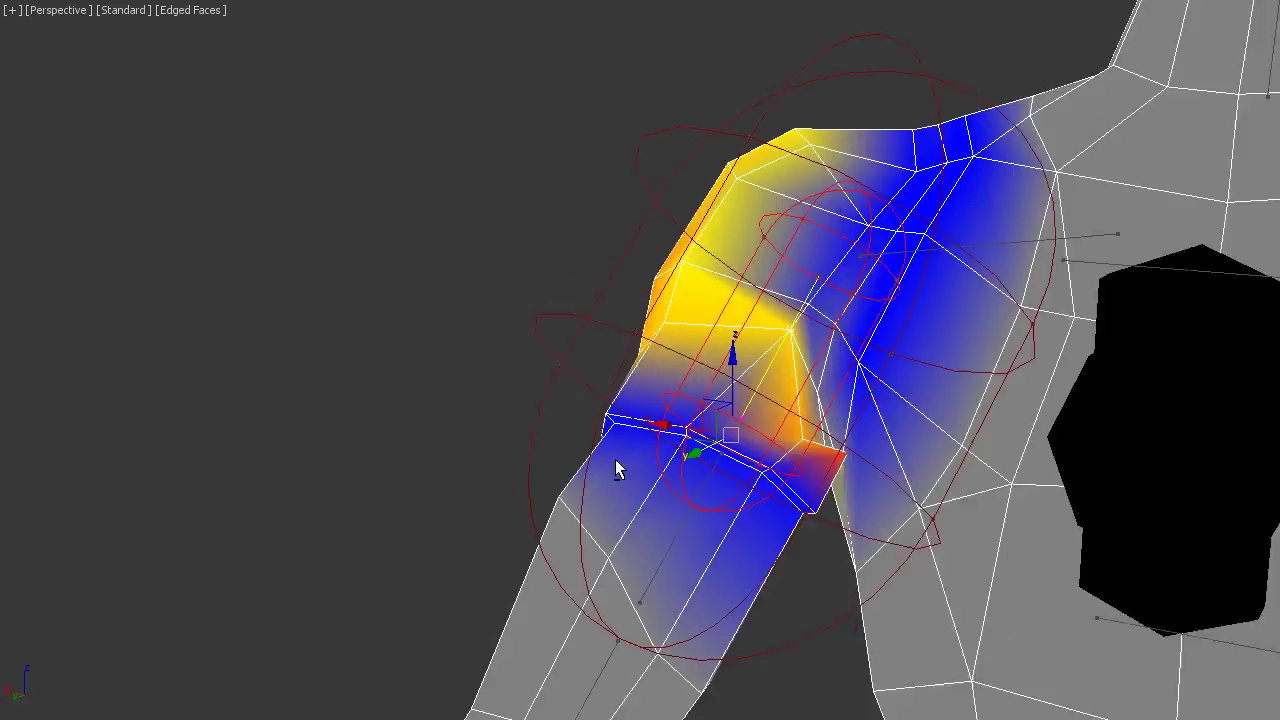
{"action": "middle_click_drag", "start_coordinate": [1018, 250], "coordinate": [914, 420], "text": "alt"}
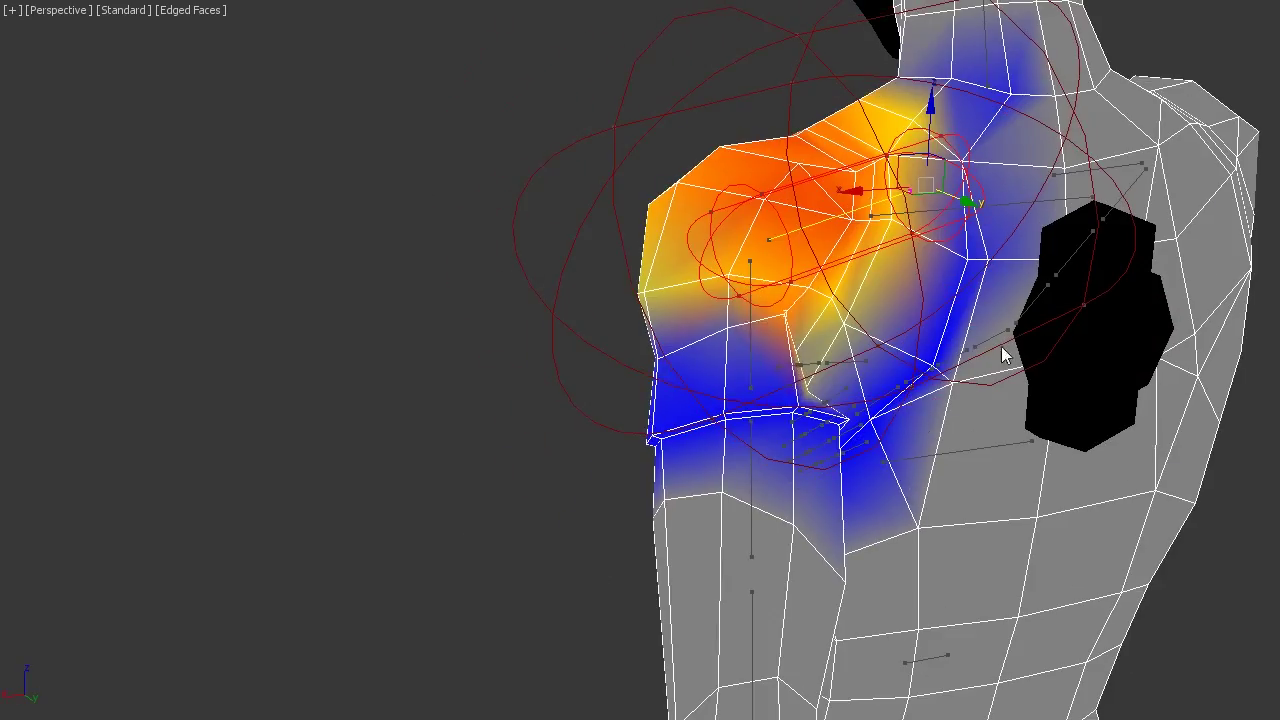
{"action": "left_click", "coordinate": [1005, 354]}
{"action": "middle_click_drag", "start_coordinate": [1005, 354], "coordinate": [835, 324], "text": "alt"}
{"action": "mouse_move", "coordinate": [730, 263]}
{"action": "middle_mouse_down", "text": "alt"}
{"action": "mouse_move", "coordinate": [849, 323]}
{"action": "mouse_move", "coordinate": [766, 306]}
{"action": "mouse_move", "coordinate": [667, 338]}
{"action": "mouse_move", "coordinate": [790, 345]}
{"action": "middle_mouse_up", "text": "alt"}
Select the upper-arm bone envelope and view its weights from the front of the torso
{"action": "left_click", "coordinate": [667, 338]}
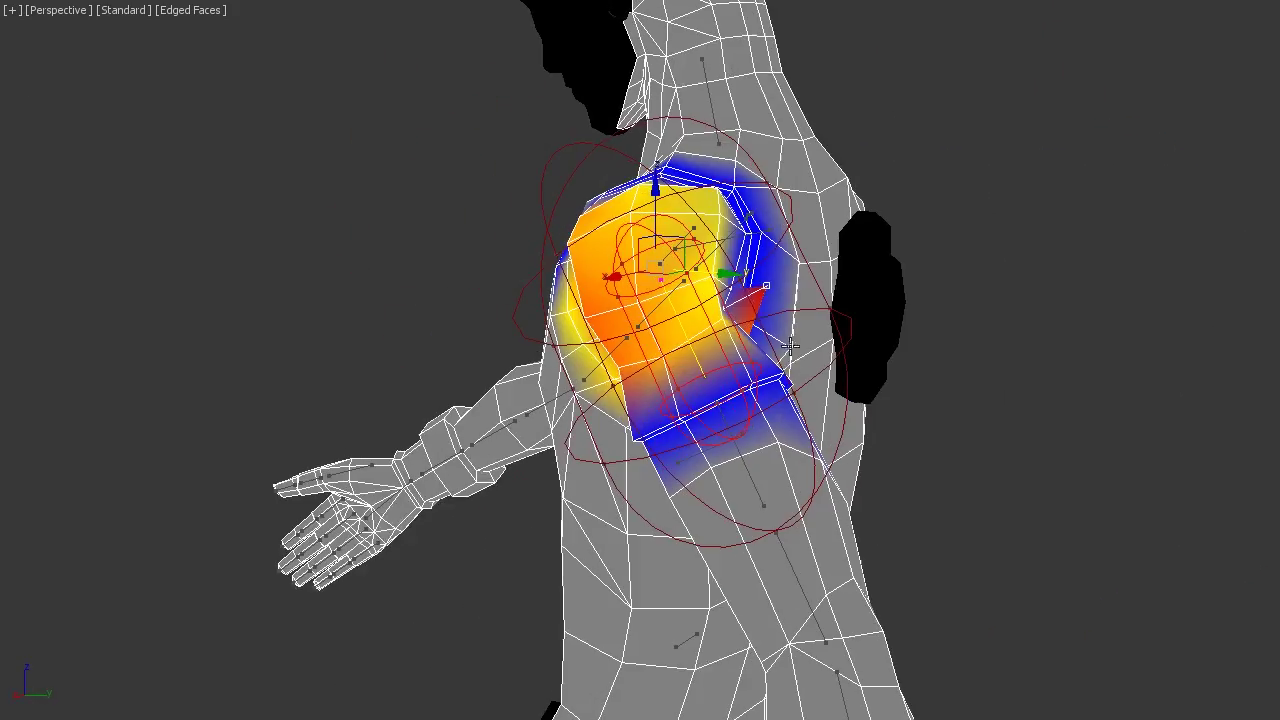
{"action": "scroll", "coordinate": [790, 345], "scroll_direction": "up", "scroll_amount": 3}
{"action": "scroll", "coordinate": [634, 329], "scroll_direction": "up", "scroll_amount": 3}
{"action": "scroll", "coordinate": [553, 255], "scroll_direction": "up", "scroll_amount": 2}
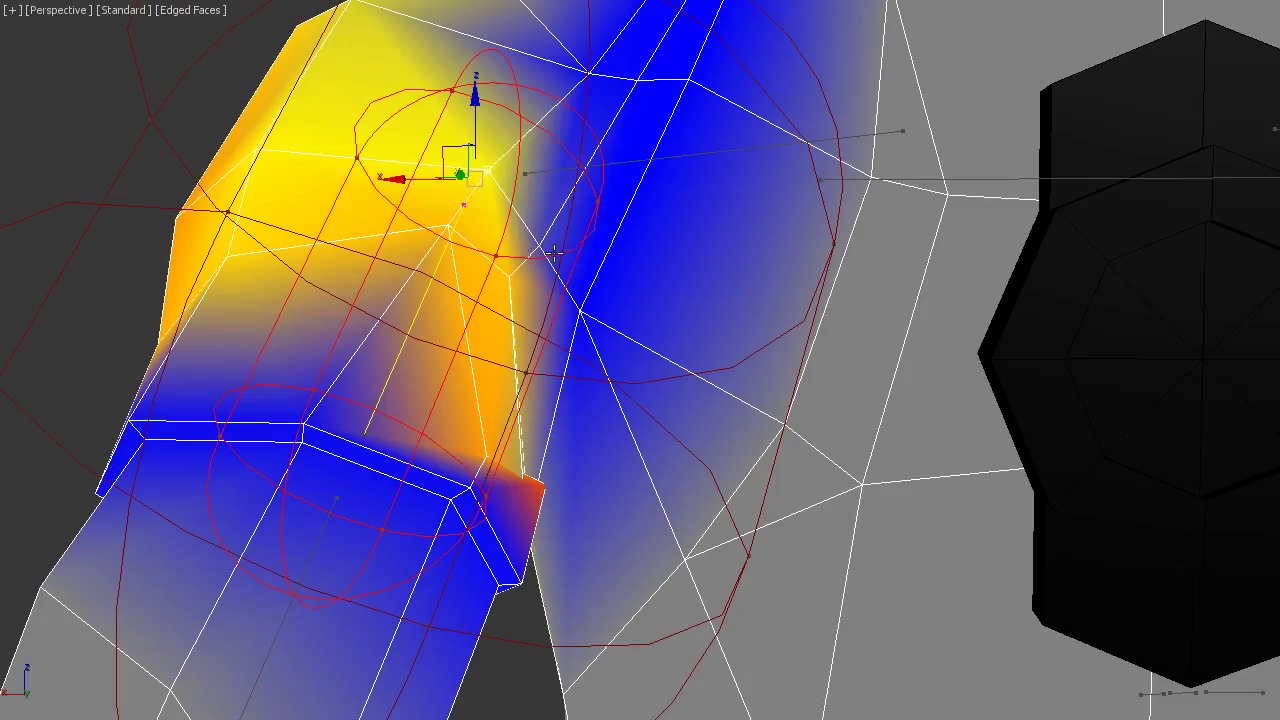
{"action": "scroll", "coordinate": [600, 362], "scroll_direction": "down", "scroll_amount": 5}
{"action": "scroll", "coordinate": [709, 451], "scroll_direction": "up", "scroll_amount": 1}
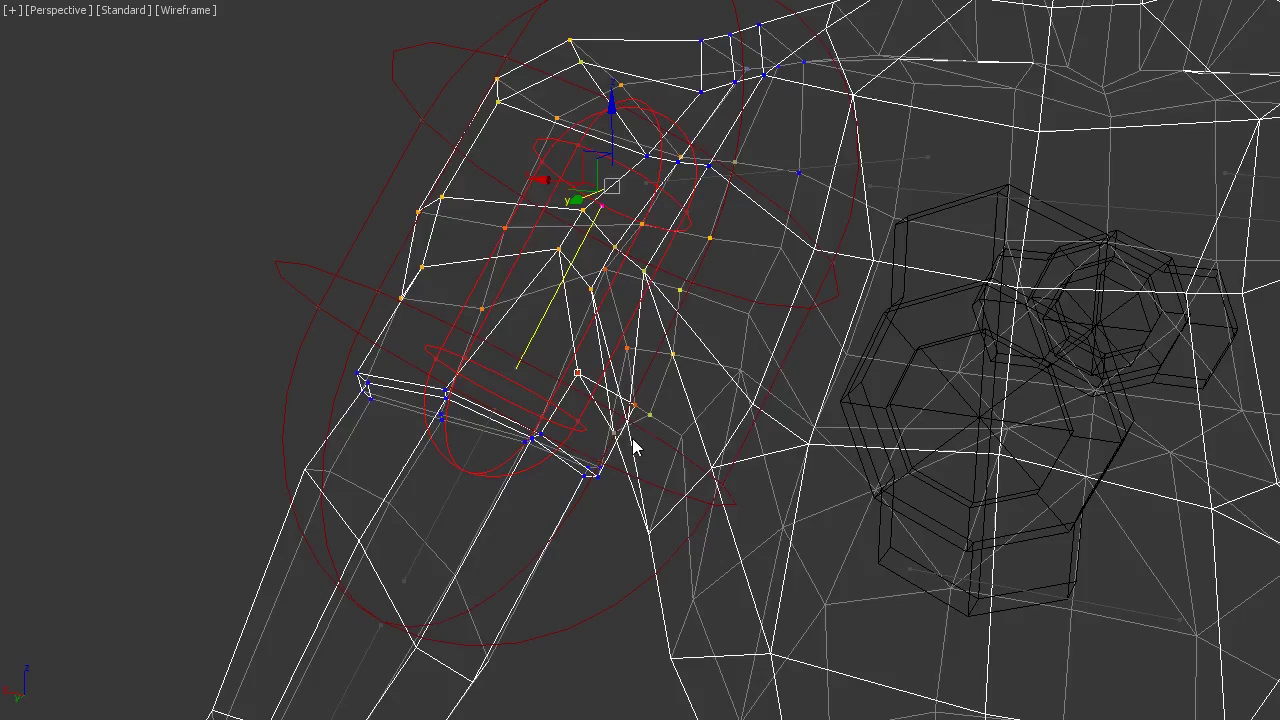
{"action": "scroll", "coordinate": [634, 443], "scroll_direction": "up", "scroll_amount": 2}
{"action": "scroll", "coordinate": [695, 458], "scroll_direction": "down", "scroll_amount": 2}
{"action": "middle_click_drag", "start_coordinate": [654, 543], "coordinate": [640, 470], "text": "alt"}
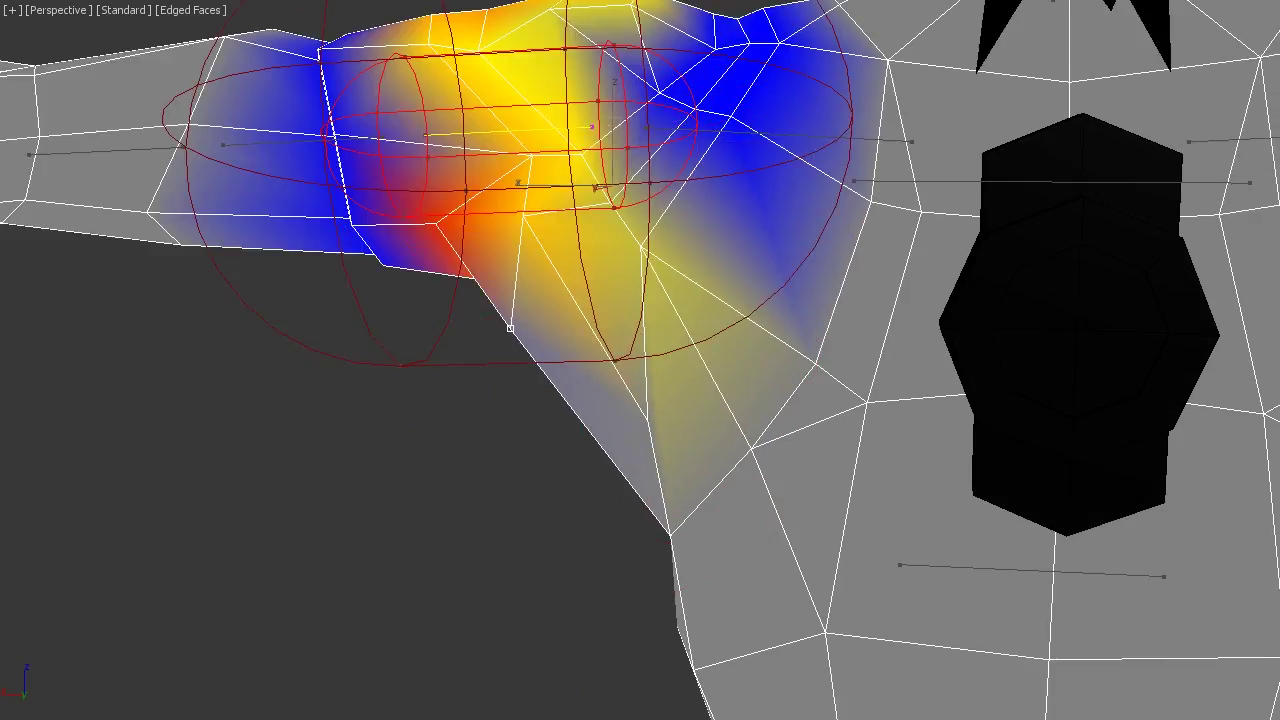
{"action": "scroll", "coordinate": [640, 470], "scroll_direction": "down", "scroll_amount": 3}
{"action": "scroll", "coordinate": [640, 470], "scroll_direction": "up", "scroll_amount": 2}
{"action": "middle_click_drag", "start_coordinate": [560, 475], "coordinate": [613, 402], "text": "alt"}
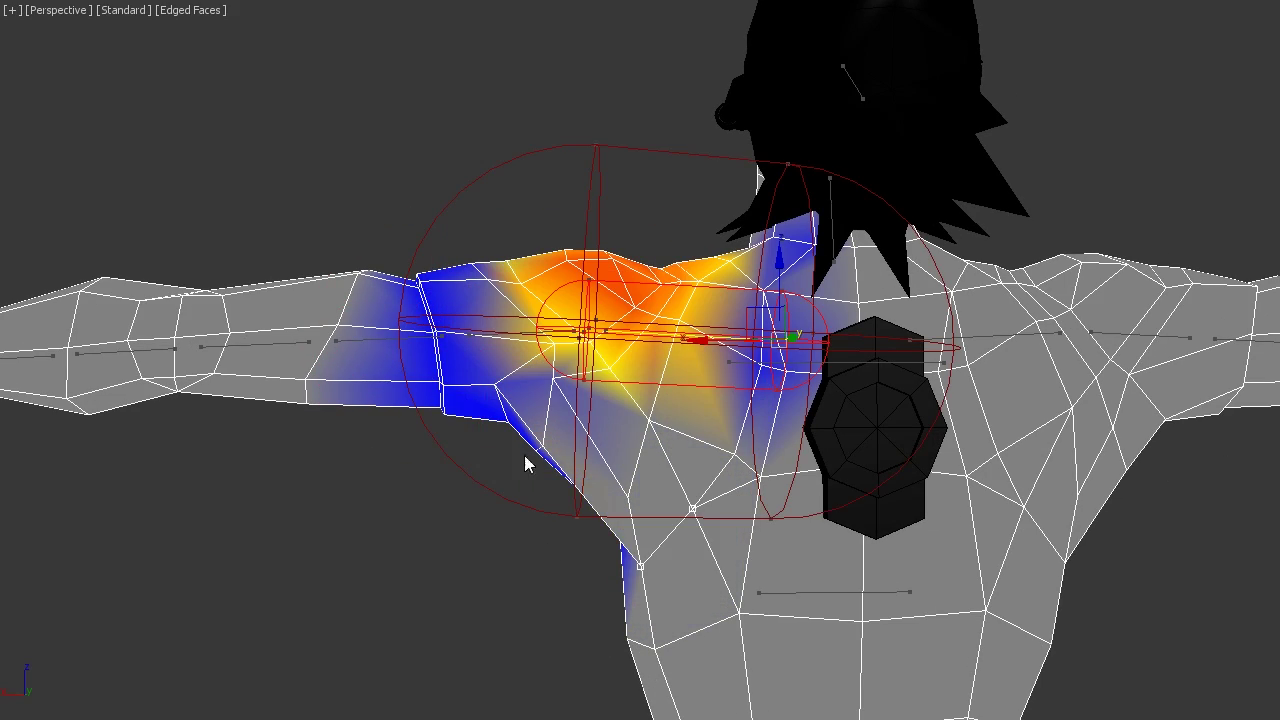
Inspect the upper-arm weights from three-quarter, rear and frontal angles around the shoulder
{"action": "mouse_move", "coordinate": [527, 463]}
{"action": "middle_mouse_down", "text": "alt"}
{"action": "mouse_move", "coordinate": [704, 638]}
{"action": "mouse_move", "coordinate": [779, 580]}
{"action": "mouse_move", "coordinate": [663, 623]}
{"action": "mouse_move", "coordinate": [520, 640]}
{"action": "middle_mouse_up", "text": "alt"}
{"action": "scroll", "coordinate": [378, 658], "scroll_direction": "up", "scroll_amount": 3}
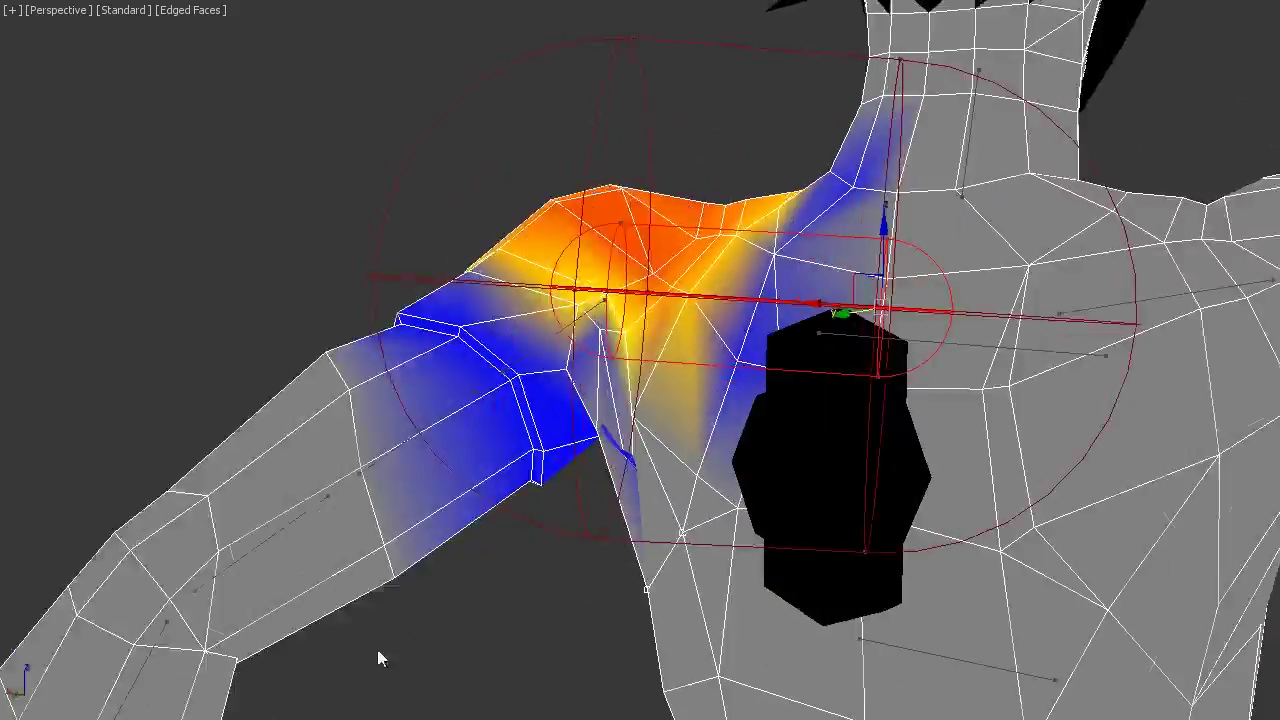
{"action": "mouse_move", "coordinate": [378, 655]}
{"action": "middle_mouse_down", "text": "alt"}
{"action": "mouse_move", "coordinate": [731, 490]}
{"action": "mouse_move", "coordinate": [760, 430]}
{"action": "mouse_move", "coordinate": [743, 637]}
{"action": "mouse_move", "coordinate": [866, 594]}
{"action": "mouse_move", "coordinate": [645, 362]}
{"action": "middle_mouse_up", "text": "alt"}
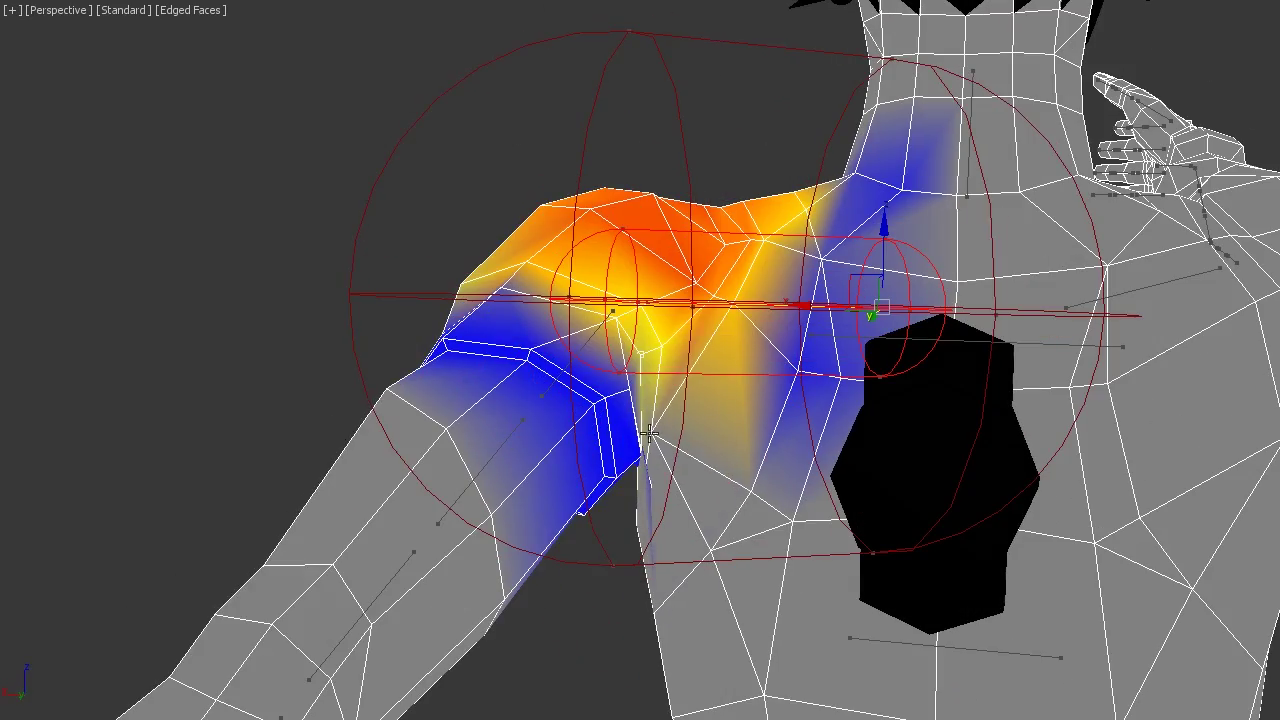
{"action": "mouse_move", "coordinate": [660, 530]}
{"action": "middle_mouse_down", "text": "alt"}
{"action": "mouse_move", "coordinate": [746, 571]}
{"action": "mouse_move", "coordinate": [689, 523]}
{"action": "mouse_move", "coordinate": [691, 390]}
{"action": "middle_mouse_up", "text": "alt"}
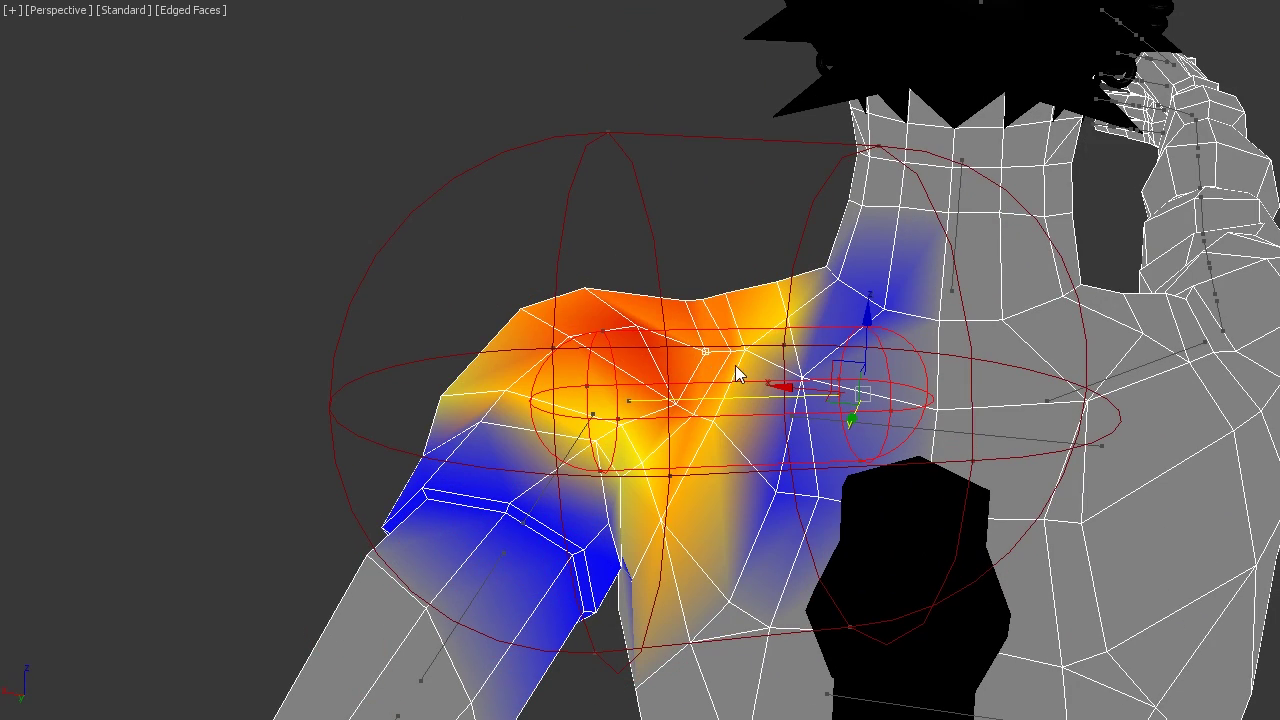
{"action": "mouse_move", "coordinate": [691, 456]}
{"action": "middle_mouse_down", "text": "alt"}
{"action": "mouse_move", "coordinate": [151, 689]}
{"action": "mouse_move", "coordinate": [1106, 443]}
{"action": "mouse_move", "coordinate": [1075, 413]}
{"action": "mouse_move", "coordinate": [560, 430]}
{"action": "mouse_move", "coordinate": [700, 423]}
{"action": "mouse_move", "coordinate": [583, 342]}
{"action": "middle_mouse_up", "text": "alt"}
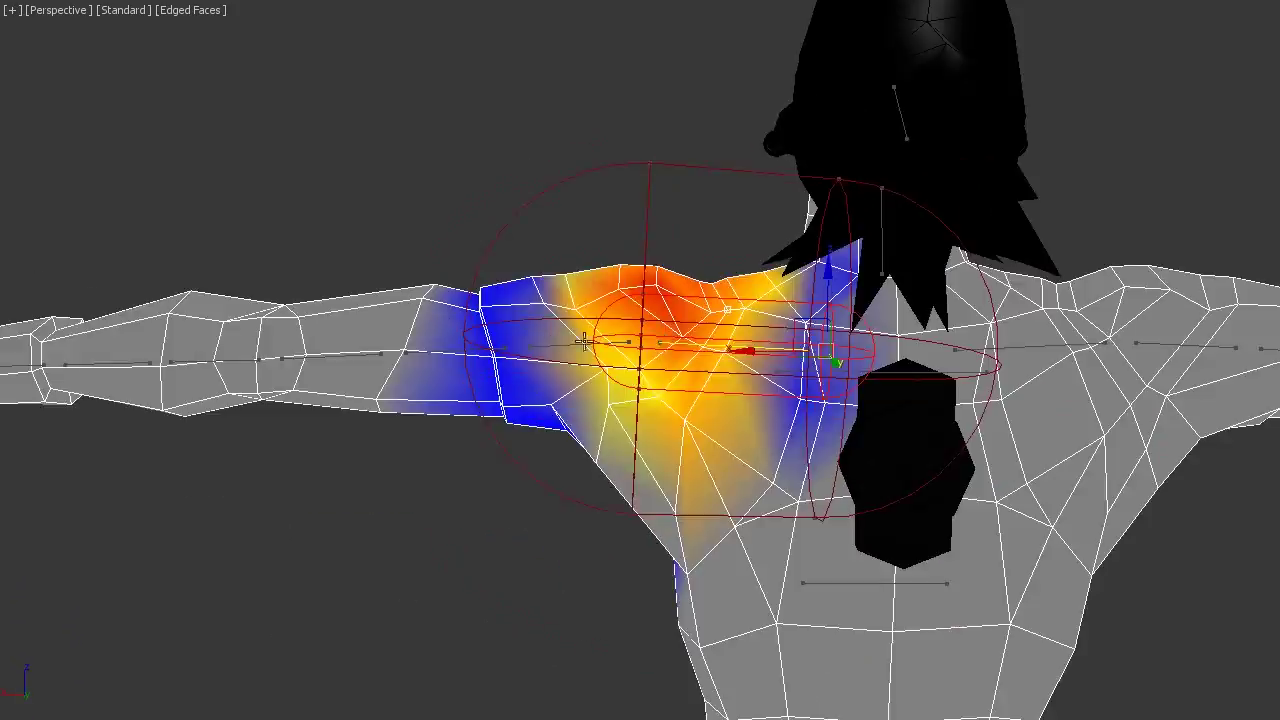
{"action": "mouse_move", "coordinate": [790, 351]}
{"action": "middle_mouse_down", "text": "alt"}
{"action": "mouse_move", "coordinate": [683, 371]}
{"action": "mouse_move", "coordinate": [700, 480]}
{"action": "mouse_move", "coordinate": [690, 430]}
{"action": "middle_mouse_up", "text": "alt"}
{"action": "scroll", "coordinate": [690, 430], "scroll_direction": "up", "scroll_amount": 2}
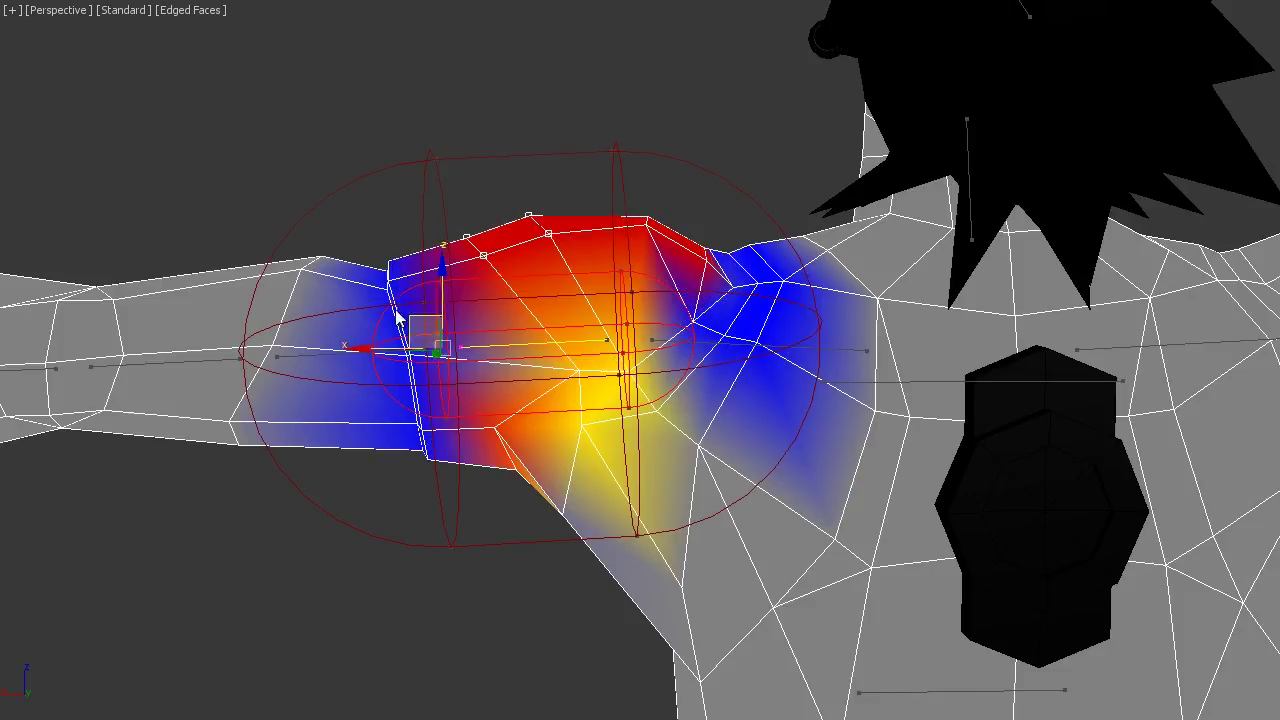
{"action": "middle_click_drag", "start_coordinate": [443, 120], "coordinate": [480, 170], "text": "alt"}
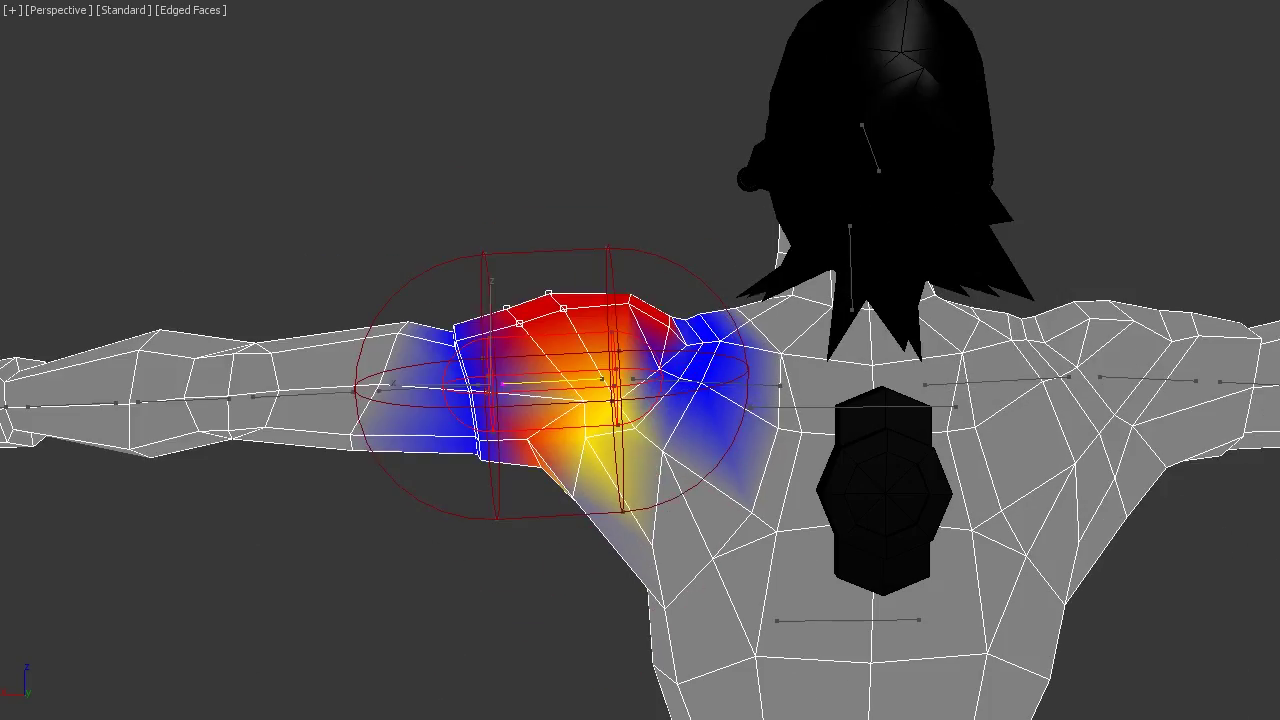
{"action": "scroll", "coordinate": [472, 284], "scroll_direction": "up", "scroll_amount": 2}
{"action": "scroll", "coordinate": [472, 284], "scroll_direction": "up", "scroll_amount": 2}
Box-select the envelope points around the upper arm in wireframe, then return to shaded view
{"action": "key", "text": "F3"}
{"action": "left_click_drag", "start_coordinate": [365, 207], "coordinate": [432, 315]}
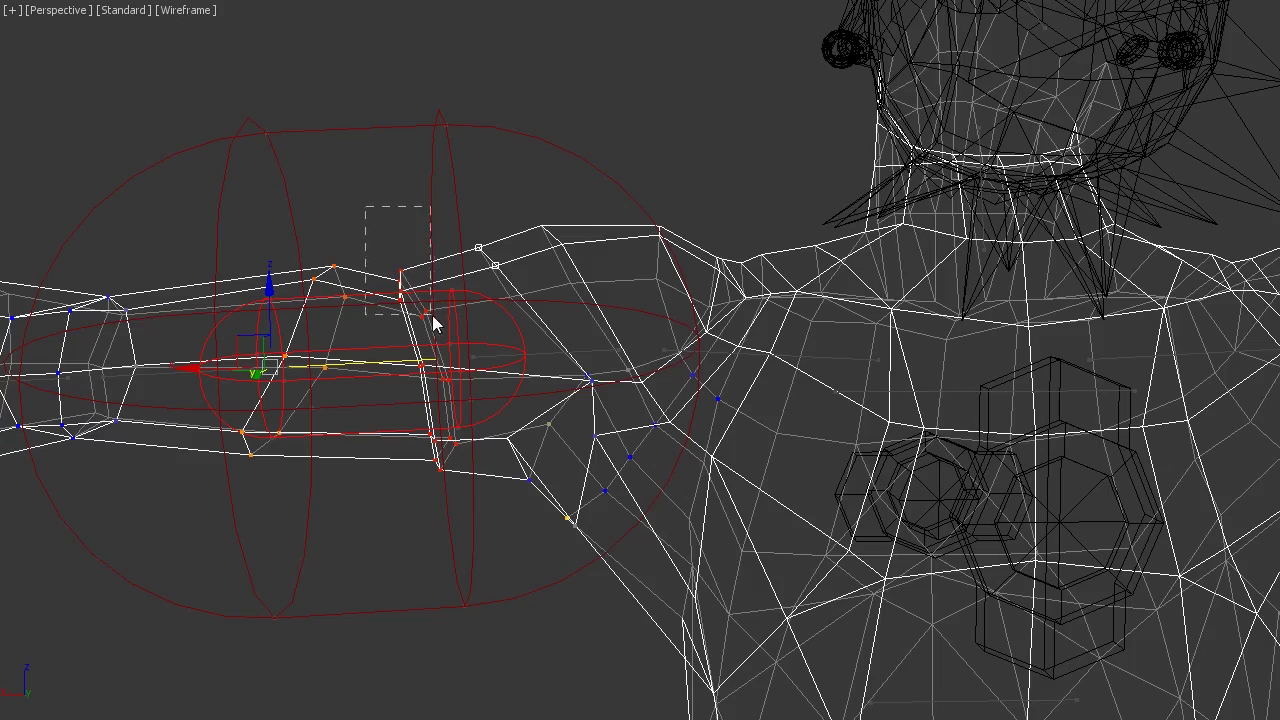
{"action": "key", "text": "F3"}
{"action": "scroll", "coordinate": [536, 521], "scroll_direction": "down", "scroll_amount": 3}
{"action": "scroll", "coordinate": [536, 521], "scroll_direction": "up", "scroll_amount": 1}
Check the weighted shoulder from the front and back of the character
{"action": "middle_click_drag", "start_coordinate": [536, 521], "coordinate": [30, 712], "text": "alt"}
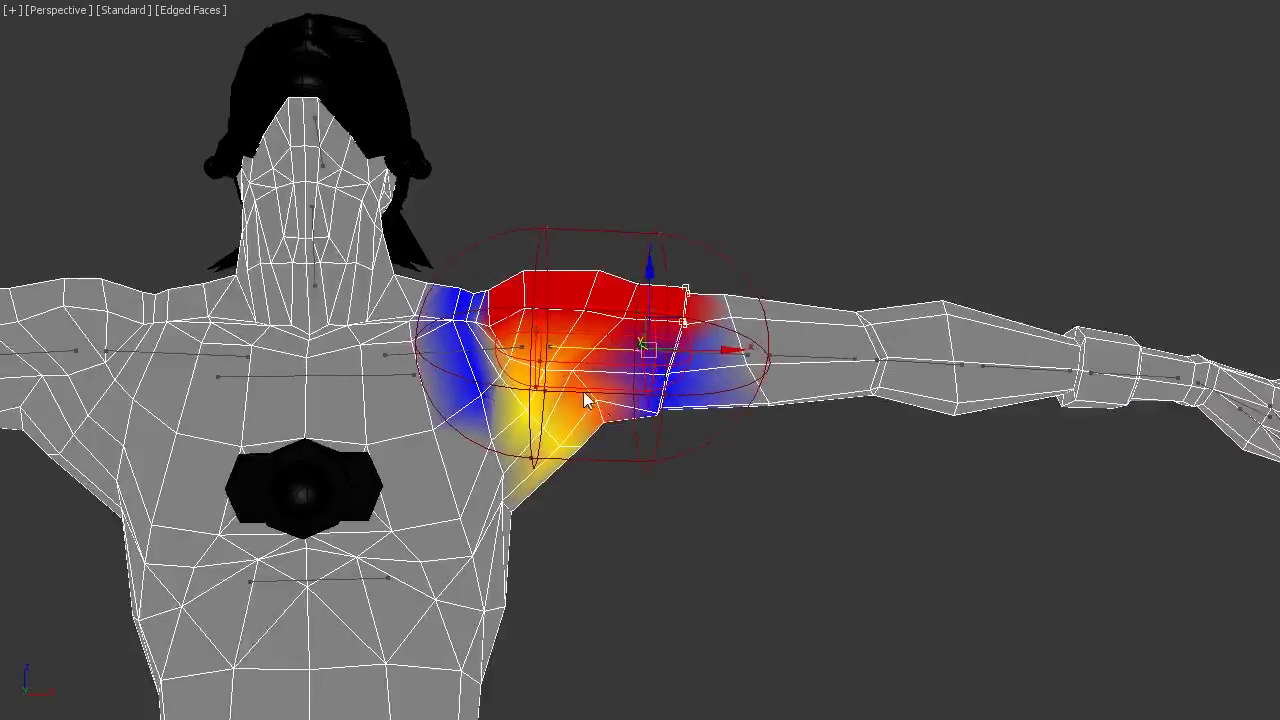
{"action": "mouse_move", "coordinate": [418, 625]}
{"action": "middle_mouse_down", "text": "alt"}
{"action": "mouse_move", "coordinate": [508, 486]}
{"action": "mouse_move", "coordinate": [111, 371]}
{"action": "mouse_move", "coordinate": [674, 500]}
{"action": "mouse_move", "coordinate": [658, 510]}
{"action": "mouse_move", "coordinate": [566, 375]}
{"action": "mouse_move", "coordinate": [561, 391]}
{"action": "middle_mouse_up", "text": "alt"}
{"action": "scroll", "coordinate": [508, 486], "scroll_direction": "down", "scroll_amount": 3}
{"action": "scroll", "coordinate": [111, 371], "scroll_direction": "up", "scroll_amount": 3}
{"action": "scroll", "coordinate": [658, 510], "scroll_direction": "up", "scroll_amount": 2}
{"action": "scroll", "coordinate": [566, 375], "scroll_direction": "up", "scroll_amount": 3}
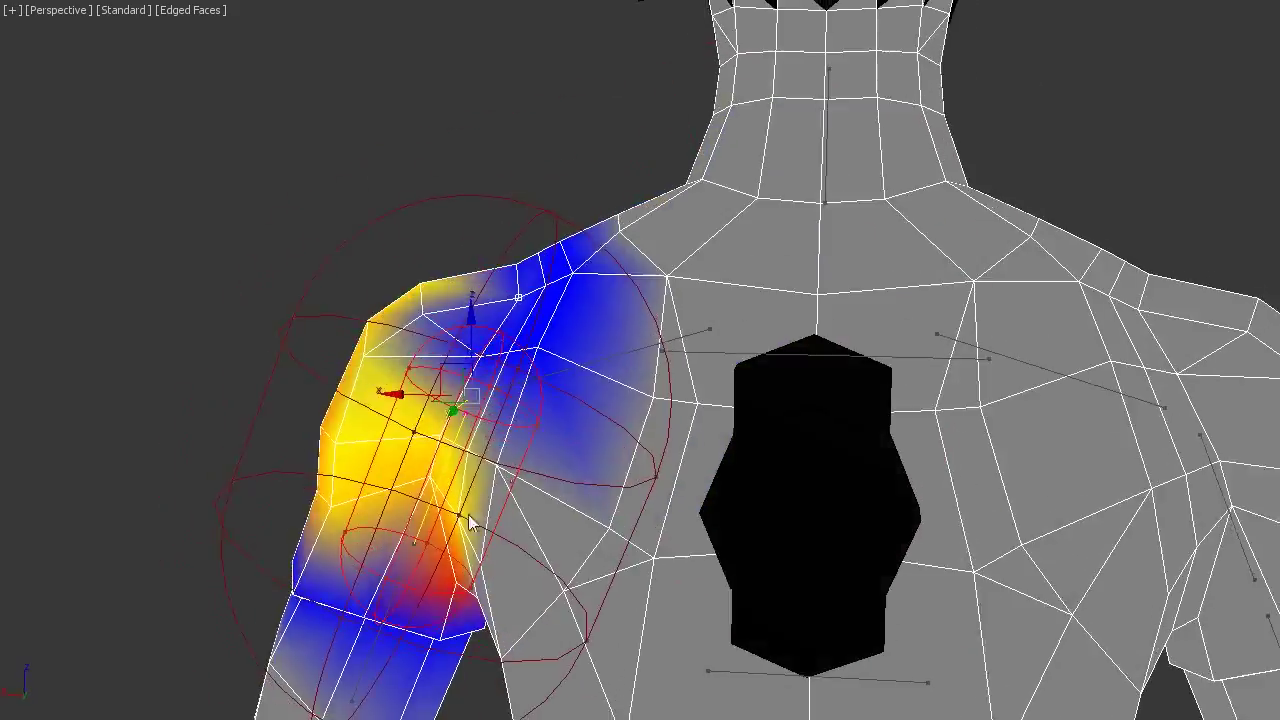
{"action": "mouse_move", "coordinate": [550, 400]}
{"action": "middle_mouse_down", "text": "alt"}
{"action": "mouse_move", "coordinate": [503, 257]}
{"action": "mouse_move", "coordinate": [674, 400]}
{"action": "mouse_move", "coordinate": [881, 435]}
{"action": "mouse_move", "coordinate": [757, 400]}
{"action": "mouse_move", "coordinate": [657, 338]}
{"action": "mouse_move", "coordinate": [529, 386]}
{"action": "mouse_move", "coordinate": [605, 310]}
{"action": "mouse_move", "coordinate": [615, 232]}
{"action": "middle_mouse_up", "text": "alt"}
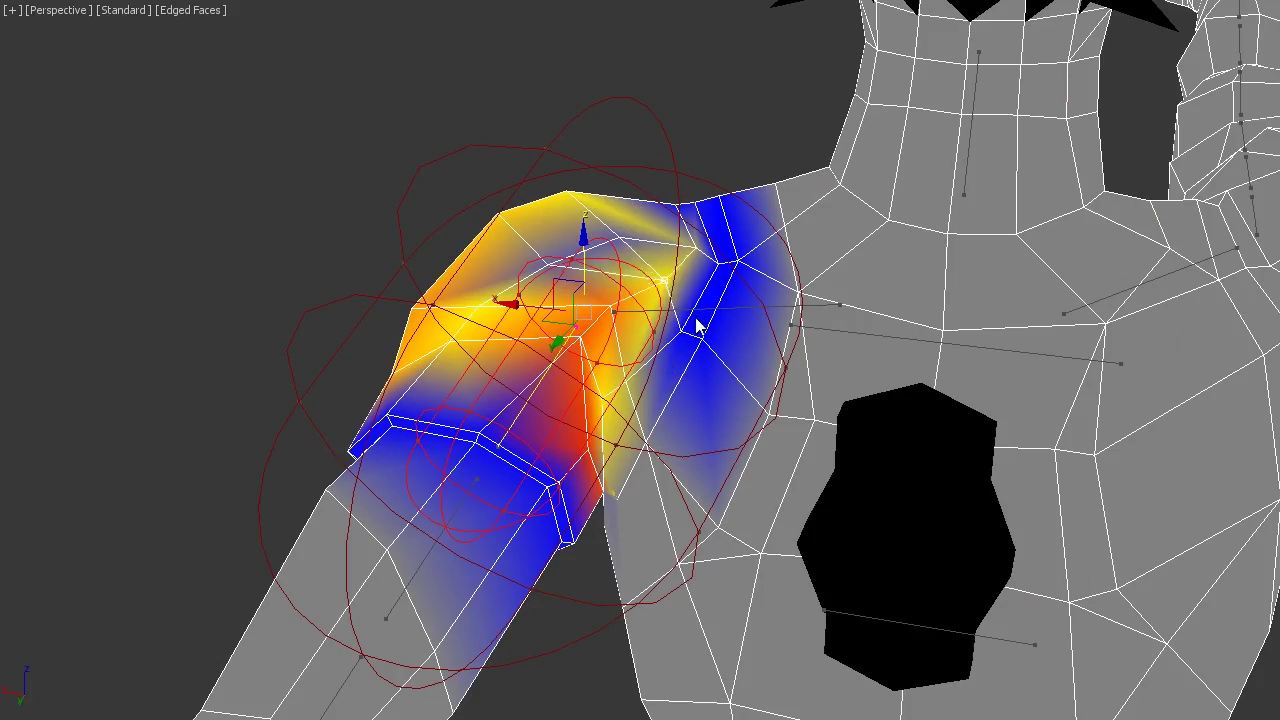
{"action": "mouse_move", "coordinate": [697, 327]}
{"action": "middle_mouse_down", "text": "alt"}
{"action": "mouse_move", "coordinate": [771, 420]}
{"action": "mouse_move", "coordinate": [591, 349]}
{"action": "mouse_move", "coordinate": [529, 404]}
{"action": "middle_mouse_up", "text": "alt"}
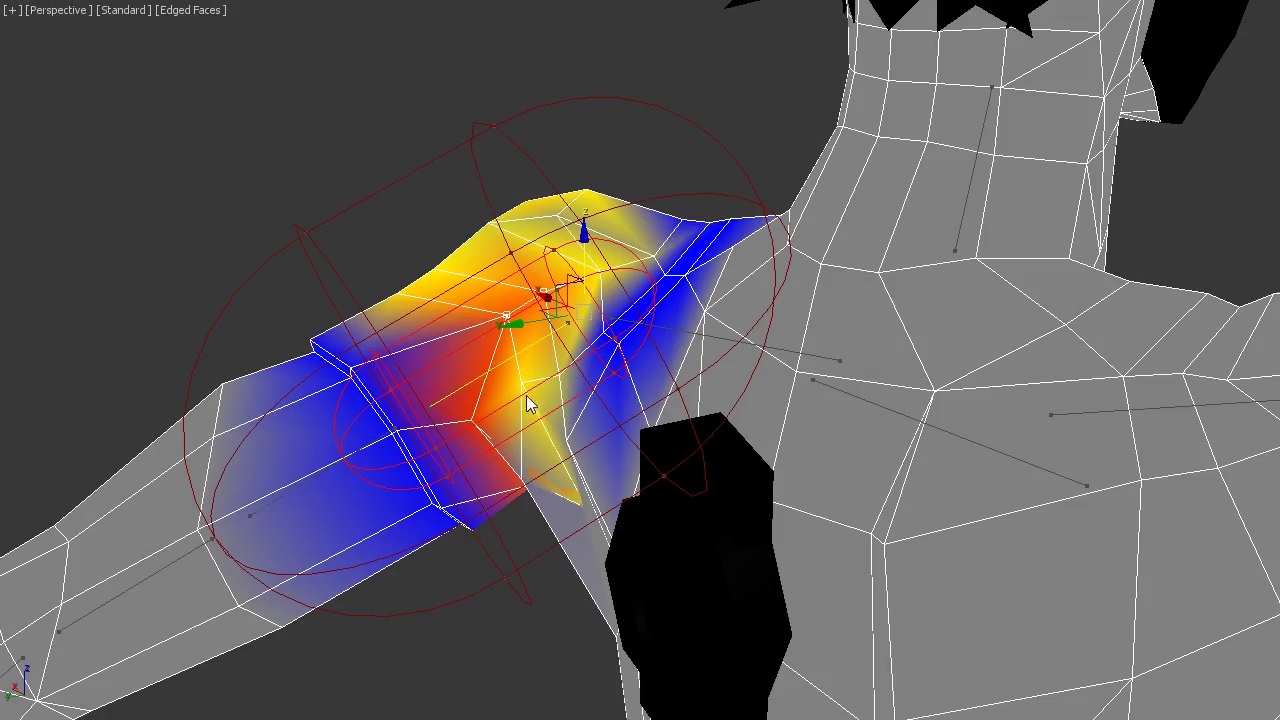
{"action": "mouse_move", "coordinate": [634, 360]}
{"action": "middle_mouse_down", "text": "alt"}
{"action": "mouse_move", "coordinate": [766, 406]}
{"action": "mouse_move", "coordinate": [297, 711]}
{"action": "mouse_move", "coordinate": [500, 600]}
{"action": "mouse_move", "coordinate": [563, 424]}
{"action": "middle_mouse_up", "text": "alt"}
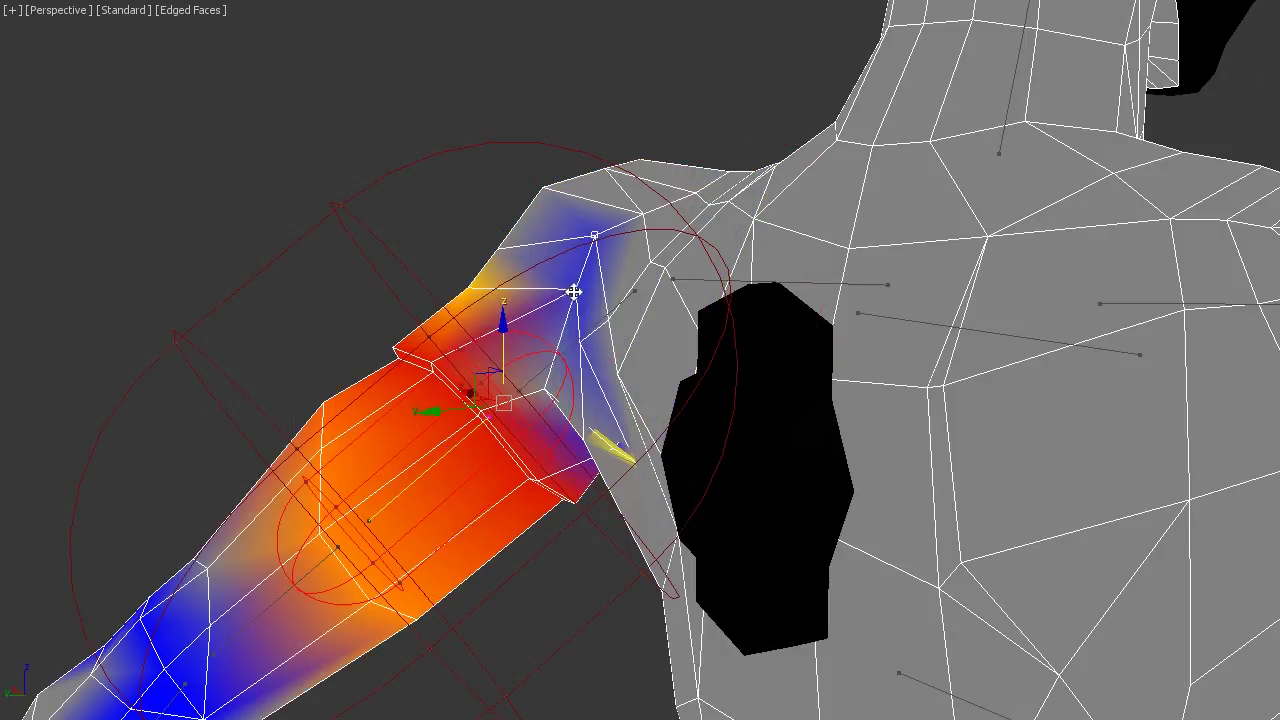
{"action": "mouse_move", "coordinate": [614, 356]}
{"action": "middle_mouse_down", "text": "alt"}
{"action": "mouse_move", "coordinate": [881, 487]}
{"action": "mouse_move", "coordinate": [760, 430]}
{"action": "mouse_move", "coordinate": [700, 420]}
{"action": "mouse_move", "coordinate": [660, 589]}
{"action": "mouse_move", "coordinate": [780, 520]}
{"action": "mouse_move", "coordinate": [586, 509]}
{"action": "mouse_move", "coordinate": [536, 527]}
{"action": "middle_mouse_up", "text": "alt"}
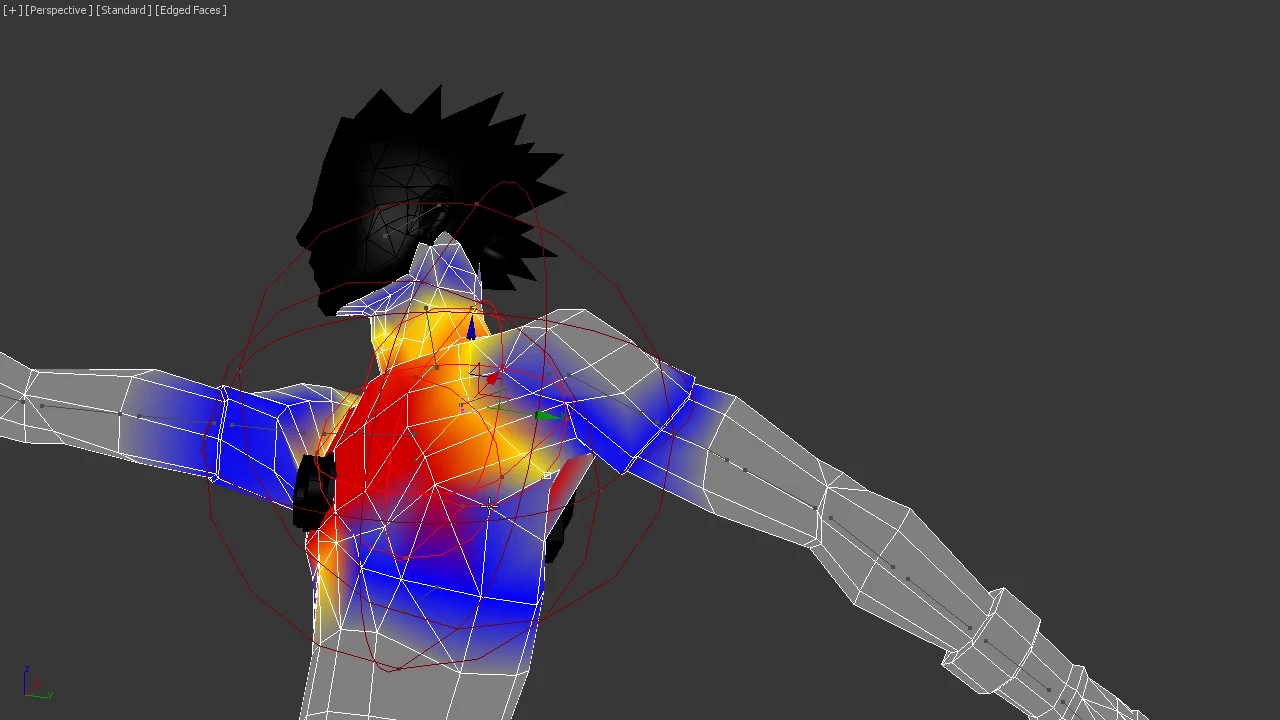
Play the animation from a front view of the torso to test the skin deformation
{"action": "mouse_move", "coordinate": [55, 681]}
{"action": "middle_mouse_down", "text": "alt"}
{"action": "mouse_move", "coordinate": [674, 589]}
{"action": "mouse_move", "coordinate": [469, 478]}
{"action": "middle_mouse_up", "text": "alt"}
{"action": "key", "text": "slash"}
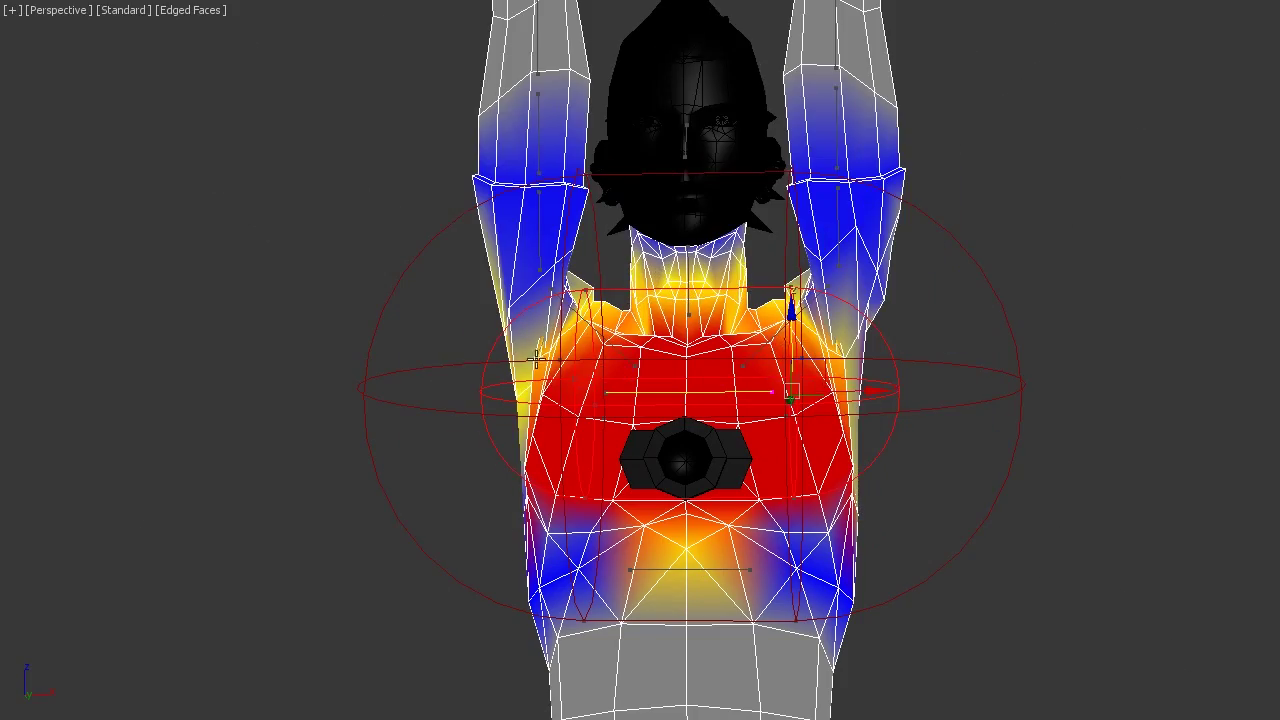
{"action": "scroll", "coordinate": [535, 360], "scroll_direction": "up", "scroll_amount": 3}
{"action": "scroll", "coordinate": [649, 306], "scroll_direction": "down", "scroll_amount": 1}
{"action": "scroll", "coordinate": [592, 178], "scroll_direction": "down", "scroll_amount": 1}
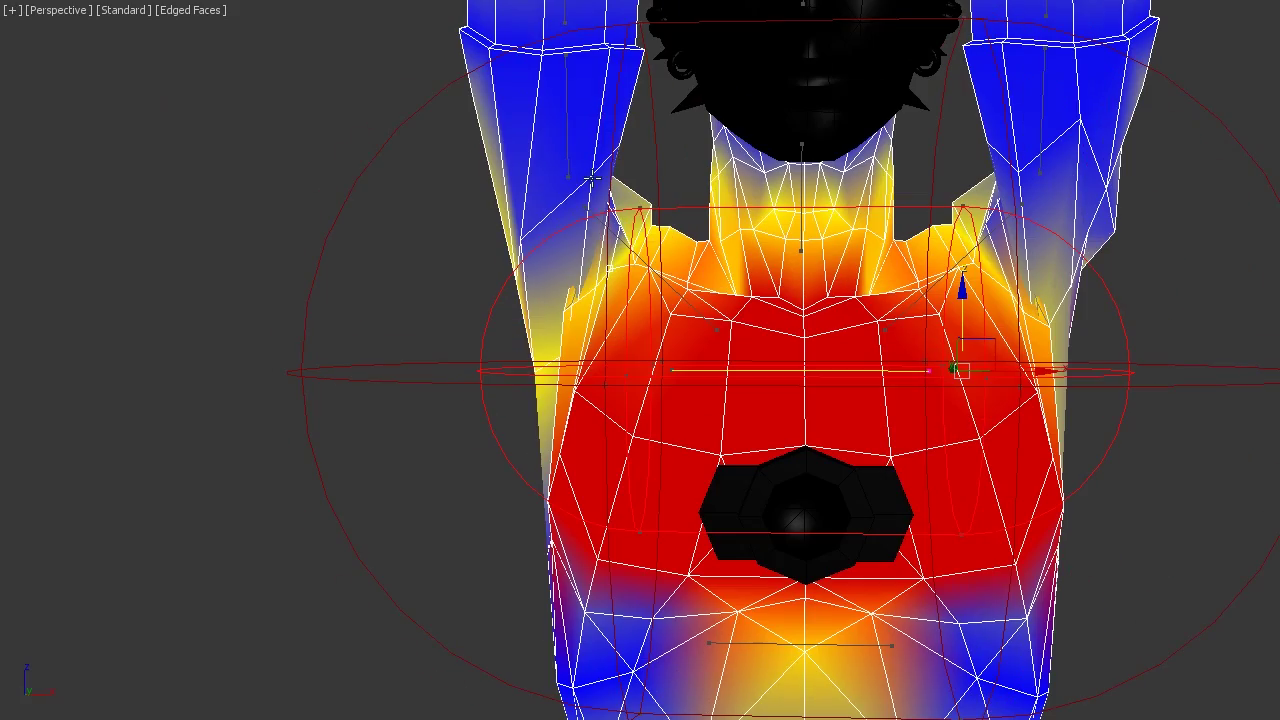
{"action": "scroll", "coordinate": [675, 565], "scroll_direction": "down", "scroll_amount": 3}
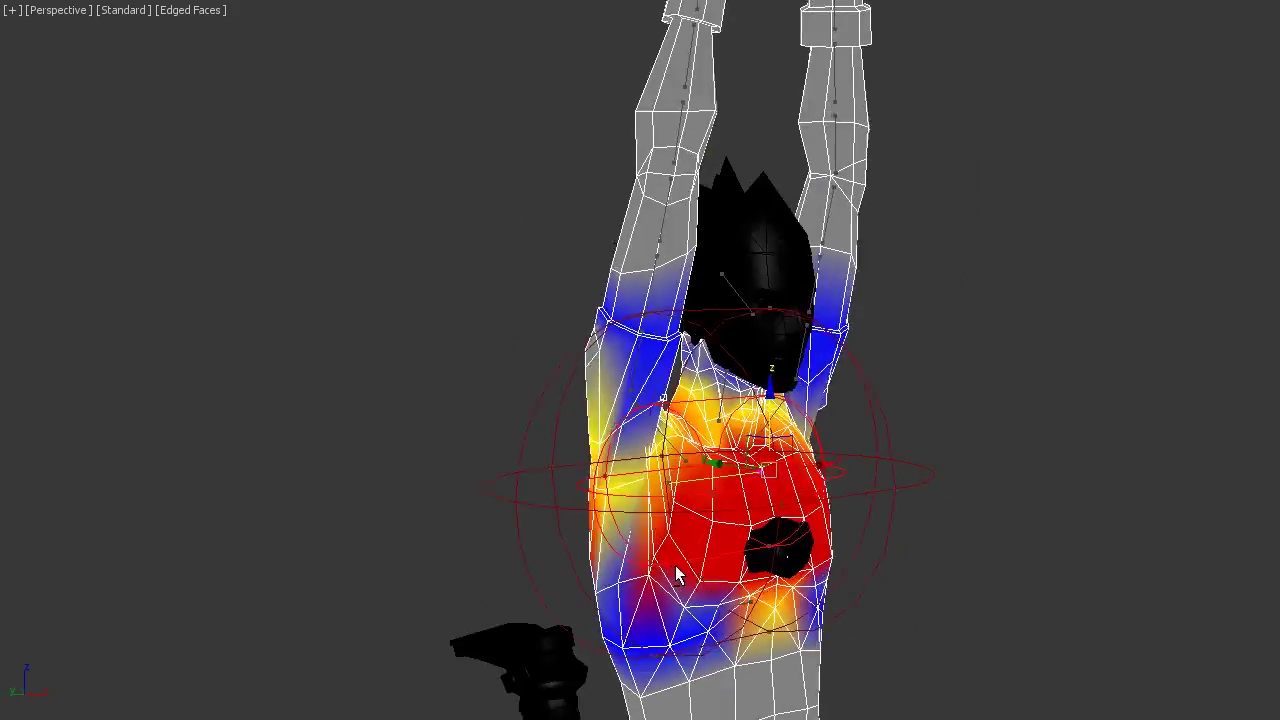
Check the Front view, return to Perspective, and select the upper-arm bone's envelope
{"action": "key", "text": "f"}
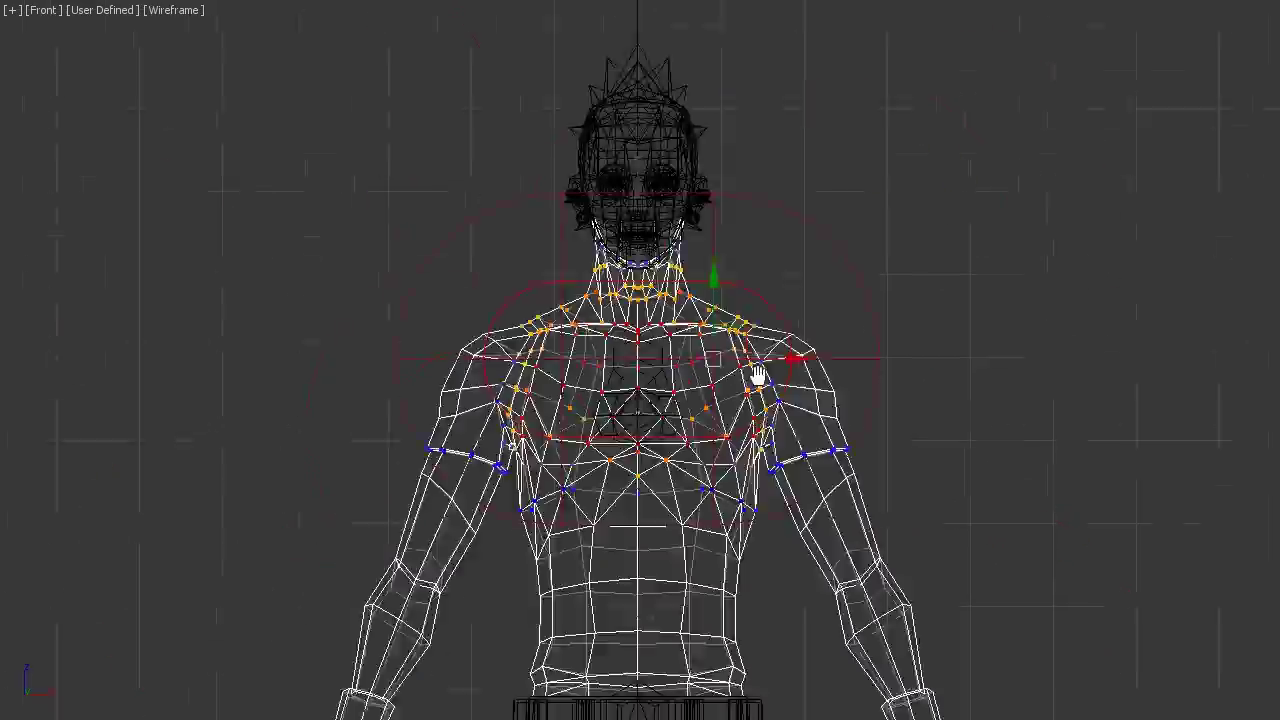
{"action": "key", "text": "p"}
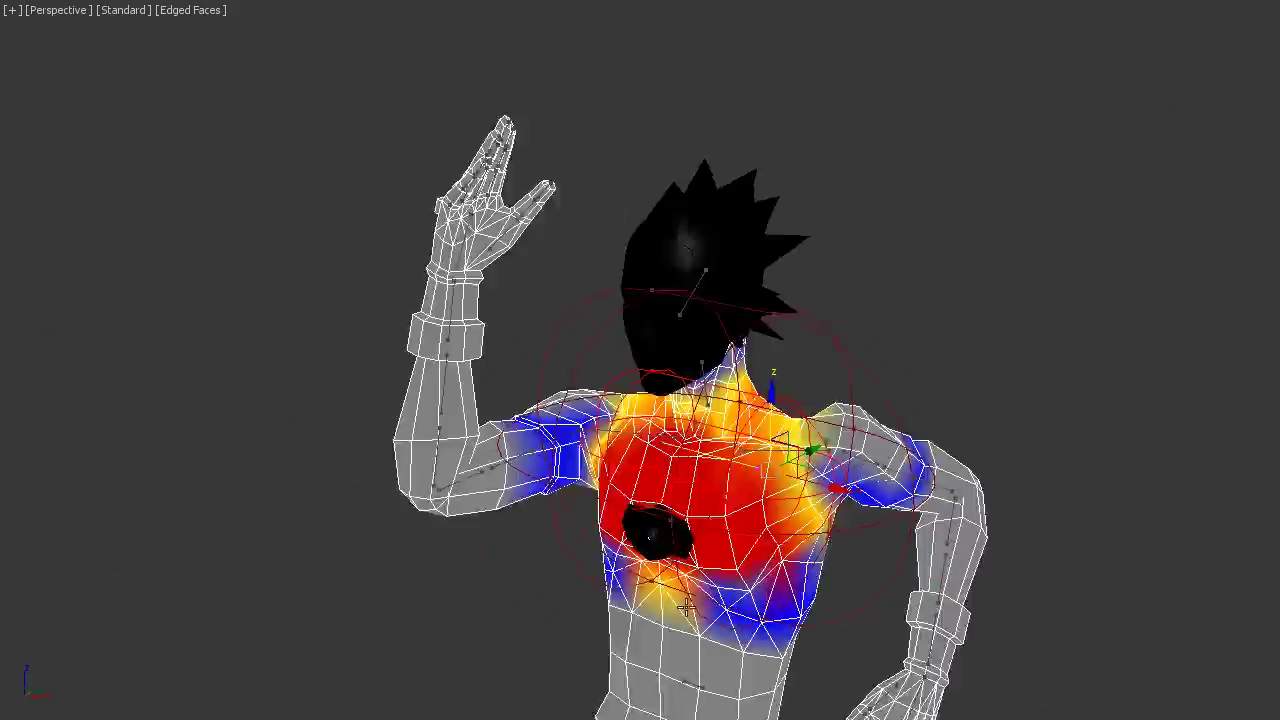
{"action": "mouse_move", "coordinate": [640, 450]}
{"action": "middle_mouse_down", "text": "alt"}
{"action": "mouse_move", "coordinate": [389, 594]}
{"action": "mouse_move", "coordinate": [747, 425]}
{"action": "middle_mouse_up", "text": "alt"}
{"action": "mouse_move", "coordinate": [753, 593]}
{"action": "middle_mouse_down", "text": "alt"}
{"action": "mouse_move", "coordinate": [1009, 563]}
{"action": "mouse_move", "coordinate": [457, 569]}
{"action": "mouse_move", "coordinate": [700, 509]}
{"action": "mouse_move", "coordinate": [680, 470]}
{"action": "mouse_move", "coordinate": [636, 477]}
{"action": "mouse_move", "coordinate": [739, 444]}
{"action": "mouse_move", "coordinate": [716, 545]}
{"action": "mouse_move", "coordinate": [537, 420]}
{"action": "mouse_move", "coordinate": [629, 380]}
{"action": "mouse_move", "coordinate": [686, 517]}
{"action": "mouse_move", "coordinate": [296, 85]}
{"action": "mouse_move", "coordinate": [1001, 394]}
{"action": "mouse_move", "coordinate": [760, 560]}
{"action": "mouse_move", "coordinate": [531, 616]}
{"action": "mouse_move", "coordinate": [891, 483]}
{"action": "mouse_move", "coordinate": [793, 497]}
{"action": "mouse_move", "coordinate": [945, 246]}
{"action": "middle_mouse_up", "text": "alt"}
{"action": "left_click", "coordinate": [636, 477]}
{"action": "scroll", "coordinate": [861, 334], "scroll_direction": "down", "scroll_amount": 5}
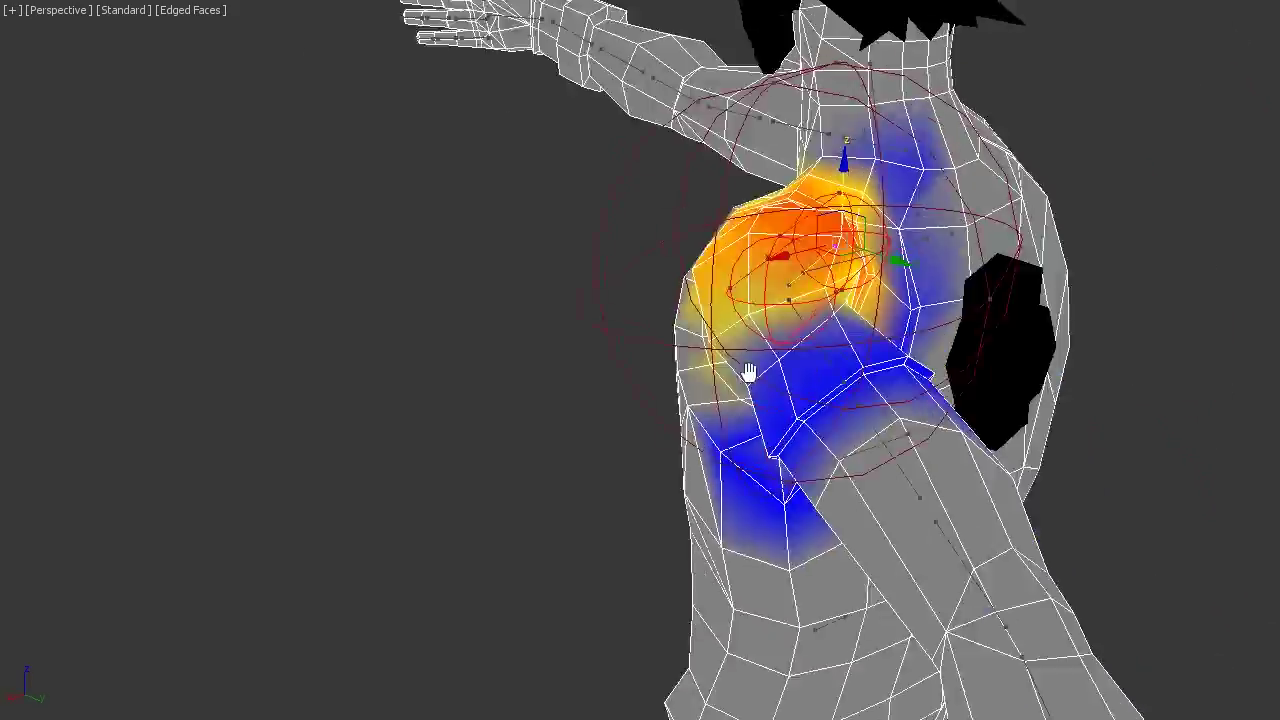
{"action": "mouse_move", "coordinate": [861, 334]}
{"action": "middle_mouse_down", "text": "alt"}
{"action": "mouse_move", "coordinate": [859, 444]}
{"action": "mouse_move", "coordinate": [820, 334]}
{"action": "mouse_move", "coordinate": [780, 420]}
{"action": "mouse_move", "coordinate": [263, 697]}
{"action": "mouse_move", "coordinate": [500, 300]}
{"action": "mouse_move", "coordinate": [566, 523]}
{"action": "middle_mouse_up", "text": "alt"}
{"action": "scroll", "coordinate": [820, 334], "scroll_direction": "up", "scroll_amount": 4}
{"action": "scroll", "coordinate": [780, 420], "scroll_direction": "down", "scroll_amount": 4}
{"action": "scroll", "coordinate": [500, 300], "scroll_direction": "up", "scroll_amount": 3}
{"action": "scroll", "coordinate": [520, 340], "scroll_direction": "up", "scroll_amount": 2}
{"action": "scroll", "coordinate": [713, 447], "scroll_direction": "up", "scroll_amount": 2}
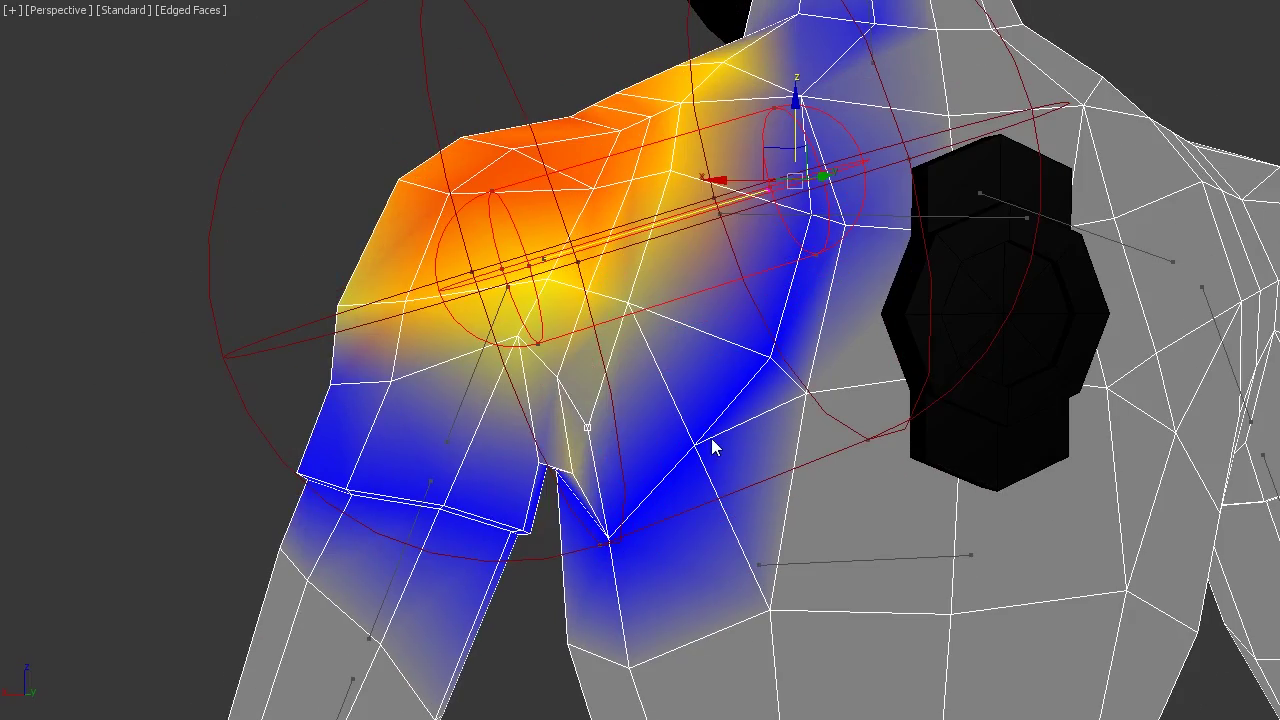
{"action": "scroll", "coordinate": [609, 543], "scroll_direction": "down", "scroll_amount": 3}
{"action": "middle_click_drag", "start_coordinate": [609, 543], "coordinate": [134, 697], "text": "alt"}
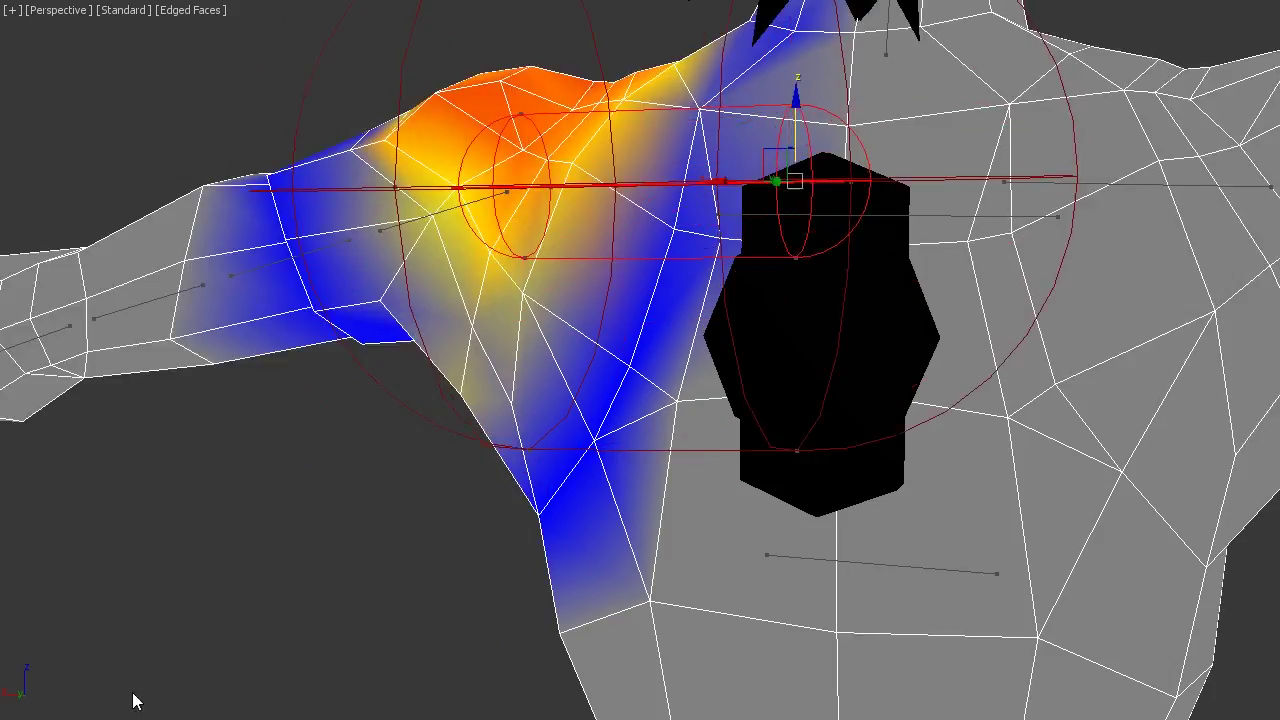
{"action": "scroll", "coordinate": [398, 328], "scroll_direction": "up", "scroll_amount": 3}
{"action": "scroll", "coordinate": [398, 328], "scroll_direction": "down", "scroll_amount": 2}
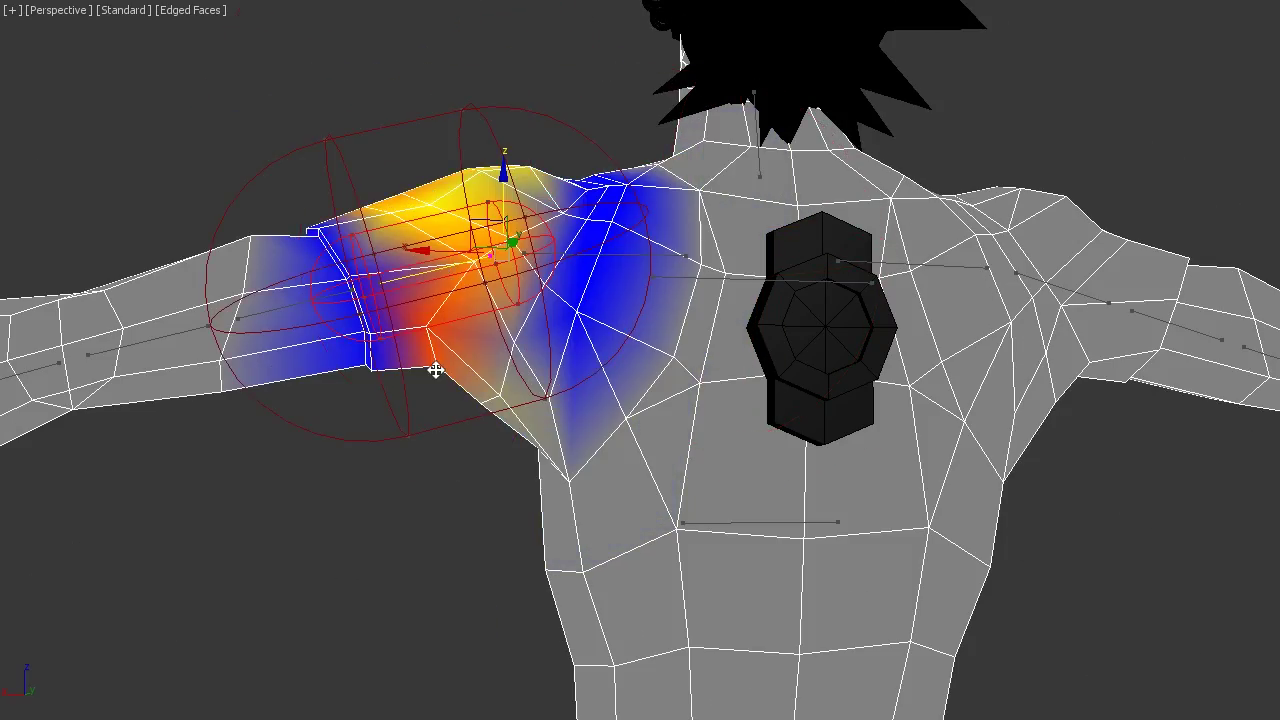
{"action": "mouse_move", "coordinate": [436, 371]}
{"action": "middle_mouse_down", "text": "alt"}
{"action": "mouse_move", "coordinate": [516, 447]}
{"action": "mouse_move", "coordinate": [431, 519]}
{"action": "mouse_move", "coordinate": [672, 341]}
{"action": "mouse_move", "coordinate": [766, 357]}
{"action": "mouse_move", "coordinate": [611, 414]}
{"action": "mouse_move", "coordinate": [677, 551]}
{"action": "mouse_move", "coordinate": [951, 501]}
{"action": "mouse_move", "coordinate": [566, 449]}
{"action": "mouse_move", "coordinate": [689, 477]}
{"action": "middle_mouse_up", "text": "alt"}
{"action": "scroll", "coordinate": [672, 341], "scroll_direction": "up", "scroll_amount": 2}
{"action": "scroll", "coordinate": [951, 501], "scroll_direction": "down", "scroll_amount": 3}
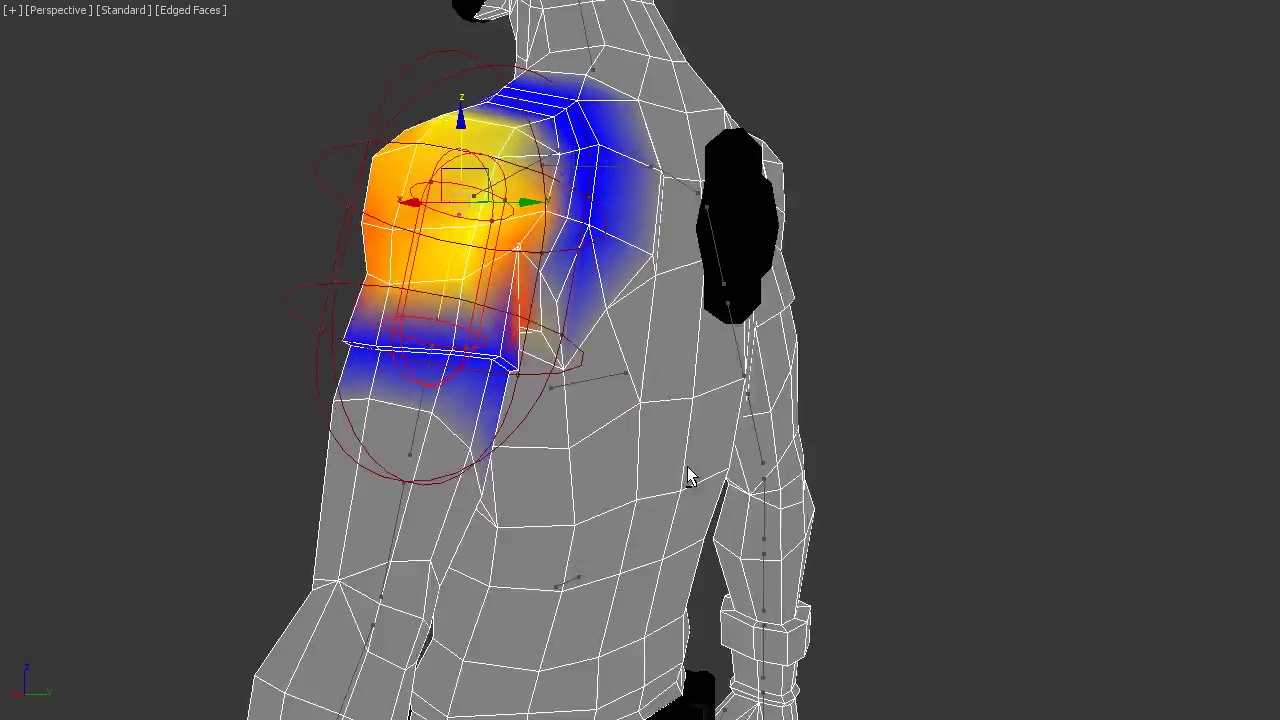
{"action": "key", "text": "f"}
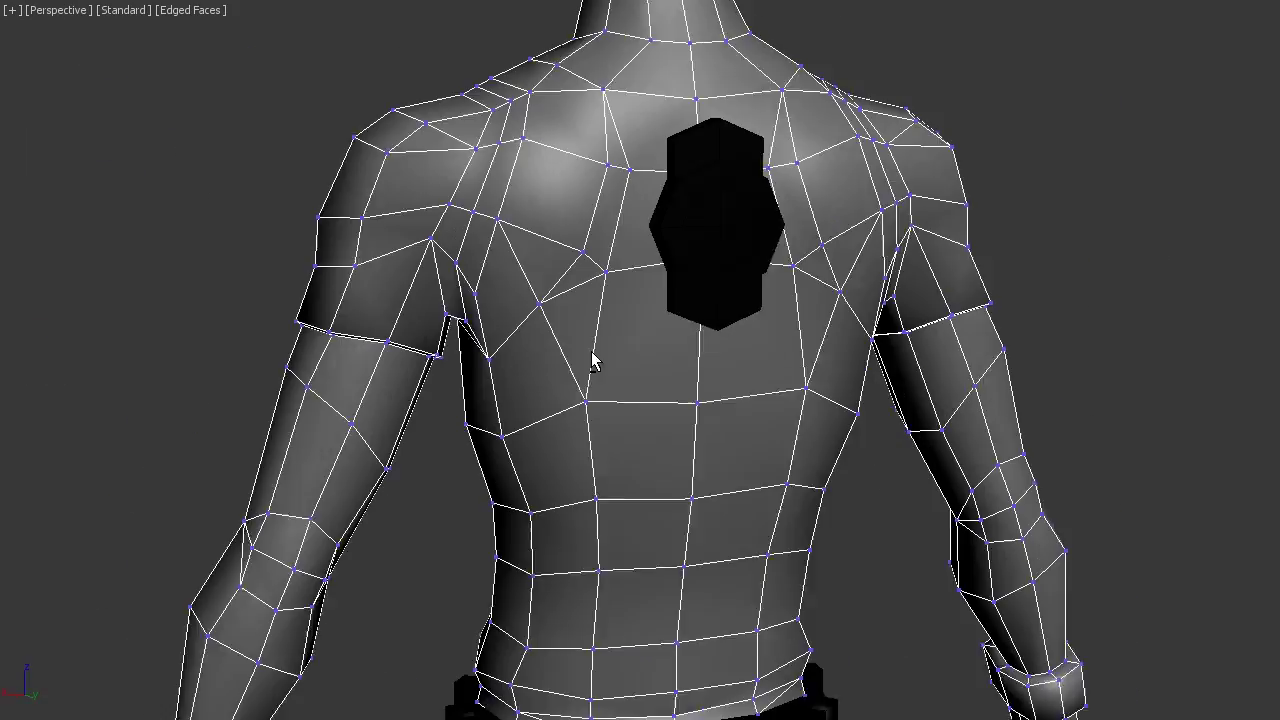
Maximize a Back view of the character, then convert it to a Perspective view
{"action": "middle_click_drag", "start_coordinate": [591, 357], "coordinate": [787, 235], "text": "alt"}
{"action": "key", "text": "alt+w"}
{"action": "key", "text": "k"}
{"action": "key", "text": "alt+w"}
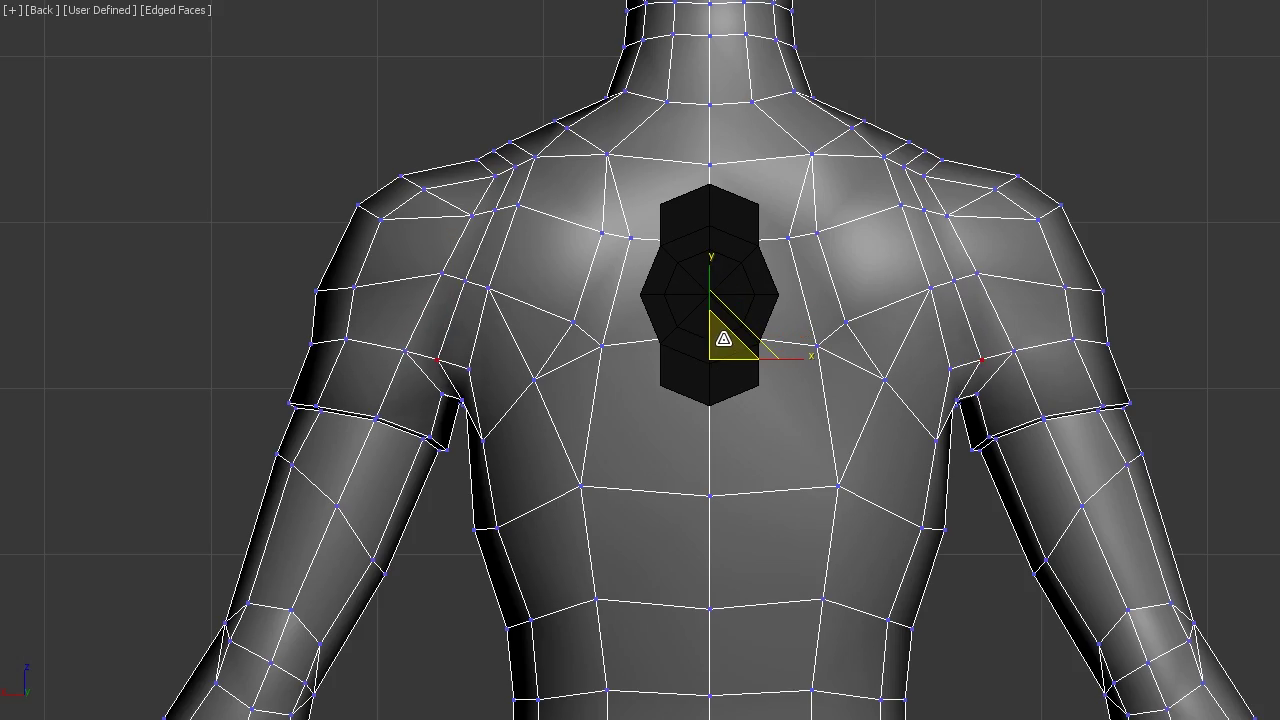
{"action": "key", "text": "p"}
View the shoulder envelope's weights from behind, from the side and along the arm
{"action": "mouse_move", "coordinate": [1040, 304]}
{"action": "middle_mouse_down", "text": "alt"}
{"action": "mouse_move", "coordinate": [920, 457]}
{"action": "mouse_move", "coordinate": [1127, 381]}
{"action": "middle_mouse_up", "text": "alt"}
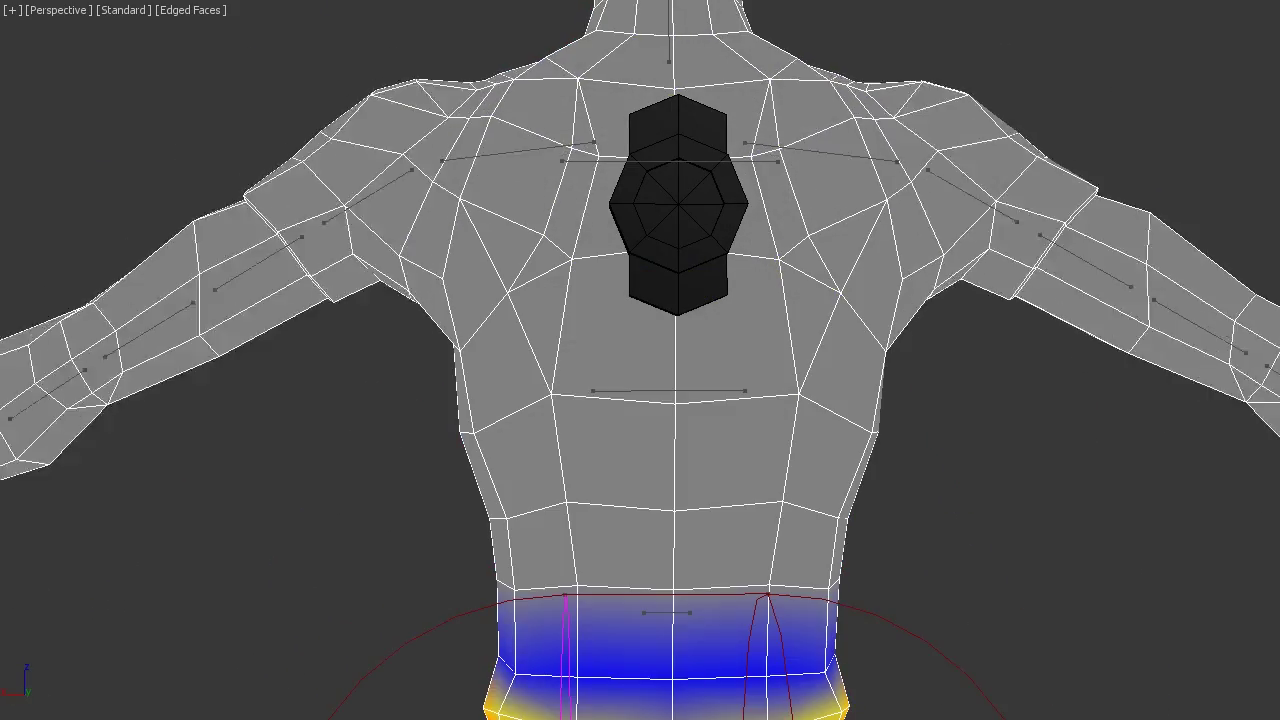
{"action": "scroll", "coordinate": [471, 397], "scroll_direction": "up", "scroll_amount": 5}
{"action": "mouse_move", "coordinate": [471, 397]}
{"action": "middle_mouse_down", "text": "alt"}
{"action": "mouse_move", "coordinate": [459, 423]}
{"action": "mouse_move", "coordinate": [580, 340]}
{"action": "middle_mouse_up", "text": "alt"}
{"action": "scroll", "coordinate": [551, 487], "scroll_direction": "down", "scroll_amount": 5}
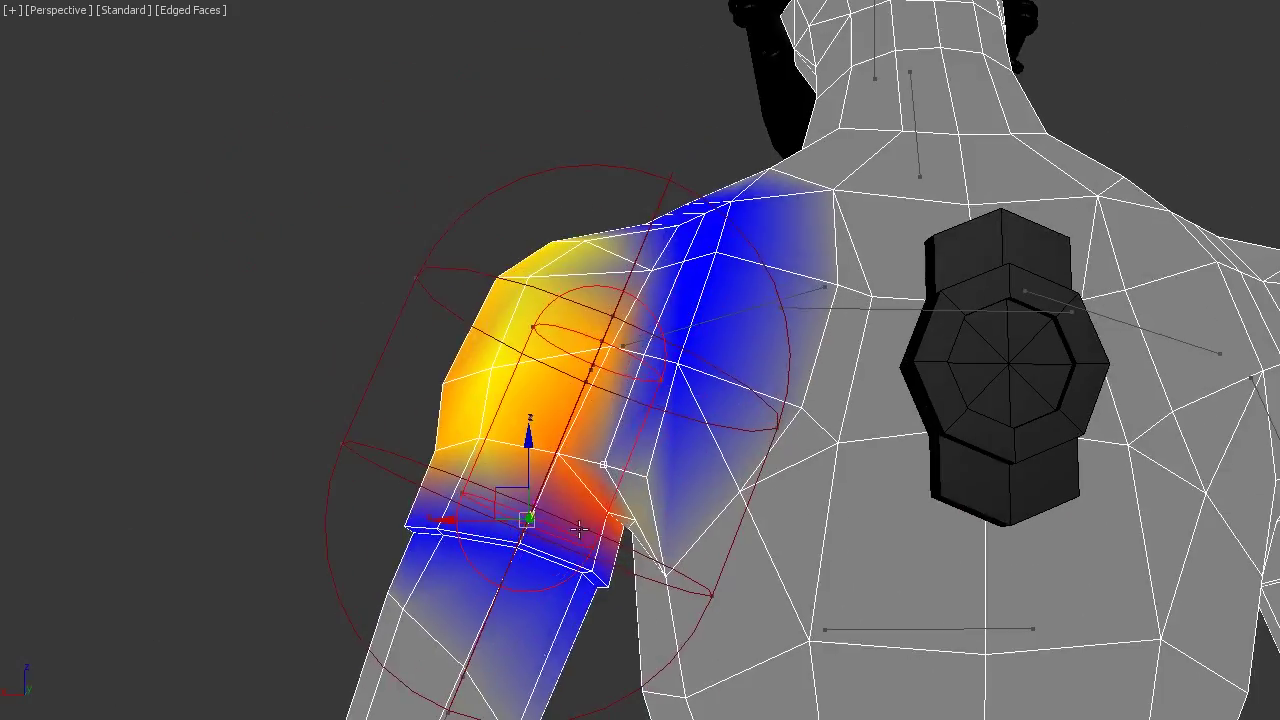
{"action": "middle_click_drag", "start_coordinate": [551, 487], "coordinate": [650, 510], "text": "alt"}
{"action": "scroll", "coordinate": [650, 510], "scroll_direction": "up", "scroll_amount": 3}
{"action": "middle_click_drag", "start_coordinate": [756, 537], "coordinate": [800, 540], "text": "alt"}
{"action": "mouse_move", "coordinate": [700, 440]}
{"action": "middle_mouse_down", "text": "alt"}
{"action": "mouse_move", "coordinate": [674, 406]}
{"action": "mouse_move", "coordinate": [713, 463]}
{"action": "mouse_move", "coordinate": [771, 466]}
{"action": "mouse_move", "coordinate": [983, 586]}
{"action": "mouse_move", "coordinate": [800, 560]}
{"action": "mouse_move", "coordinate": [640, 570]}
{"action": "middle_mouse_up", "text": "alt"}
{"action": "scroll", "coordinate": [640, 570], "scroll_direction": "down", "scroll_amount": 3}
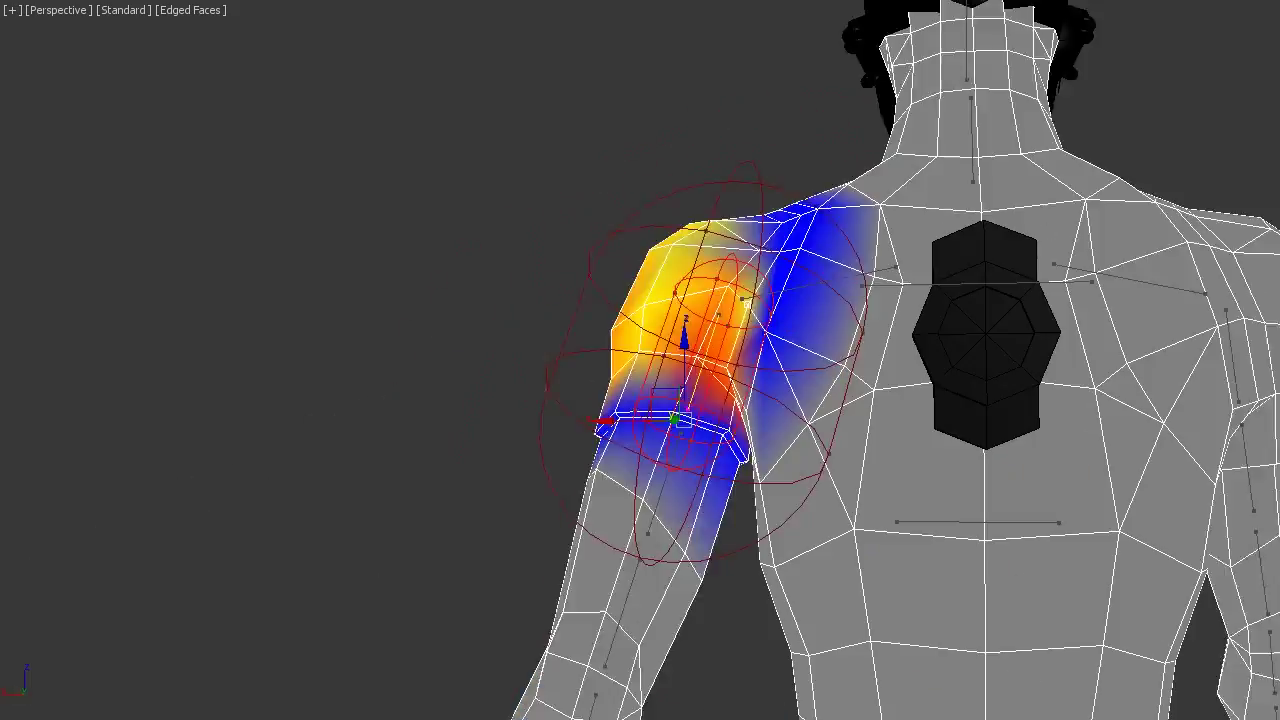
{"action": "scroll", "coordinate": [626, 574], "scroll_direction": "up", "scroll_amount": 2}
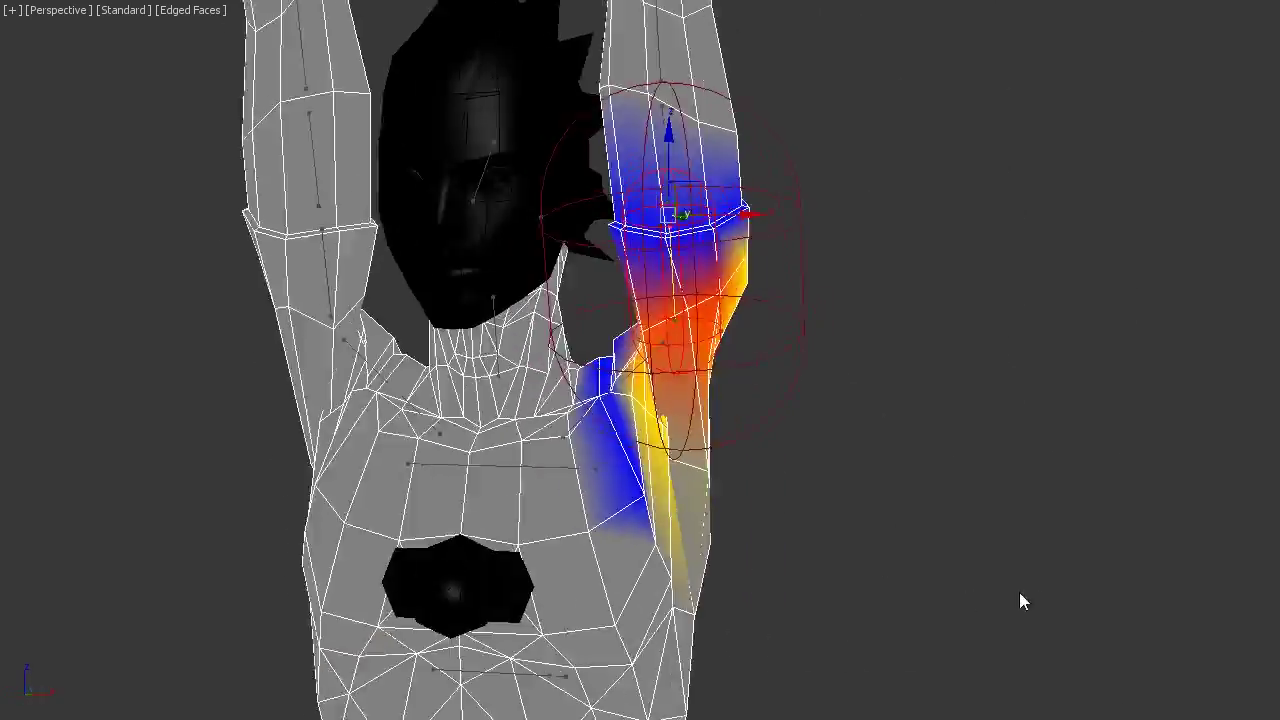
Select the upper-arm bone's envelope from behind the shoulder and view the raised arm up close
{"action": "middle_click_drag", "start_coordinate": [1019, 592], "coordinate": [875, 595], "text": "alt"}
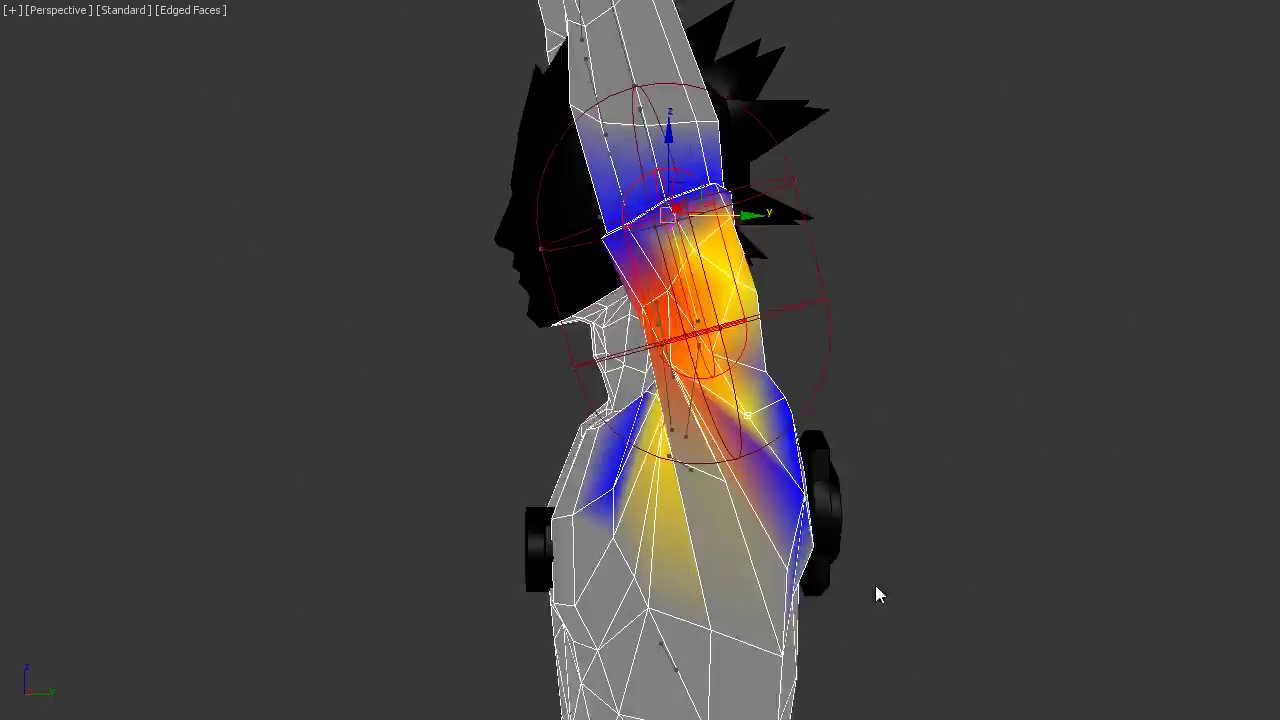
{"action": "mouse_move", "coordinate": [683, 357]}
{"action": "middle_mouse_down", "text": "alt"}
{"action": "mouse_move", "coordinate": [749, 480]}
{"action": "mouse_move", "coordinate": [700, 486]}
{"action": "mouse_move", "coordinate": [831, 483]}
{"action": "mouse_move", "coordinate": [1075, 530]}
{"action": "mouse_move", "coordinate": [601, 574]}
{"action": "mouse_move", "coordinate": [741, 381]}
{"action": "middle_mouse_up", "text": "alt"}
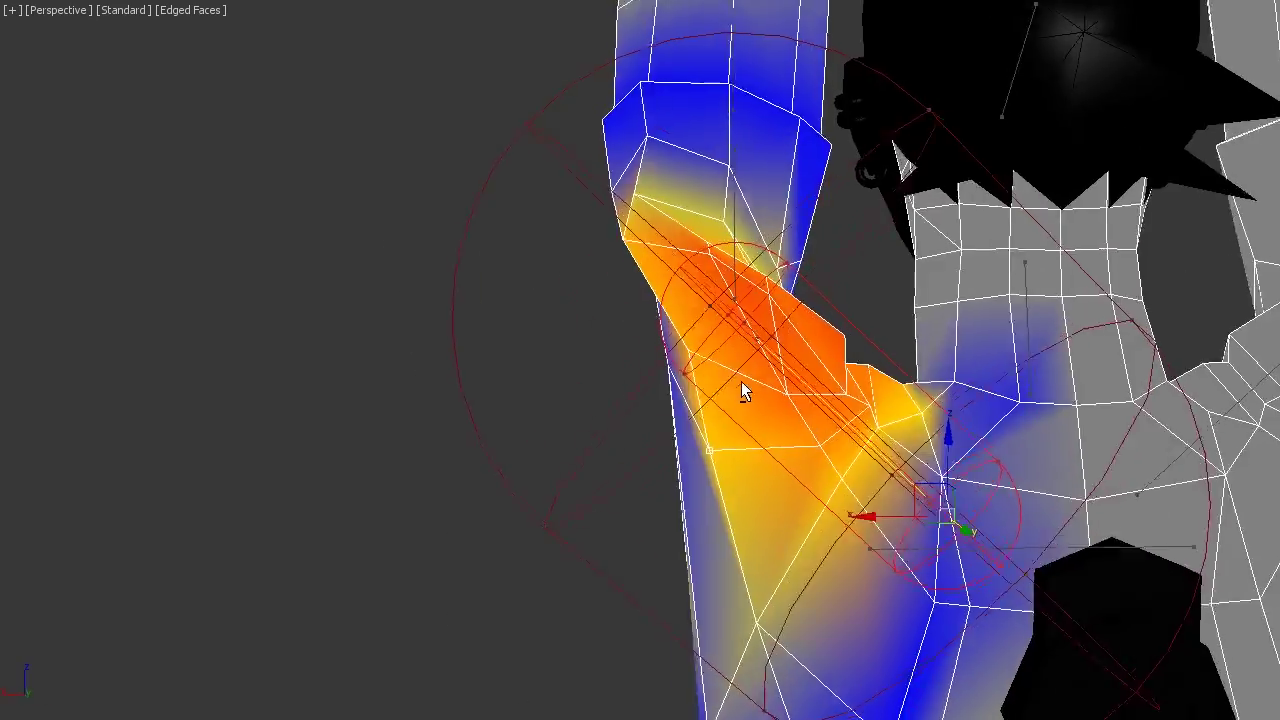
{"action": "scroll", "coordinate": [806, 366], "scroll_direction": "up", "scroll_amount": 5}
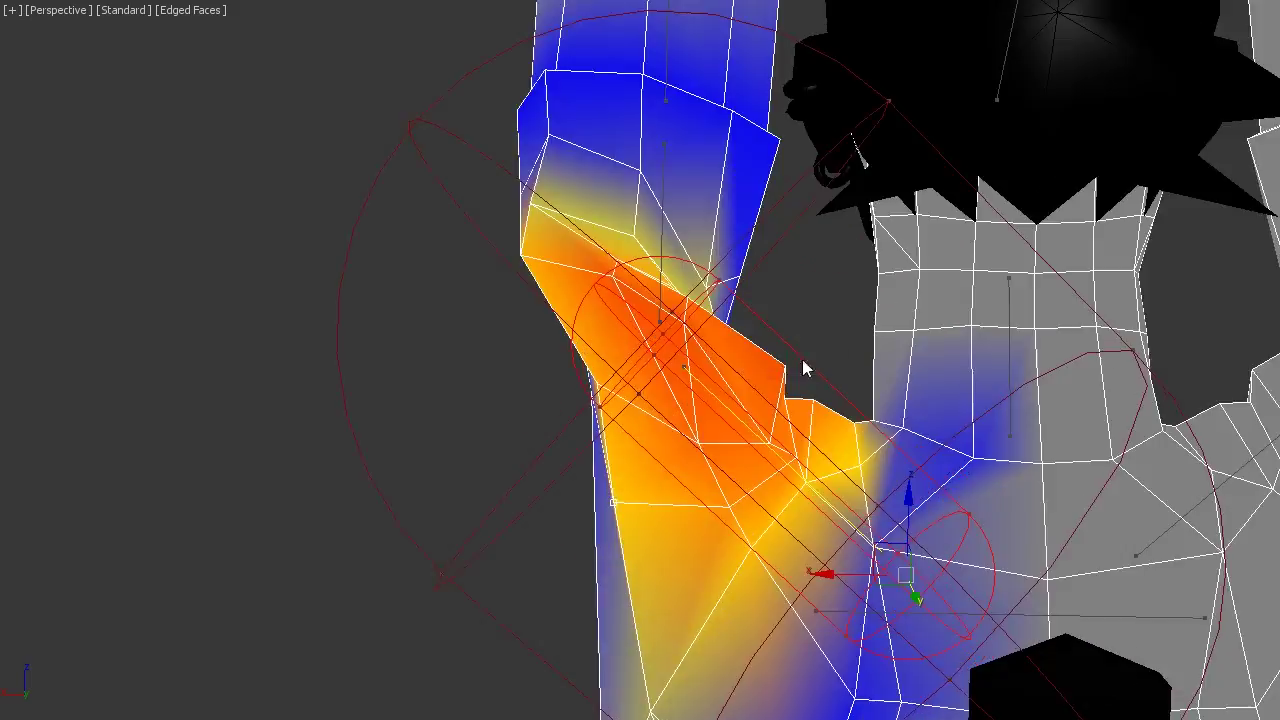
{"action": "mouse_move", "coordinate": [770, 428]}
{"action": "middle_mouse_down", "text": "alt"}
{"action": "mouse_move", "coordinate": [814, 509]}
{"action": "mouse_move", "coordinate": [951, 534]}
{"action": "mouse_move", "coordinate": [692, 565]}
{"action": "mouse_move", "coordinate": [690, 345]}
{"action": "mouse_move", "coordinate": [593, 416]}
{"action": "mouse_move", "coordinate": [631, 314]}
{"action": "mouse_move", "coordinate": [760, 470]}
{"action": "mouse_move", "coordinate": [1026, 371]}
{"action": "middle_mouse_up", "text": "alt"}
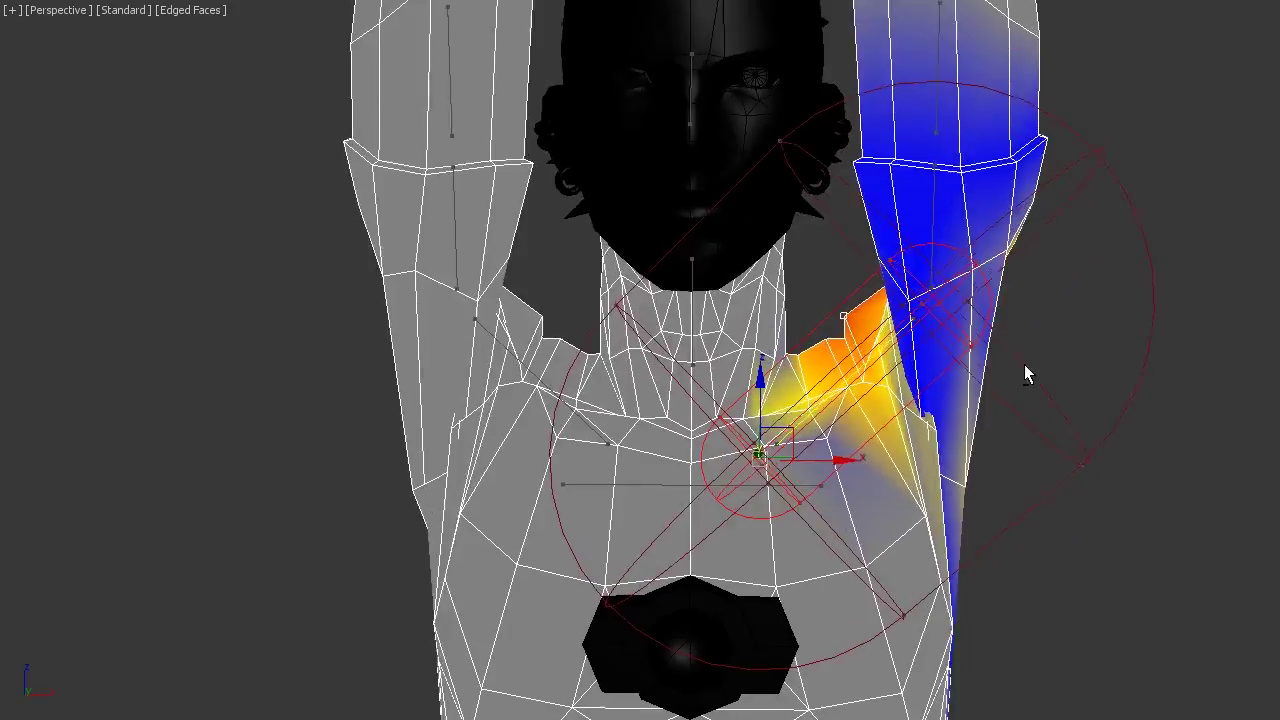
{"action": "mouse_move", "coordinate": [118, 695]}
{"action": "middle_mouse_down", "text": "alt"}
{"action": "mouse_move", "coordinate": [909, 543]}
{"action": "mouse_move", "coordinate": [569, 543]}
{"action": "middle_mouse_up", "text": "alt"}
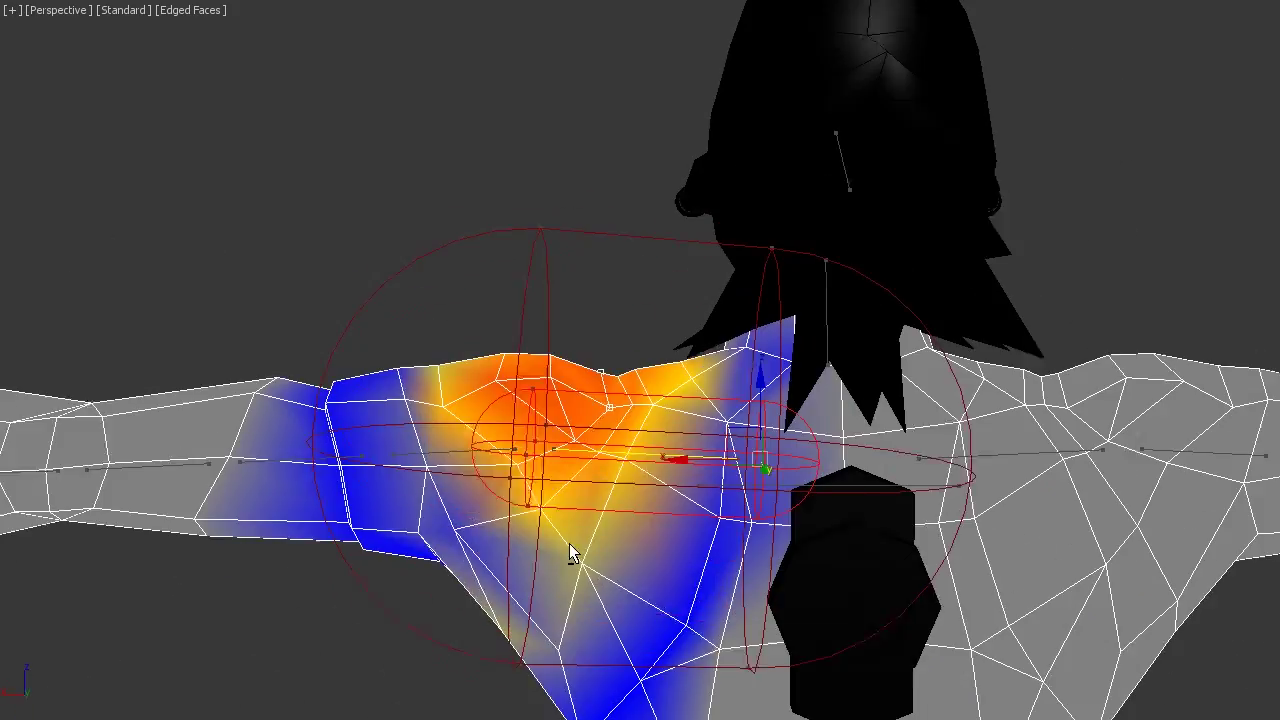
{"action": "left_click", "coordinate": [446, 455]}
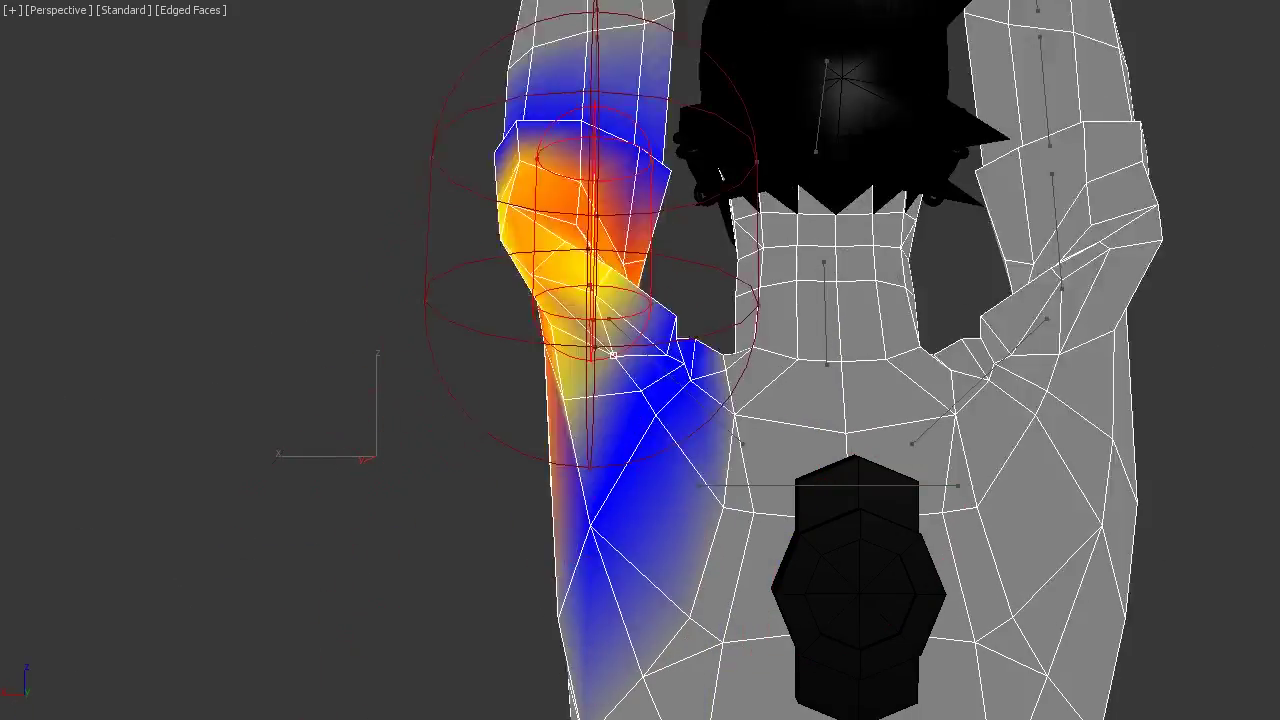
{"action": "mouse_move", "coordinate": [700, 560]}
{"action": "middle_mouse_down", "text": "alt"}
{"action": "mouse_move", "coordinate": [781, 619]}
{"action": "mouse_move", "coordinate": [784, 548]}
{"action": "mouse_move", "coordinate": [385, 400]}
{"action": "mouse_move", "coordinate": [589, 391]}
{"action": "mouse_move", "coordinate": [450, 600]}
{"action": "mouse_move", "coordinate": [357, 709]}
{"action": "mouse_move", "coordinate": [526, 448]}
{"action": "middle_mouse_up", "text": "alt"}
{"action": "scroll", "coordinate": [526, 448], "scroll_direction": "down", "scroll_amount": 3}
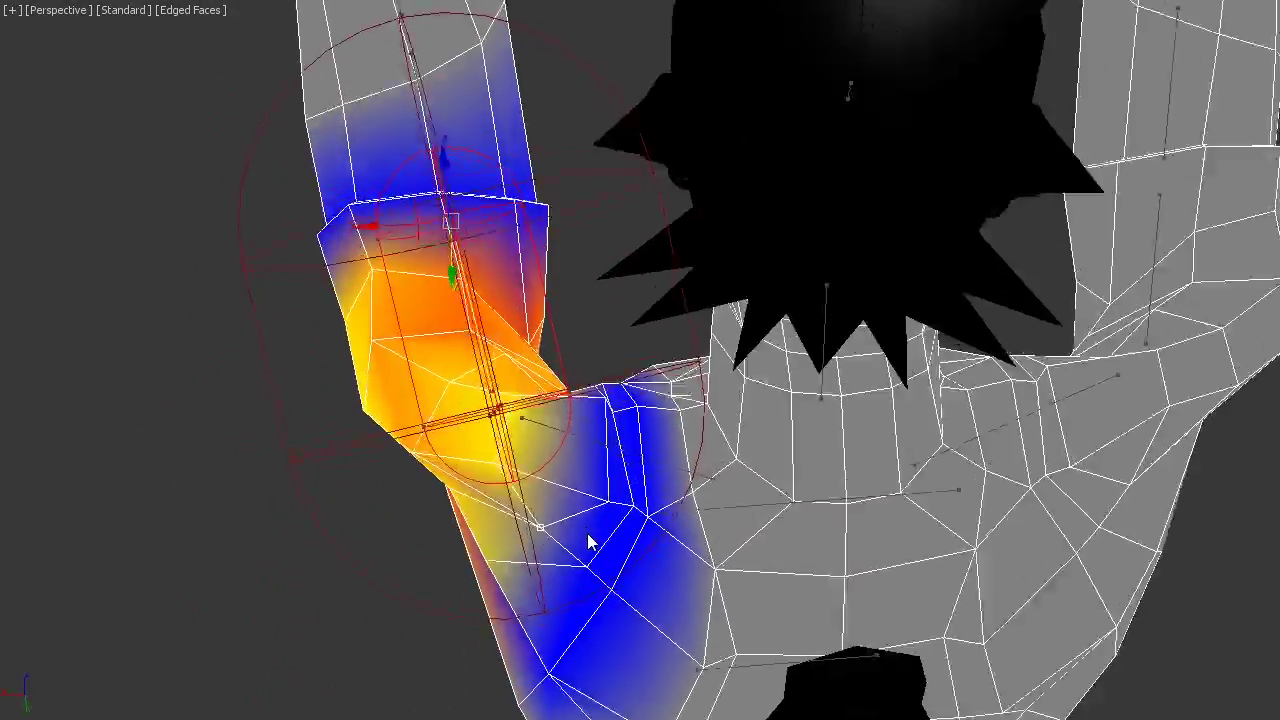
{"action": "scroll", "coordinate": [591, 537], "scroll_direction": "down", "scroll_amount": 5}
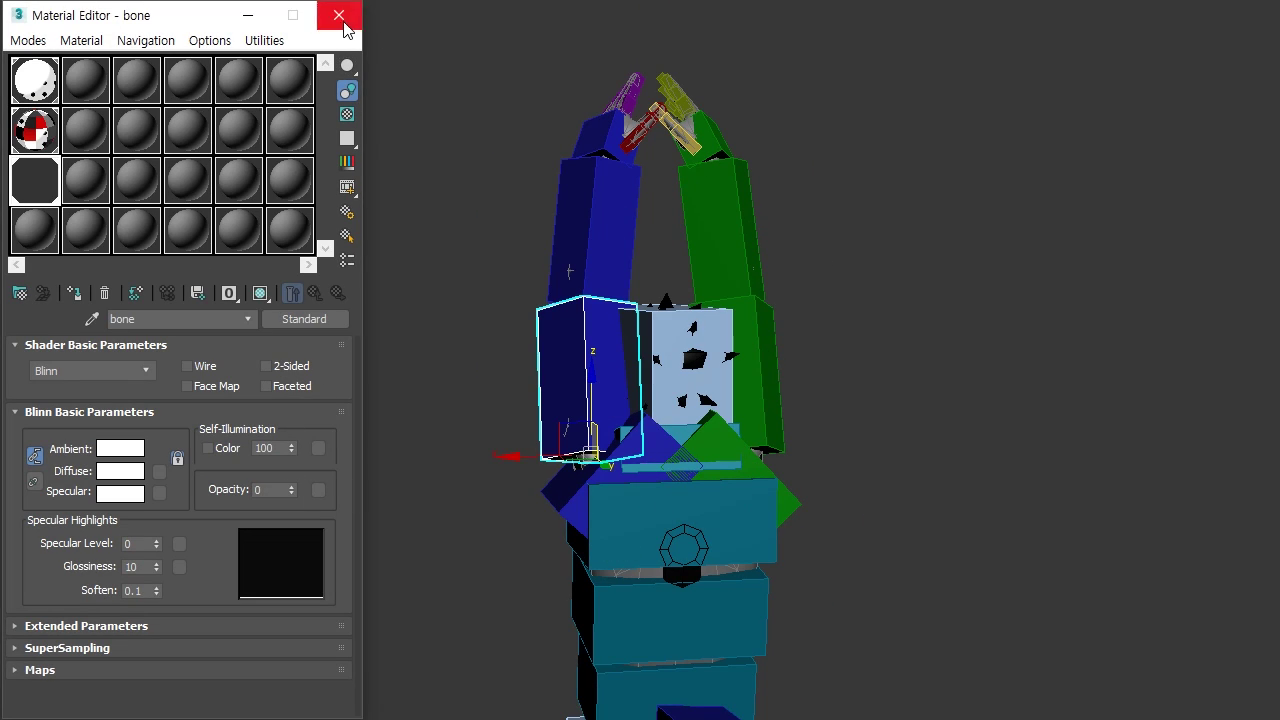
Close the Material Editor showing the 'bone' material
{"action": "left_click", "coordinate": [339, 16]}
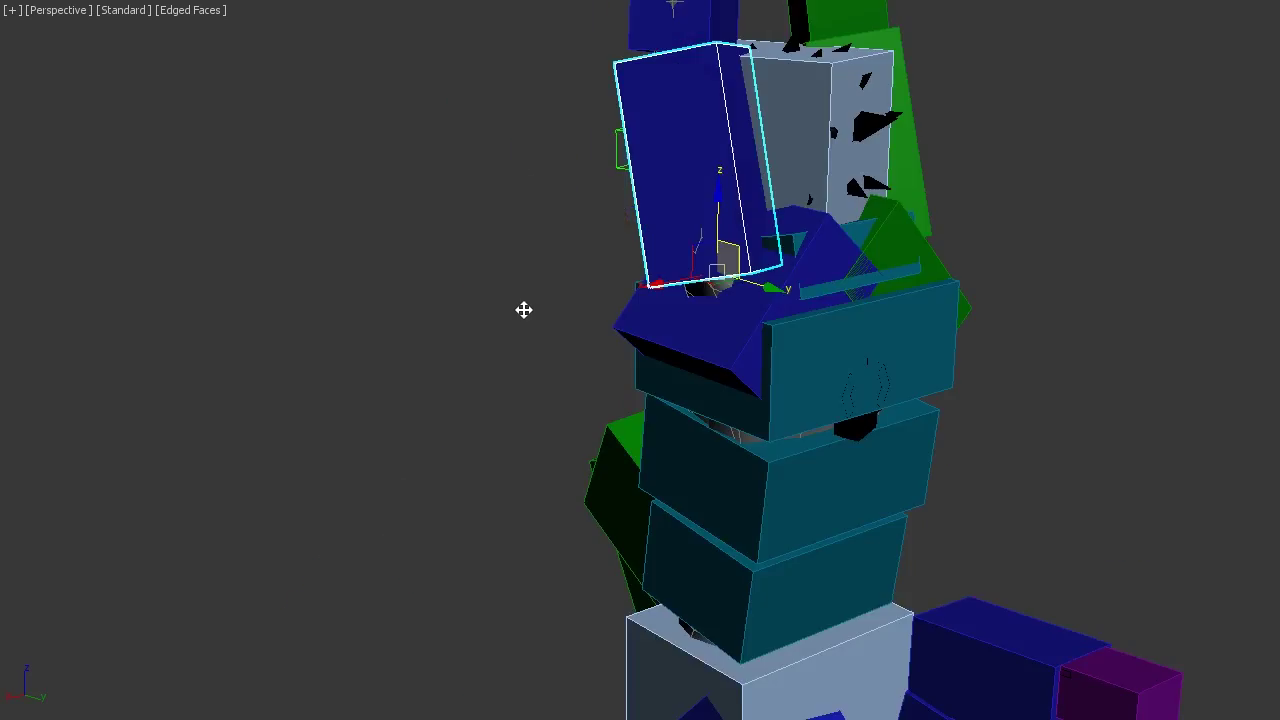
{"action": "mouse_move", "coordinate": [524, 310]}
{"action": "middle_mouse_down"}
{"action": "mouse_move", "coordinate": [428, 399]}
{"action": "mouse_move", "coordinate": [404, 514]}
{"action": "middle_mouse_up"}
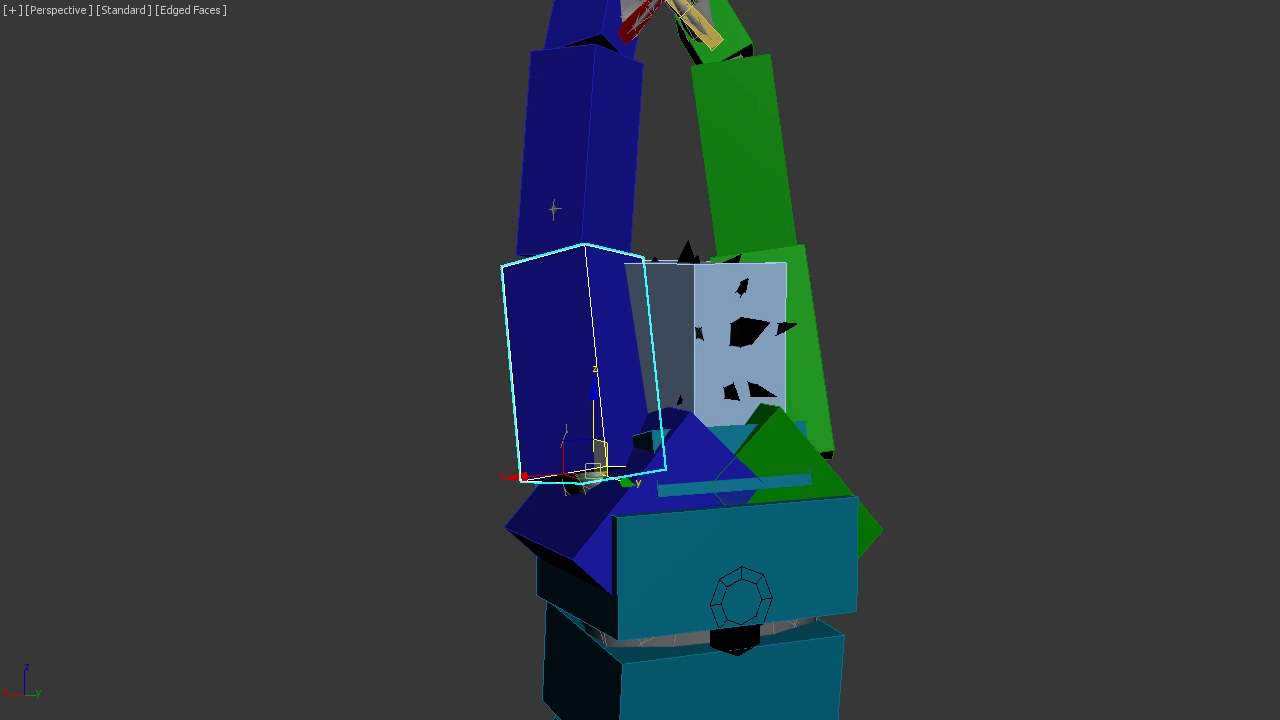
{"action": "middle_click_drag", "start_coordinate": [600, 460], "coordinate": [356, 462], "text": "alt"}
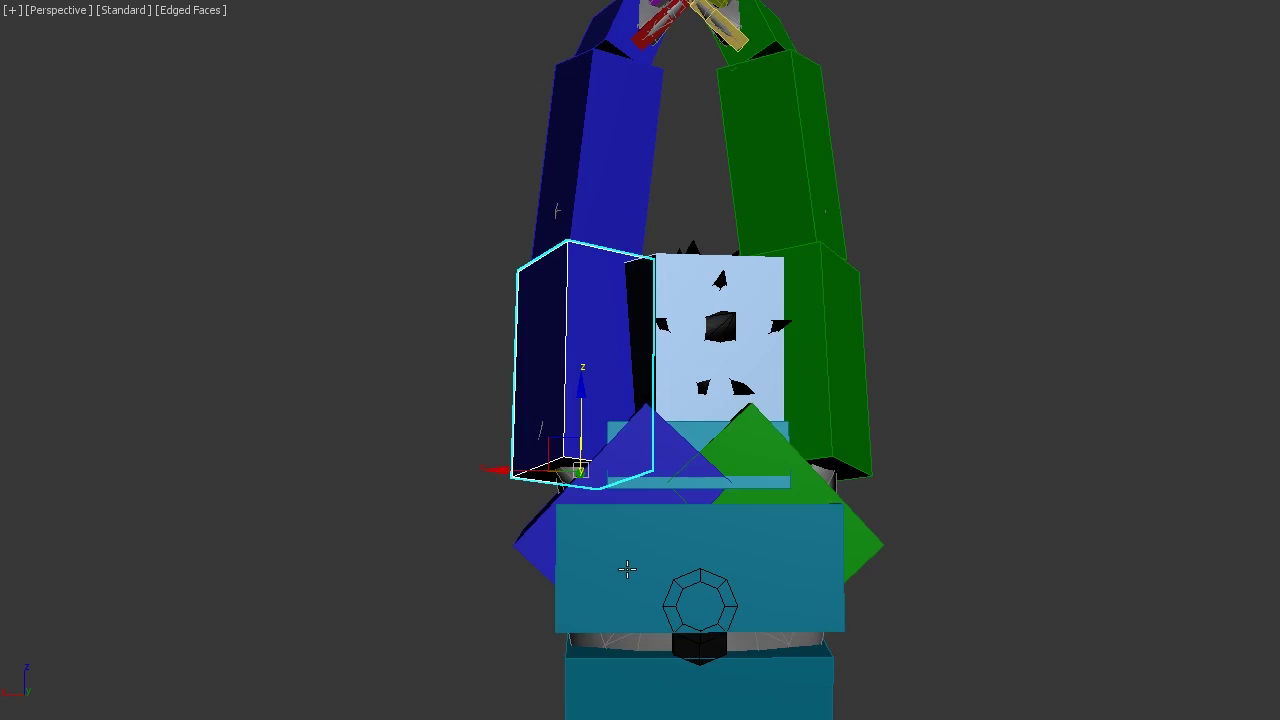
{"action": "scroll", "coordinate": [356, 462], "scroll_direction": "up", "scroll_amount": 3}
{"action": "scroll", "coordinate": [586, 437], "scroll_direction": "up", "scroll_amount": 2}
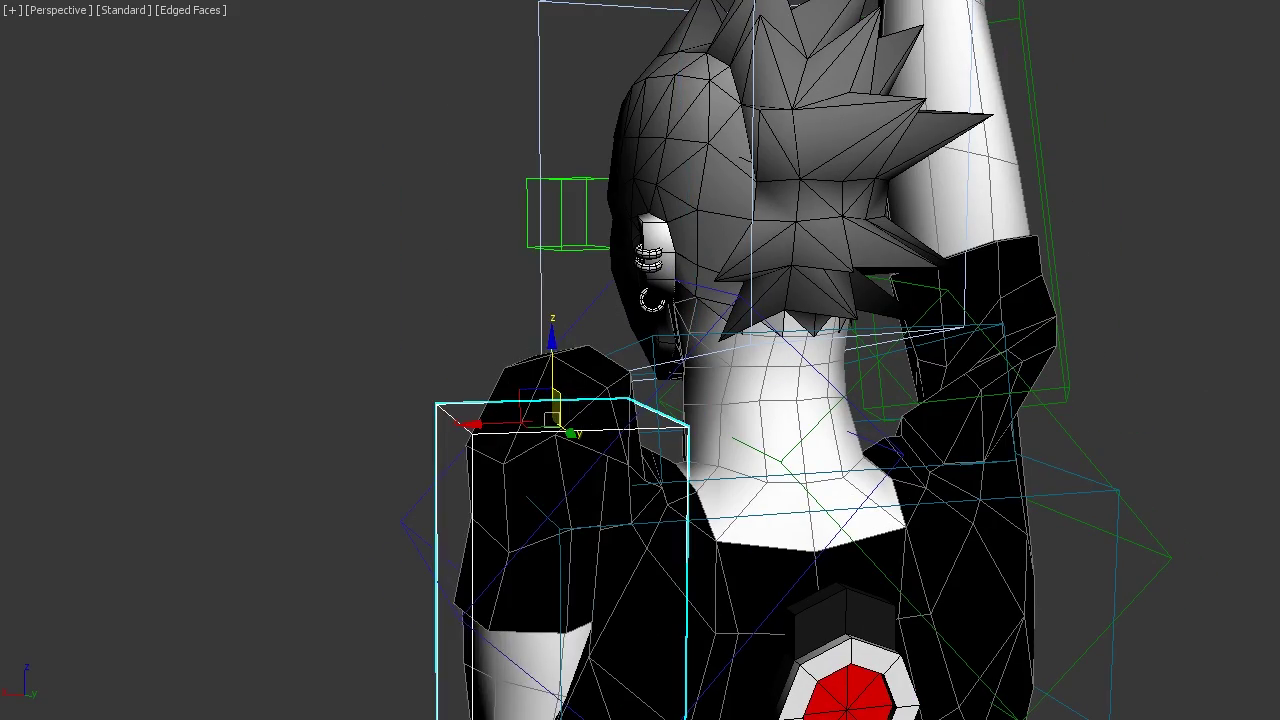
{"action": "mouse_move", "coordinate": [652, 300]}
{"action": "middle_mouse_down", "text": "alt"}
{"action": "mouse_move", "coordinate": [414, 700]}
{"action": "mouse_move", "coordinate": [700, 528]}
{"action": "mouse_move", "coordinate": [641, 299]}
{"action": "middle_mouse_up", "text": "alt"}
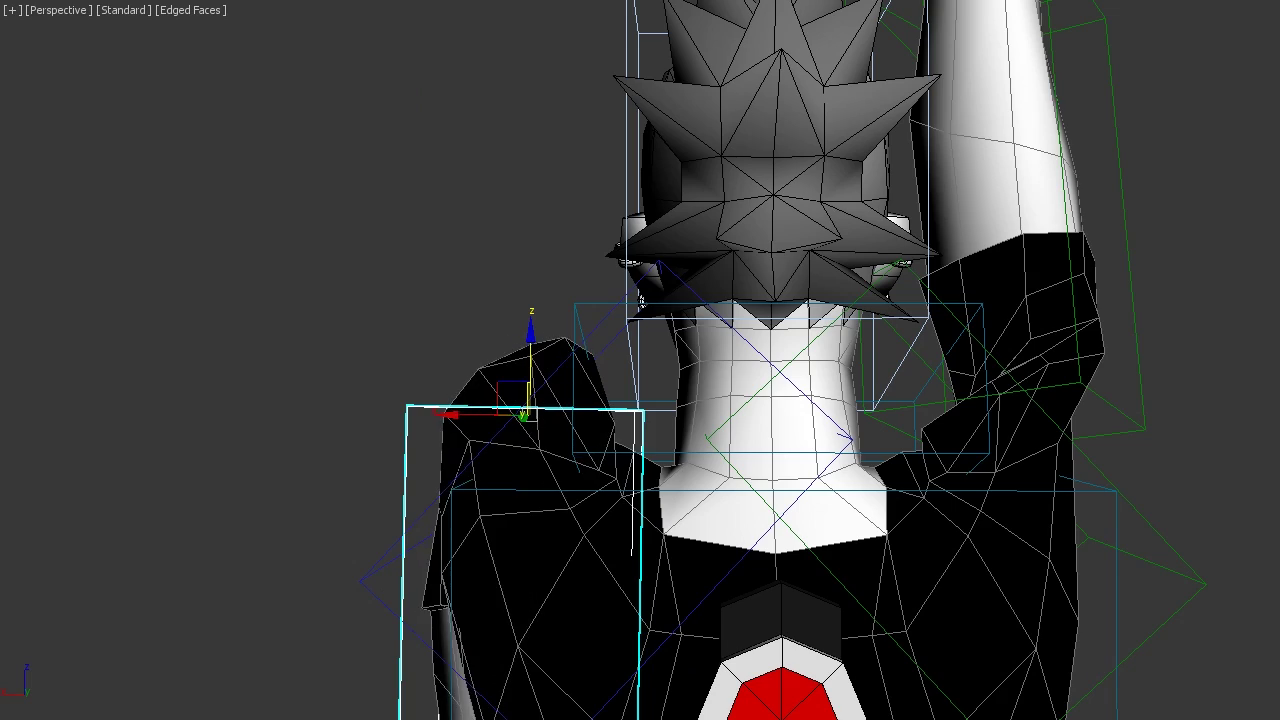
{"action": "key", "text": "period"}
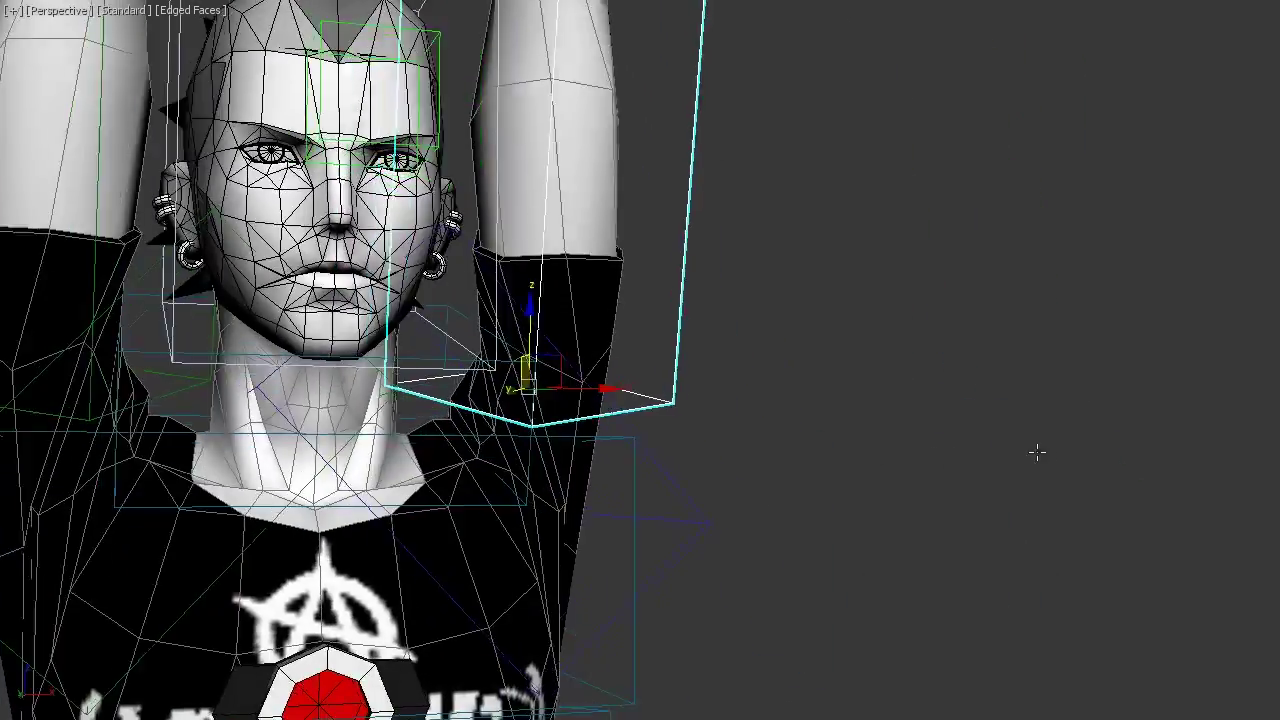
{"action": "scroll", "coordinate": [640, 360], "scroll_direction": "down", "scroll_amount": 5}
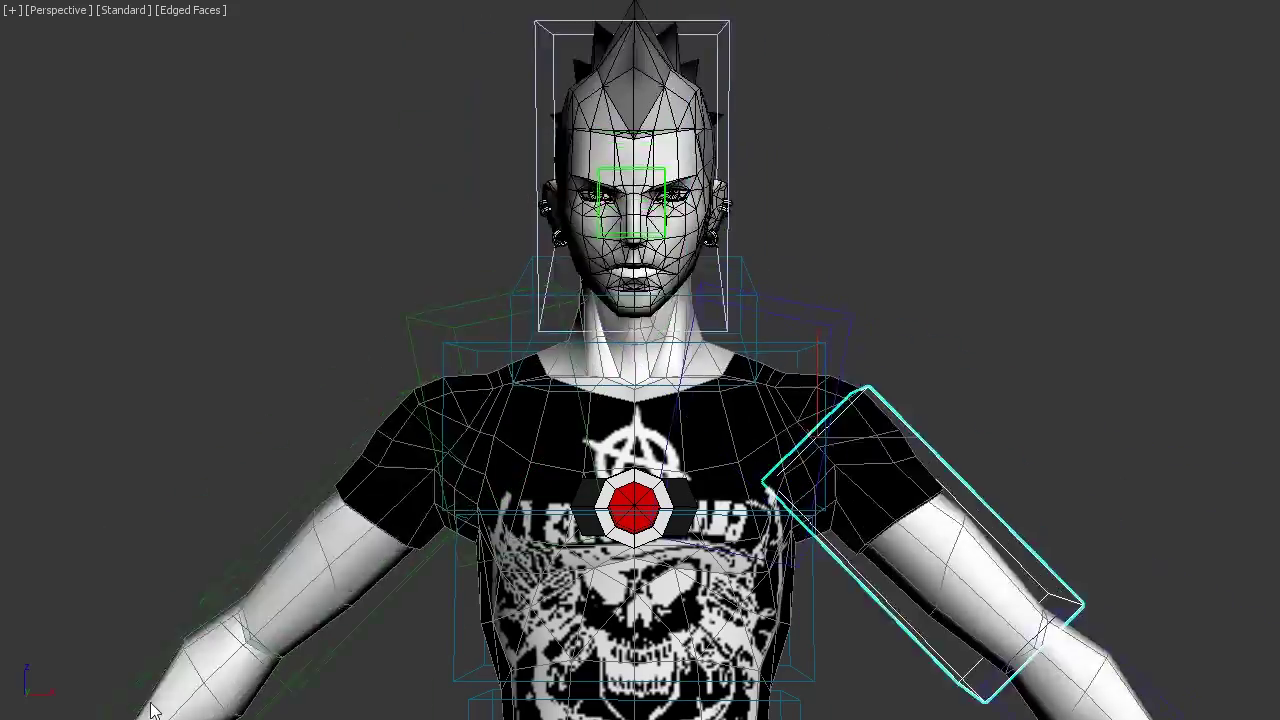
{"action": "scroll", "coordinate": [868, 428], "scroll_direction": "up", "scroll_amount": 5}
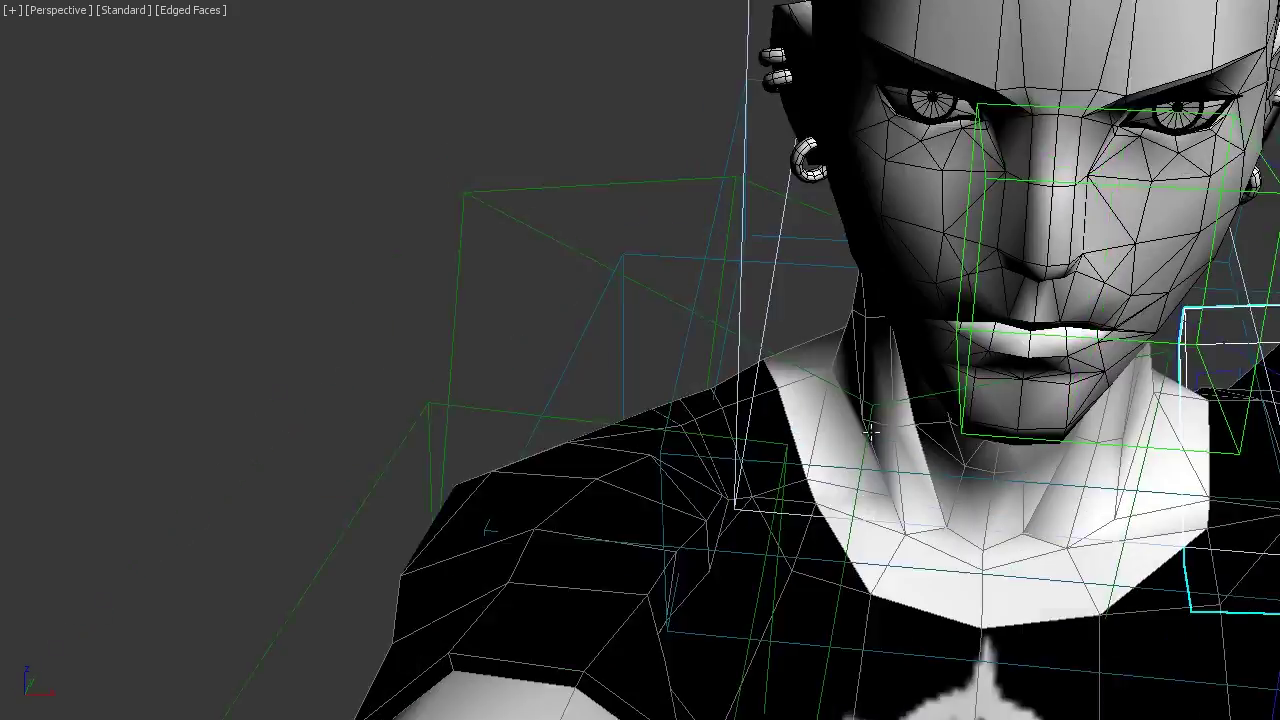
{"action": "scroll", "coordinate": [868, 428], "scroll_direction": "down", "scroll_amount": 2}
{"action": "left_click", "coordinate": [432, 497]}
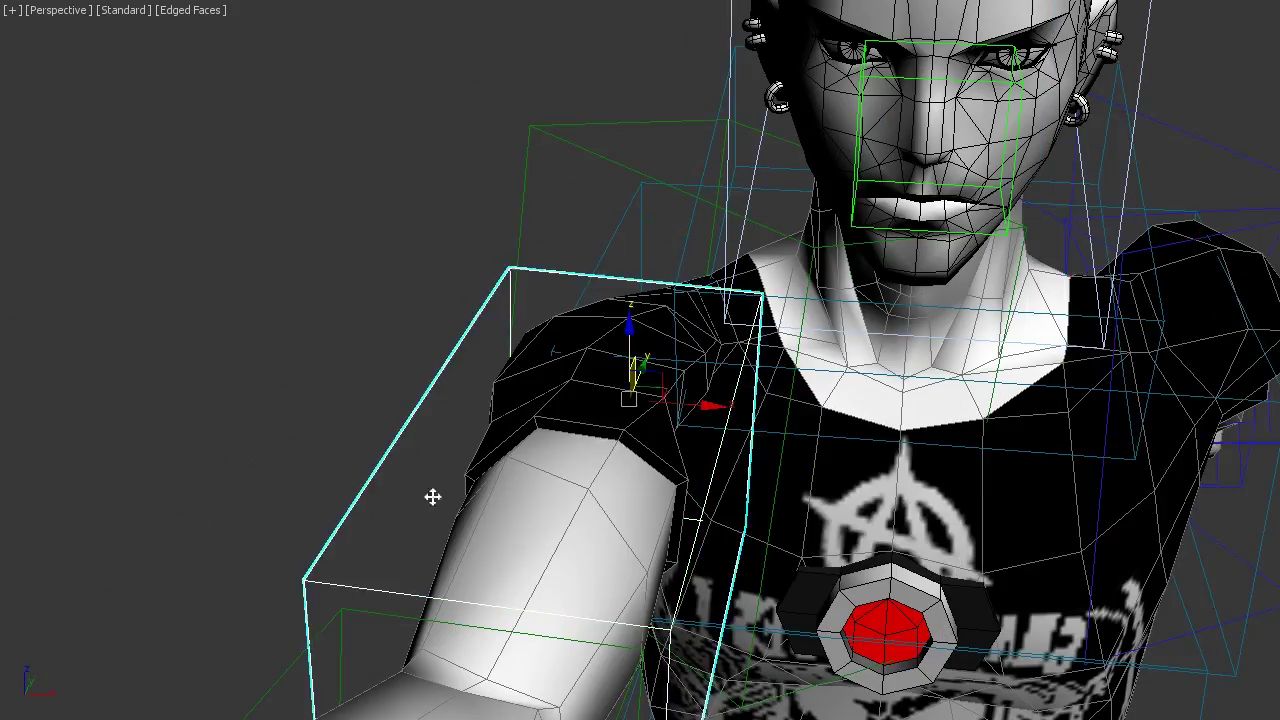
{"action": "scroll", "coordinate": [640, 360], "scroll_direction": "down", "scroll_amount": 2}
{"action": "middle_click_drag", "start_coordinate": [640, 360], "coordinate": [640, 460], "text": "alt"}
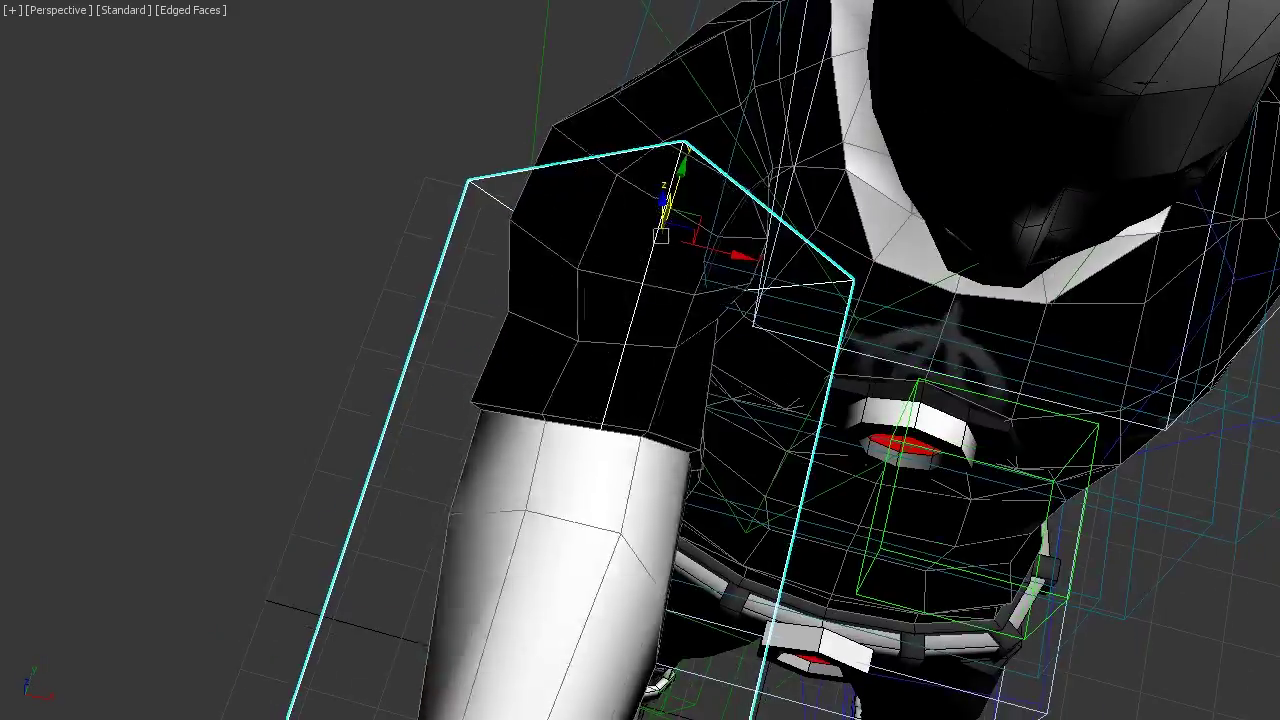
{"action": "middle_click_drag", "start_coordinate": [700, 150], "coordinate": [700, 206], "text": "alt"}
{"action": "scroll", "coordinate": [700, 206], "scroll_direction": "down", "scroll_amount": 1}
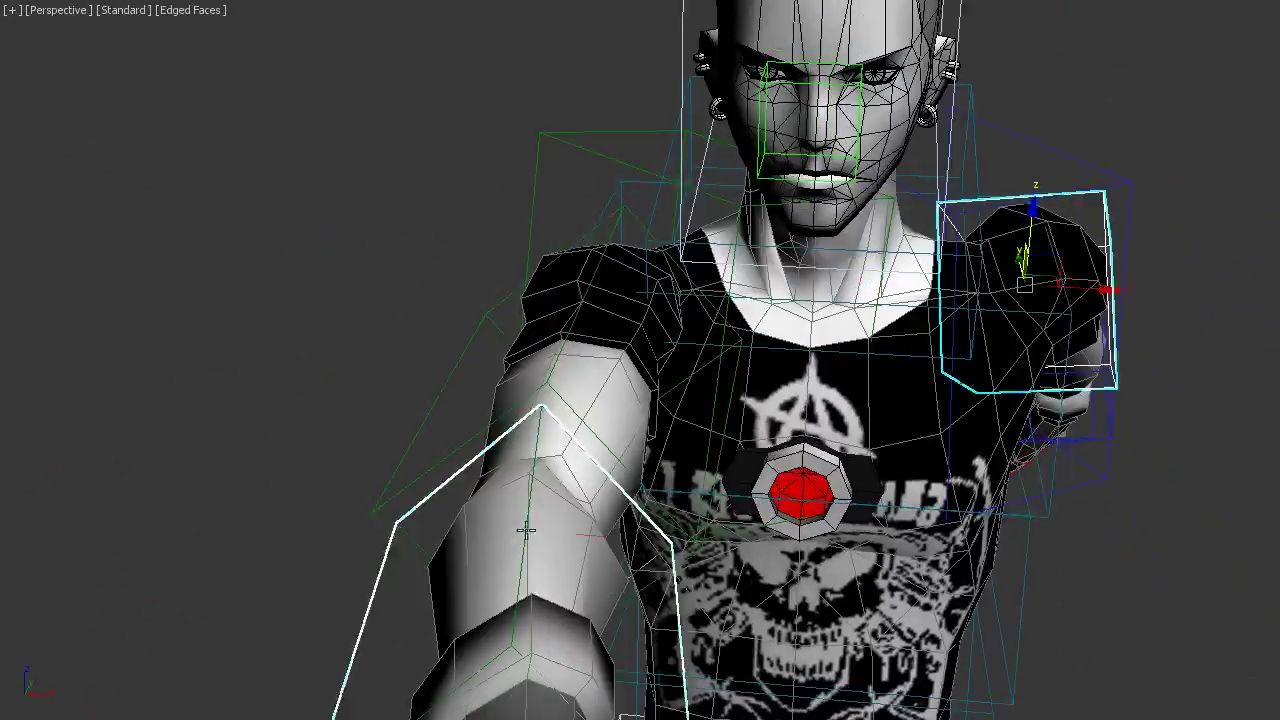
{"action": "mouse_move", "coordinate": [1115, 241]}
{"action": "middle_mouse_down", "text": "alt"}
{"action": "mouse_move", "coordinate": [720, 707]}
{"action": "mouse_move", "coordinate": [720, 520]}
{"action": "mouse_move", "coordinate": [1011, 363]}
{"action": "mouse_move", "coordinate": [265, 665]}
{"action": "middle_mouse_up", "text": "alt"}
{"action": "scroll", "coordinate": [720, 707], "scroll_direction": "up", "scroll_amount": 3}
{"action": "scroll", "coordinate": [720, 520], "scroll_direction": "up", "scroll_amount": 2}
{"action": "mouse_move", "coordinate": [191, 716]}
{"action": "middle_mouse_down", "text": "alt"}
{"action": "mouse_move", "coordinate": [600, 420]}
{"action": "mouse_move", "coordinate": [855, 386]}
{"action": "mouse_move", "coordinate": [870, 420]}
{"action": "middle_mouse_up", "text": "alt"}
{"action": "scroll", "coordinate": [600, 420], "scroll_direction": "up", "scroll_amount": 3}
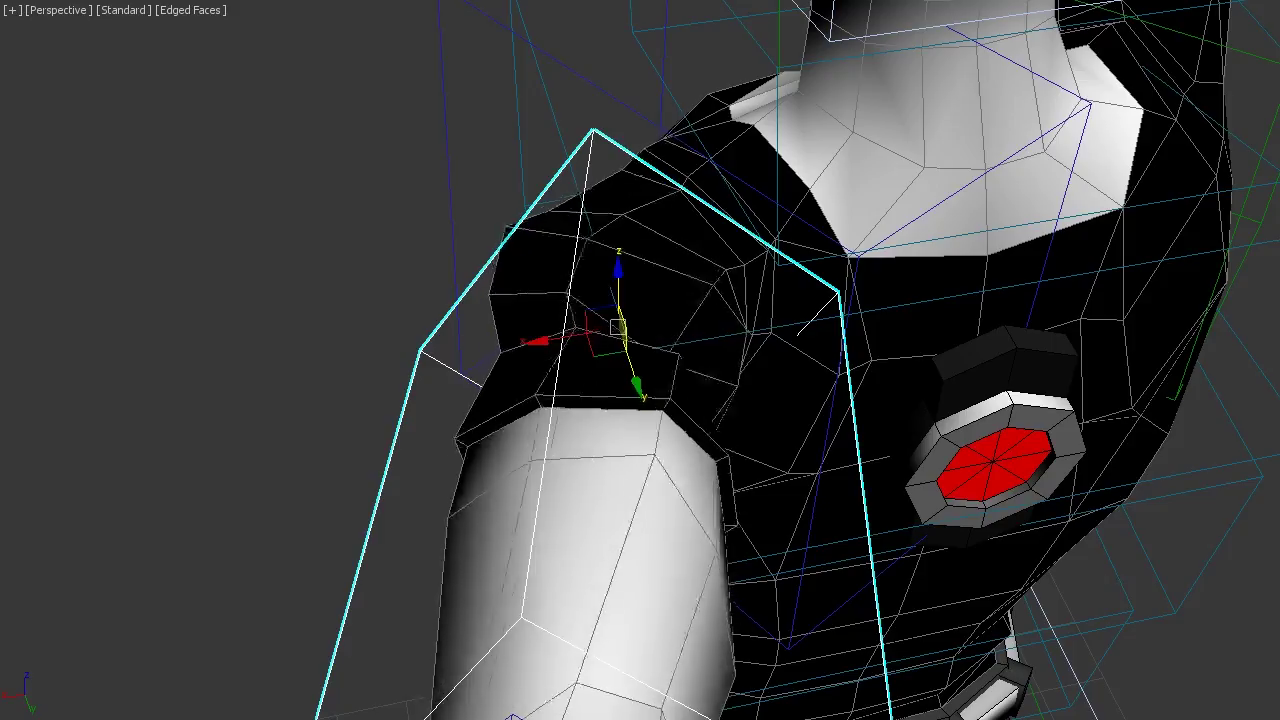
{"action": "mouse_move", "coordinate": [820, 330]}
{"action": "middle_mouse_down", "text": "alt"}
{"action": "mouse_move", "coordinate": [1083, 440]}
{"action": "mouse_move", "coordinate": [809, 463]}
{"action": "mouse_move", "coordinate": [893, 533]}
{"action": "mouse_move", "coordinate": [700, 400]}
{"action": "mouse_move", "coordinate": [550, 250]}
{"action": "mouse_move", "coordinate": [443, 108]}
{"action": "middle_mouse_up", "text": "alt"}
{"action": "scroll", "coordinate": [809, 463], "scroll_direction": "down", "scroll_amount": 3}
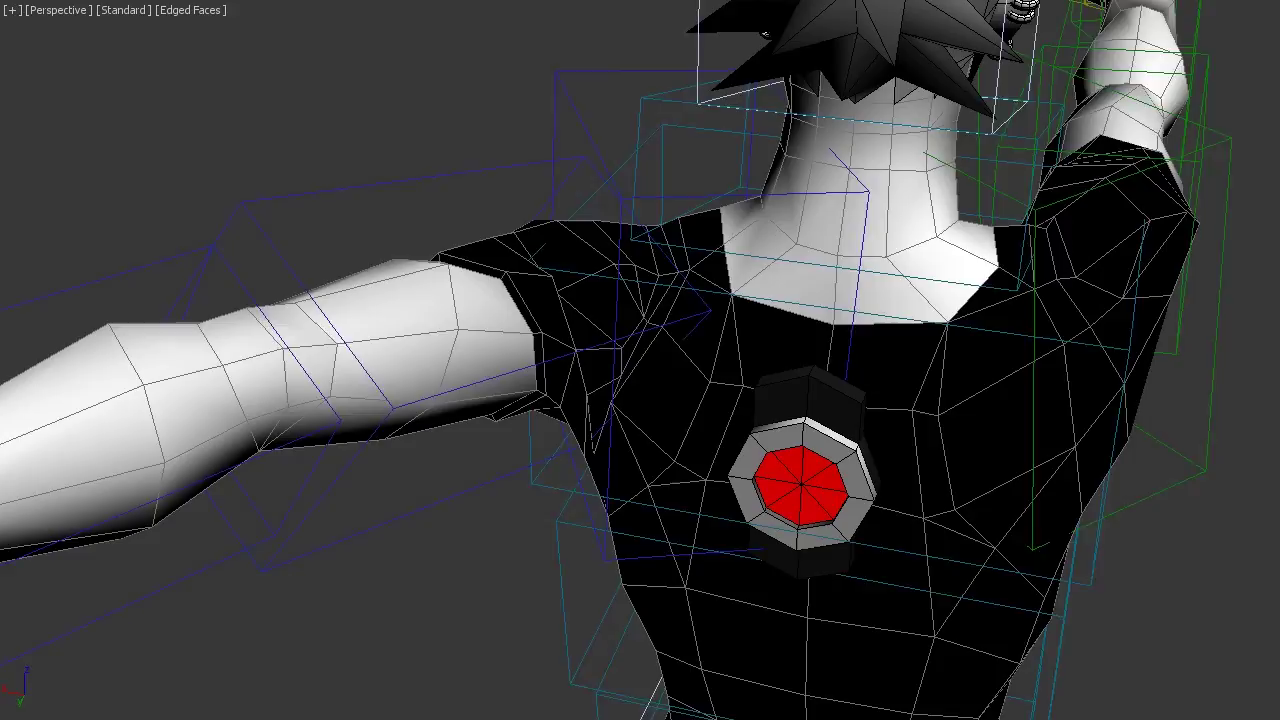
{"action": "middle_click_drag", "start_coordinate": [802, 270], "coordinate": [532, 514], "text": "alt"}
Show the shoulder envelope's weights in wireframe, viewing the shoulder and chest closely
{"action": "key", "text": "F3"}
{"action": "key", "text": "F3"}
{"action": "left_click", "coordinate": [777, 354]}
{"action": "middle_click_drag", "start_coordinate": [777, 354], "coordinate": [562, 316], "text": "alt"}
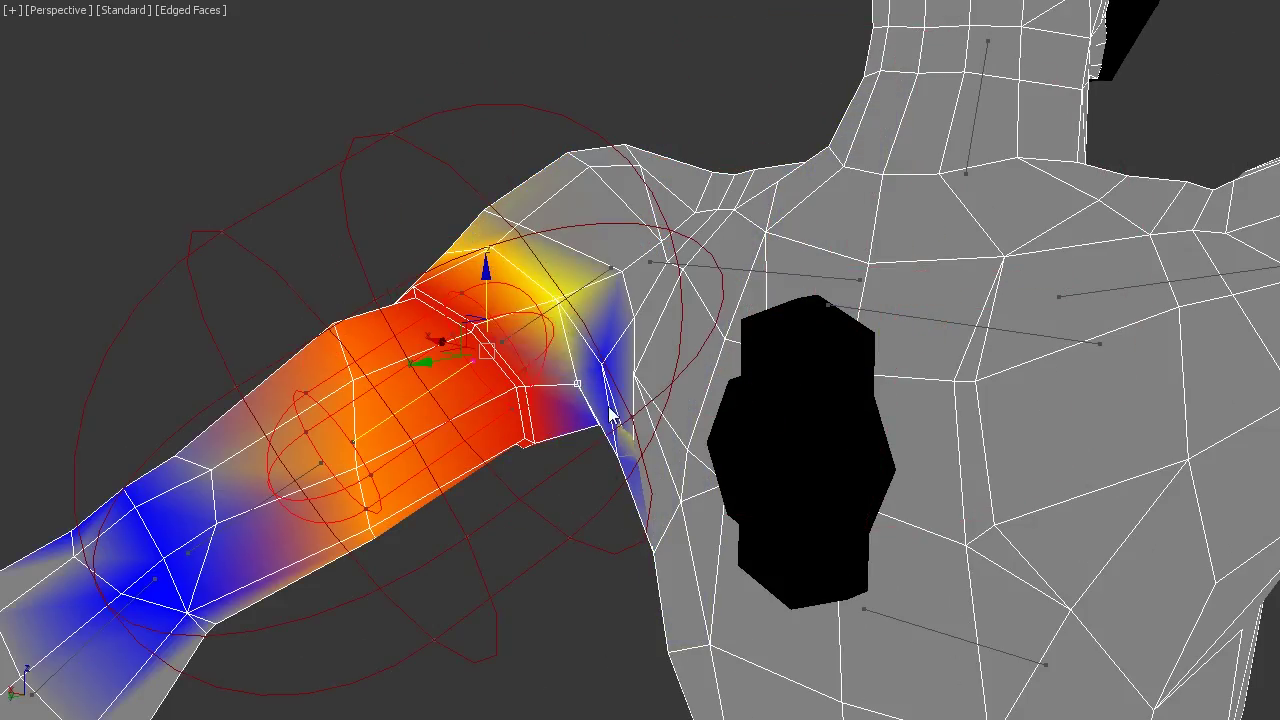
{"action": "mouse_move", "coordinate": [612, 415]}
{"action": "middle_mouse_down", "text": "alt"}
{"action": "mouse_move", "coordinate": [671, 514]}
{"action": "mouse_move", "coordinate": [690, 580]}
{"action": "mouse_move", "coordinate": [614, 549]}
{"action": "mouse_move", "coordinate": [606, 406]}
{"action": "mouse_move", "coordinate": [560, 390]}
{"action": "middle_mouse_up", "text": "alt"}
{"action": "scroll", "coordinate": [518, 372], "scroll_direction": "up", "scroll_amount": 3}
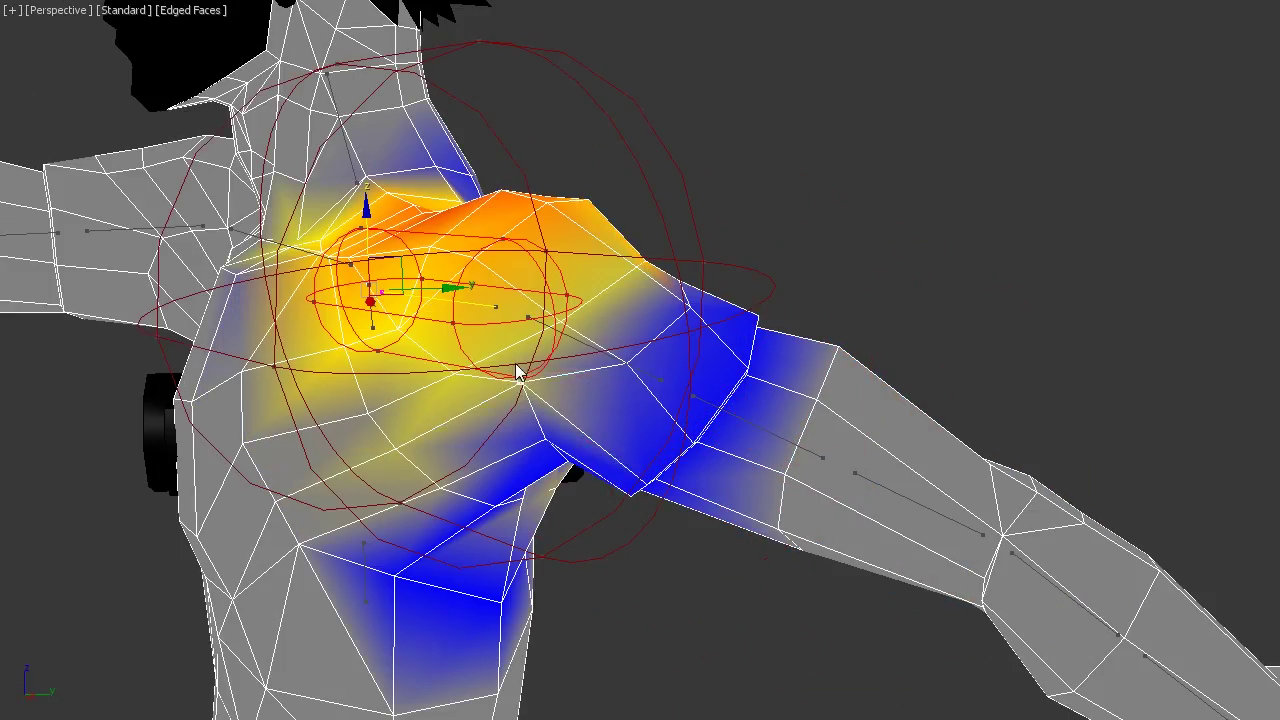
Switch to the upper-arm bone's weights and view them from front and rear
{"action": "left_click", "coordinate": [594, 378]}
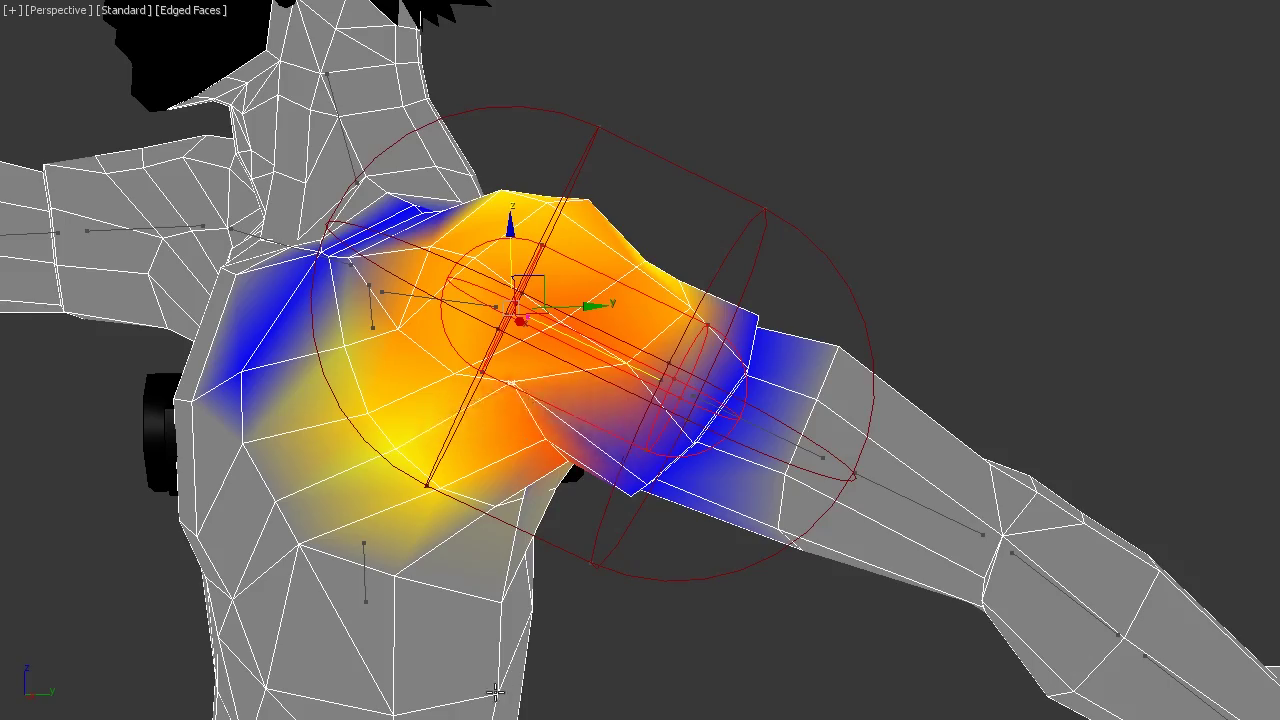
{"action": "middle_click_drag", "start_coordinate": [495, 692], "coordinate": [657, 586], "text": "alt"}
{"action": "scroll", "coordinate": [231, 710], "scroll_direction": "down", "scroll_amount": 5}
{"action": "mouse_move", "coordinate": [436, 705]}
{"action": "middle_mouse_down", "text": "alt"}
{"action": "mouse_move", "coordinate": [680, 480]}
{"action": "mouse_move", "coordinate": [317, 520]}
{"action": "mouse_move", "coordinate": [480, 430]}
{"action": "mouse_move", "coordinate": [852, 533]}
{"action": "mouse_move", "coordinate": [887, 469]}
{"action": "mouse_move", "coordinate": [1094, 569]}
{"action": "mouse_move", "coordinate": [900, 560]}
{"action": "mouse_move", "coordinate": [875, 469]}
{"action": "mouse_move", "coordinate": [700, 514]}
{"action": "mouse_move", "coordinate": [760, 500]}
{"action": "mouse_move", "coordinate": [790, 512]}
{"action": "mouse_move", "coordinate": [694, 358]}
{"action": "middle_mouse_up", "text": "alt"}
{"action": "scroll", "coordinate": [852, 533], "scroll_direction": "down", "scroll_amount": 2}
{"action": "scroll", "coordinate": [790, 512], "scroll_direction": "up", "scroll_amount": 3}
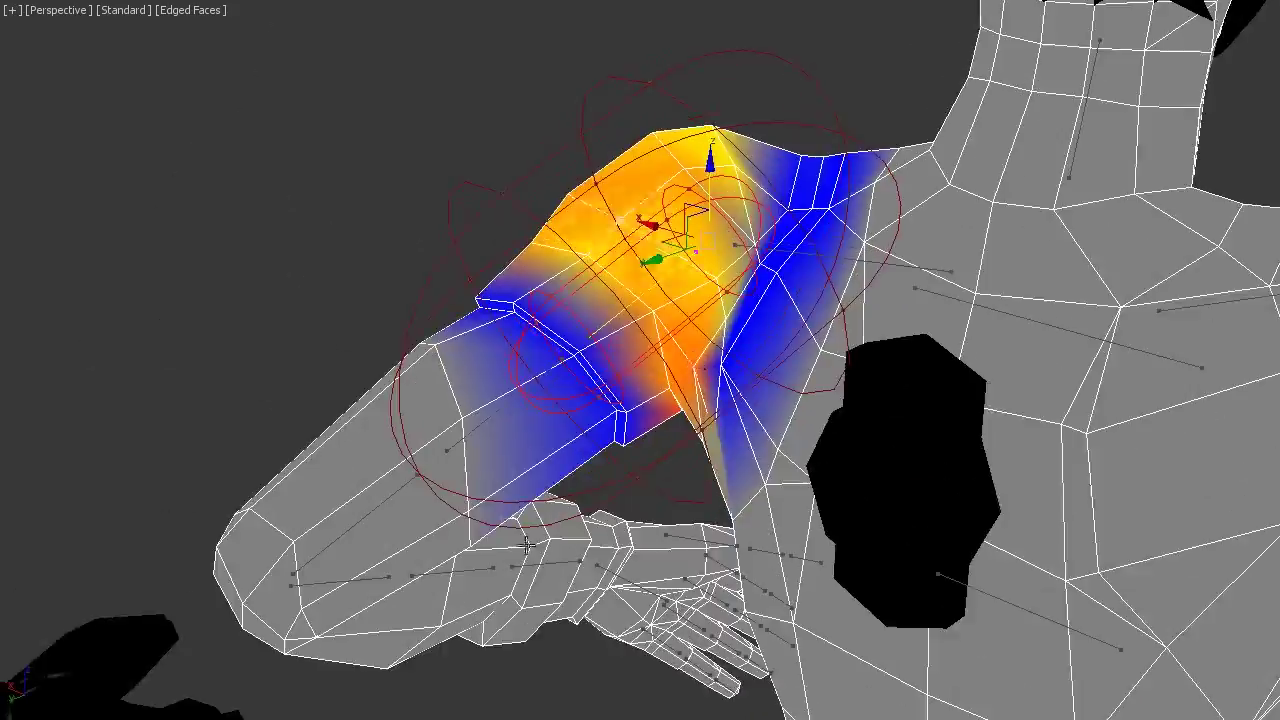
Toggle to a maximized front view, then back to a front perspective of the shoulder
{"action": "key", "text": "alt+w"}
{"action": "key", "text": "alt+w"}
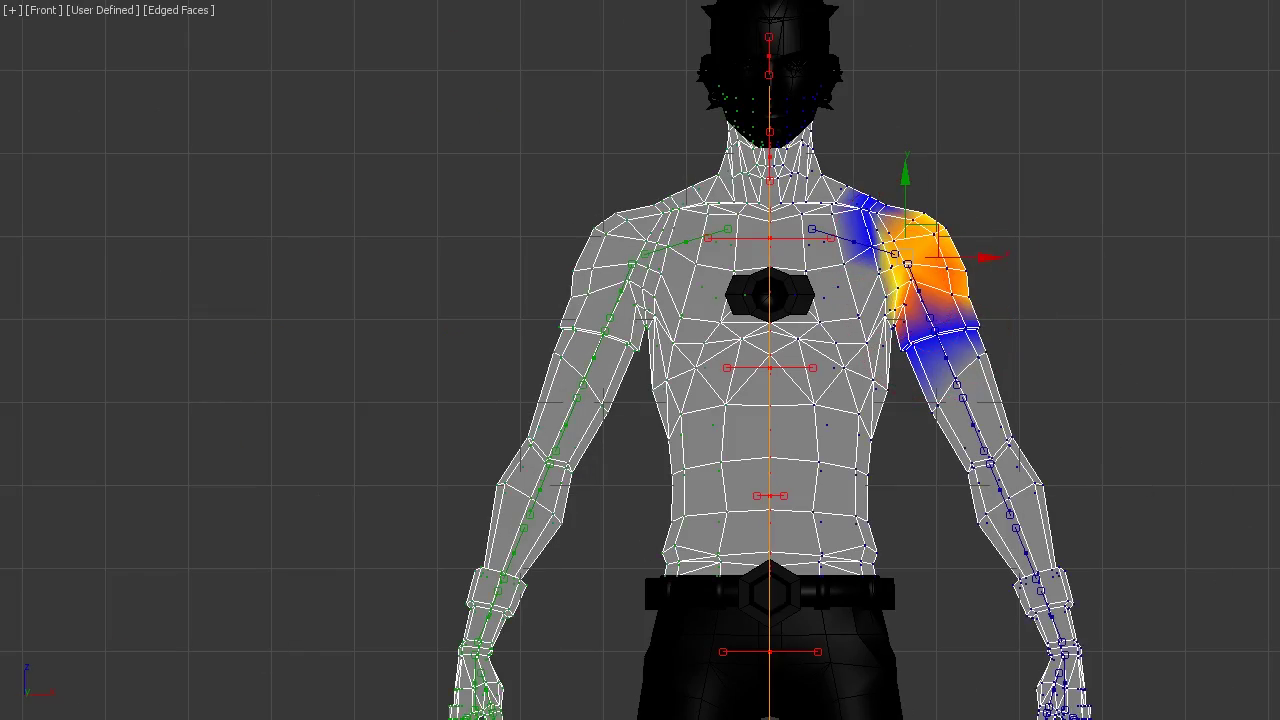
{"action": "scroll", "coordinate": [640, 360], "scroll_direction": "down", "scroll_amount": 2}
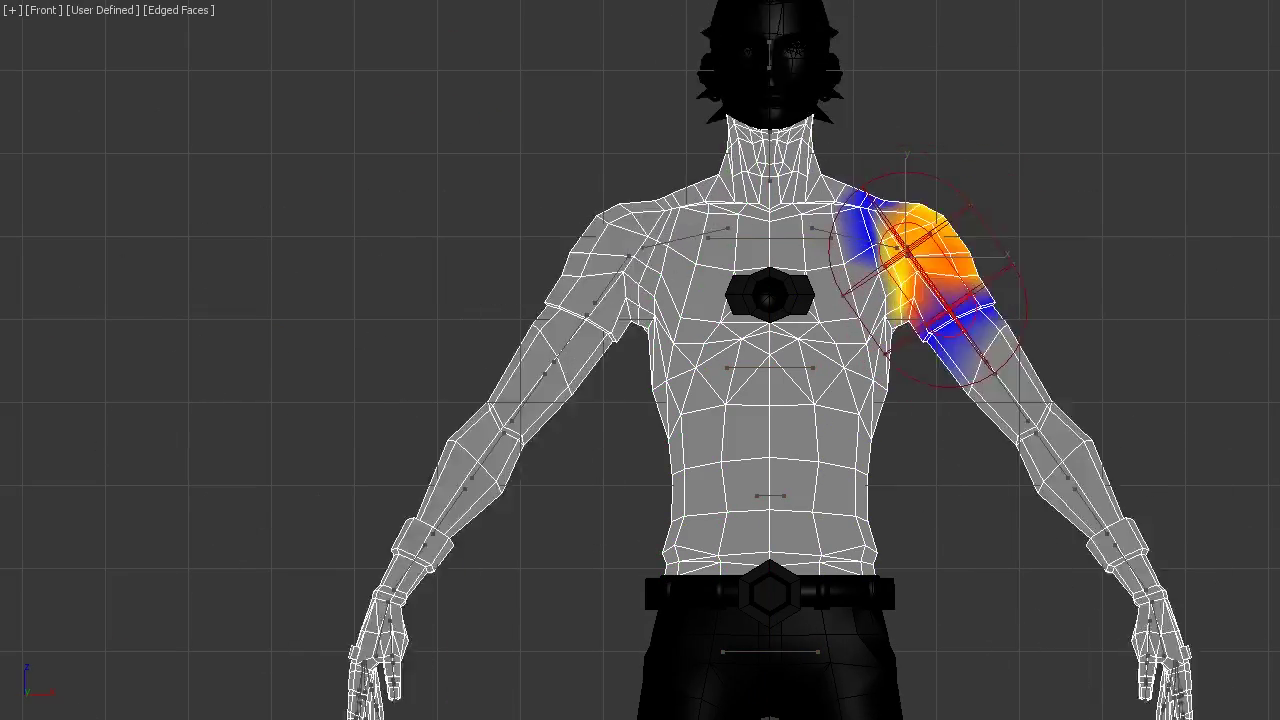
{"action": "scroll", "coordinate": [640, 360], "scroll_direction": "down", "scroll_amount": 2}
{"action": "key", "text": "p"}
{"action": "middle_click_drag", "start_coordinate": [640, 400], "coordinate": [577, 404], "text": "alt"}
Box-select the waist vertex rows above the belt in the Front wireframe view
{"action": "key", "text": "F3"}
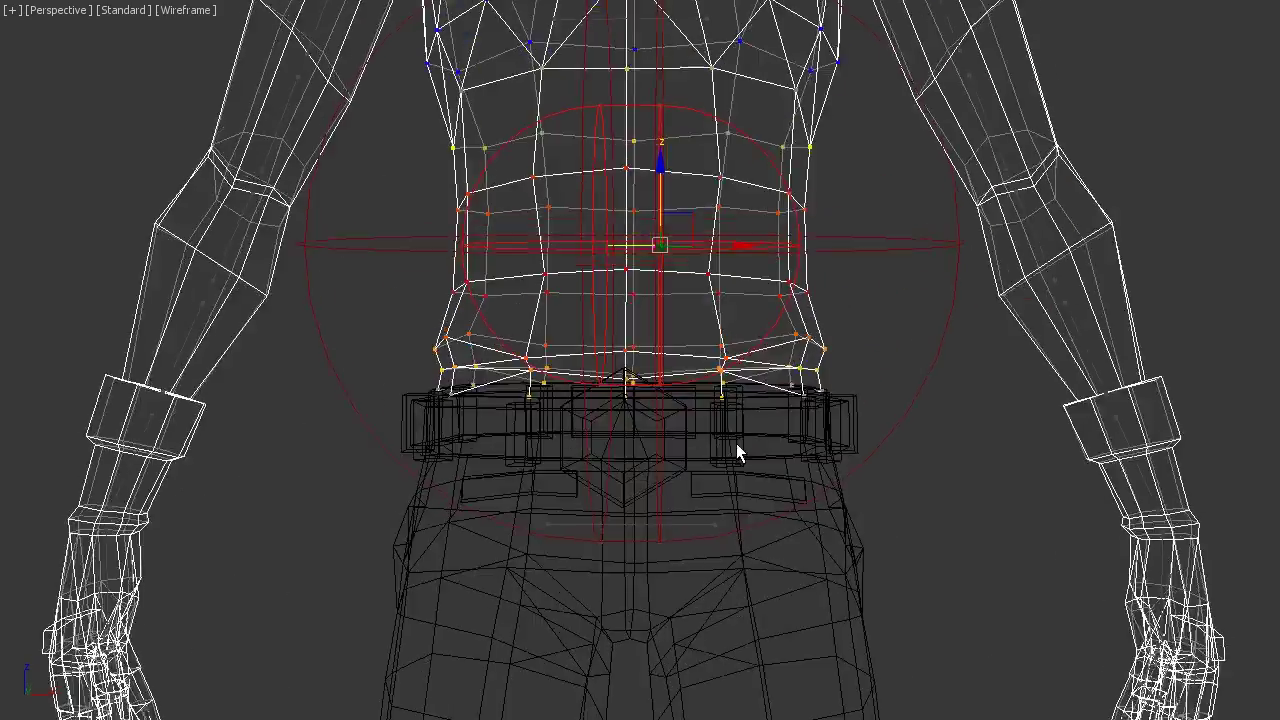
{"action": "key", "text": "alt+w"}
{"action": "key", "text": "alt+w"}
{"action": "left_click_drag", "start_coordinate": [363, 389], "coordinate": [1157, 443]}
{"action": "key", "text": "p"}
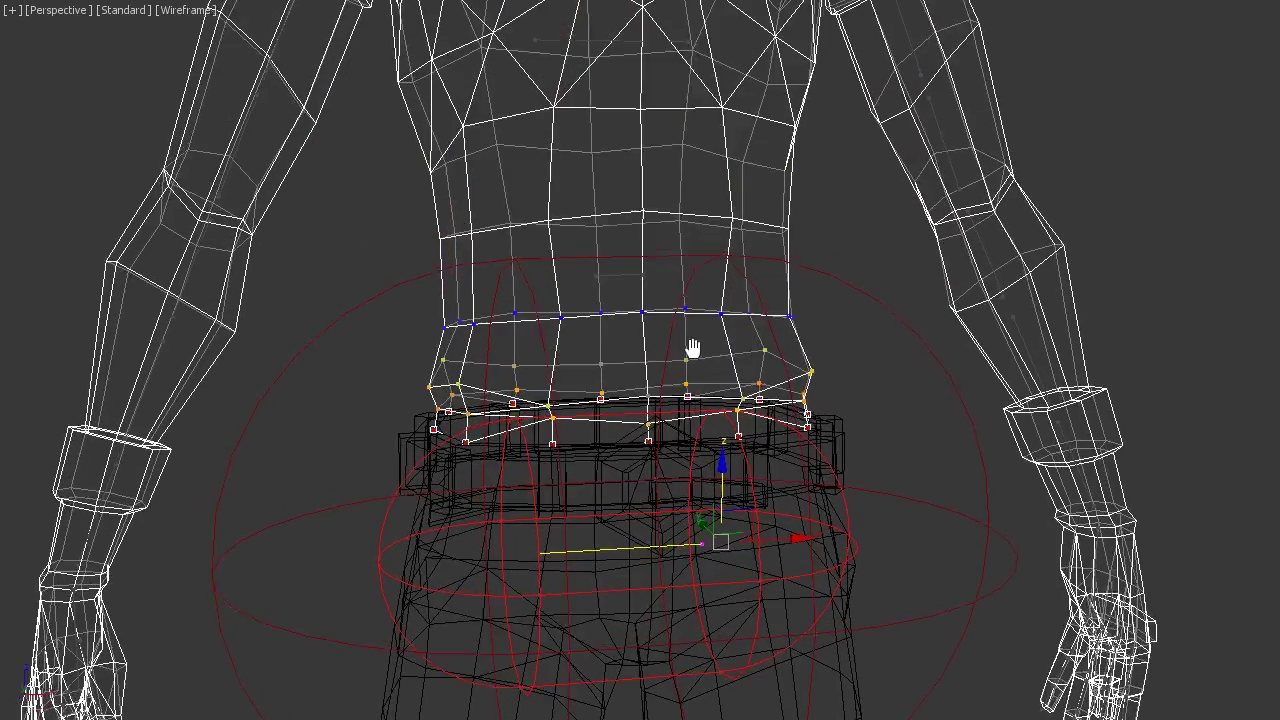
{"action": "key", "text": "F3"}
{"action": "scroll", "coordinate": [826, 412], "scroll_direction": "up", "scroll_amount": 5}
{"action": "key", "text": "f"}
{"action": "key", "text": "F3"}
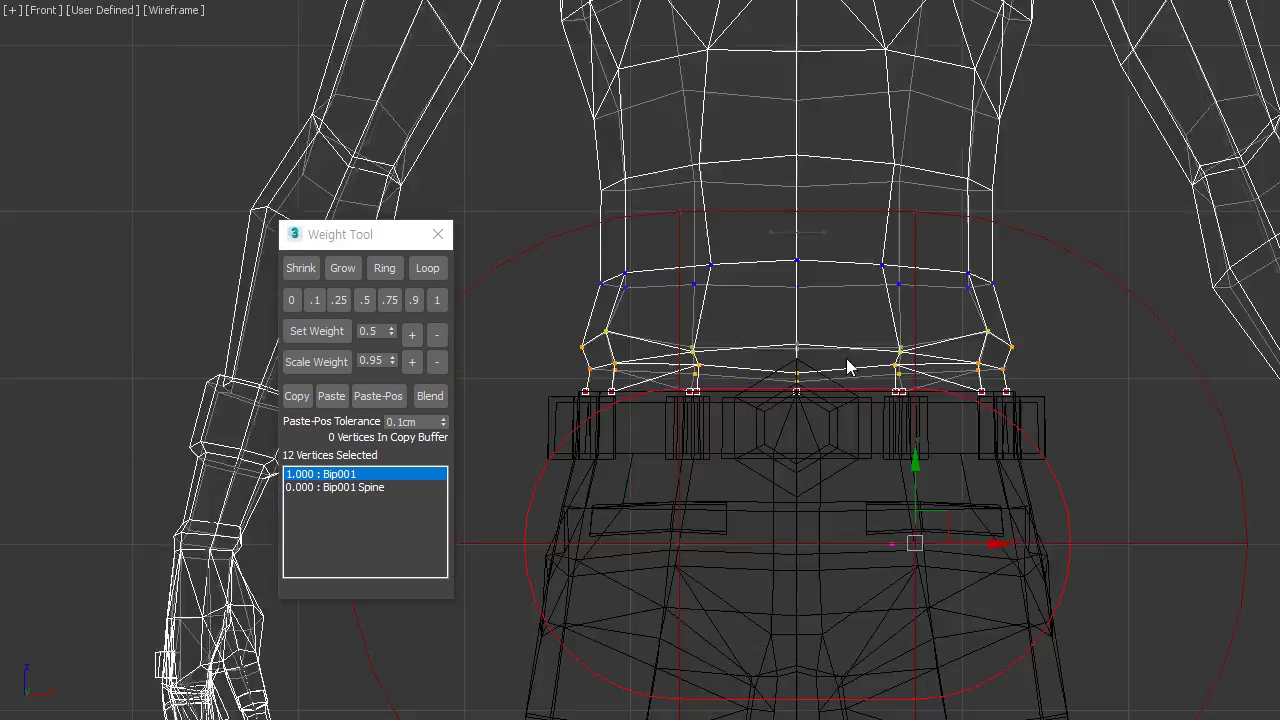
{"action": "left_click_drag", "start_coordinate": [568, 266], "coordinate": [837, 320]}
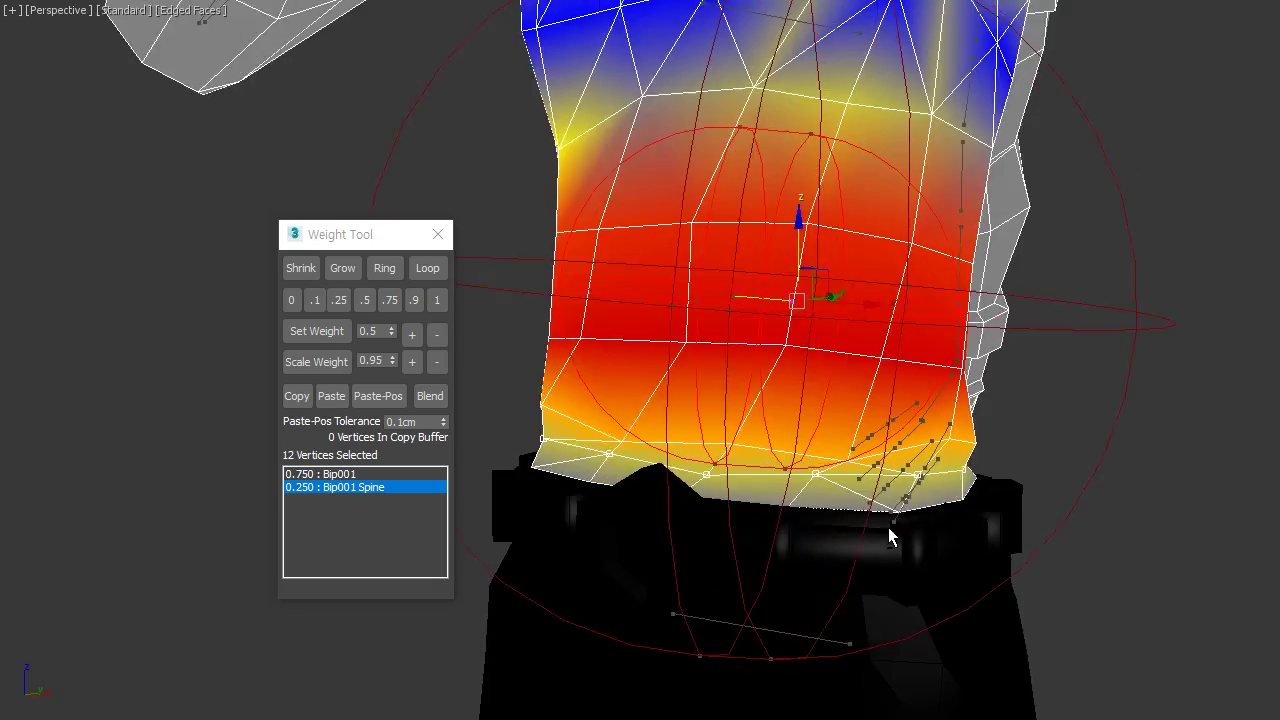
Check the shaded torso for the waist blend of 0.744 Bip001 Spine and 0.253 Bip001
{"action": "key", "text": "F3"}
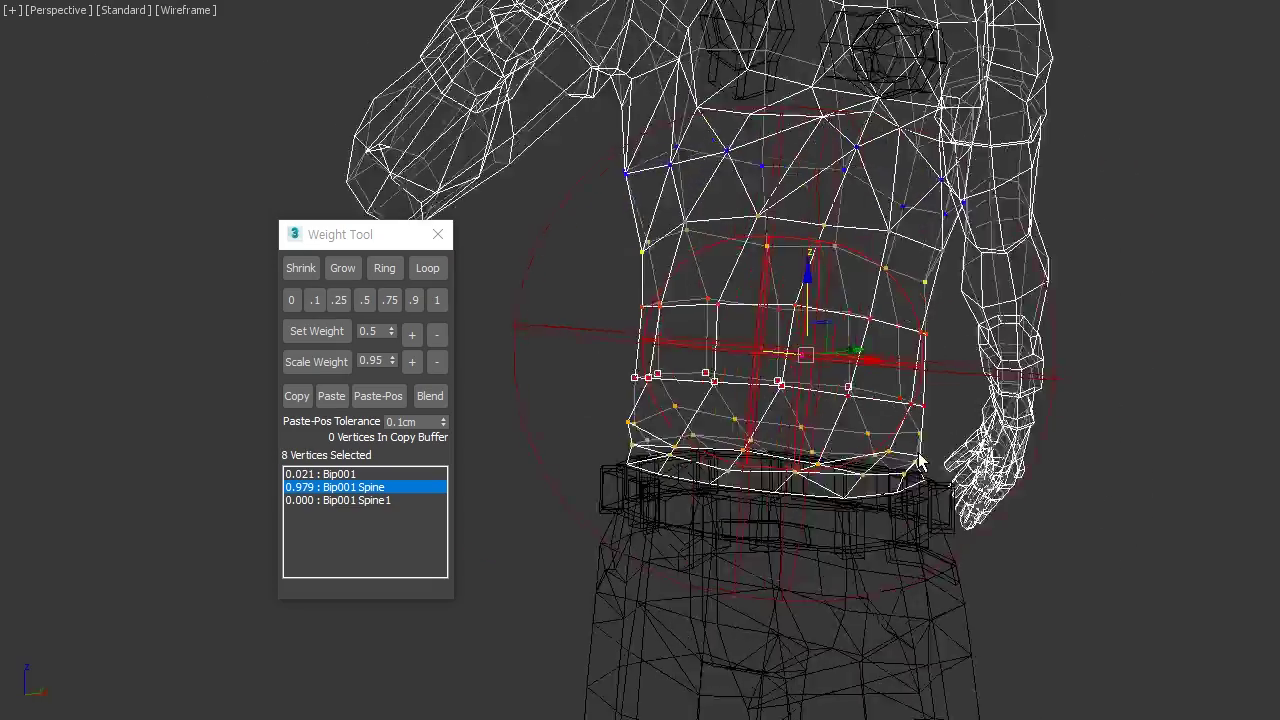
{"action": "middle_click_drag", "start_coordinate": [921, 461], "coordinate": [975, 531], "text": "alt"}
{"action": "key", "text": "F3"}
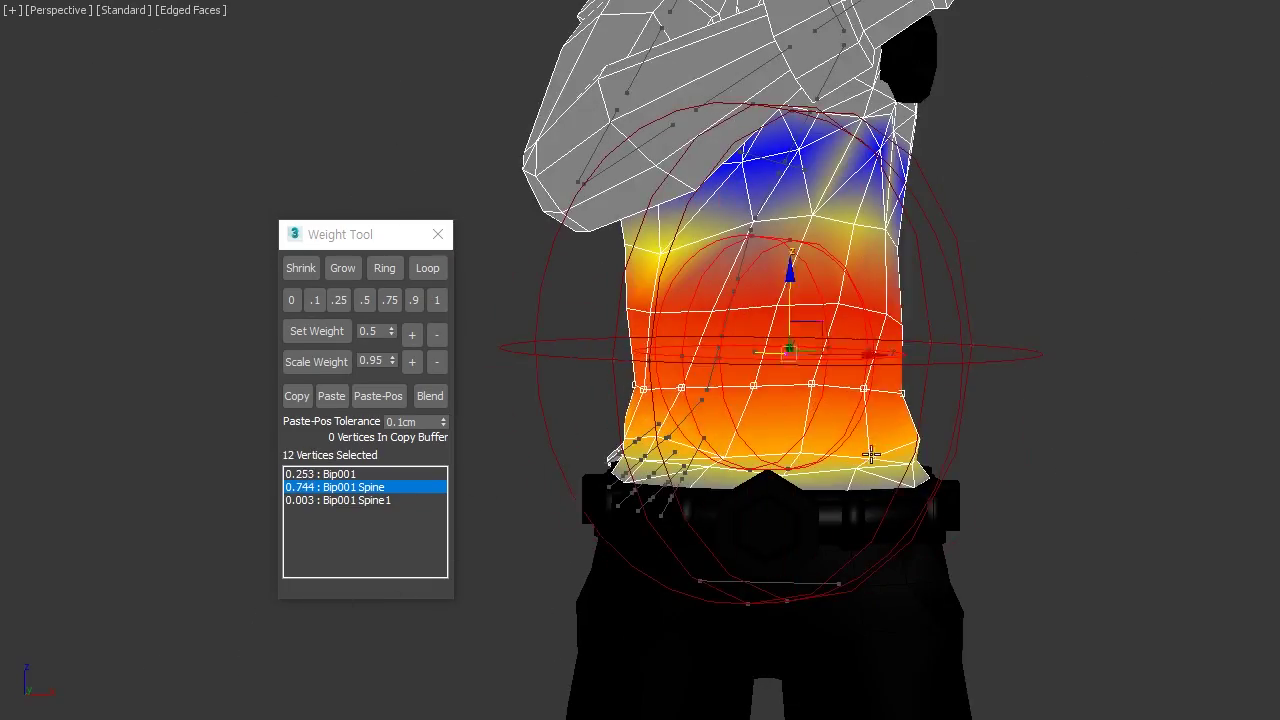
{"action": "middle_click_drag", "start_coordinate": [871, 455], "coordinate": [876, 482], "text": "alt"}
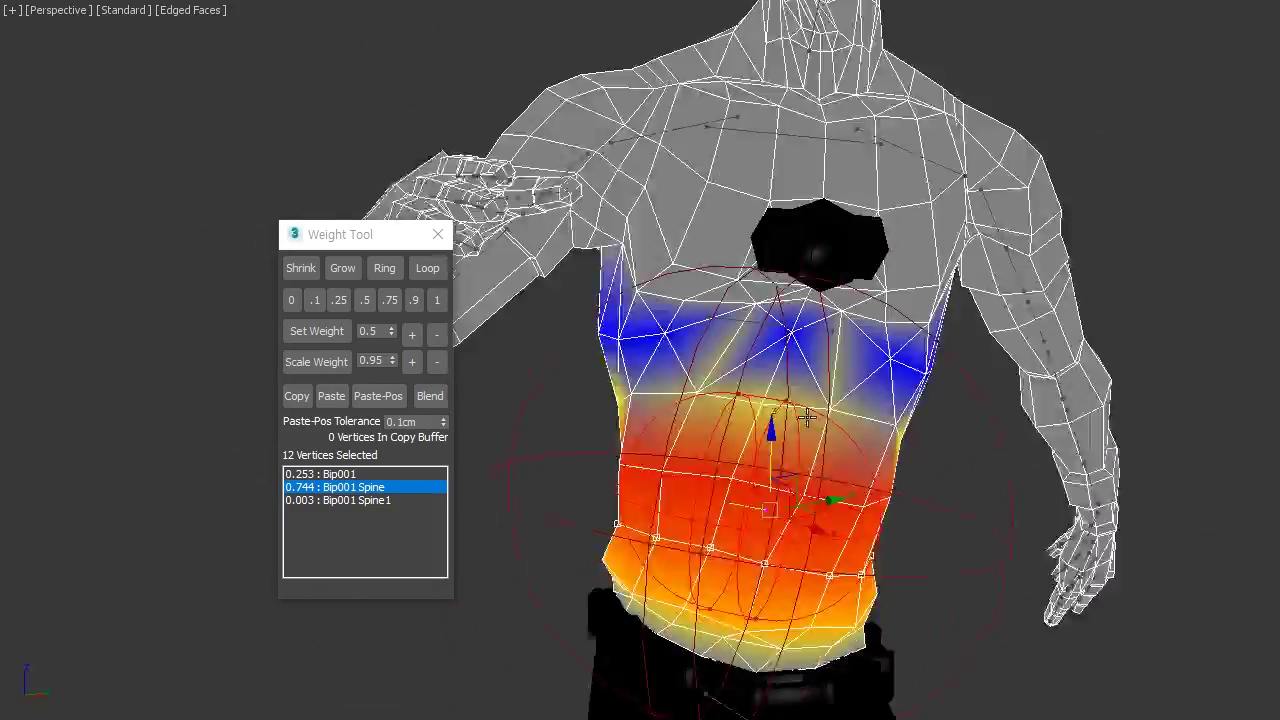
{"action": "mouse_move", "coordinate": [875, 482]}
{"action": "middle_mouse_down", "text": "alt"}
{"action": "mouse_move", "coordinate": [872, 452]}
{"action": "mouse_move", "coordinate": [809, 503]}
{"action": "mouse_move", "coordinate": [780, 471]}
{"action": "mouse_move", "coordinate": [777, 440]}
{"action": "mouse_move", "coordinate": [689, 709]}
{"action": "mouse_move", "coordinate": [878, 616]}
{"action": "mouse_move", "coordinate": [775, 537]}
{"action": "mouse_move", "coordinate": [781, 567]}
{"action": "middle_mouse_up", "text": "alt"}
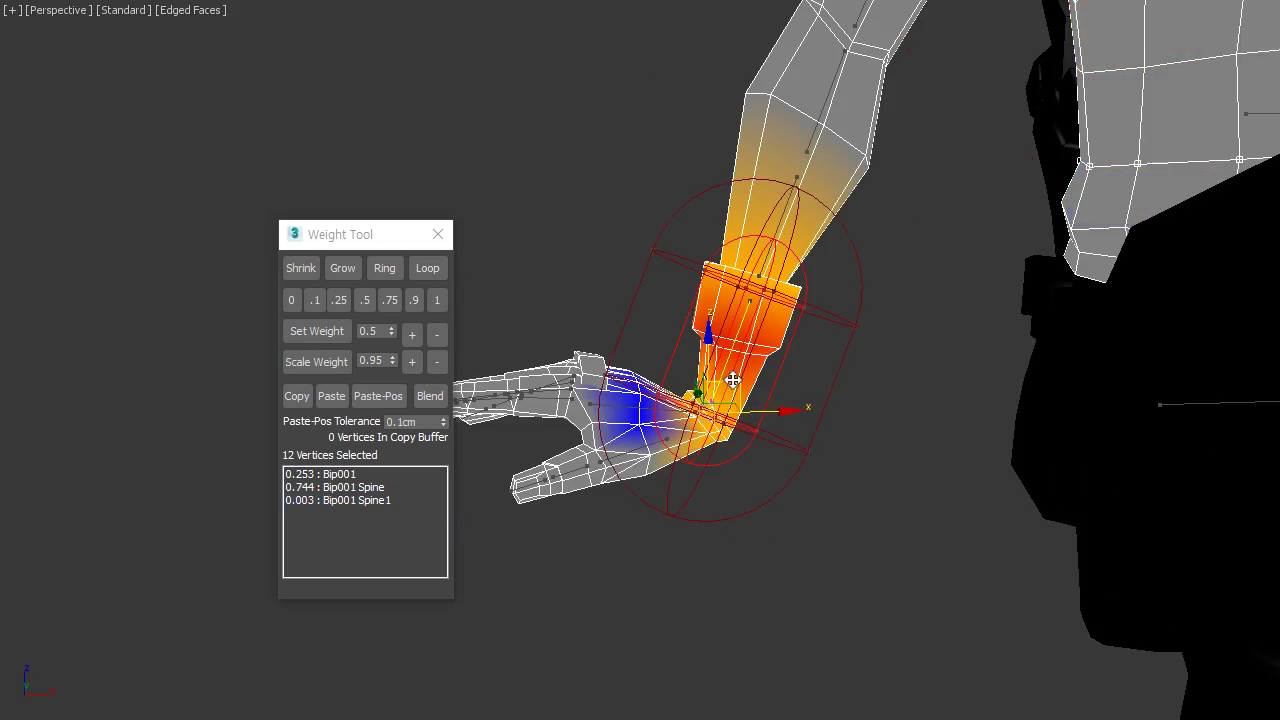
Leave weight editing, close the Weight Tool, and hide then restore the mesh to check the right hand
{"action": "mouse_move", "coordinate": [731, 369]}
{"action": "middle_mouse_down", "text": "alt"}
{"action": "mouse_move", "coordinate": [751, 408]}
{"action": "mouse_move", "coordinate": [997, 512]}
{"action": "middle_mouse_up", "text": "alt"}
{"action": "left_click", "coordinate": [997, 512]}
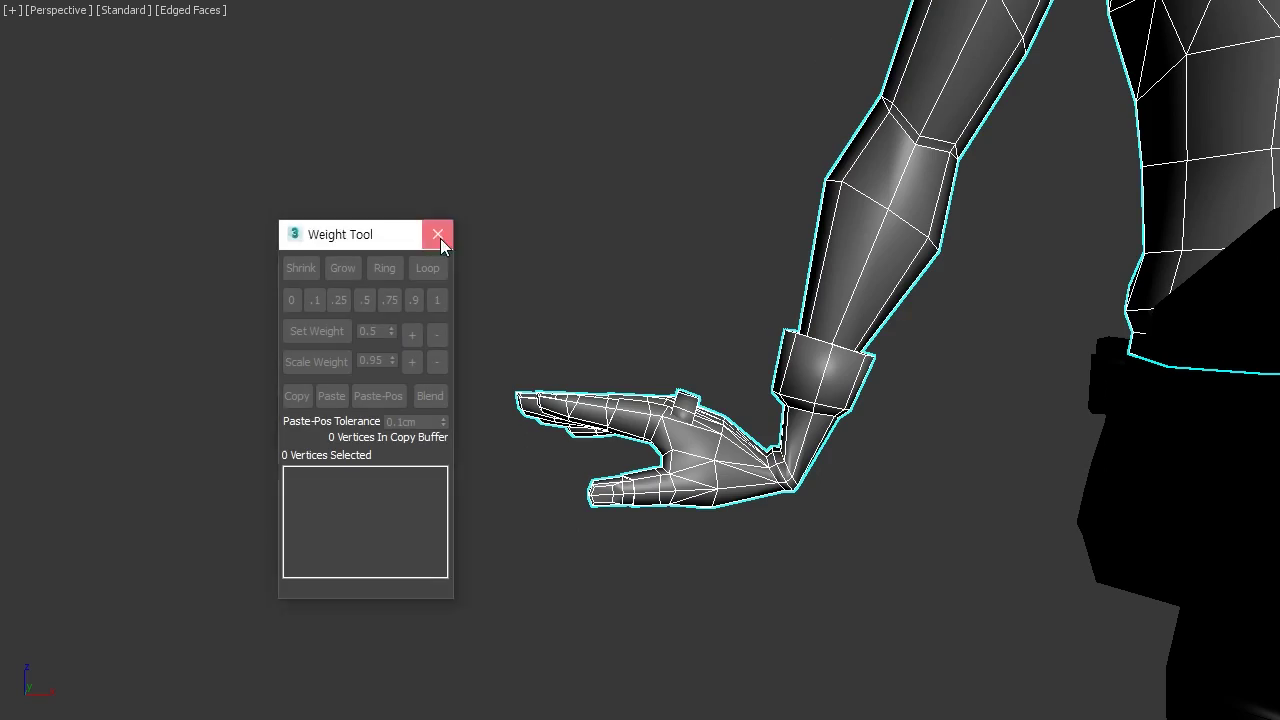
{"action": "left_click", "coordinate": [437, 234]}
{"action": "key", "text": "alt+x"}
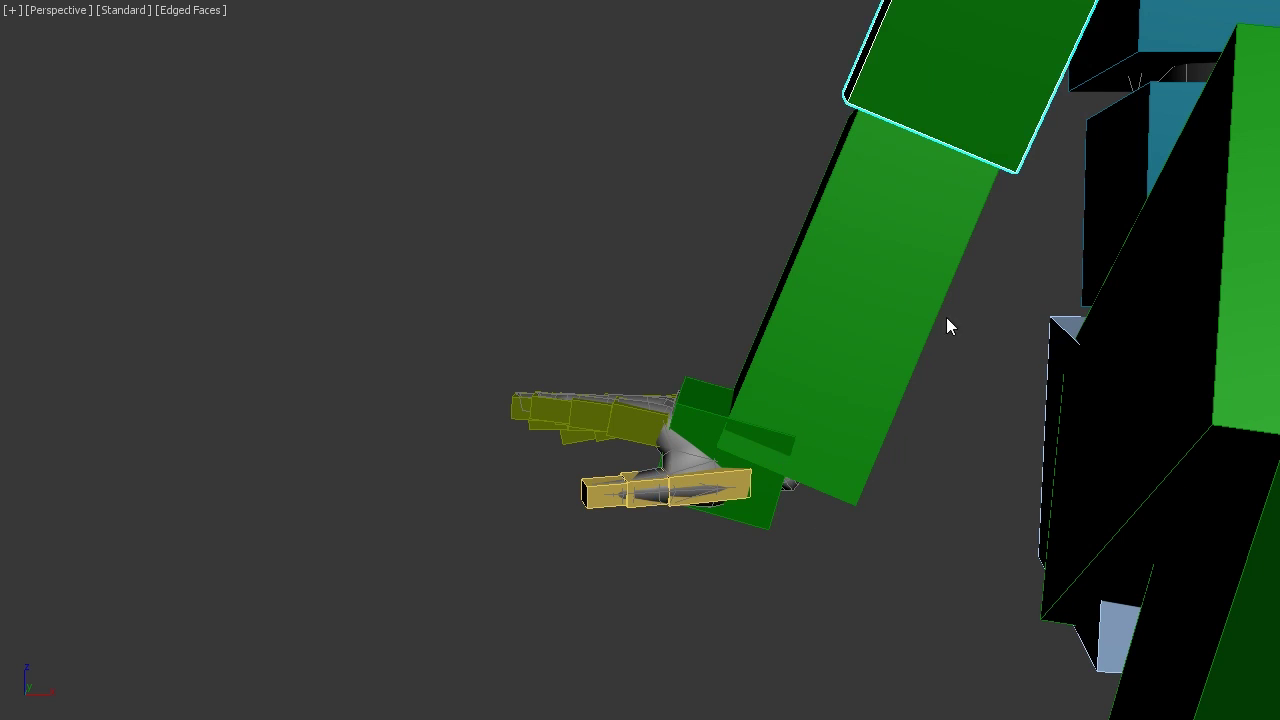
{"action": "scroll", "coordinate": [677, 501], "scroll_direction": "down", "scroll_amount": 3}
{"action": "key", "text": "alt+x"}
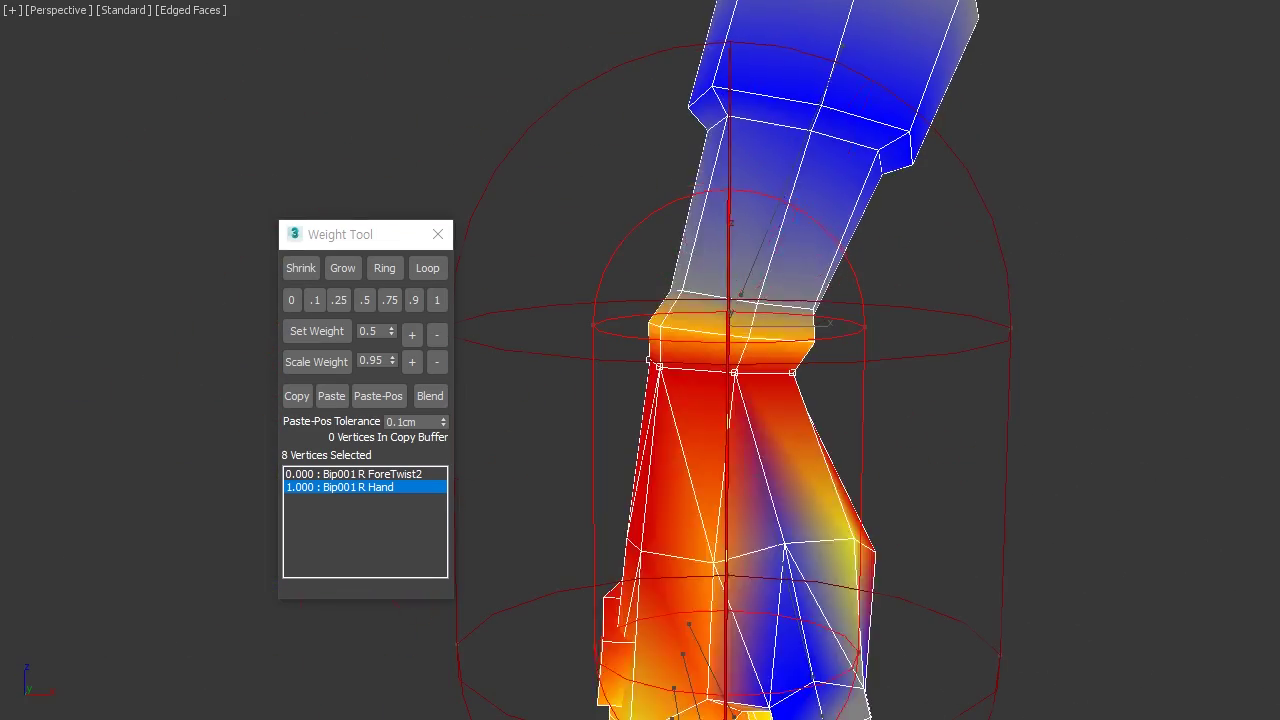
Give the wrist vertices partial Bip001 R ForeTwist2 weight, blended with R Hand, and check in wireframe
{"action": "left_click", "coordinate": [762, 244]}
{"action": "left_click", "coordinate": [339, 300]}
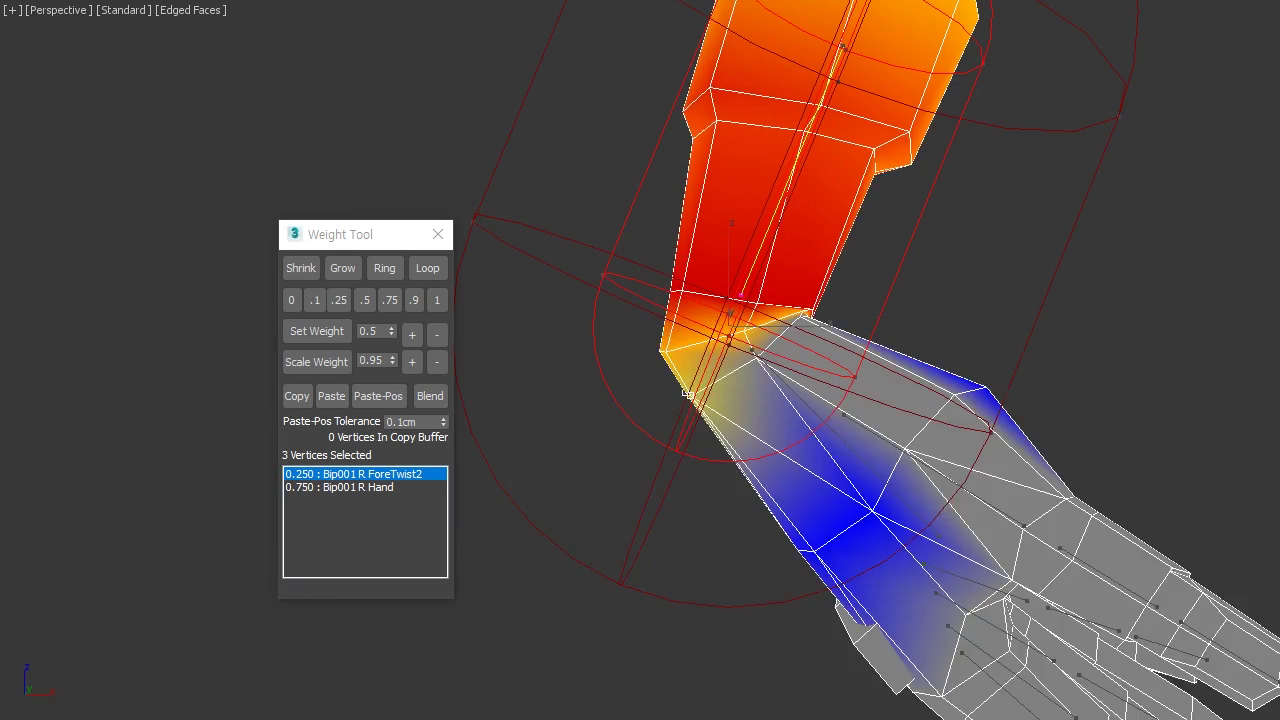
{"action": "key", "text": "F3"}
{"action": "key", "text": "F3"}
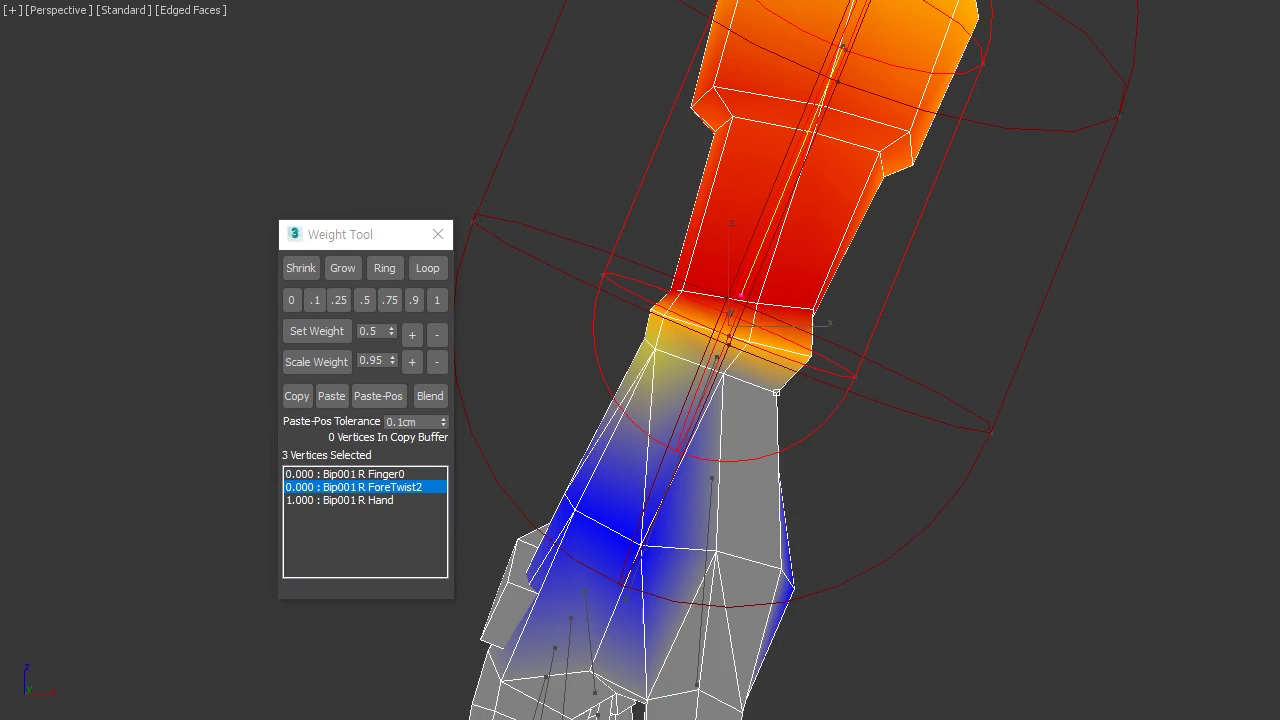
{"action": "key", "text": "F3"}
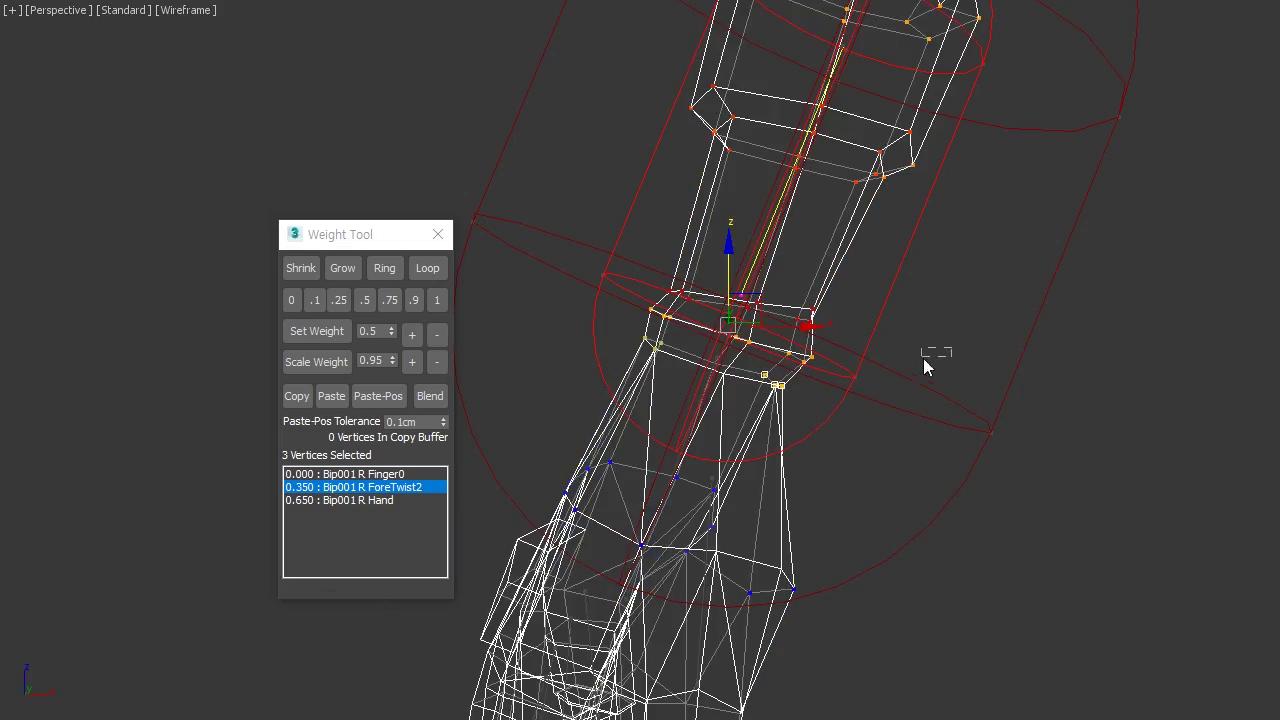
{"action": "key", "text": "F3"}
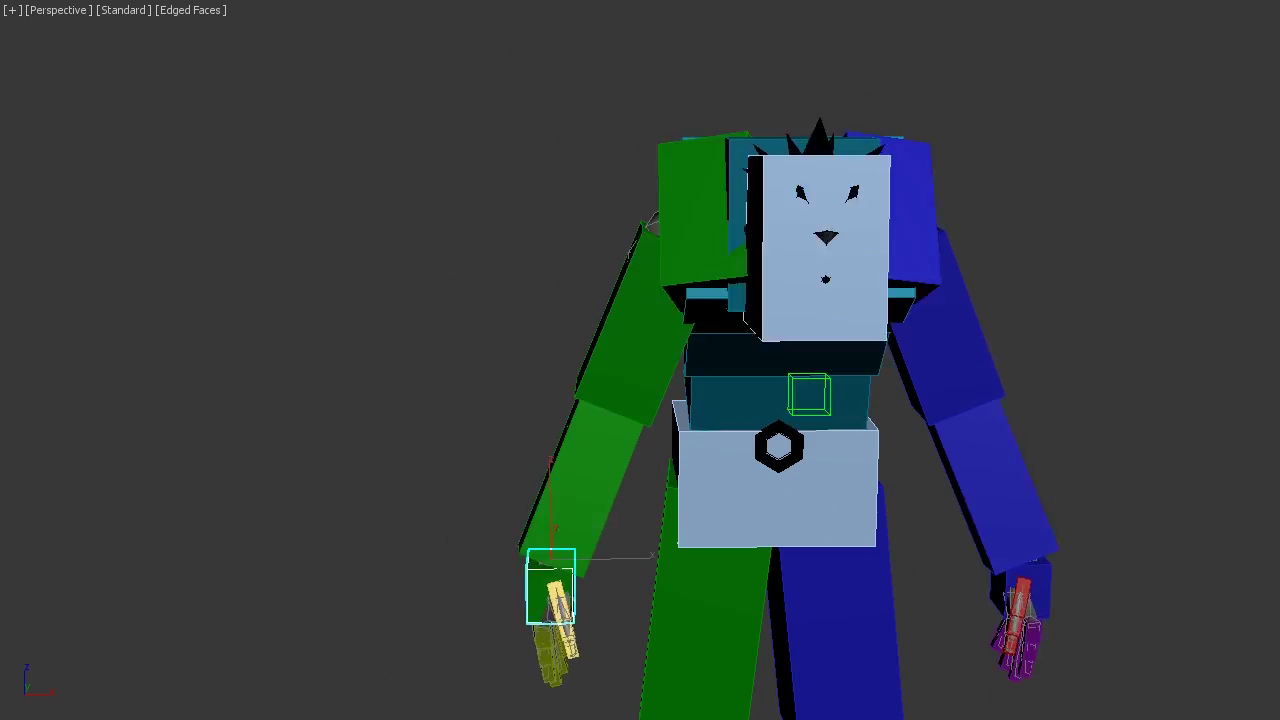
Rotate the biped's right hand about Z so the fingers hang straight down
{"action": "scroll", "coordinate": [579, 545], "scroll_direction": "up", "scroll_amount": 2}
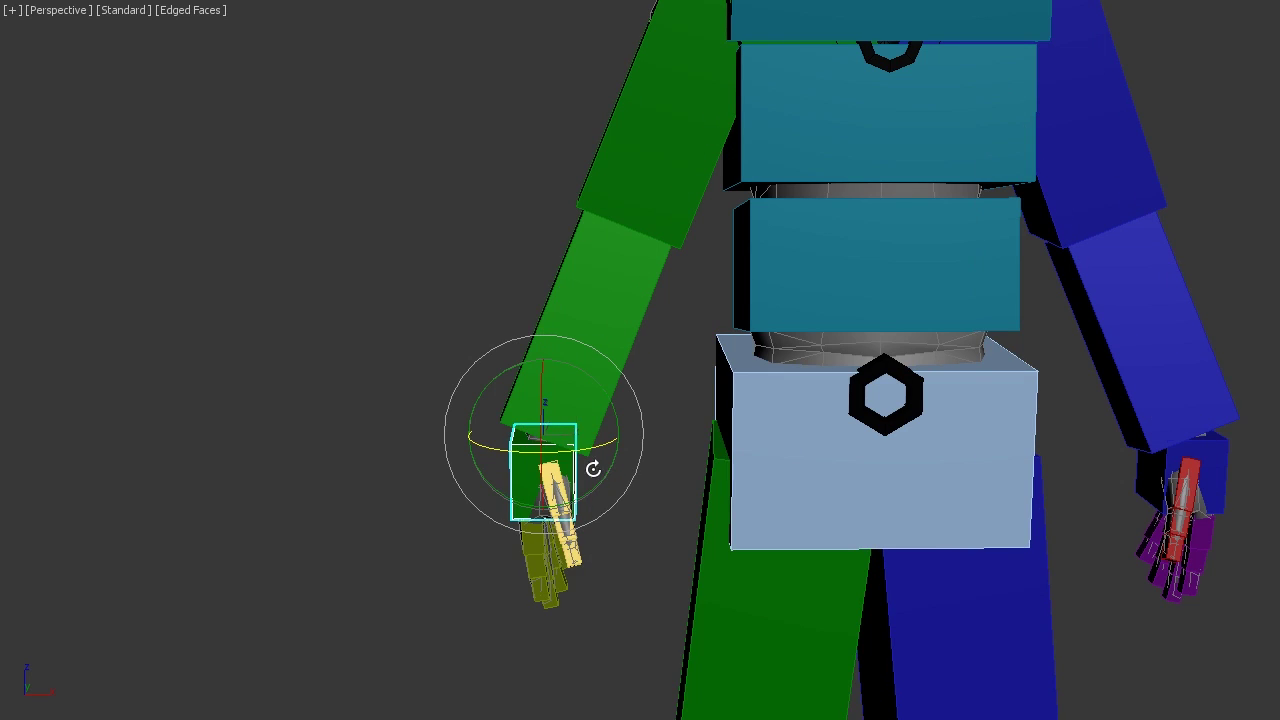
{"action": "scroll", "coordinate": [542, 467], "scroll_direction": "up", "scroll_amount": 2}
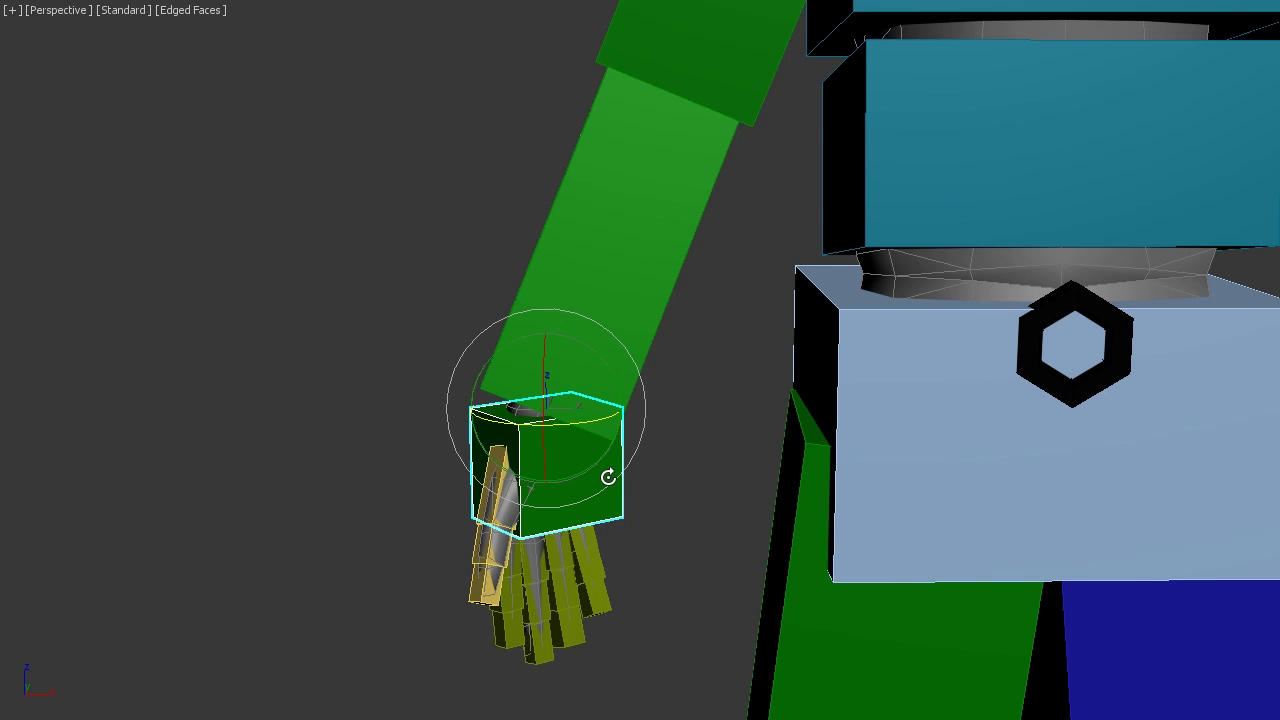
{"action": "middle_click_drag", "start_coordinate": [621, 569], "coordinate": [640, 565], "text": "alt"}
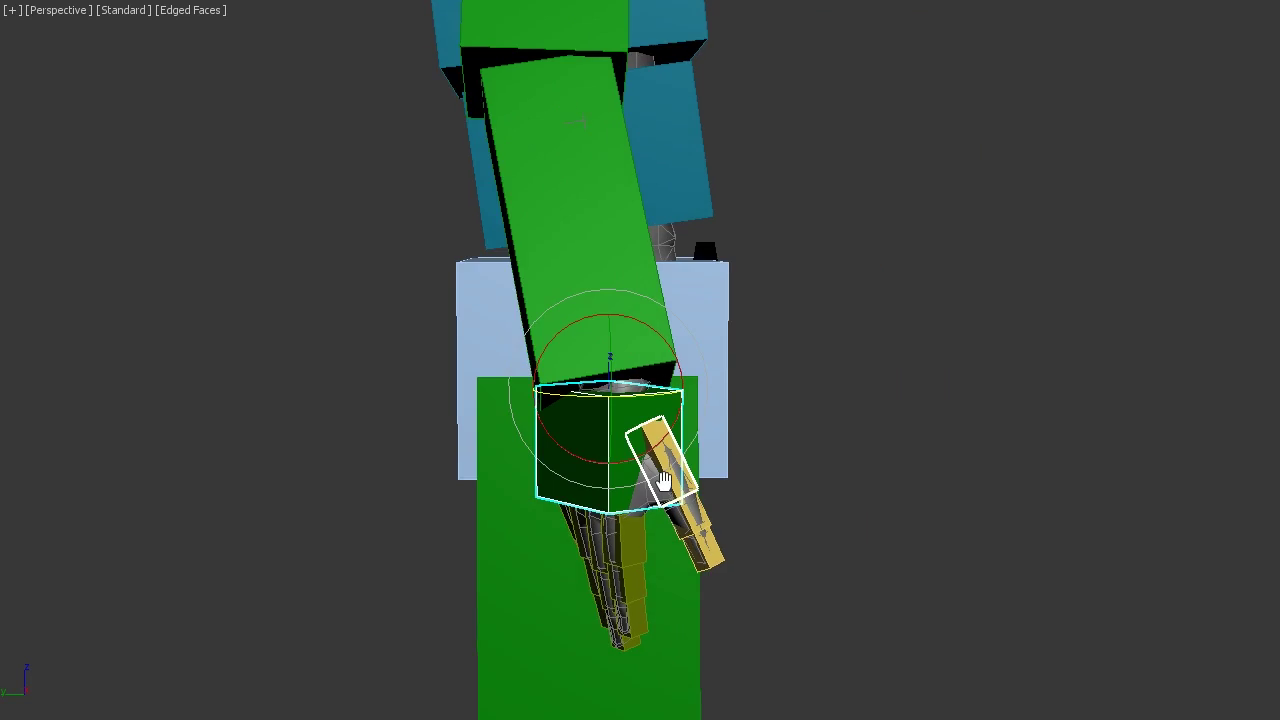
{"action": "left_click_drag", "start_coordinate": [730, 430], "coordinate": [792, 393]}
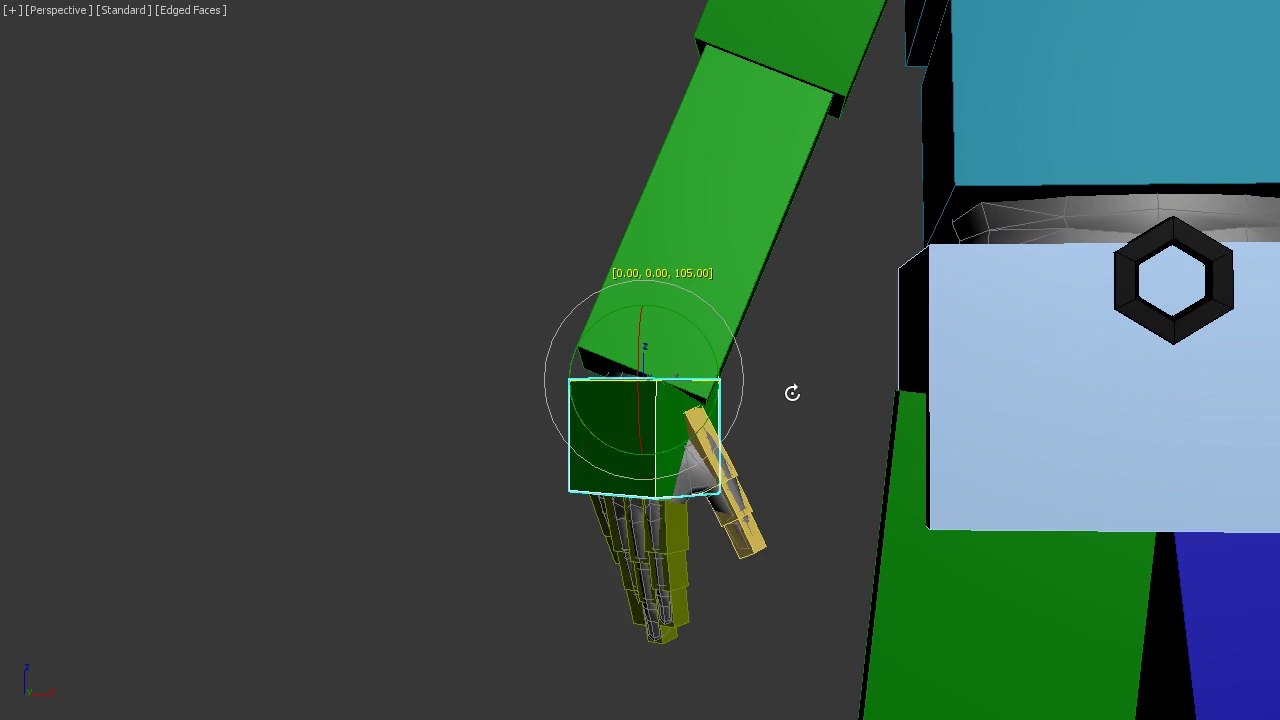
{"action": "middle_click_drag", "start_coordinate": [770, 505], "coordinate": [776, 494], "text": "alt"}
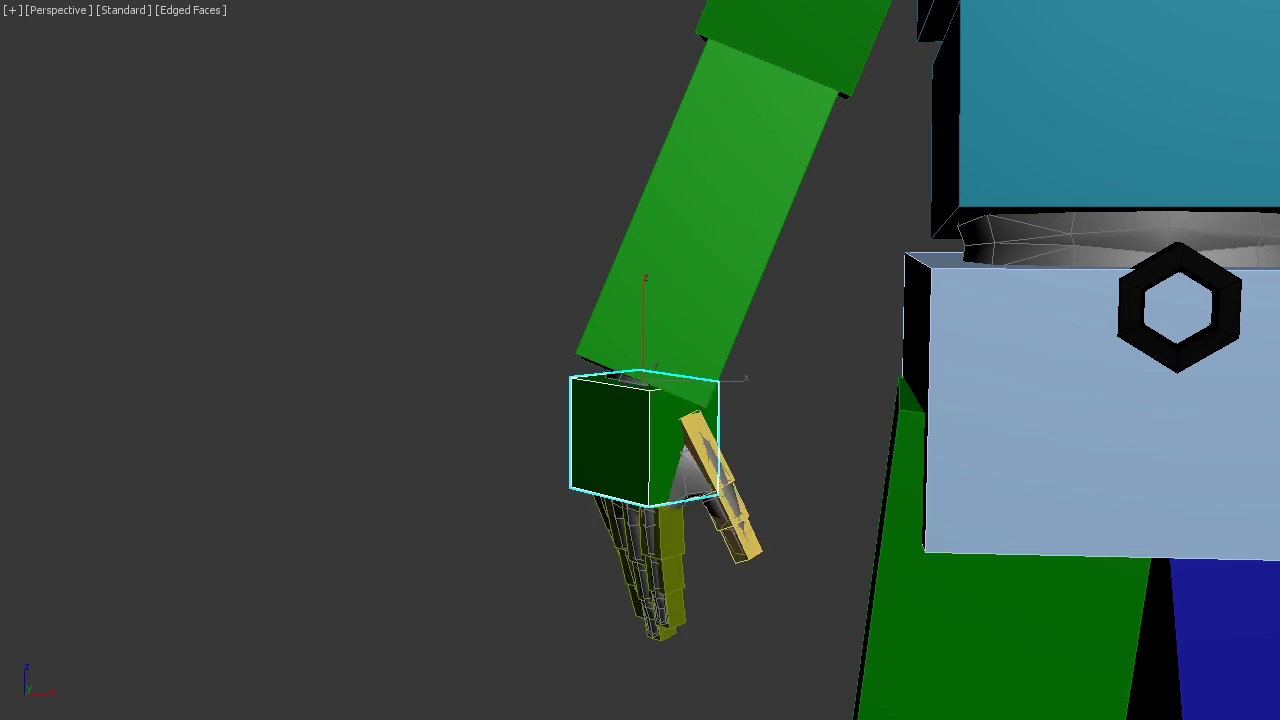
{"action": "key", "text": "e"}
{"action": "left_click_drag", "start_coordinate": [640, 410], "coordinate": [678, 397]}
{"action": "middle_click_drag", "start_coordinate": [576, 425], "coordinate": [570, 420], "text": "alt"}
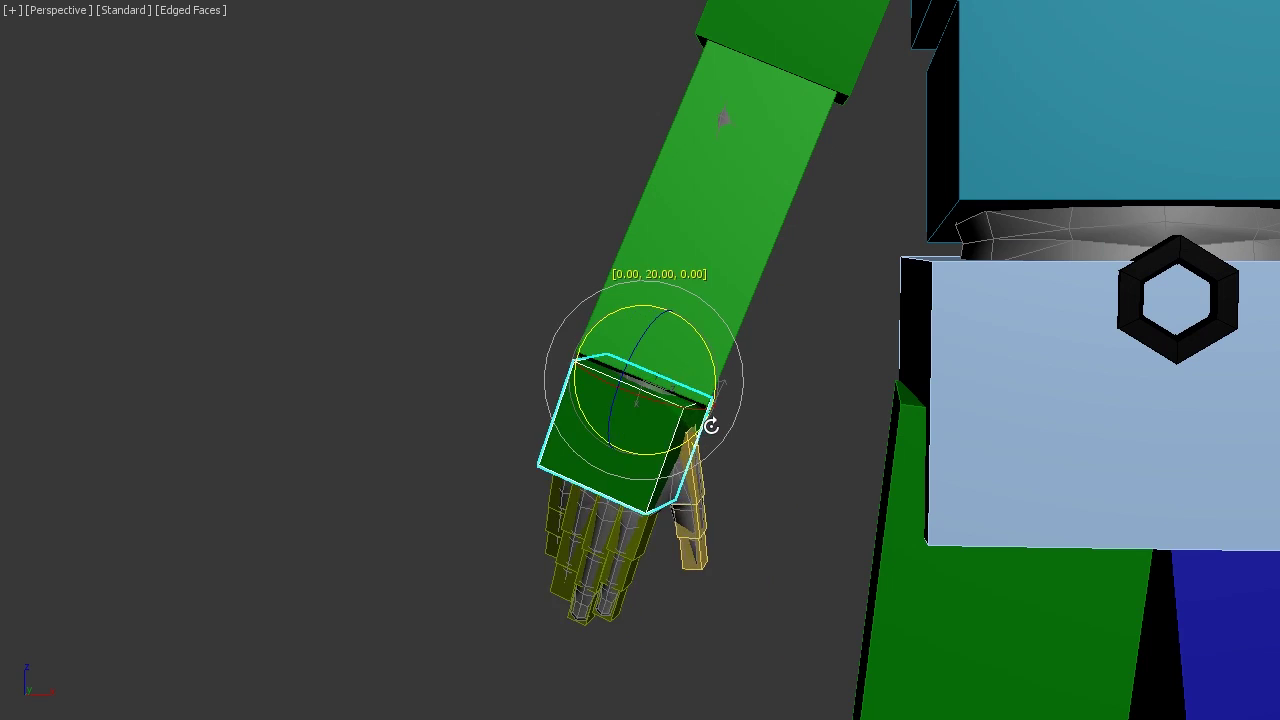
{"action": "middle_click_drag", "start_coordinate": [711, 426], "coordinate": [705, 421], "text": "alt"}
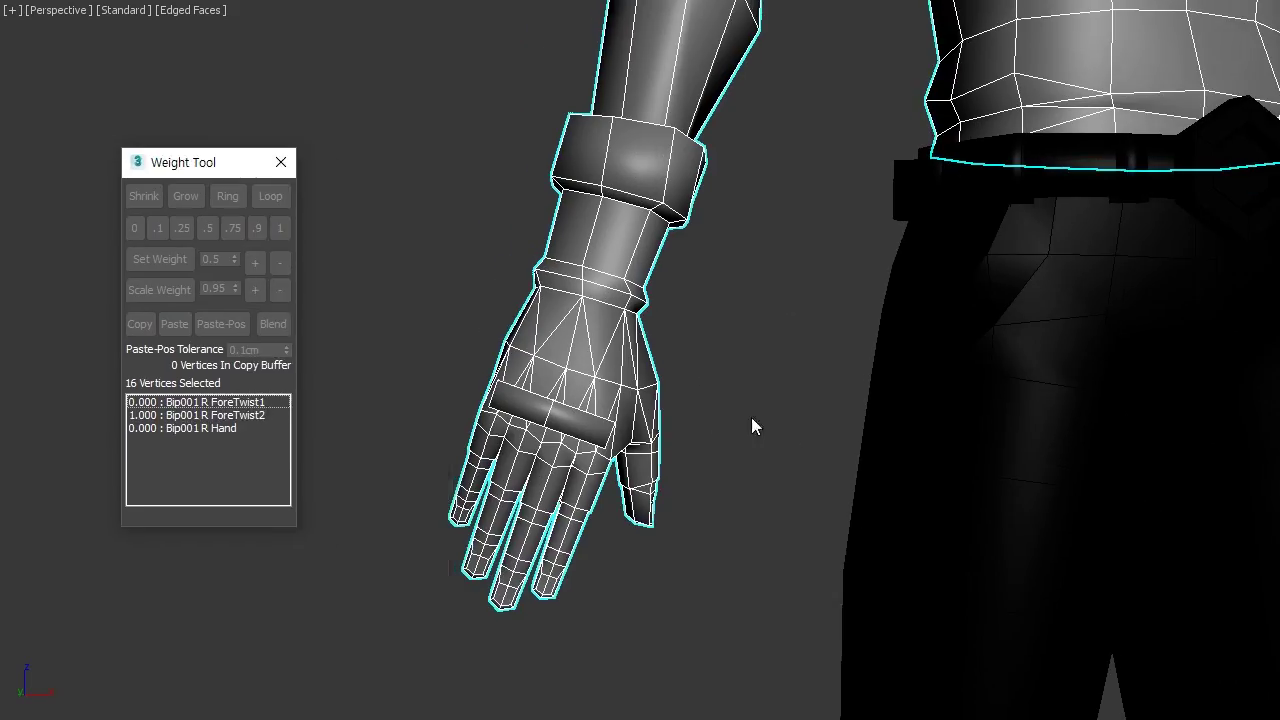
Give the selected wrist-cuff vertices full ForeTwist2 weight in the Weight Tool
{"action": "middle_click_drag", "start_coordinate": [754, 426], "coordinate": [580, 338]}
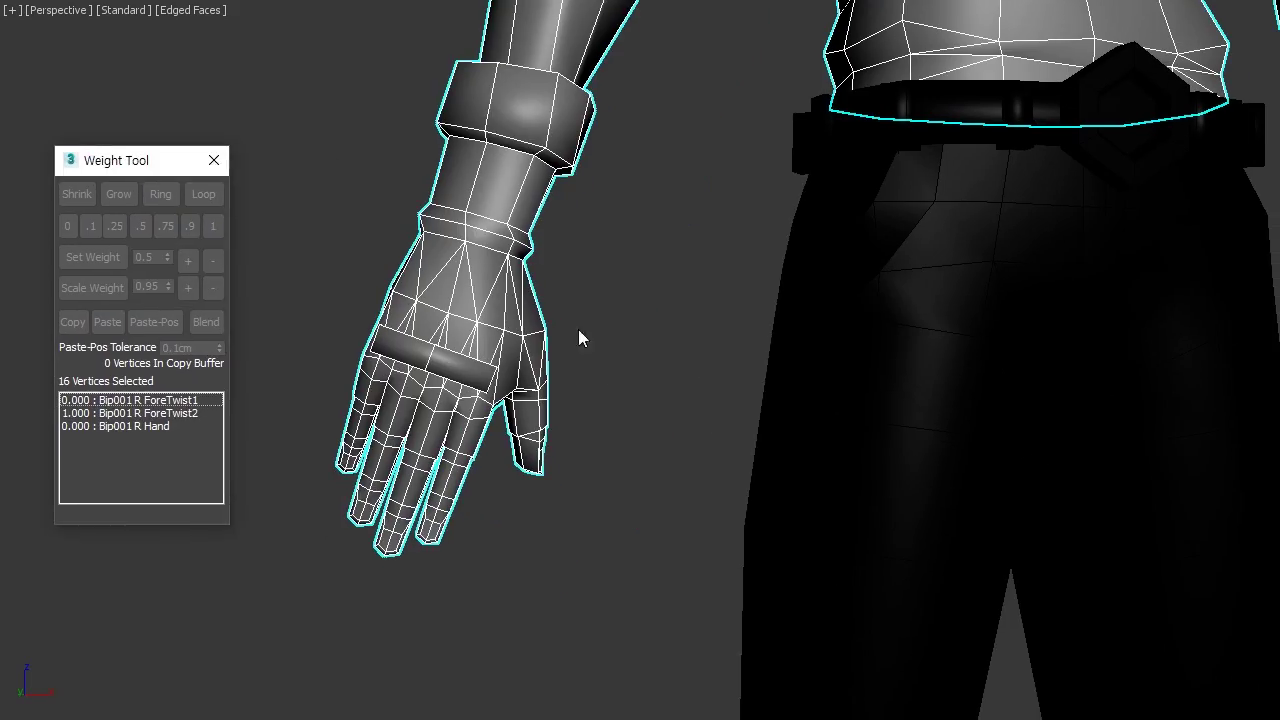
{"action": "scroll", "coordinate": [1023, 697], "scroll_direction": "down", "scroll_amount": 3}
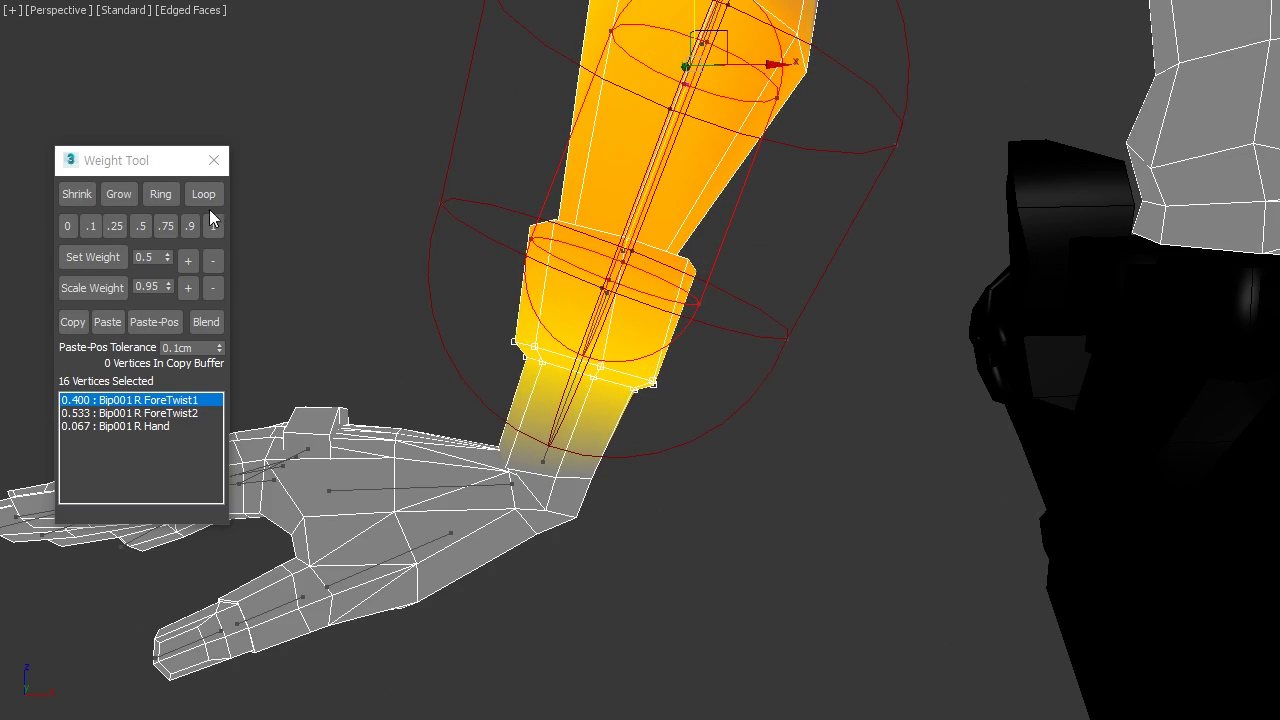
{"action": "left_click", "coordinate": [218, 224]}
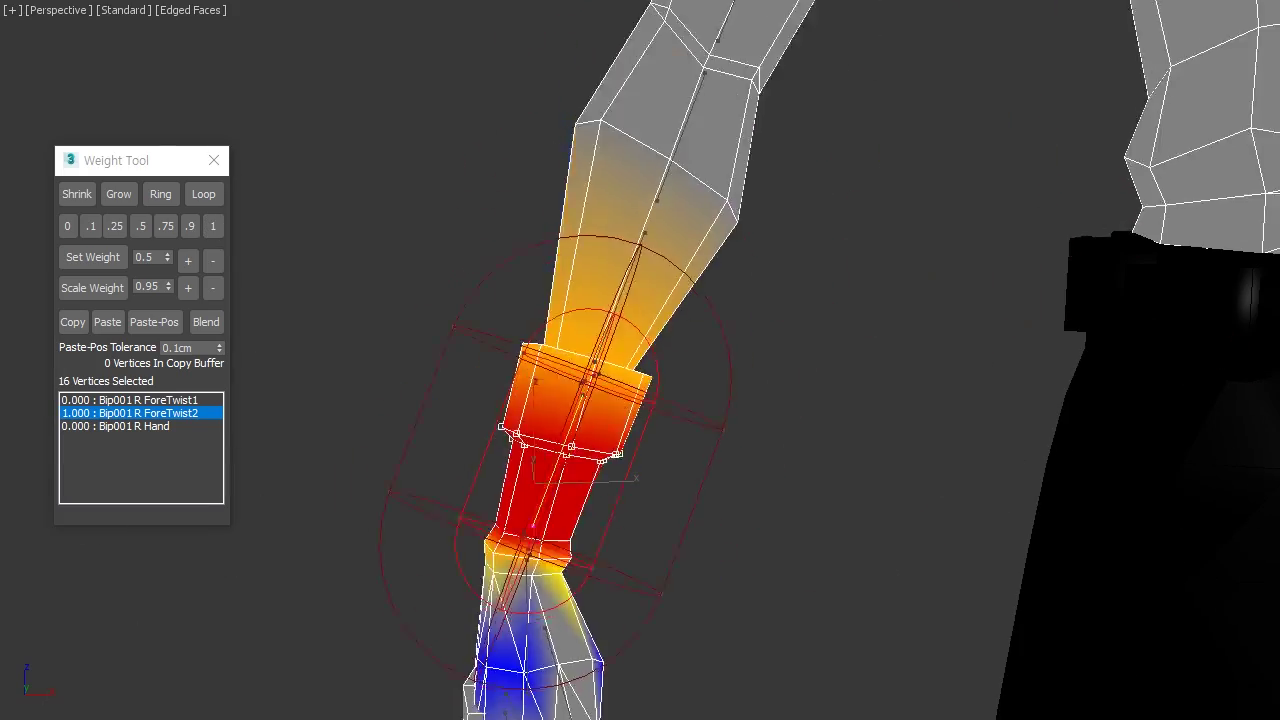
{"action": "key", "text": "F3"}
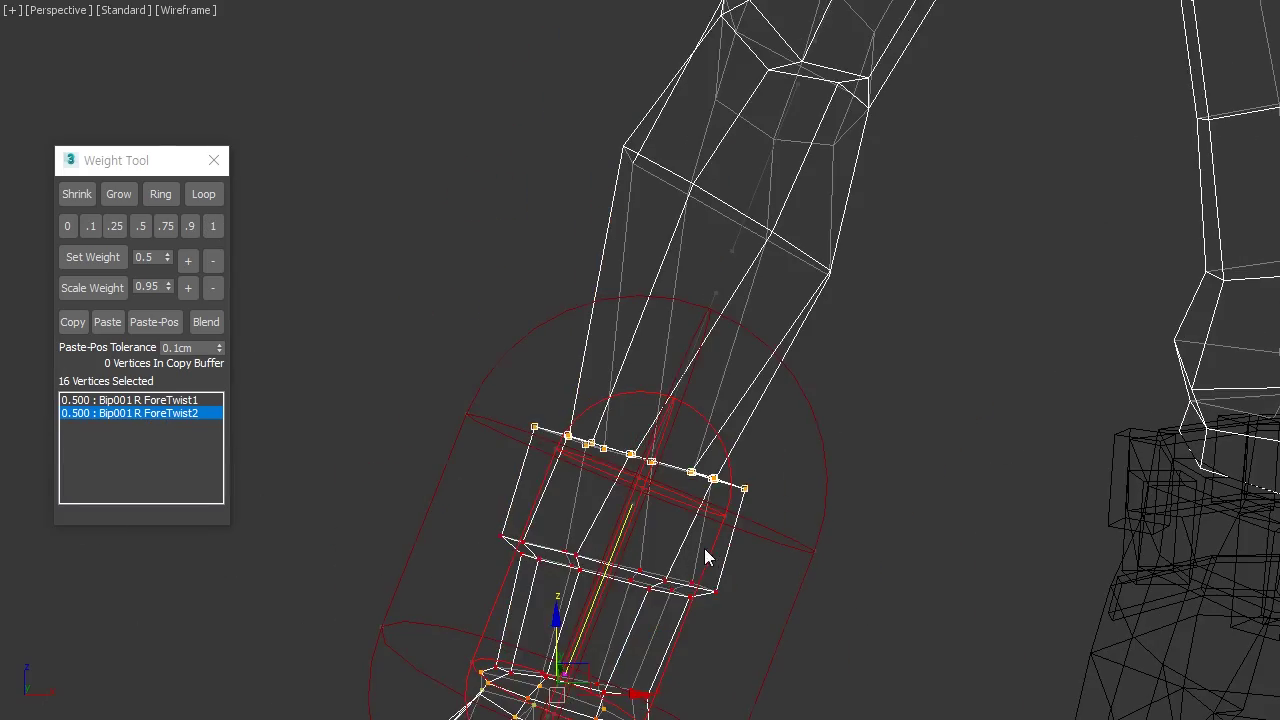
{"action": "key", "text": "F3"}
Box-select the right-hand finger vertices through the wireframe view
{"action": "scroll", "coordinate": [917, 548], "scroll_direction": "down", "scroll_amount": 3}
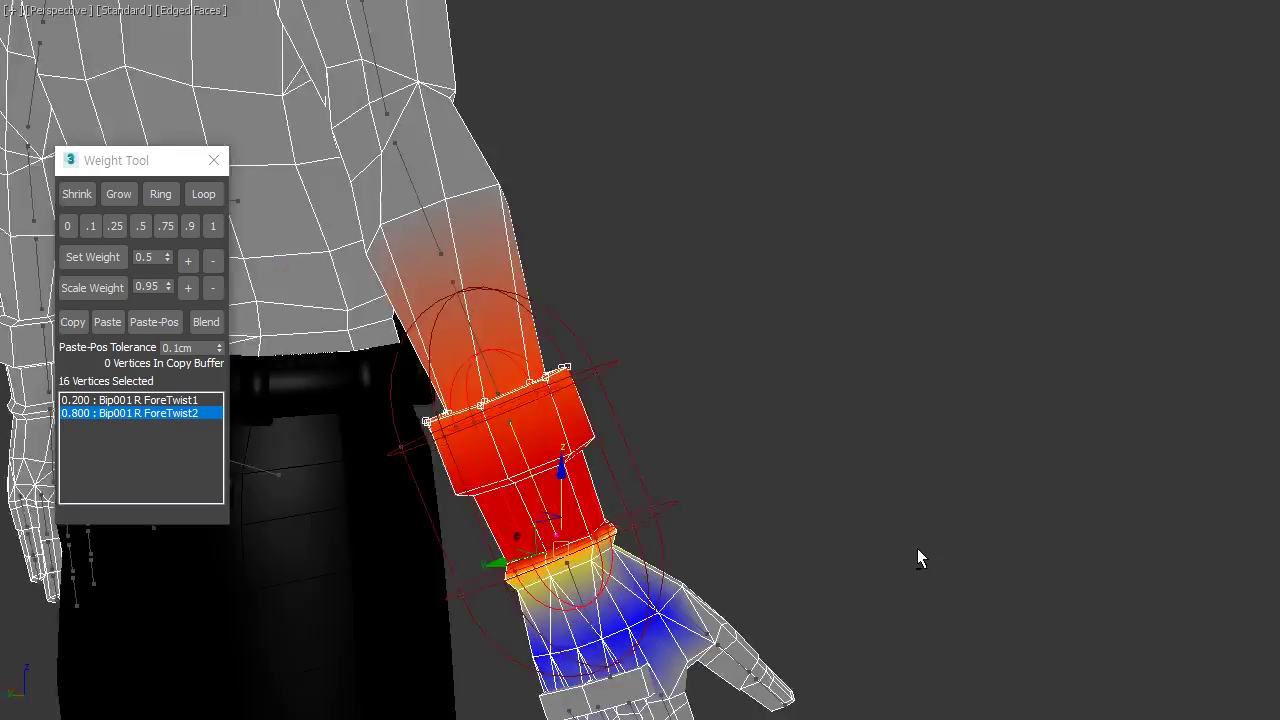
{"action": "scroll", "coordinate": [917, 548], "scroll_direction": "down", "scroll_amount": 2}
{"action": "scroll", "coordinate": [917, 548], "scroll_direction": "down", "scroll_amount": 1}
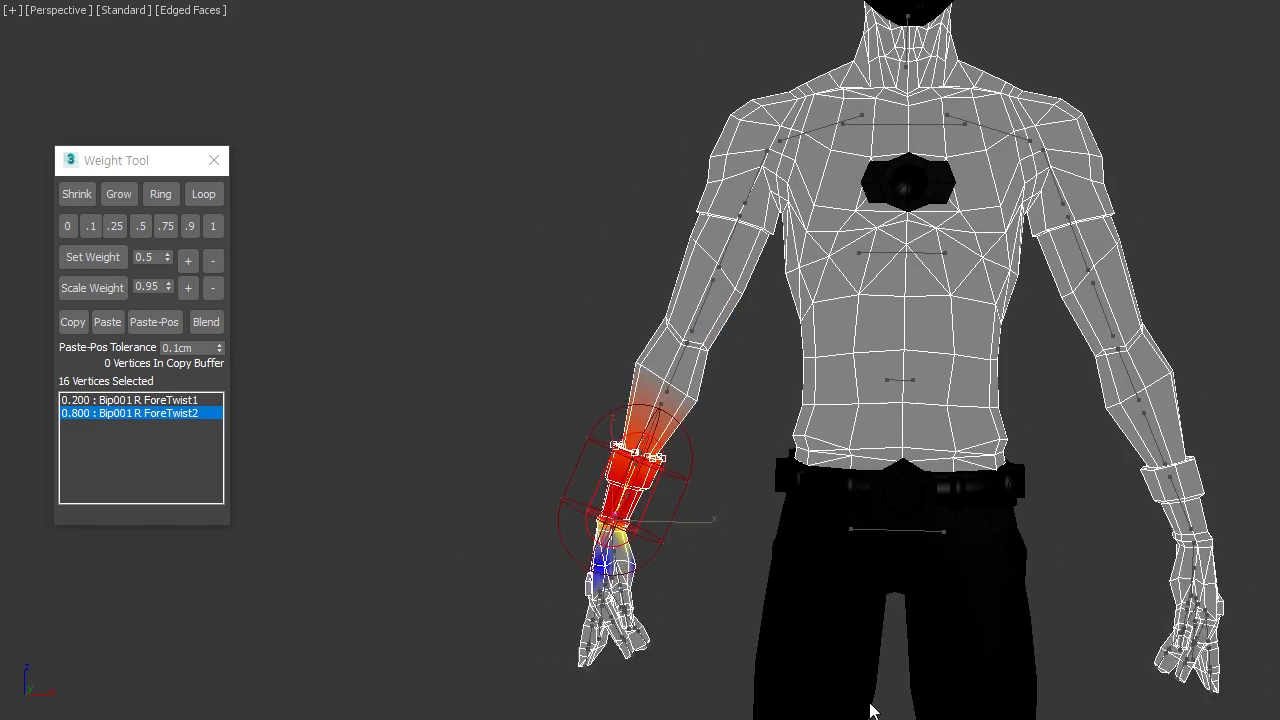
{"action": "mouse_move", "coordinate": [870, 710]}
{"action": "middle_mouse_down", "text": "alt"}
{"action": "mouse_move", "coordinate": [703, 434]}
{"action": "mouse_move", "coordinate": [940, 274]}
{"action": "mouse_move", "coordinate": [678, 277]}
{"action": "middle_mouse_up", "text": "alt"}
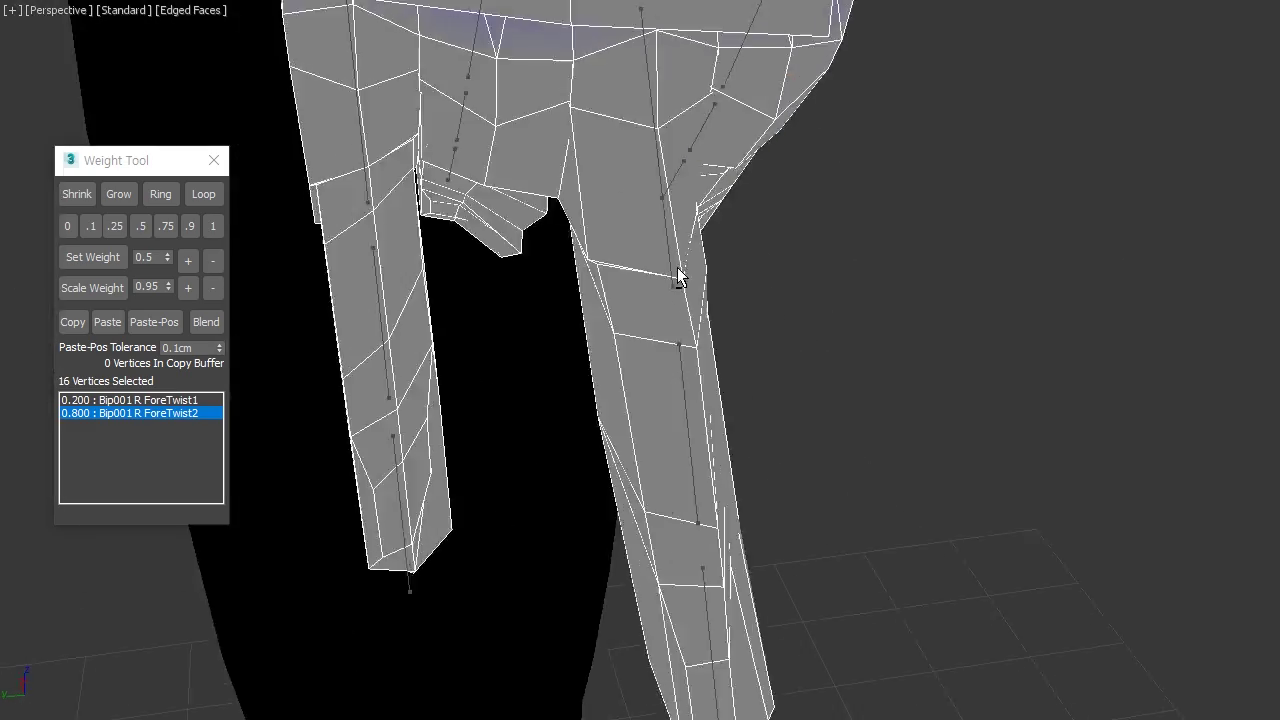
{"action": "key", "text": "F3"}
{"action": "left_click_drag", "start_coordinate": [568, 197], "coordinate": [888, 496]}
{"action": "left_click_drag", "start_coordinate": [601, 642], "coordinate": [601, 642], "text": "ctrl"}
{"action": "key", "text": "F3"}
{"action": "mouse_move", "coordinate": [601, 642]}
{"action": "middle_mouse_down", "text": "alt"}
{"action": "mouse_move", "coordinate": [600, 374]}
{"action": "mouse_move", "coordinate": [729, 352]}
{"action": "mouse_move", "coordinate": [889, 423]}
{"action": "mouse_move", "coordinate": [606, 380]}
{"action": "mouse_move", "coordinate": [697, 340]}
{"action": "mouse_move", "coordinate": [601, 425]}
{"action": "middle_mouse_up", "text": "alt"}
{"action": "key", "text": "F3"}
{"action": "left_click", "coordinate": [729, 352], "text": "ctrl"}
Give the selected finger vertices full Finger22 weight
{"action": "key", "text": "F3"}
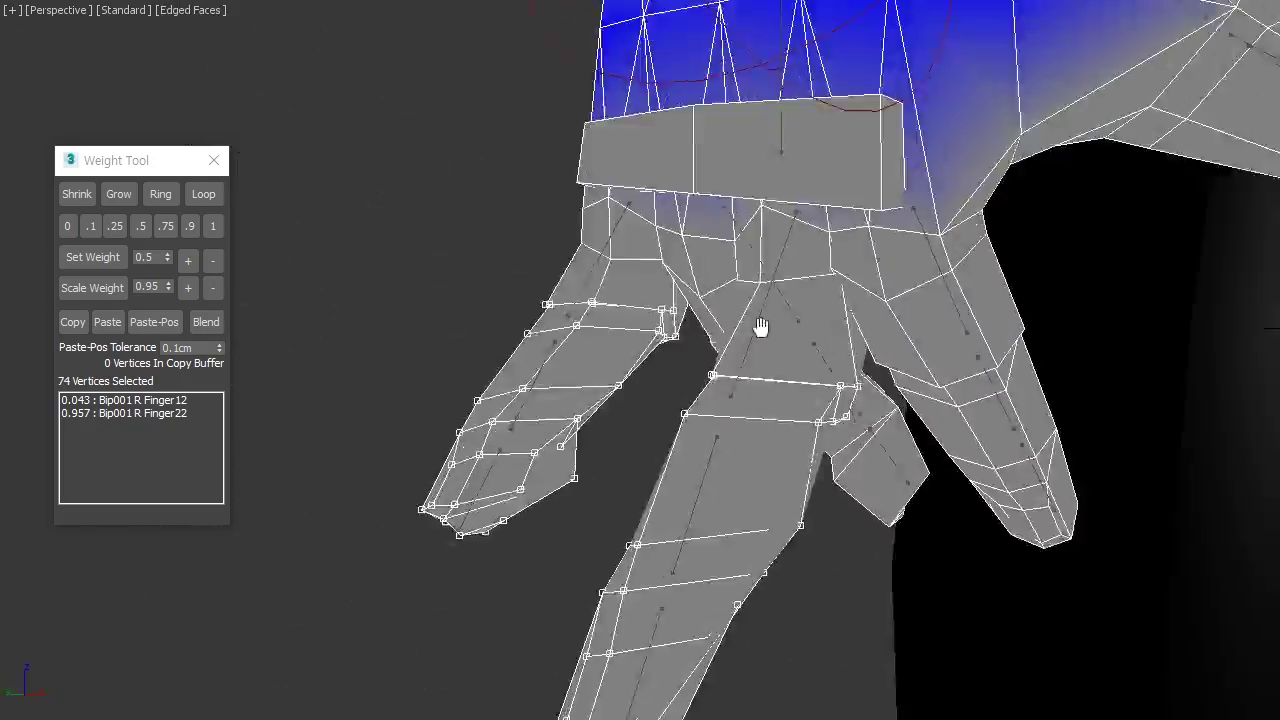
{"action": "scroll", "coordinate": [763, 329], "scroll_direction": "down", "scroll_amount": 3}
{"action": "scroll", "coordinate": [682, 377], "scroll_direction": "up", "scroll_amount": 3}
{"action": "middle_click_drag", "start_coordinate": [682, 377], "coordinate": [682, 377], "text": "alt"}
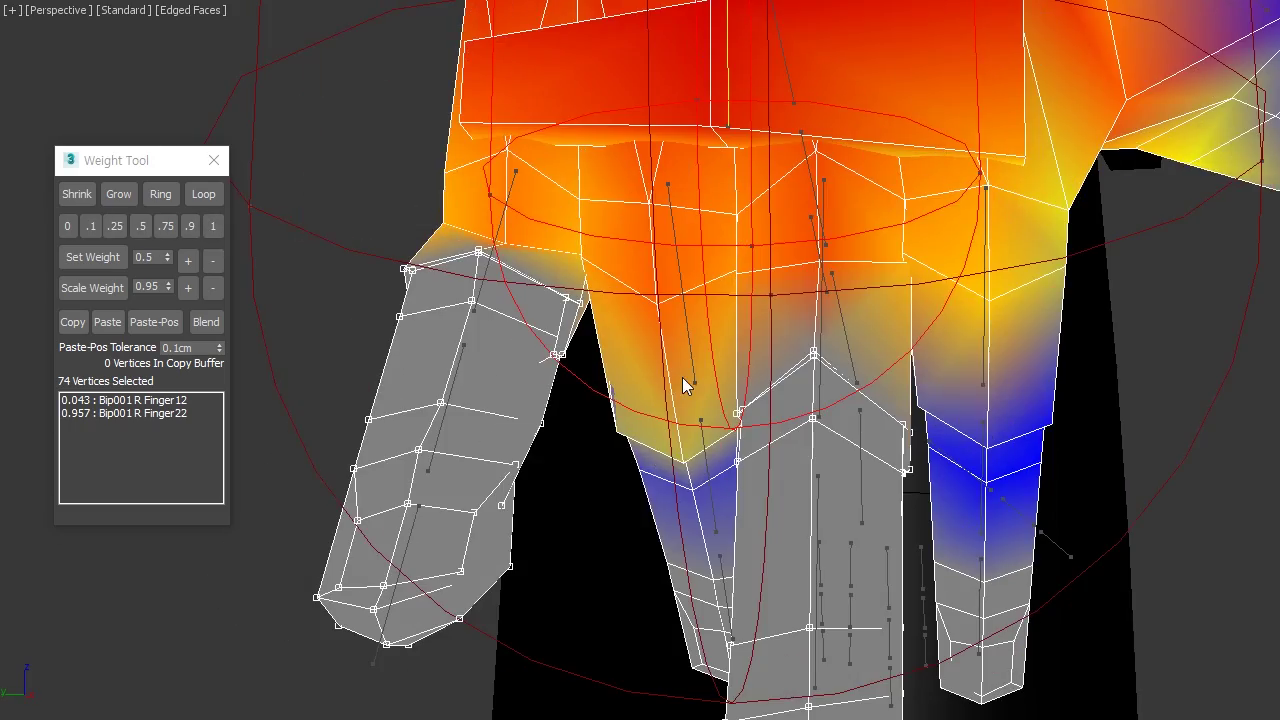
{"action": "left_click", "coordinate": [682, 377]}
{"action": "mouse_move", "coordinate": [746, 461]}
{"action": "middle_mouse_down", "text": "alt"}
{"action": "mouse_move", "coordinate": [689, 385]}
{"action": "mouse_move", "coordinate": [840, 541]}
{"action": "middle_mouse_up", "text": "alt"}
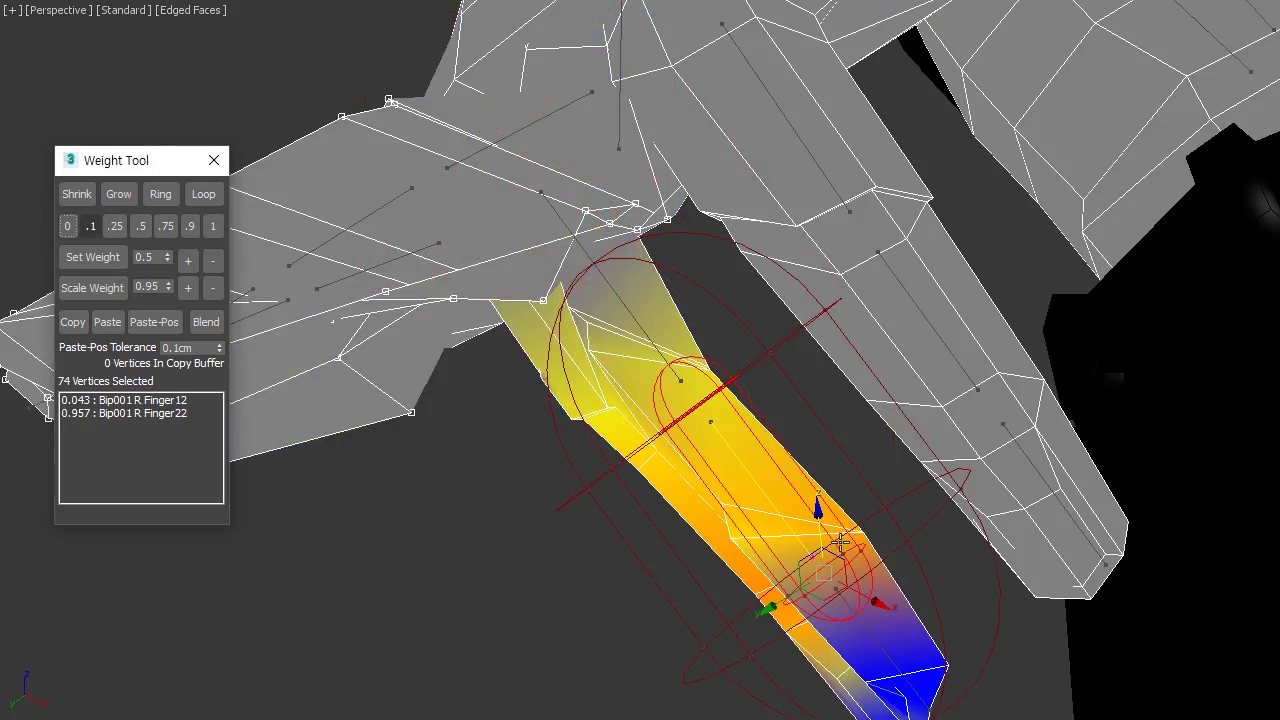
{"action": "middle_click_drag", "start_coordinate": [475, 318], "coordinate": [883, 402], "text": "alt"}
{"action": "middle_click_drag", "start_coordinate": [560, 420], "coordinate": [940, 605], "text": "alt"}
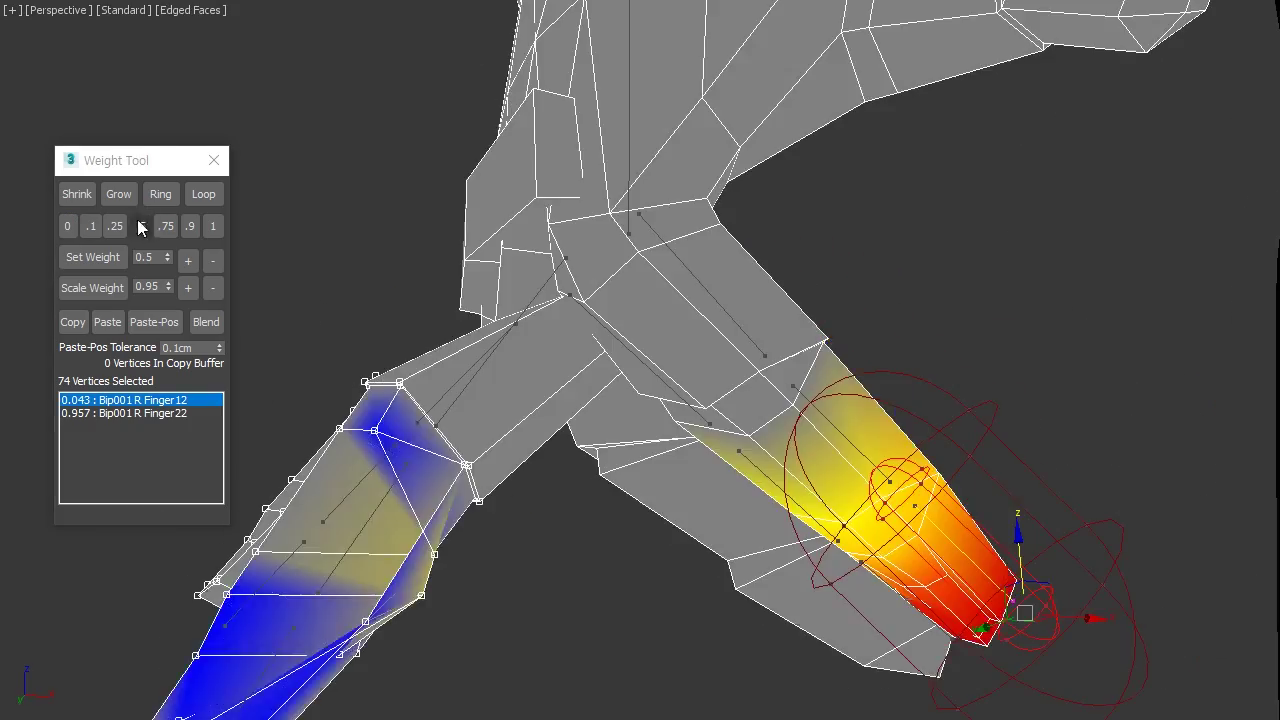
{"action": "left_click", "coordinate": [67, 226]}
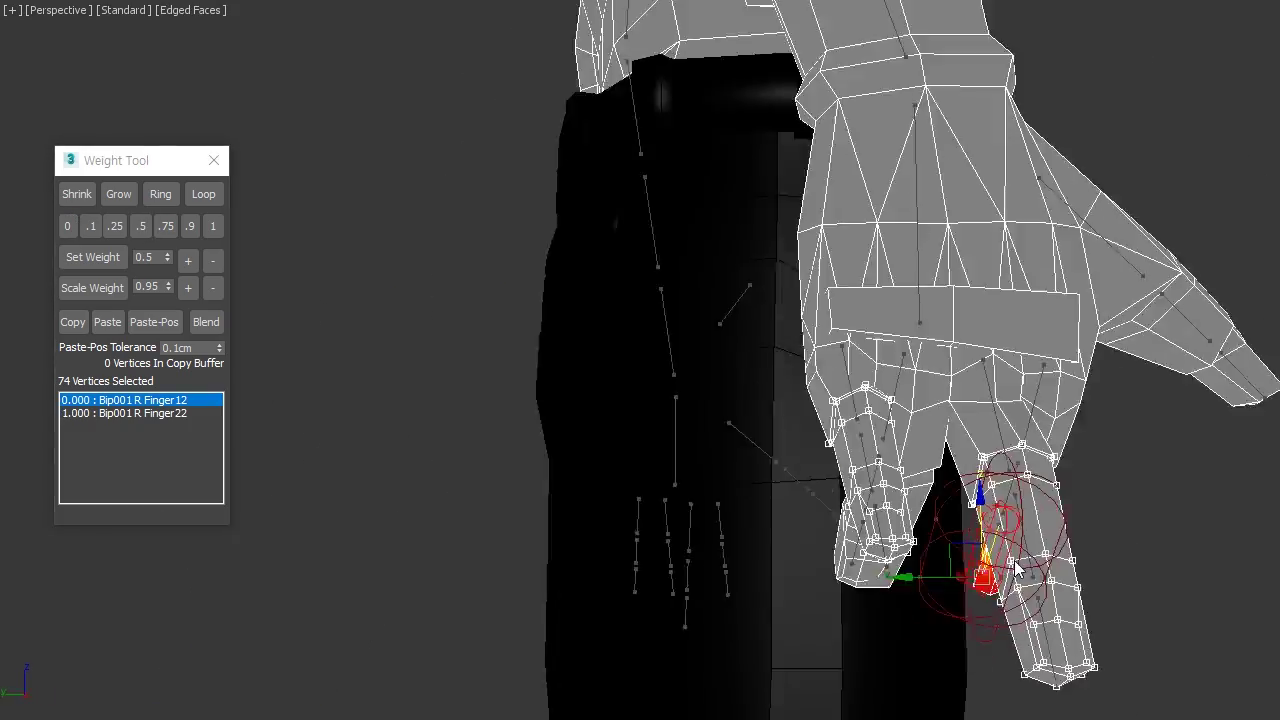
Zero the active bone's weight on the selected finger vertices
{"action": "middle_click_drag", "start_coordinate": [600, 400], "coordinate": [753, 360], "text": "alt"}
{"action": "key", "text": "F3"}
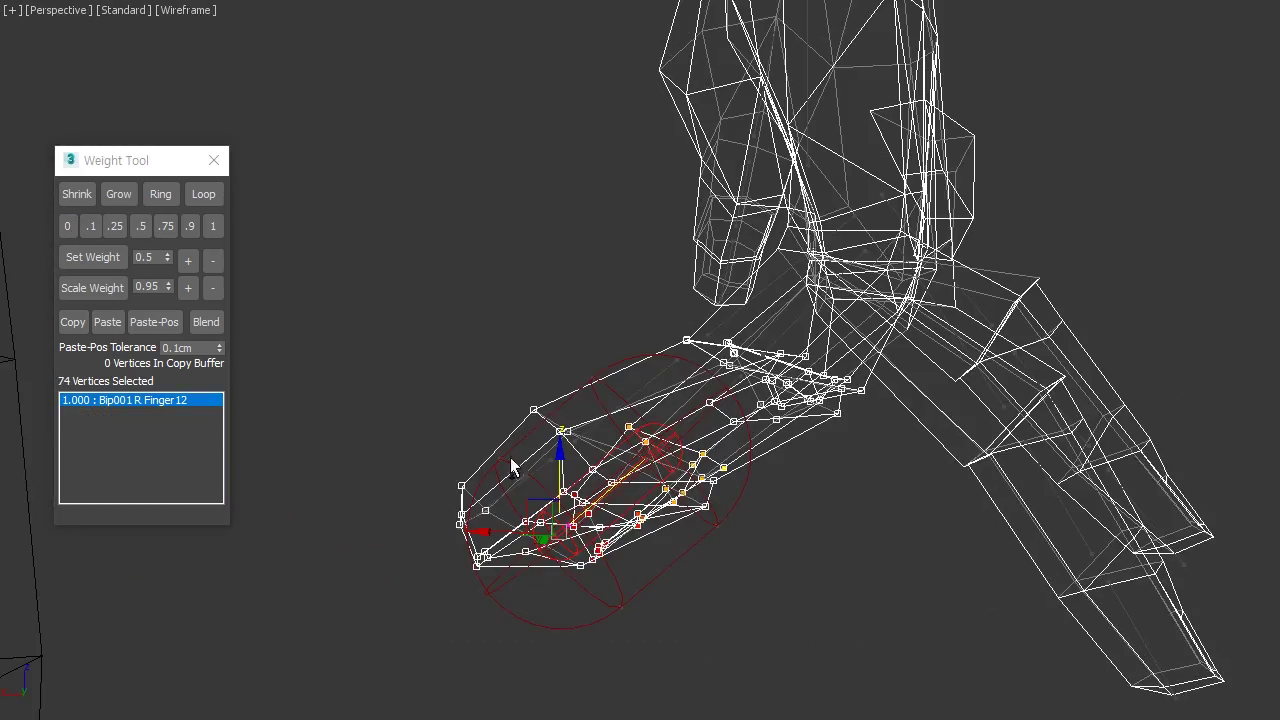
{"action": "key", "text": "F3"}
{"action": "mouse_move", "coordinate": [510, 467]}
{"action": "middle_mouse_down", "text": "alt"}
{"action": "mouse_move", "coordinate": [852, 510]}
{"action": "mouse_move", "coordinate": [881, 458]}
{"action": "mouse_move", "coordinate": [709, 486]}
{"action": "mouse_move", "coordinate": [760, 420]}
{"action": "middle_mouse_up", "text": "alt"}
{"action": "left_click", "coordinate": [67, 226]}
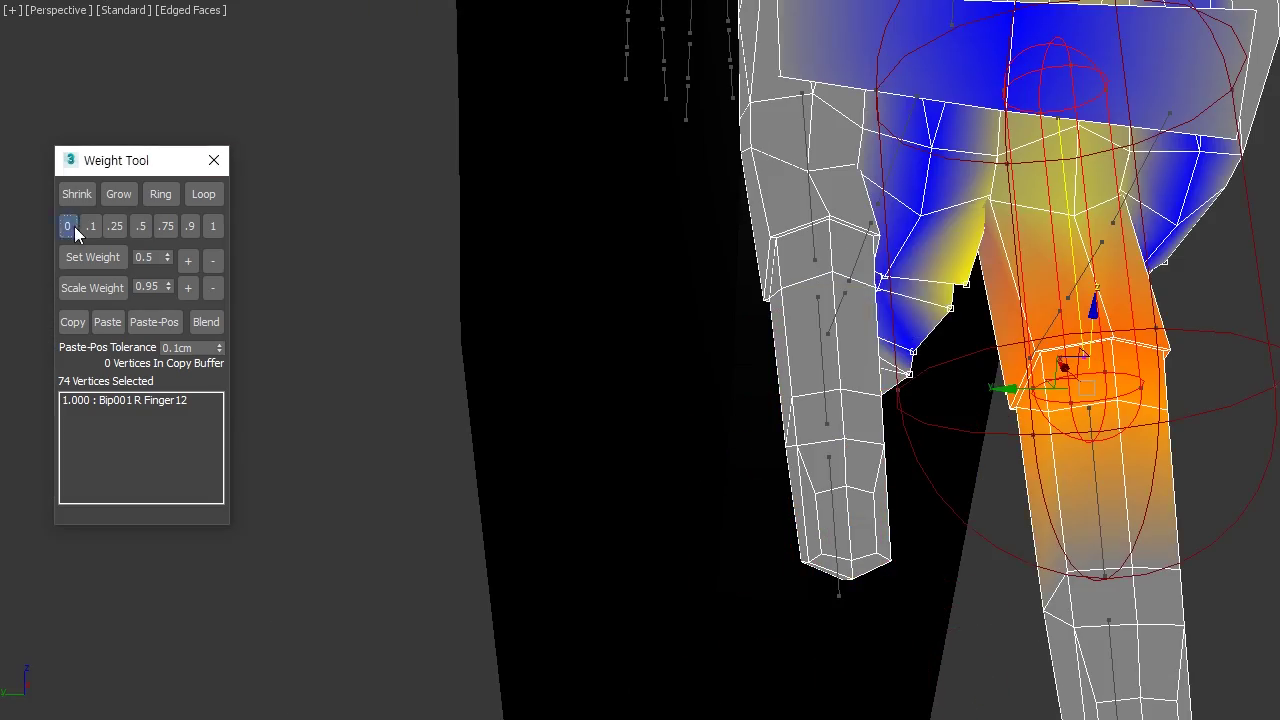
Select the thumb-joint vertices and make Finger0 the active bone
{"action": "mouse_move", "coordinate": [1096, 507]}
{"action": "middle_mouse_down", "text": "alt"}
{"action": "mouse_move", "coordinate": [908, 533]}
{"action": "mouse_move", "coordinate": [1082, 489]}
{"action": "mouse_move", "coordinate": [663, 509]}
{"action": "mouse_move", "coordinate": [860, 488]}
{"action": "mouse_move", "coordinate": [1014, 441]}
{"action": "mouse_move", "coordinate": [967, 503]}
{"action": "middle_mouse_up", "text": "alt"}
{"action": "key", "text": "F3"}
{"action": "left_click_drag", "start_coordinate": [1170, 698], "coordinate": [870, 496]}
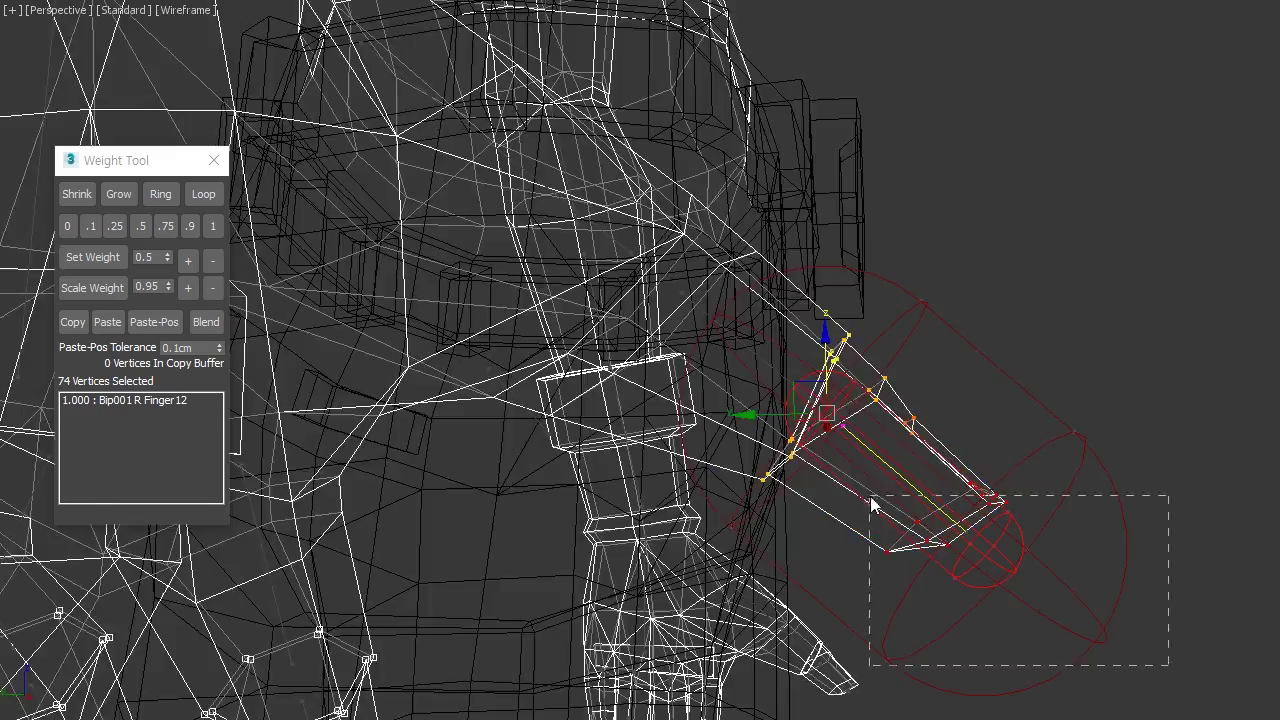
{"action": "key", "text": "F3"}
{"action": "scroll", "coordinate": [560, 366], "scroll_direction": "up", "scroll_amount": 3}
{"action": "key", "text": "F3"}
{"action": "left_click_drag", "start_coordinate": [497, 480], "coordinate": [572, 420]}
{"action": "scroll", "coordinate": [677, 391], "scroll_direction": "down", "scroll_amount": 2}
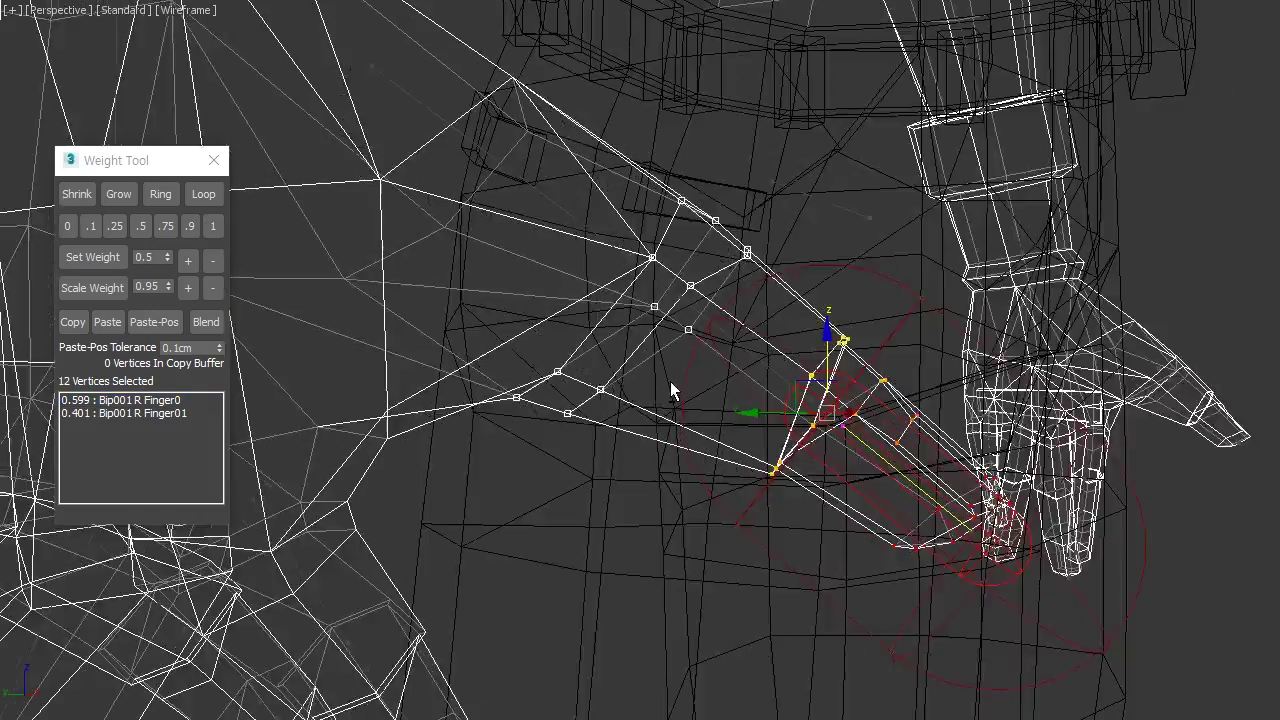
{"action": "key", "text": "F3"}
{"action": "middle_click_drag", "start_coordinate": [677, 391], "coordinate": [353, 236], "text": "alt"}
{"action": "left_click", "coordinate": [652, 261]}
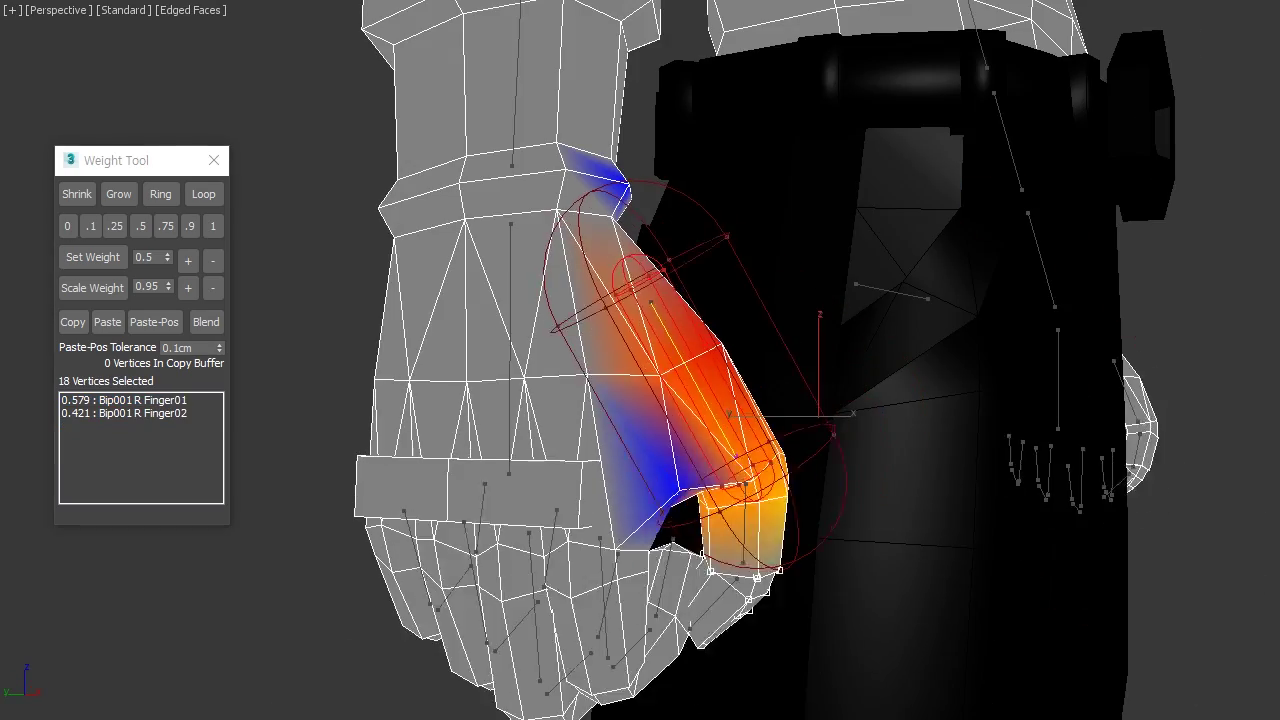
Reselect vertices on the back of the hand, thumb base and little-finger knuckle
{"action": "mouse_move", "coordinate": [355, 496]}
{"action": "middle_mouse_down", "text": "alt"}
{"action": "mouse_move", "coordinate": [557, 529]}
{"action": "mouse_move", "coordinate": [528, 467]}
{"action": "middle_mouse_up", "text": "alt"}
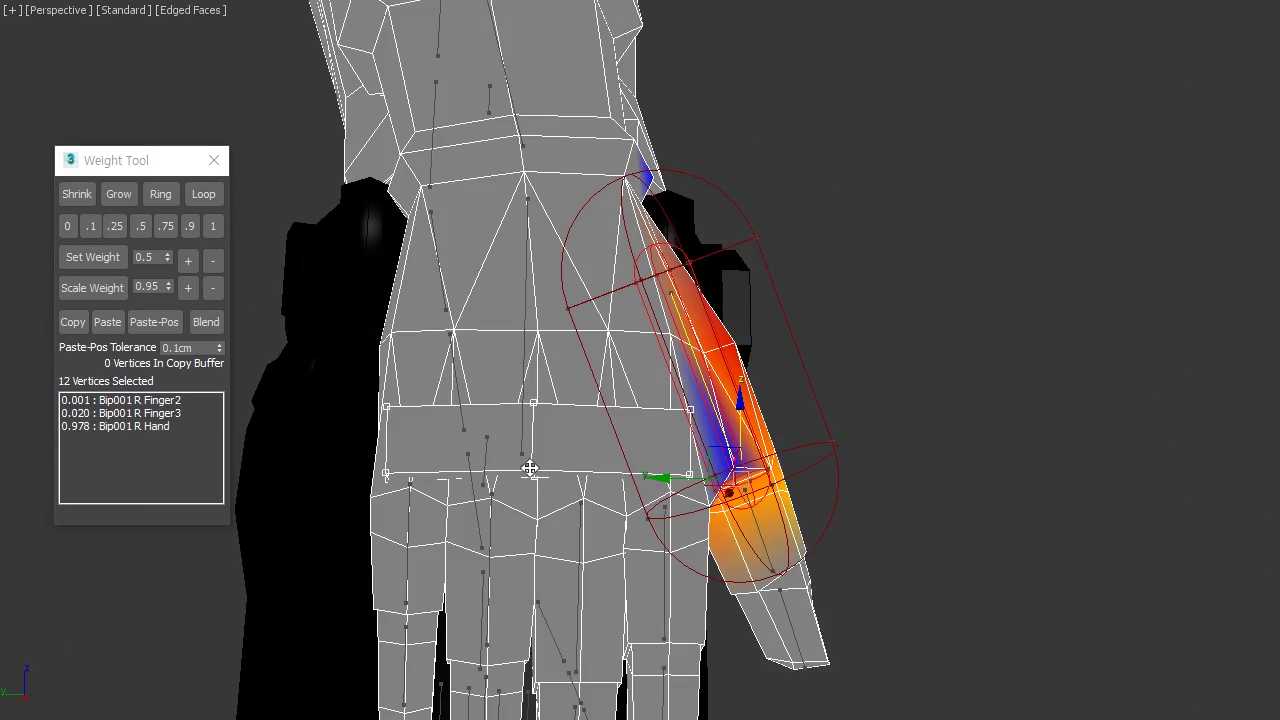
{"action": "key", "text": "ctrl+d"}
{"action": "middle_click_drag", "start_coordinate": [560, 400], "coordinate": [600, 400], "text": "alt"}
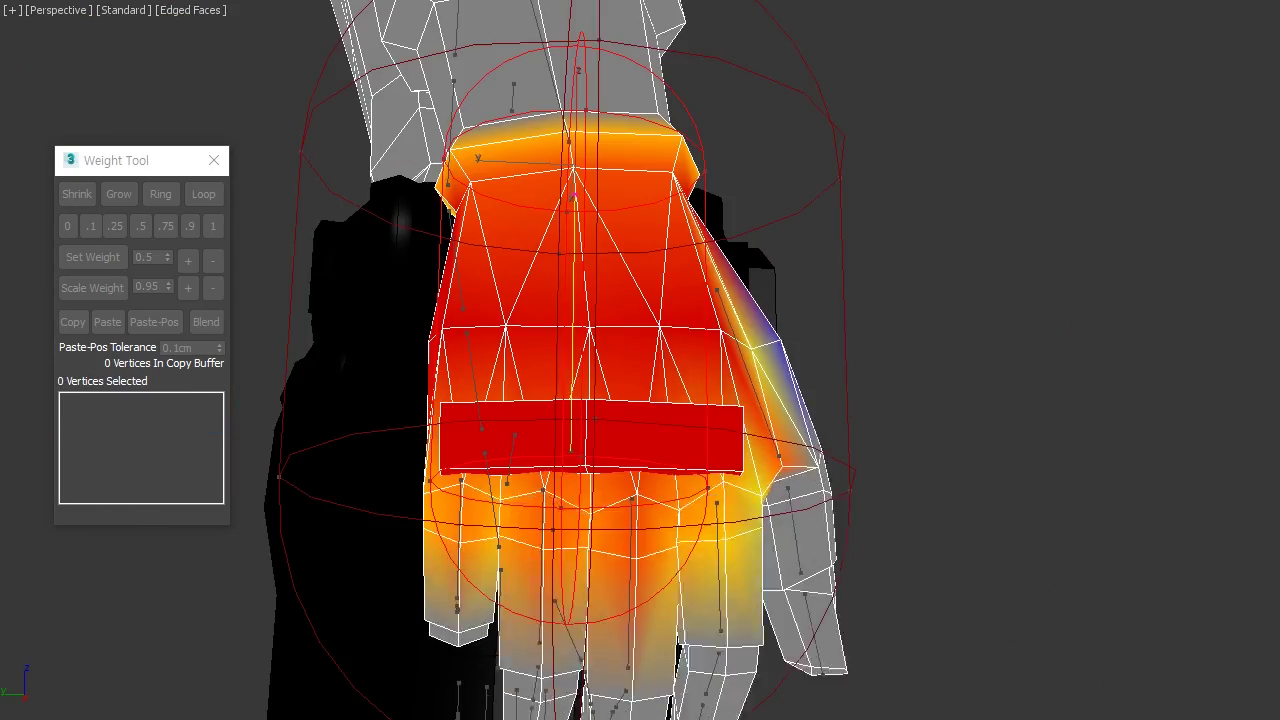
{"action": "scroll", "coordinate": [555, 527], "scroll_direction": "up", "scroll_amount": 5}
{"action": "left_click_drag", "start_coordinate": [580, 480], "coordinate": [622, 500]}
{"action": "middle_click_drag", "start_coordinate": [622, 500], "coordinate": [716, 488], "text": "alt"}
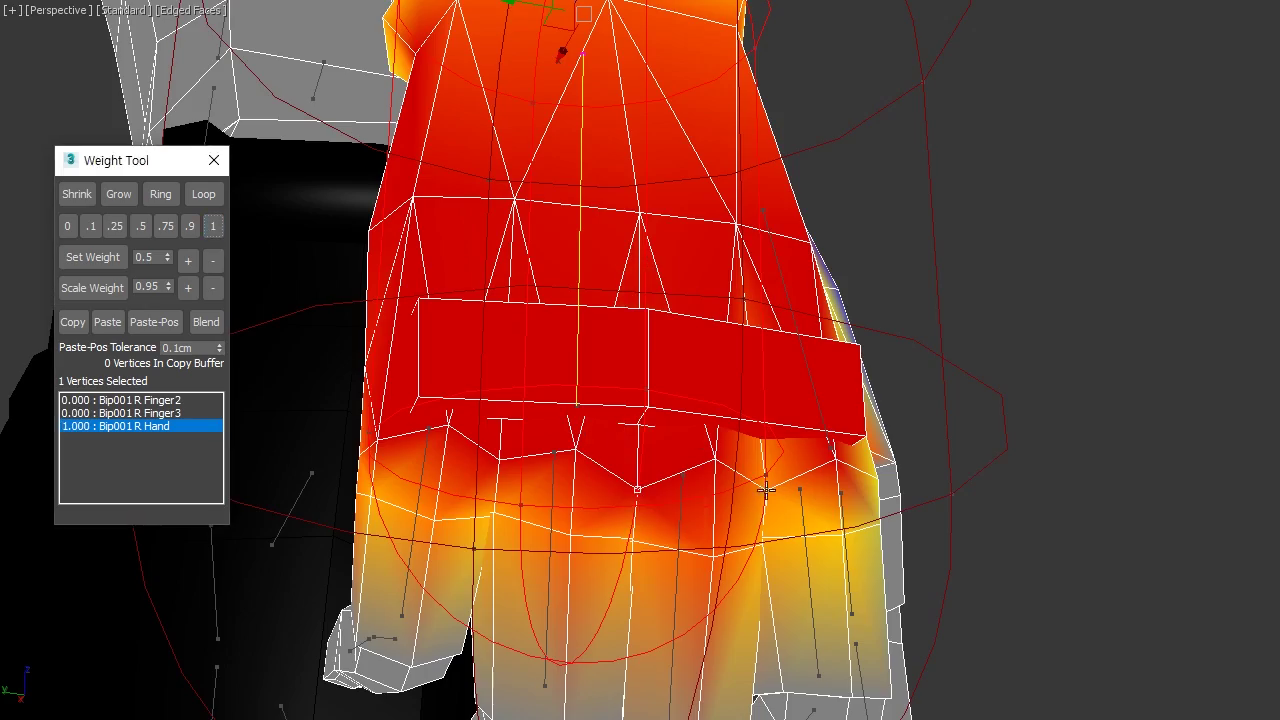
{"action": "middle_click_drag", "start_coordinate": [664, 477], "coordinate": [766, 486], "text": "alt"}
{"action": "left_click", "coordinate": [788, 485]}
{"action": "mouse_move", "coordinate": [755, 565]}
{"action": "middle_mouse_down", "text": "alt"}
{"action": "mouse_move", "coordinate": [740, 371]}
{"action": "mouse_move", "coordinate": [857, 623]}
{"action": "mouse_move", "coordinate": [844, 483]}
{"action": "mouse_move", "coordinate": [741, 470]}
{"action": "middle_mouse_up", "text": "alt"}
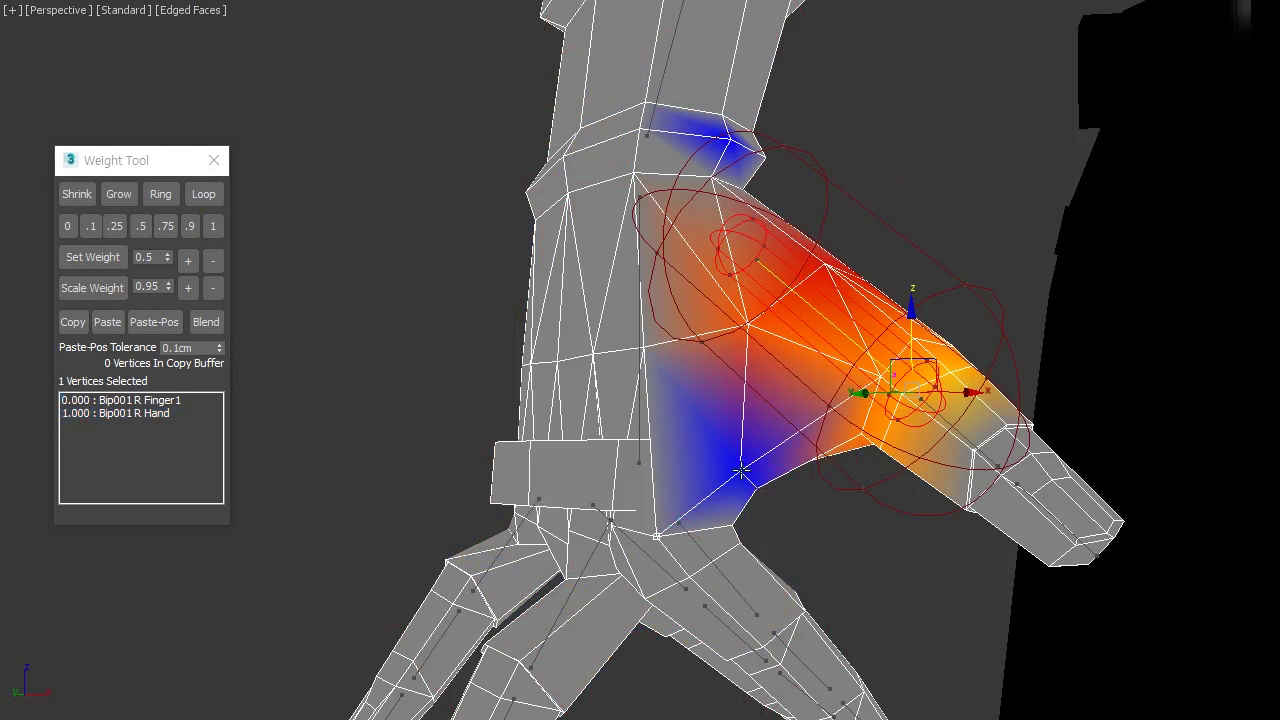
{"action": "mouse_move", "coordinate": [858, 521]}
{"action": "middle_mouse_down", "text": "alt"}
{"action": "mouse_move", "coordinate": [837, 460]}
{"action": "mouse_move", "coordinate": [957, 432]}
{"action": "middle_mouse_up", "text": "alt"}
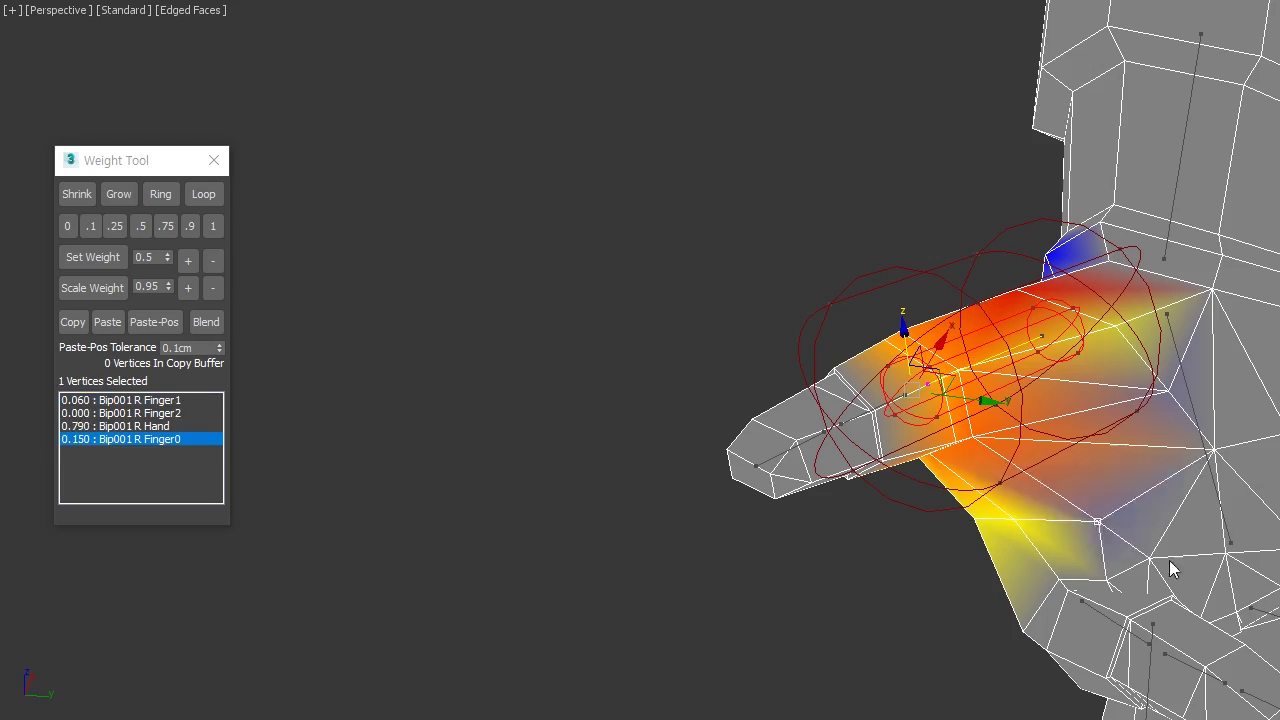
{"action": "mouse_move", "coordinate": [1192, 437]}
{"action": "middle_mouse_down", "text": "alt"}
{"action": "mouse_move", "coordinate": [953, 417]}
{"action": "mouse_move", "coordinate": [774, 478]}
{"action": "mouse_move", "coordinate": [800, 491]}
{"action": "mouse_move", "coordinate": [780, 500]}
{"action": "mouse_move", "coordinate": [740, 470]}
{"action": "middle_mouse_up", "text": "alt"}
{"action": "left_click", "coordinate": [774, 478]}
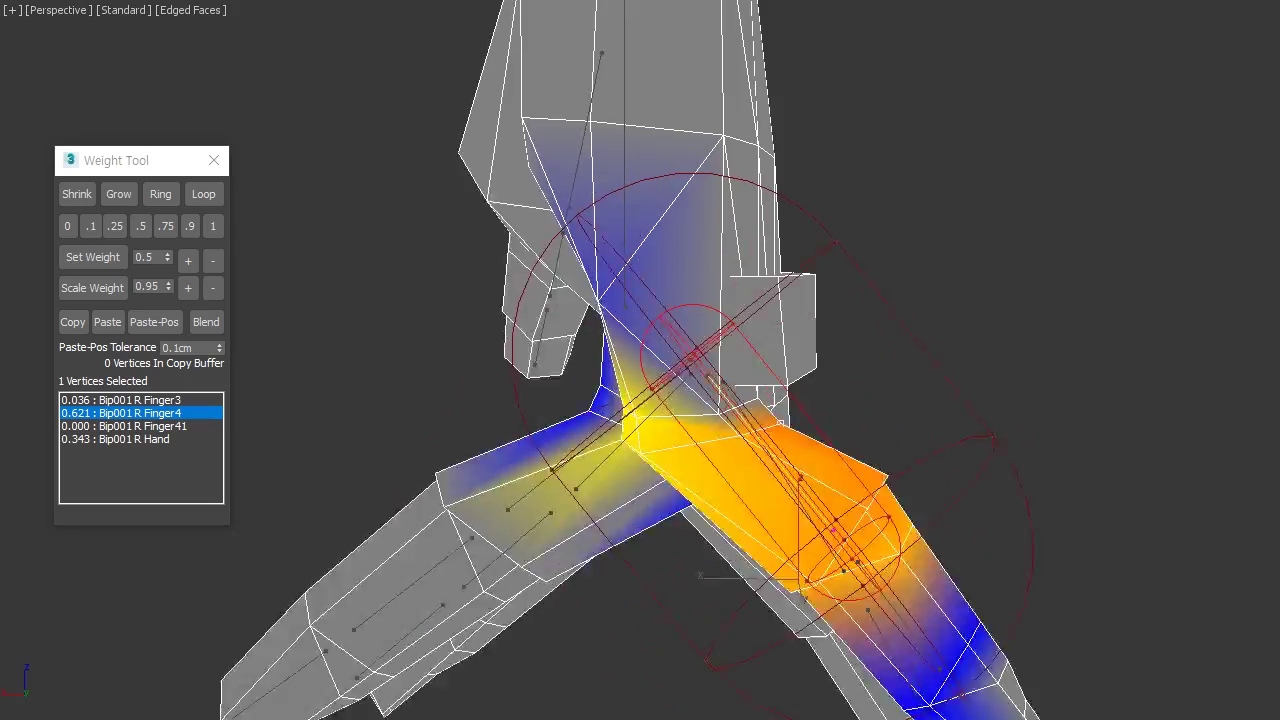
Box-select the little-finger knuckle vertices in wireframe
{"action": "key", "text": "F3"}
{"action": "left_click_drag", "start_coordinate": [1042, 594], "coordinate": [801, 624]}
{"action": "key", "text": "F3"}
{"action": "middle_click_drag", "start_coordinate": [801, 624], "coordinate": [818, 533], "text": "alt"}
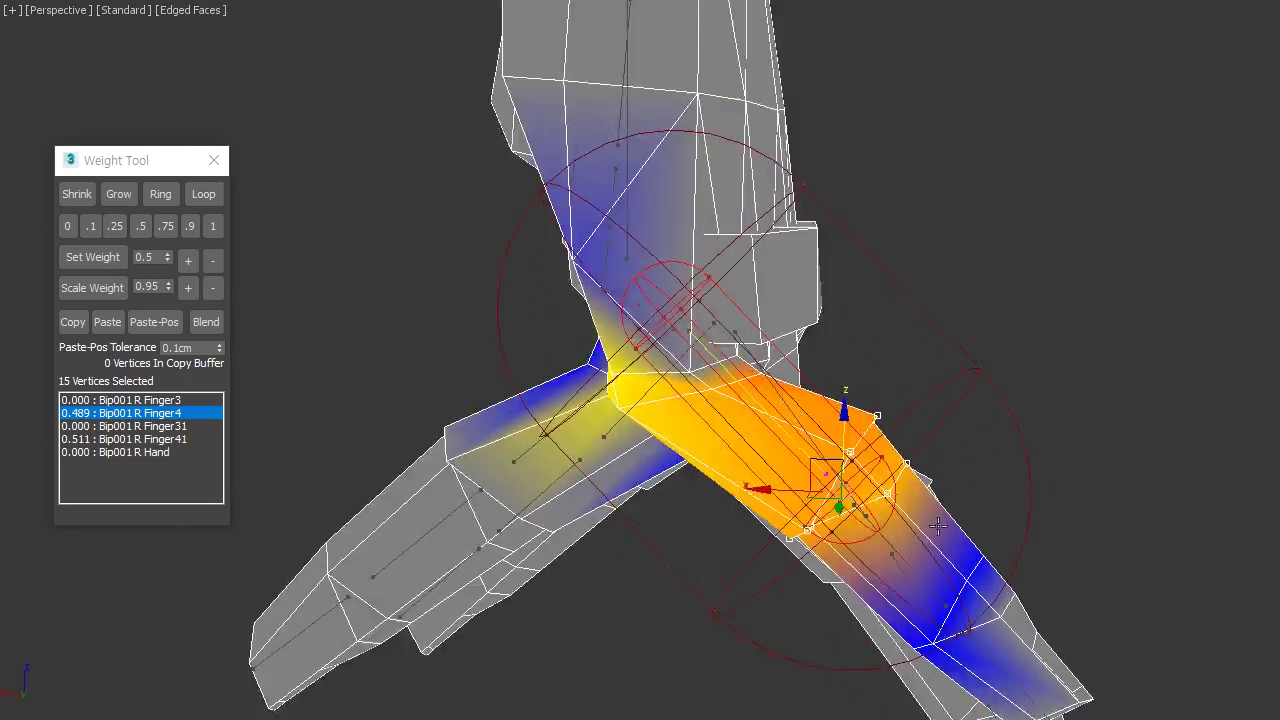
{"action": "key", "text": "F3"}
{"action": "left_click_drag", "start_coordinate": [1075, 380], "coordinate": [818, 533]}
{"action": "key", "text": "F3"}
{"action": "middle_click_drag", "start_coordinate": [818, 533], "coordinate": [935, 718], "text": "alt"}
Add three more knuckle vertices and give them full Finger41 weight
{"action": "key", "text": "F3"}
{"action": "left_click_drag", "start_coordinate": [834, 343], "coordinate": [931, 537]}
{"action": "key", "text": "F3"}
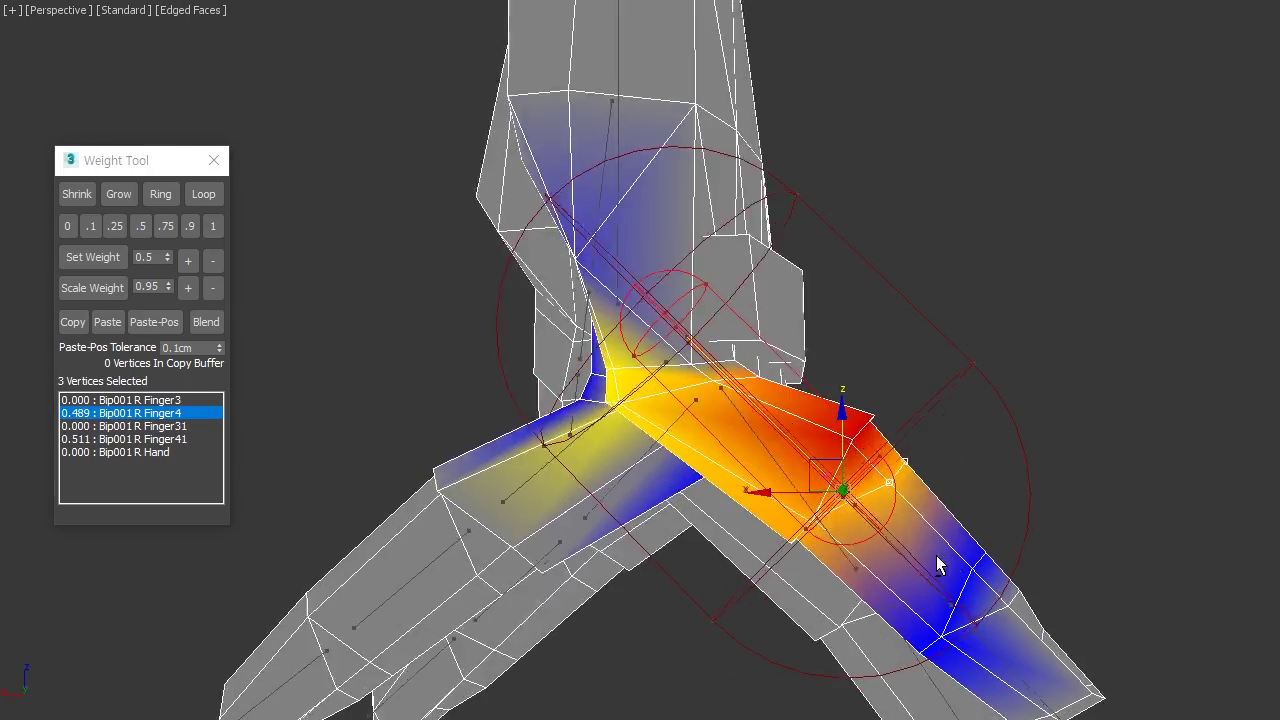
{"action": "mouse_move", "coordinate": [943, 560]}
{"action": "middle_mouse_down", "text": "alt"}
{"action": "mouse_move", "coordinate": [396, 344]}
{"action": "mouse_move", "coordinate": [600, 450]}
{"action": "mouse_move", "coordinate": [757, 580]}
{"action": "mouse_move", "coordinate": [760, 600]}
{"action": "mouse_move", "coordinate": [800, 560]}
{"action": "mouse_move", "coordinate": [700, 555]}
{"action": "middle_mouse_up", "text": "alt"}
{"action": "left_click", "coordinate": [212, 225]}
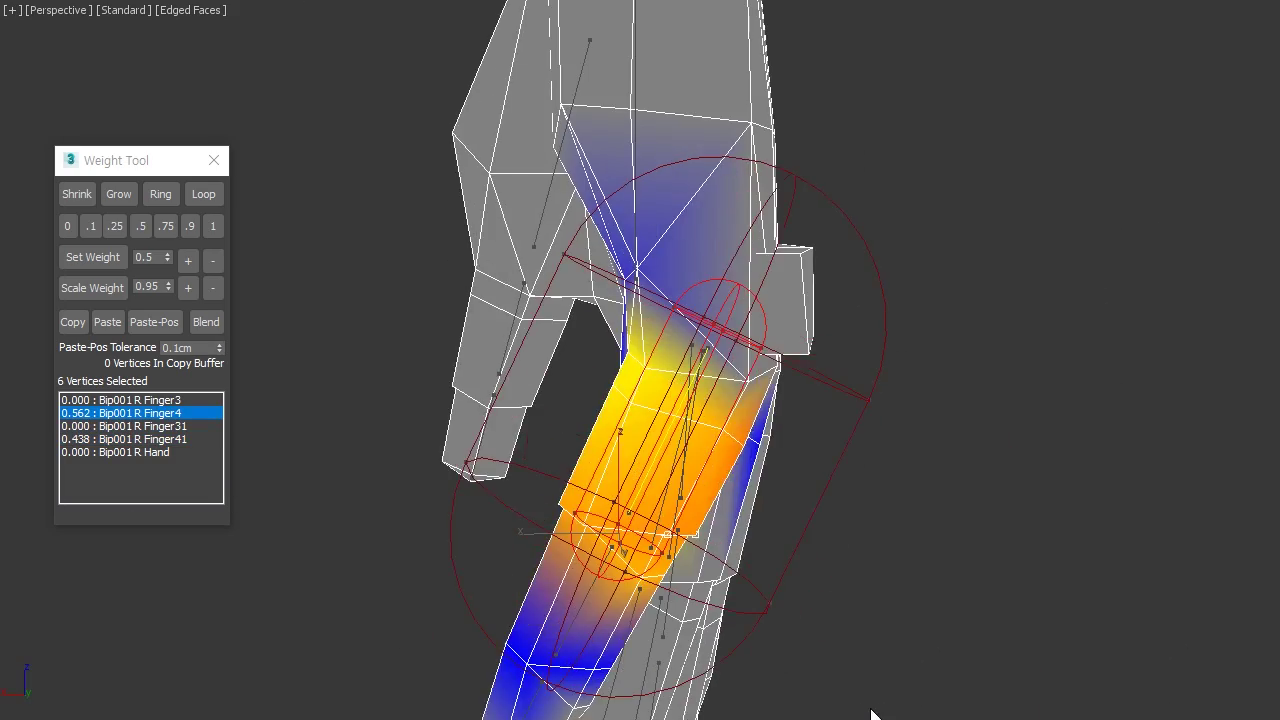
{"action": "scroll", "coordinate": [880, 713], "scroll_direction": "up", "scroll_amount": 5}
{"action": "scroll", "coordinate": [833, 575], "scroll_direction": "up", "scroll_amount": 3}
Reweight the thumb-base vertex to 0.715 Finger0 and 0.285 Hand
{"action": "mouse_move", "coordinate": [734, 509]}
{"action": "middle_mouse_down", "text": "alt"}
{"action": "mouse_move", "coordinate": [786, 519]}
{"action": "mouse_move", "coordinate": [827, 472]}
{"action": "mouse_move", "coordinate": [612, 390]}
{"action": "mouse_move", "coordinate": [512, 395]}
{"action": "middle_mouse_up", "text": "alt"}
{"action": "left_click", "coordinate": [618, 395]}
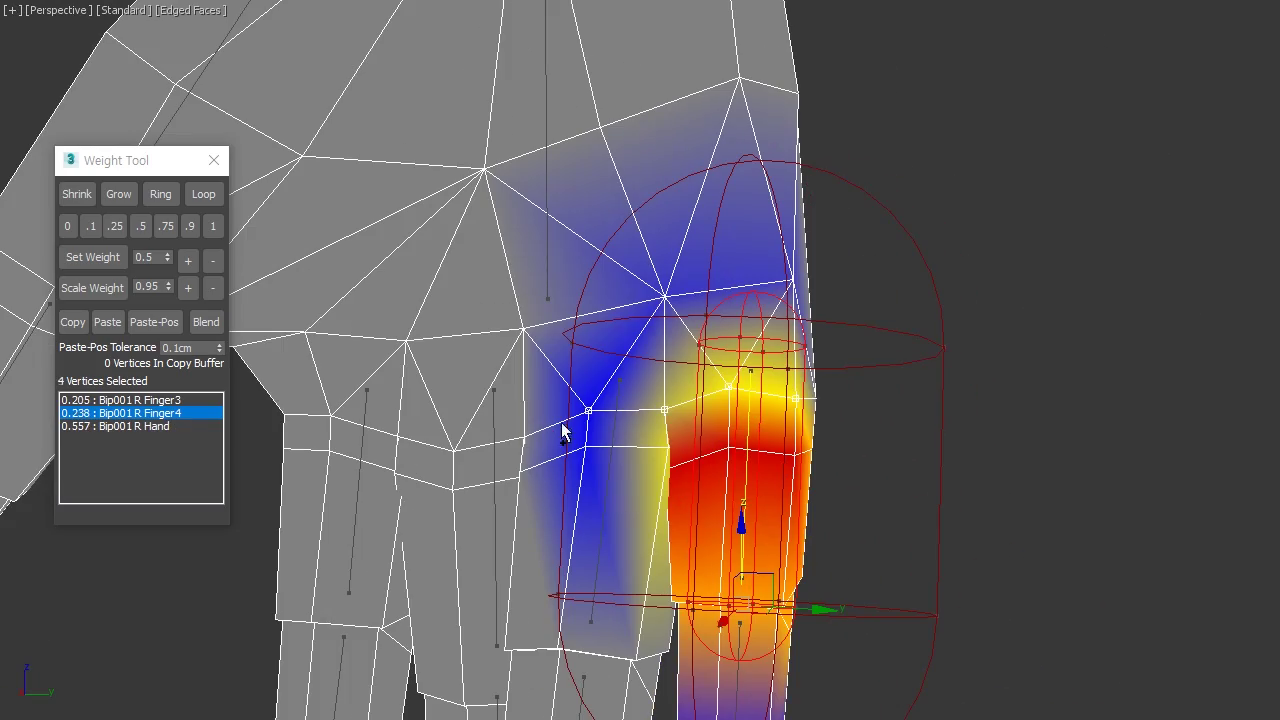
{"action": "left_click", "coordinate": [115, 426]}
{"action": "left_click", "coordinate": [213, 226]}
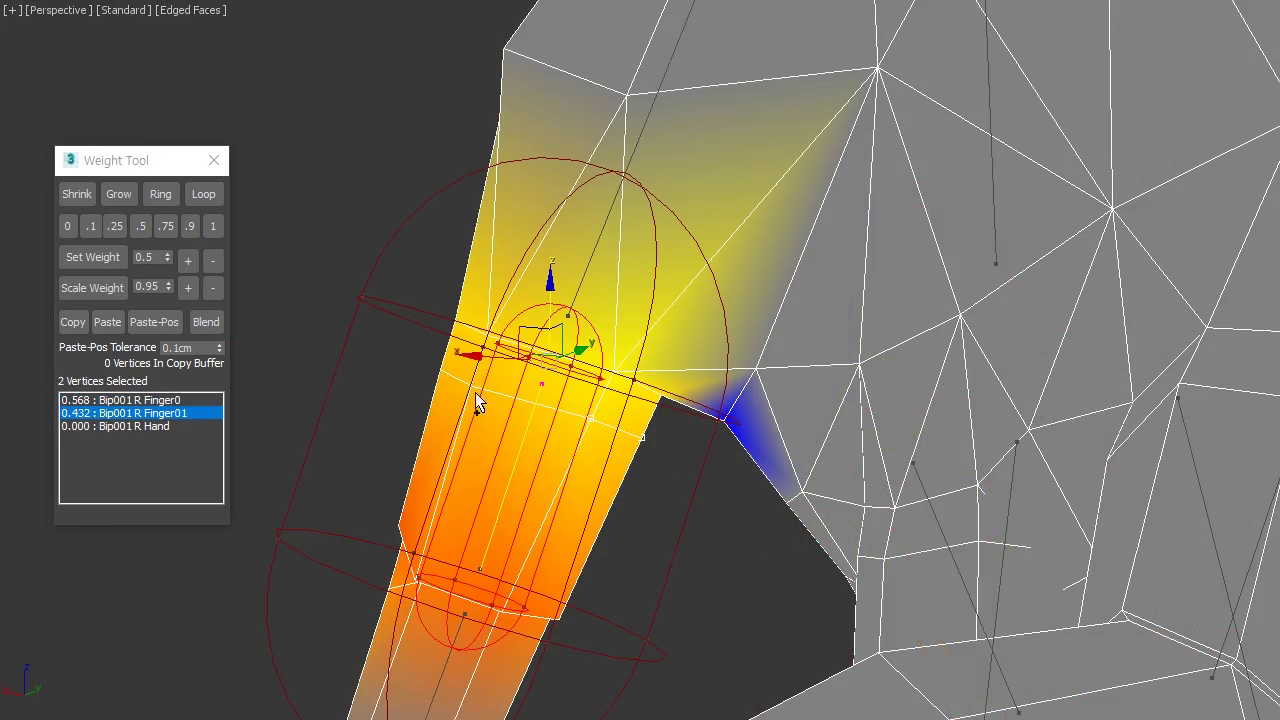
Select another thumb vertex ring, then frame the whole character from the front in wireframe
{"action": "middle_click_drag", "start_coordinate": [660, 422], "coordinate": [645, 482], "text": "alt"}
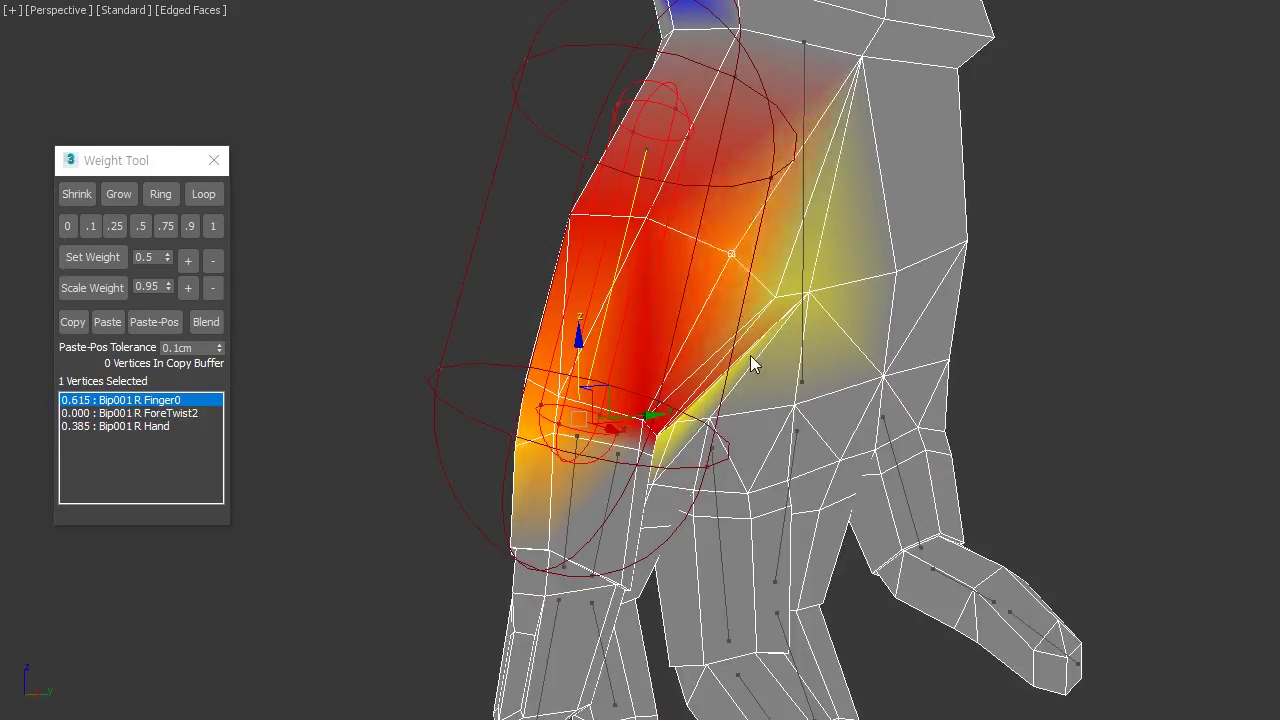
{"action": "mouse_move", "coordinate": [752, 365]}
{"action": "middle_mouse_down", "text": "alt"}
{"action": "mouse_move", "coordinate": [829, 400]}
{"action": "mouse_move", "coordinate": [877, 375]}
{"action": "mouse_move", "coordinate": [797, 459]}
{"action": "mouse_move", "coordinate": [449, 430]}
{"action": "mouse_move", "coordinate": [904, 717]}
{"action": "mouse_move", "coordinate": [734, 474]}
{"action": "mouse_move", "coordinate": [972, 717]}
{"action": "mouse_move", "coordinate": [1100, 719]}
{"action": "mouse_move", "coordinate": [803, 557]}
{"action": "mouse_move", "coordinate": [1003, 691]}
{"action": "mouse_move", "coordinate": [1003, 719]}
{"action": "middle_mouse_up", "text": "alt"}
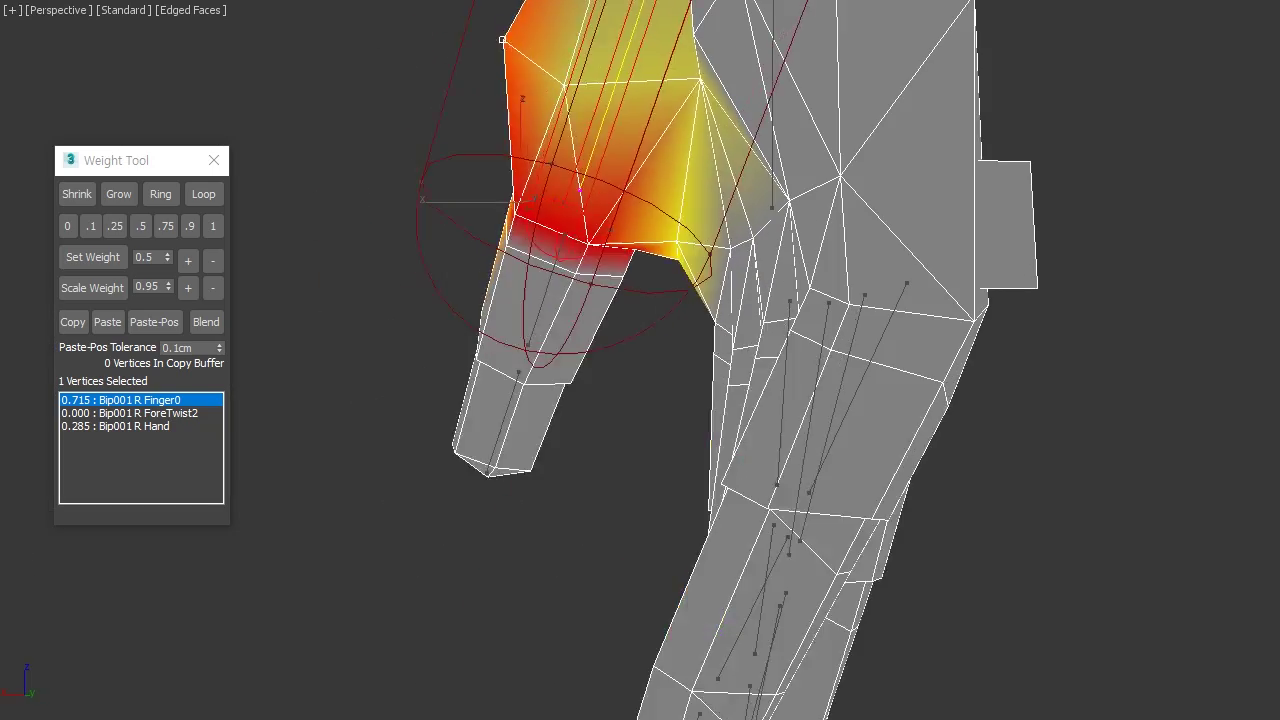
{"action": "key", "text": "f"}
{"action": "key", "text": "F3"}
Return to a shaded, edged perspective view of the hand
{"action": "scroll", "coordinate": [691, 354], "scroll_direction": "up", "scroll_amount": 5}
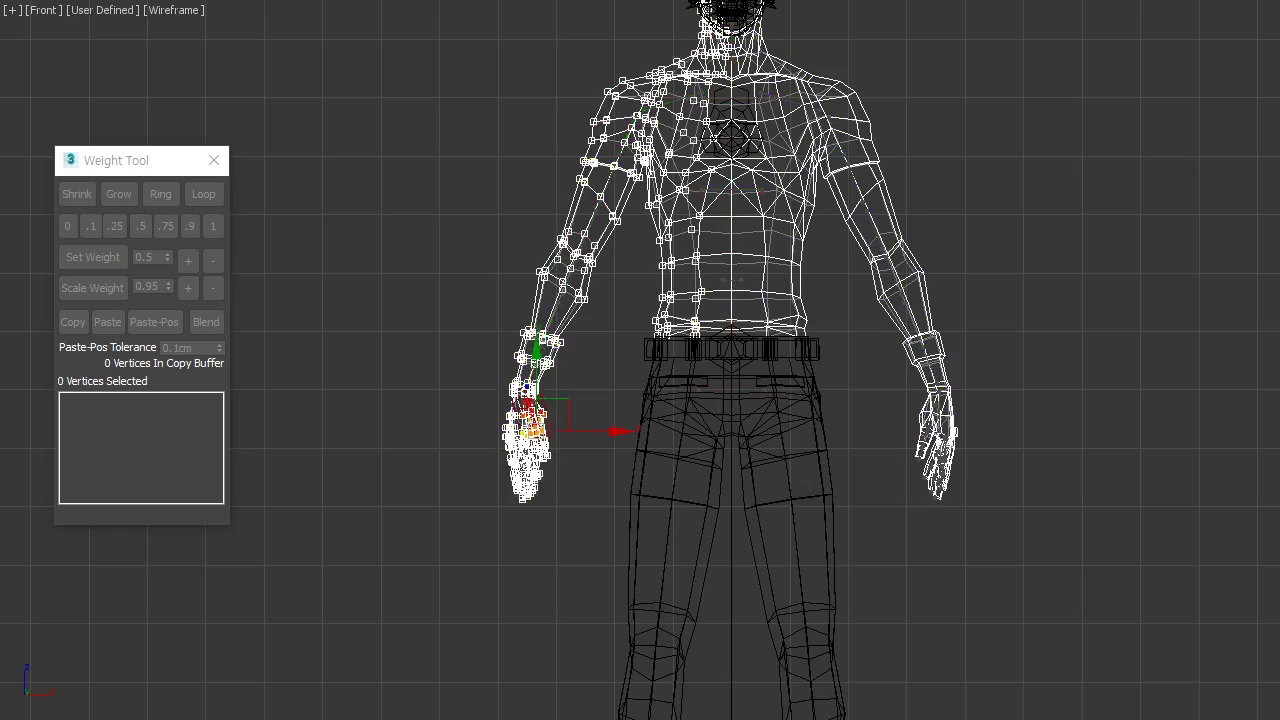
{"action": "key", "text": "F3"}
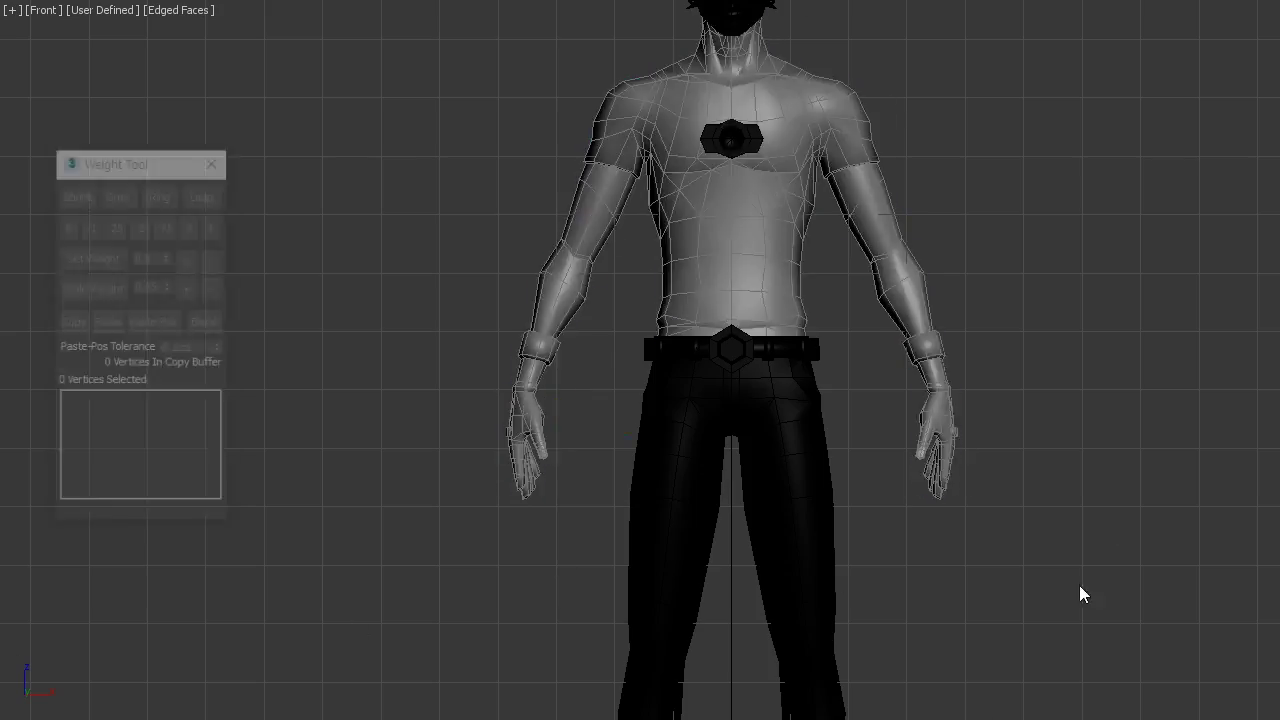
{"action": "key", "text": "p"}
{"action": "scroll", "coordinate": [700, 520], "scroll_direction": "up", "scroll_amount": 5}
{"action": "scroll", "coordinate": [817, 434], "scroll_direction": "down", "scroll_amount": 3}
{"action": "scroll", "coordinate": [870, 510], "scroll_direction": "up", "scroll_amount": 5}
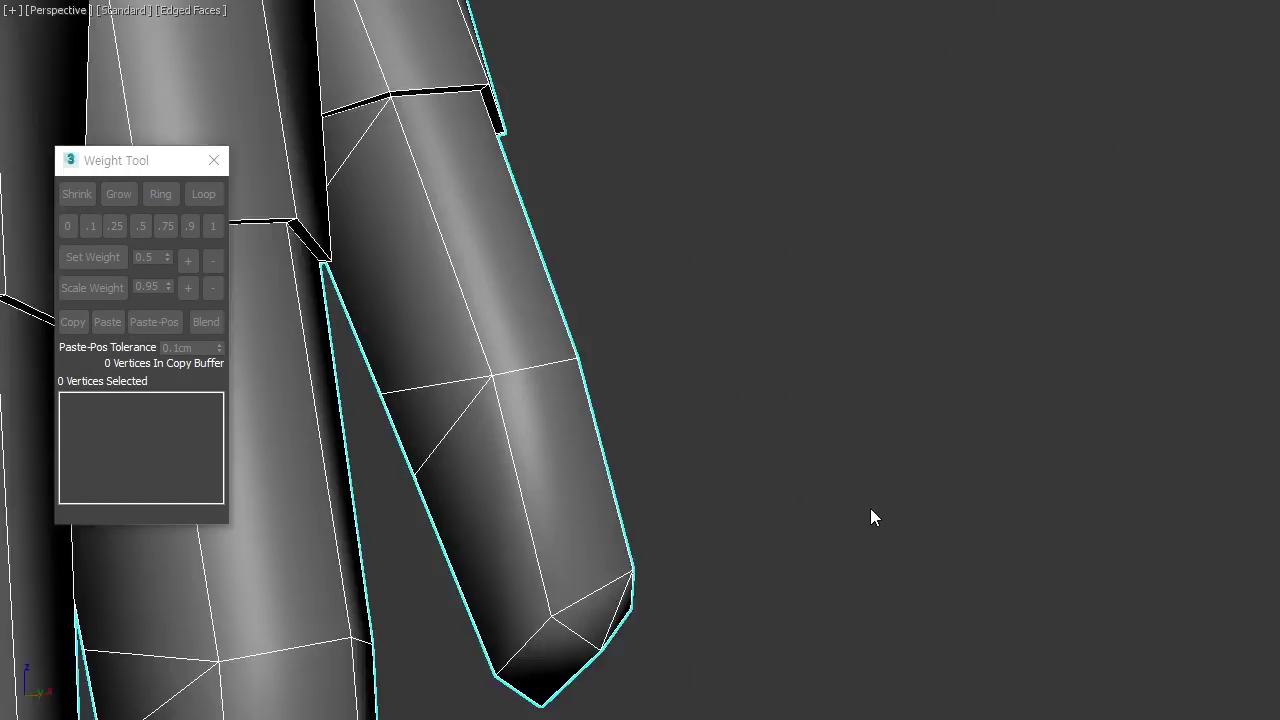
{"action": "scroll", "coordinate": [870, 510], "scroll_direction": "up", "scroll_amount": 3}
Leave weight editing and select the knuckle edge loops on the fingers
{"action": "left_click", "coordinate": [429, 543]}
{"action": "scroll", "coordinate": [429, 543], "scroll_direction": "up", "scroll_amount": 2}
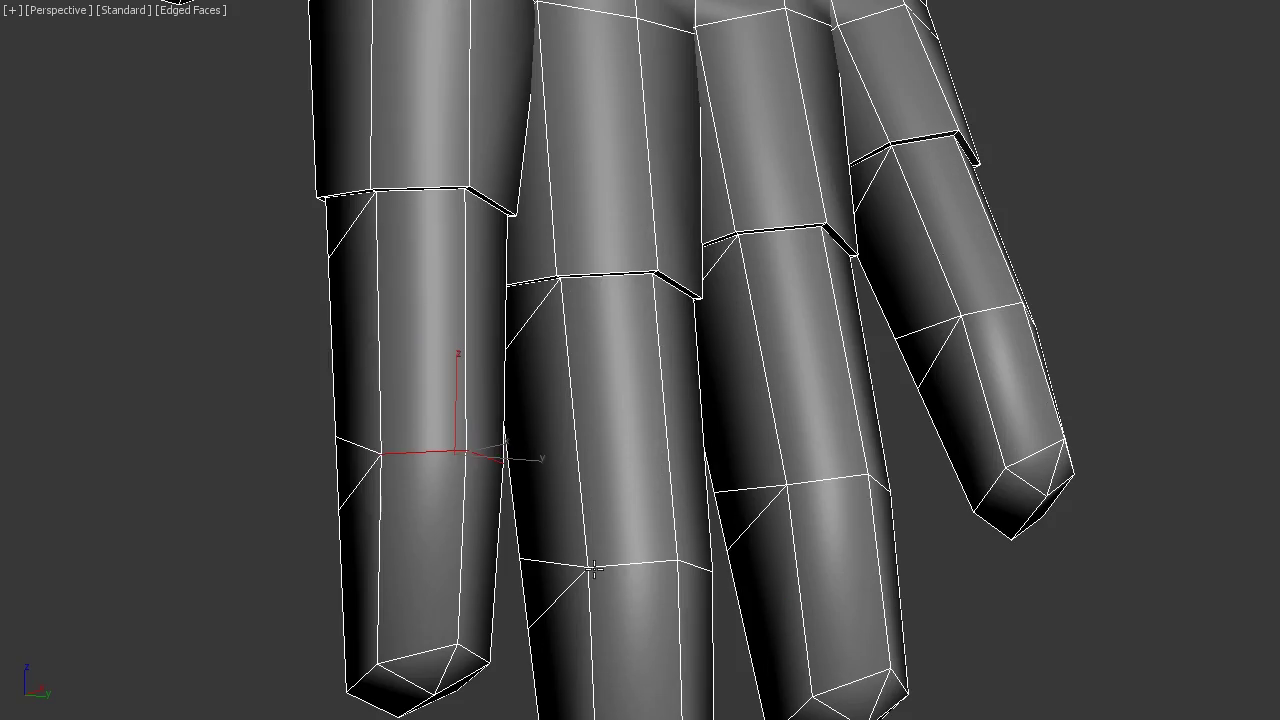
{"action": "mouse_move", "coordinate": [997, 313]}
{"action": "middle_mouse_down", "text": "alt"}
{"action": "mouse_move", "coordinate": [683, 457]}
{"action": "mouse_move", "coordinate": [457, 320]}
{"action": "middle_mouse_up", "text": "alt"}
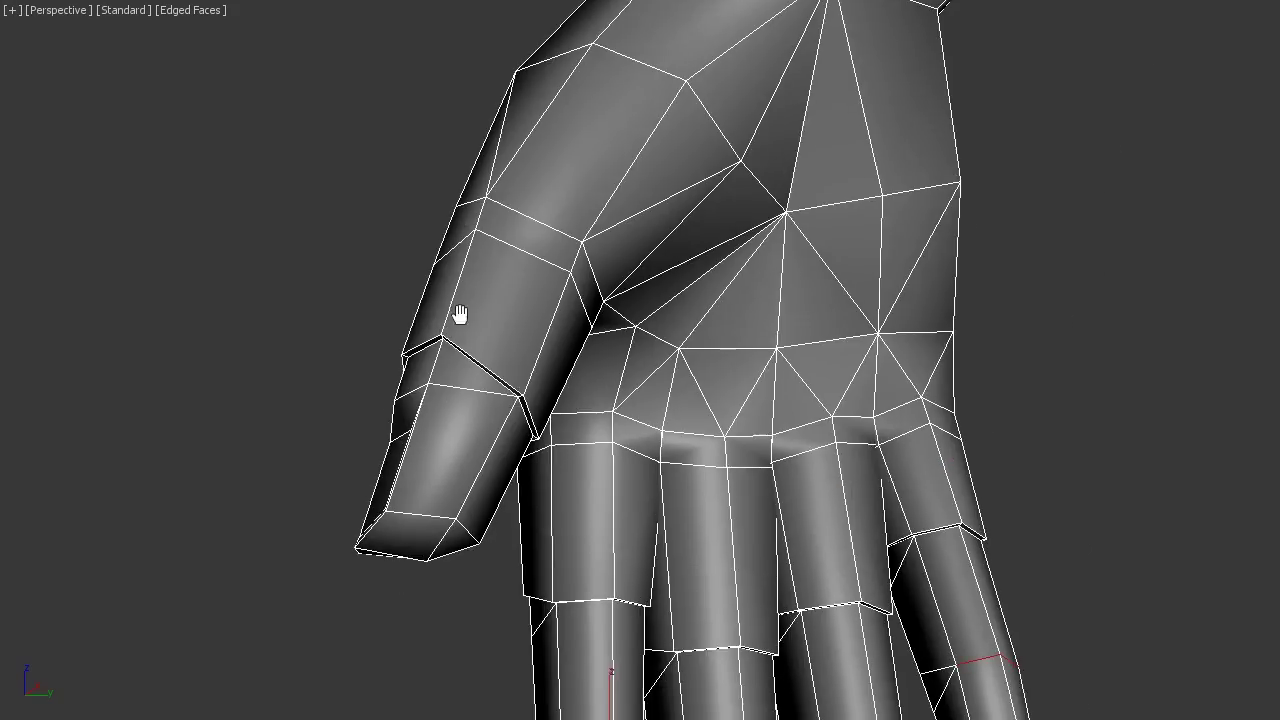
{"action": "scroll", "coordinate": [457, 320], "scroll_direction": "down", "scroll_amount": 4}
{"action": "scroll", "coordinate": [637, 487], "scroll_direction": "up", "scroll_amount": 4}
{"action": "middle_click_drag", "start_coordinate": [637, 487], "coordinate": [623, 325], "text": "alt"}
{"action": "scroll", "coordinate": [623, 325], "scroll_direction": "up", "scroll_amount": 3}
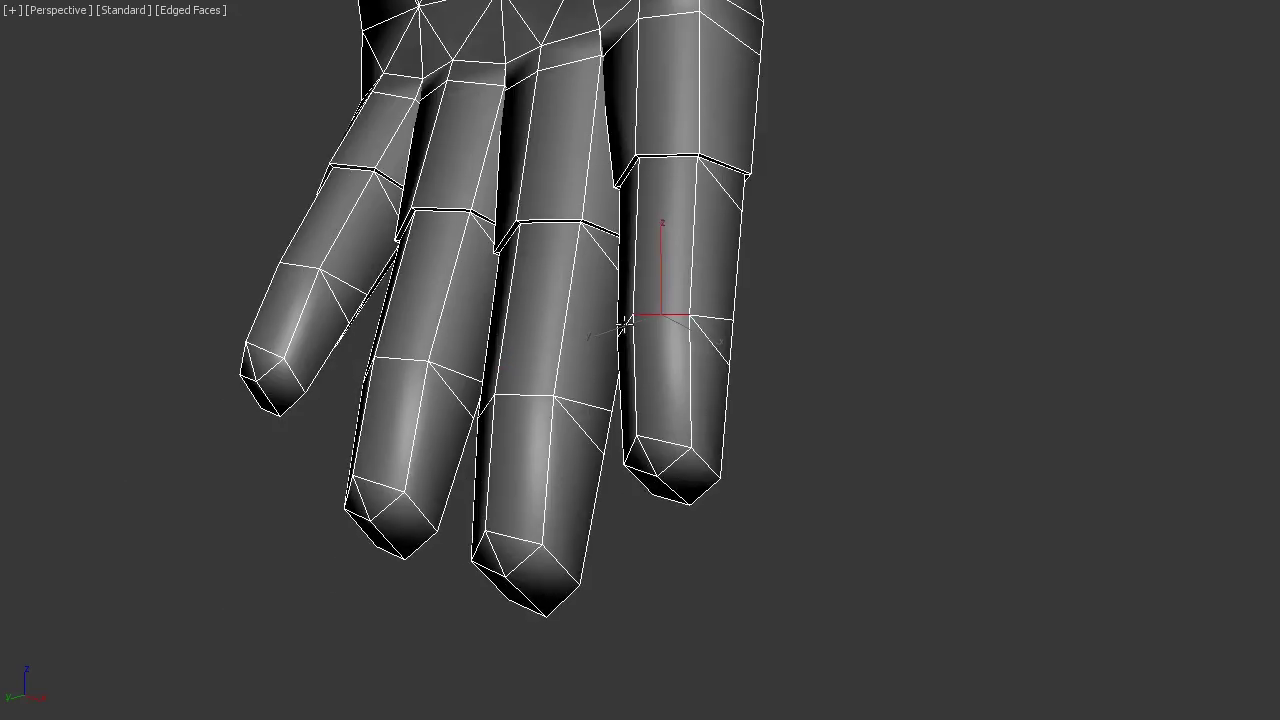
{"action": "middle_click_drag", "start_coordinate": [313, 277], "coordinate": [662, 512], "text": "alt"}
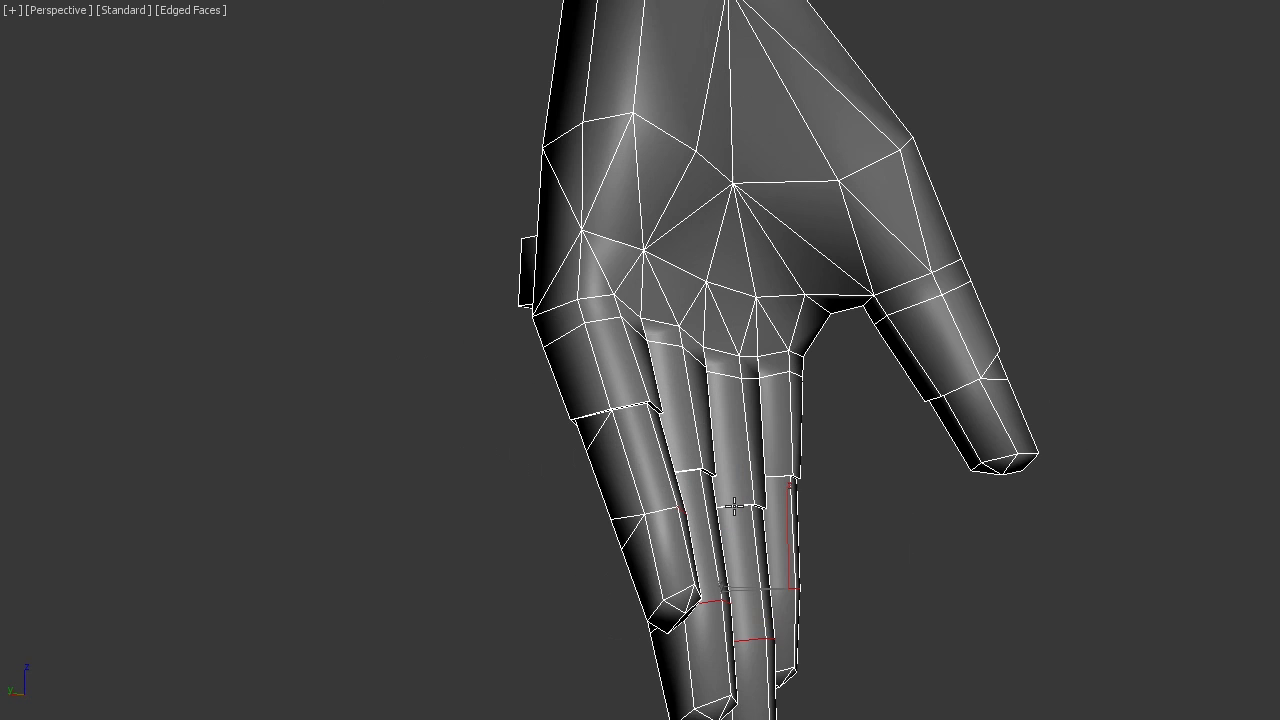
{"action": "scroll", "coordinate": [766, 587], "scroll_direction": "down", "scroll_amount": 1}
Chamfer the knuckle edges with a 0.095cm amount and 1 segment
{"action": "key", "text": "ctrl+shift+c"}
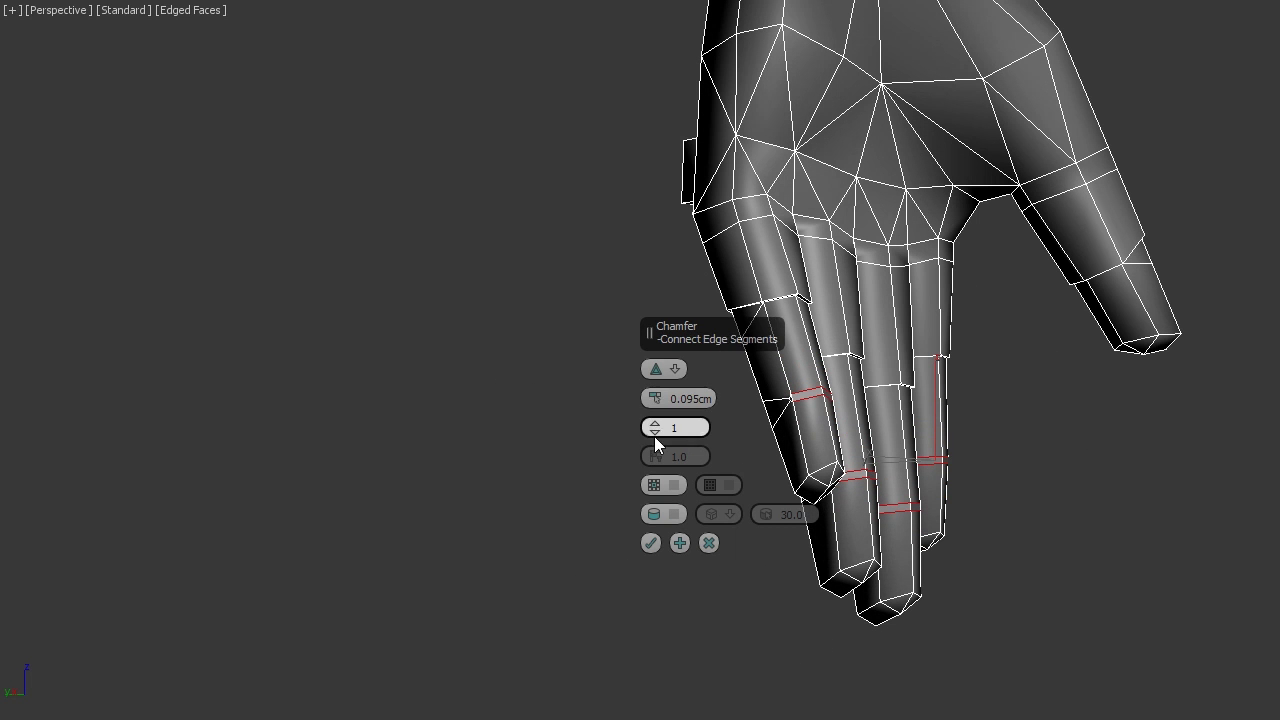
{"action": "scroll", "coordinate": [878, 453], "scroll_direction": "up", "scroll_amount": 4}
{"action": "scroll", "coordinate": [675, 400], "scroll_direction": "up", "scroll_amount": 3}
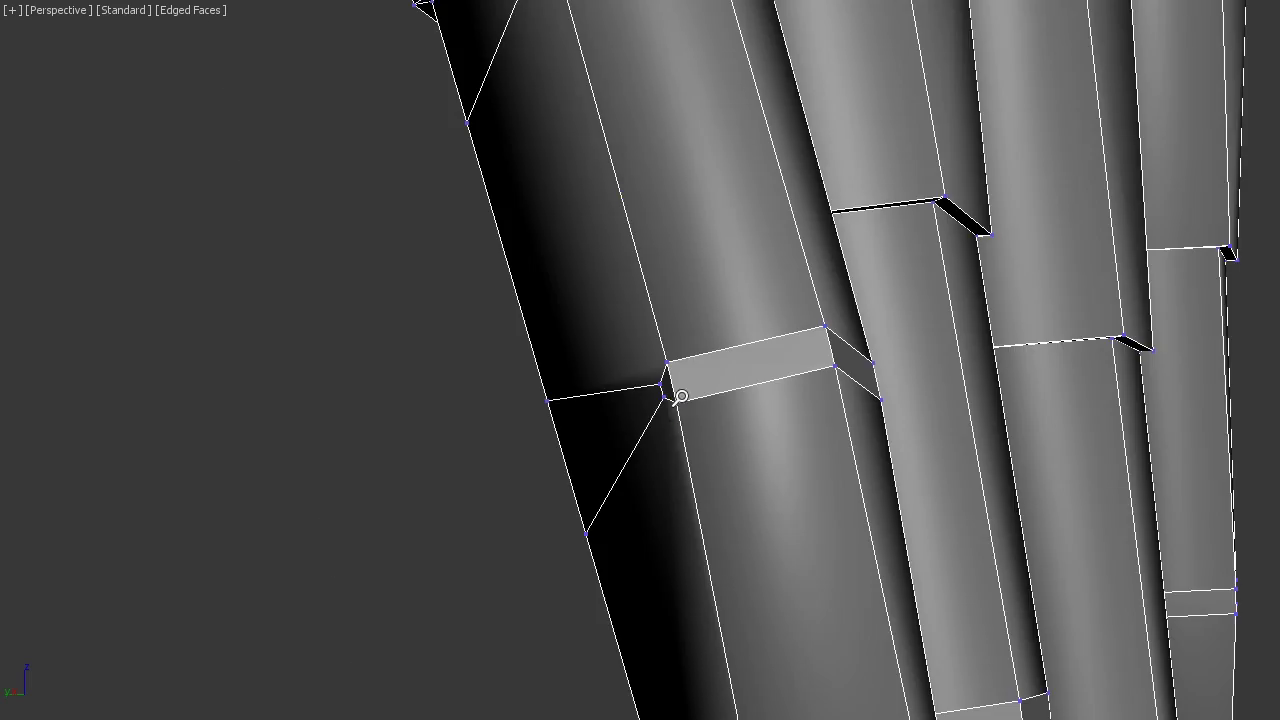
{"action": "scroll", "coordinate": [675, 400], "scroll_direction": "up", "scroll_amount": 3}
{"action": "scroll", "coordinate": [700, 430], "scroll_direction": "down", "scroll_amount": 5}
{"action": "middle_click_drag", "start_coordinate": [877, 457], "coordinate": [1023, 420], "text": "alt"}
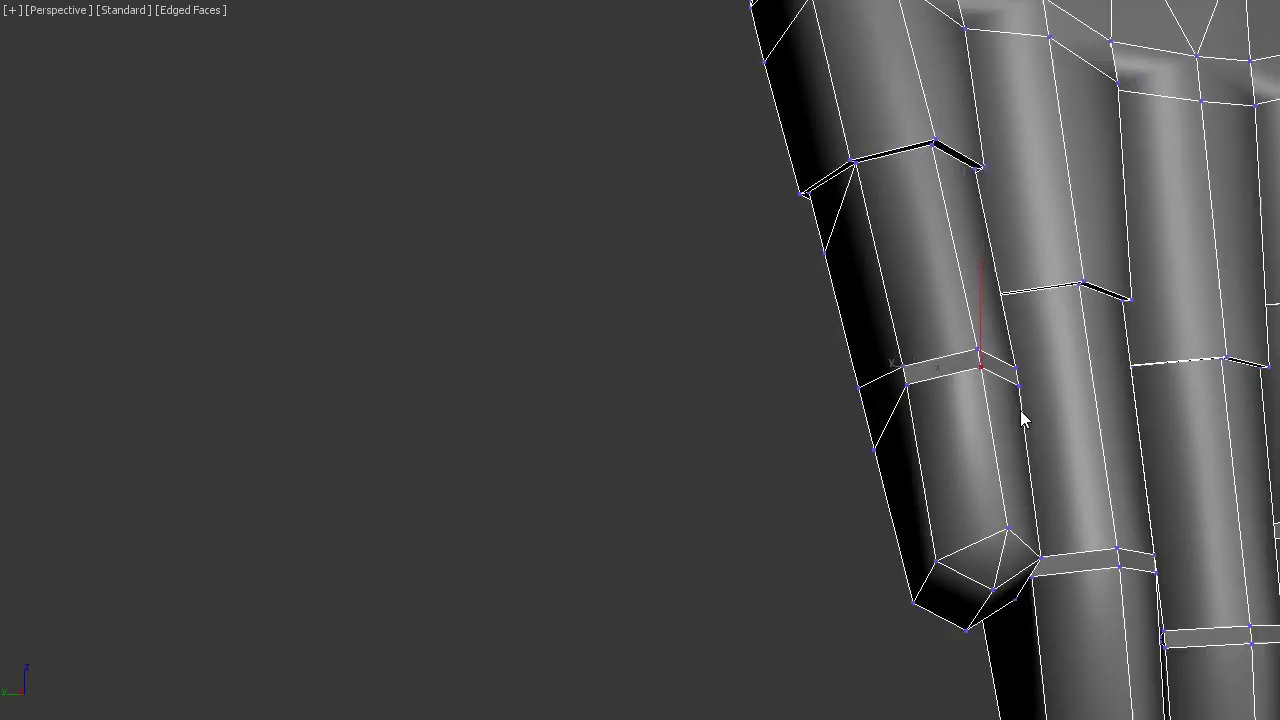
{"action": "scroll", "coordinate": [760, 462], "scroll_direction": "up", "scroll_amount": 4}
{"action": "middle_click_drag", "start_coordinate": [727, 460], "coordinate": [628, 503], "text": "alt"}
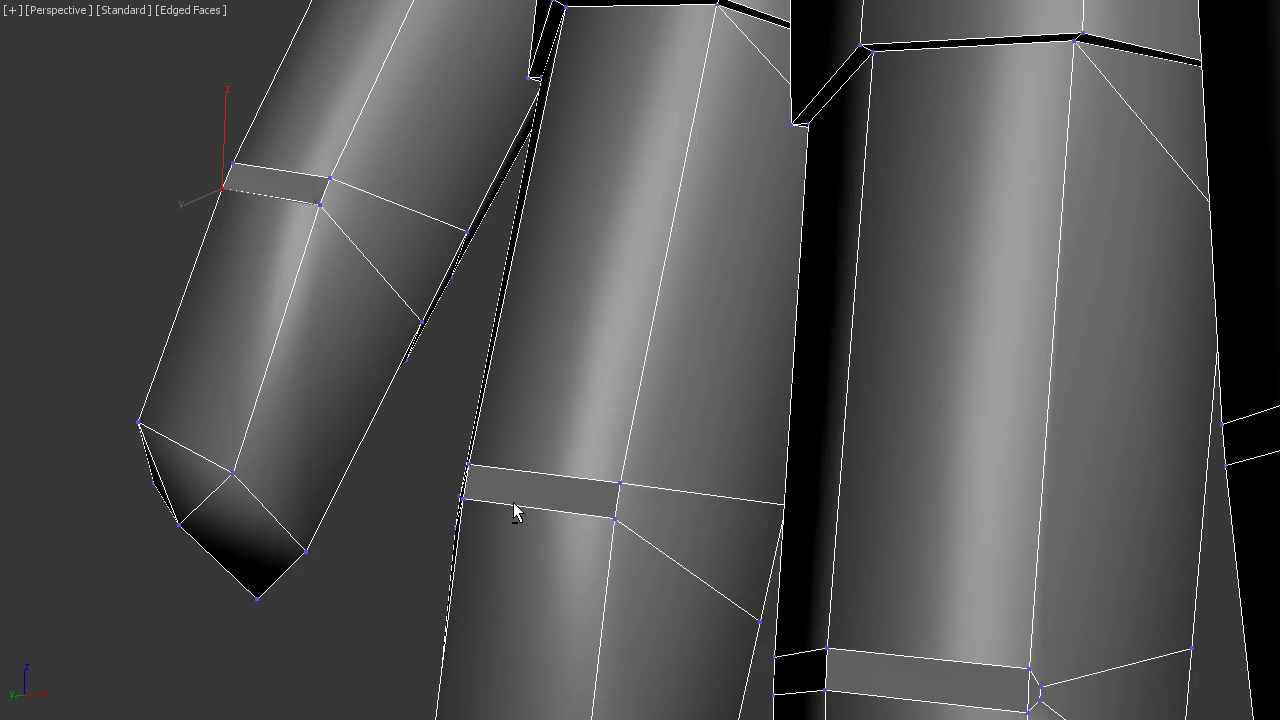
{"action": "middle_click_drag", "start_coordinate": [513, 510], "coordinate": [278, 517], "text": "alt"}
{"action": "scroll", "coordinate": [302, 530], "scroll_direction": "up", "scroll_amount": 4}
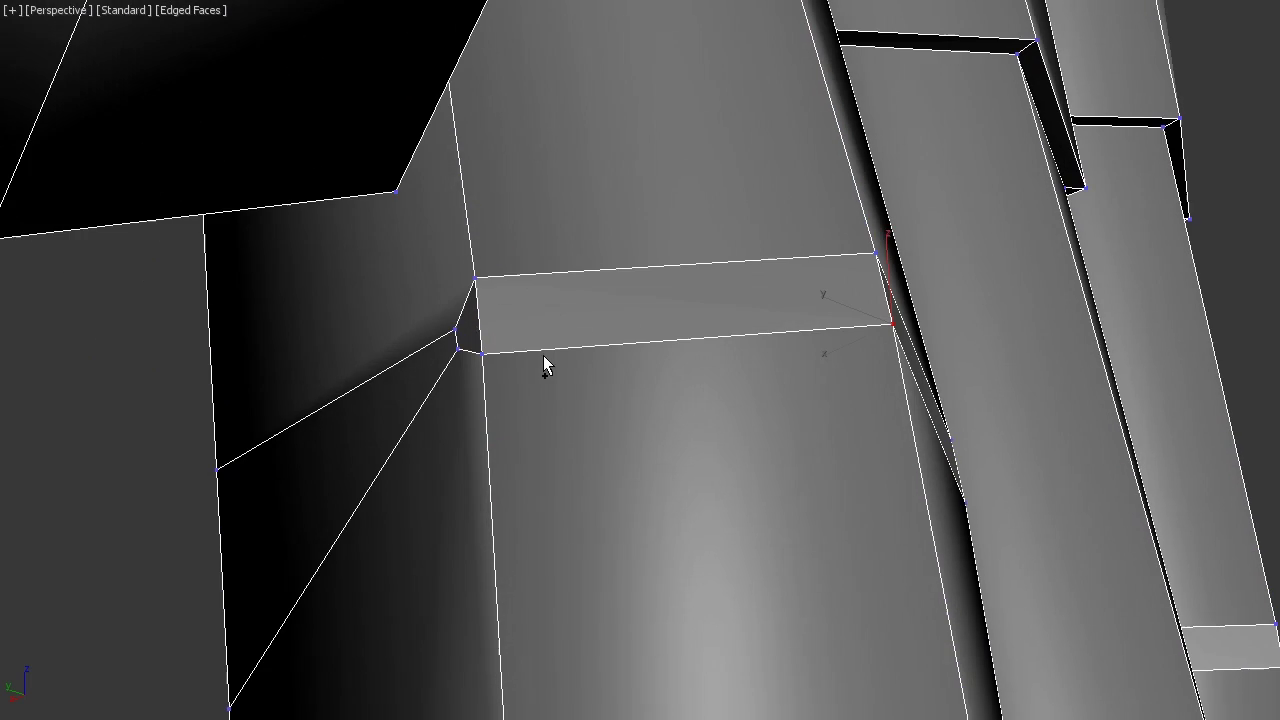
{"action": "scroll", "coordinate": [474, 362], "scroll_direction": "down", "scroll_amount": 4}
Inspect the new chamfer bands from several angles, then pick a face on the outer finger
{"action": "mouse_move", "coordinate": [846, 386]}
{"action": "middle_mouse_down", "text": "alt"}
{"action": "mouse_move", "coordinate": [791, 363]}
{"action": "mouse_move", "coordinate": [682, 487]}
{"action": "middle_mouse_up", "text": "alt"}
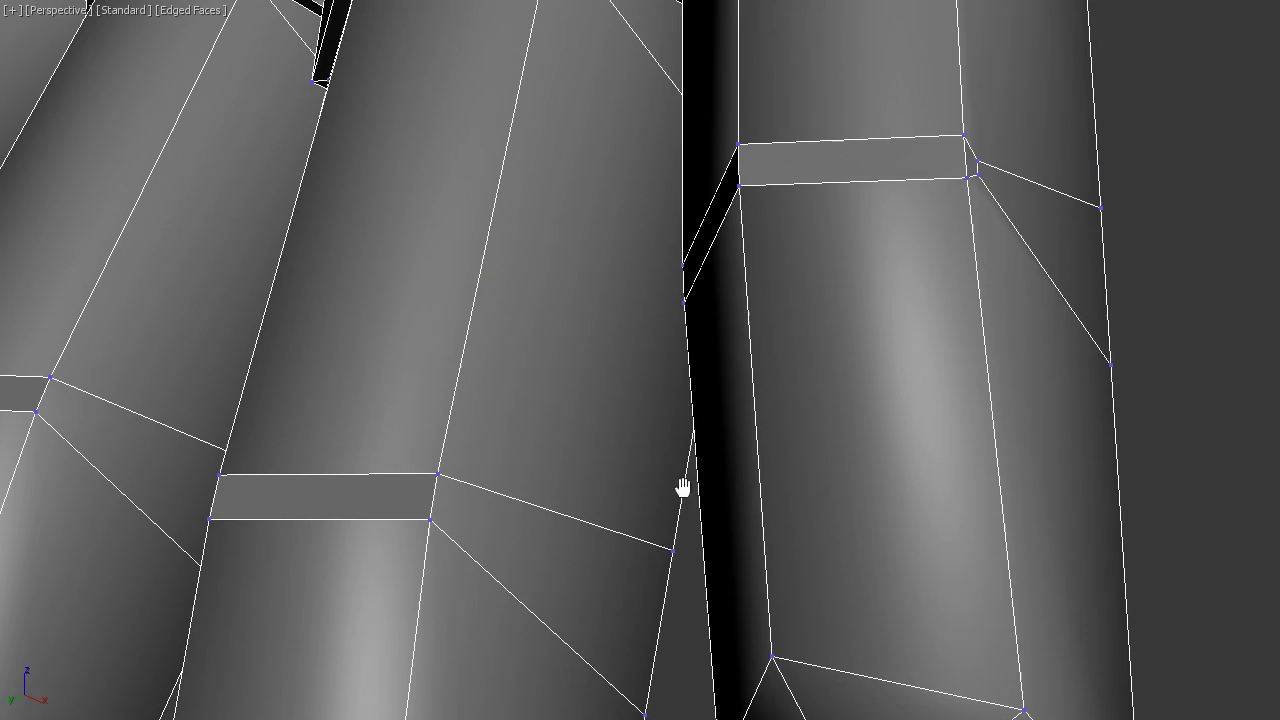
{"action": "middle_click_drag", "start_coordinate": [963, 177], "coordinate": [787, 353], "text": "alt"}
{"action": "middle_click_drag", "start_coordinate": [676, 300], "coordinate": [507, 332], "text": "alt"}
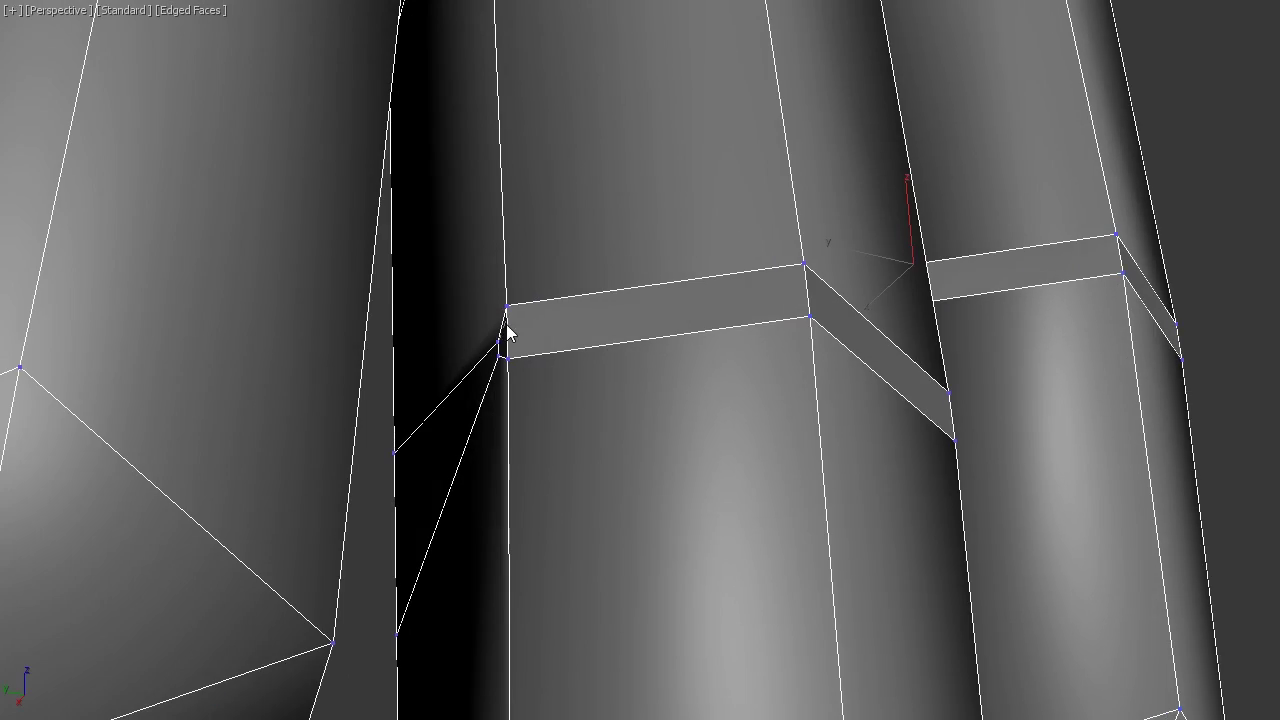
{"action": "scroll", "coordinate": [516, 370], "scroll_direction": "down", "scroll_amount": 2}
{"action": "scroll", "coordinate": [600, 385], "scroll_direction": "down", "scroll_amount": 10}
{"action": "scroll", "coordinate": [620, 399], "scroll_direction": "up", "scroll_amount": 10}
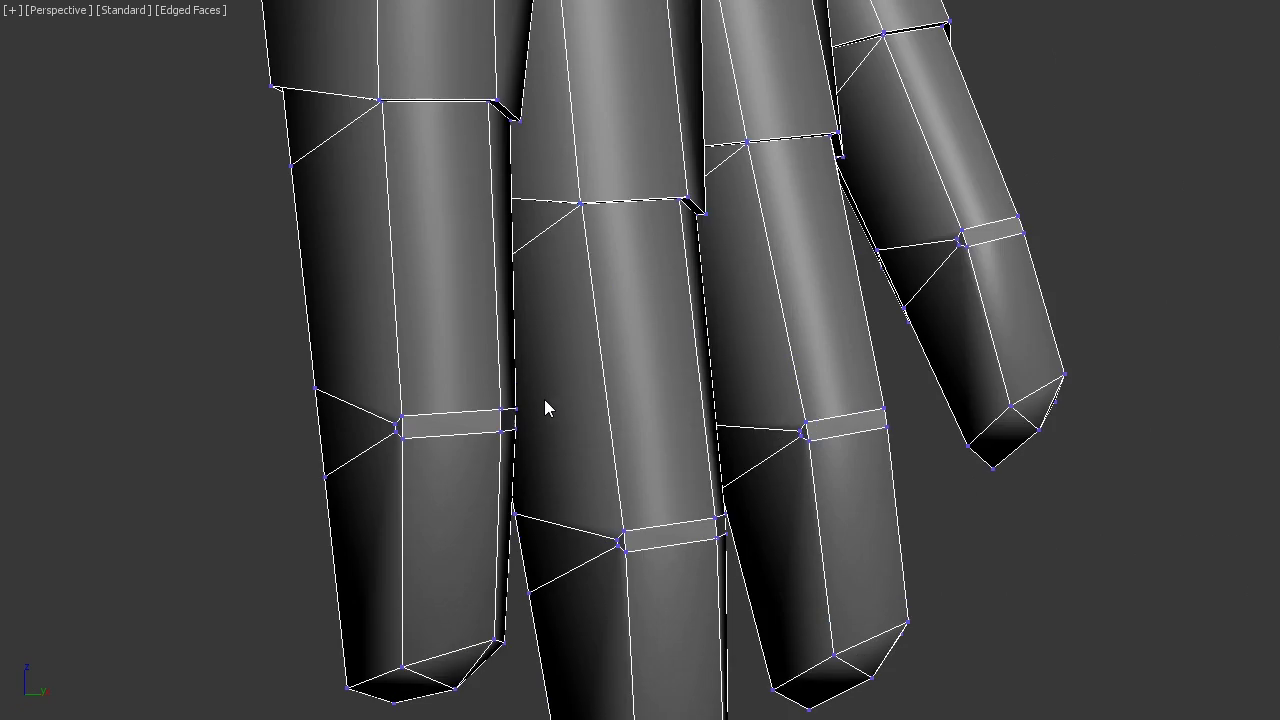
{"action": "scroll", "coordinate": [450, 400], "scroll_direction": "up", "scroll_amount": 3}
{"action": "middle_click_drag", "start_coordinate": [370, 403], "coordinate": [672, 484], "text": "alt"}
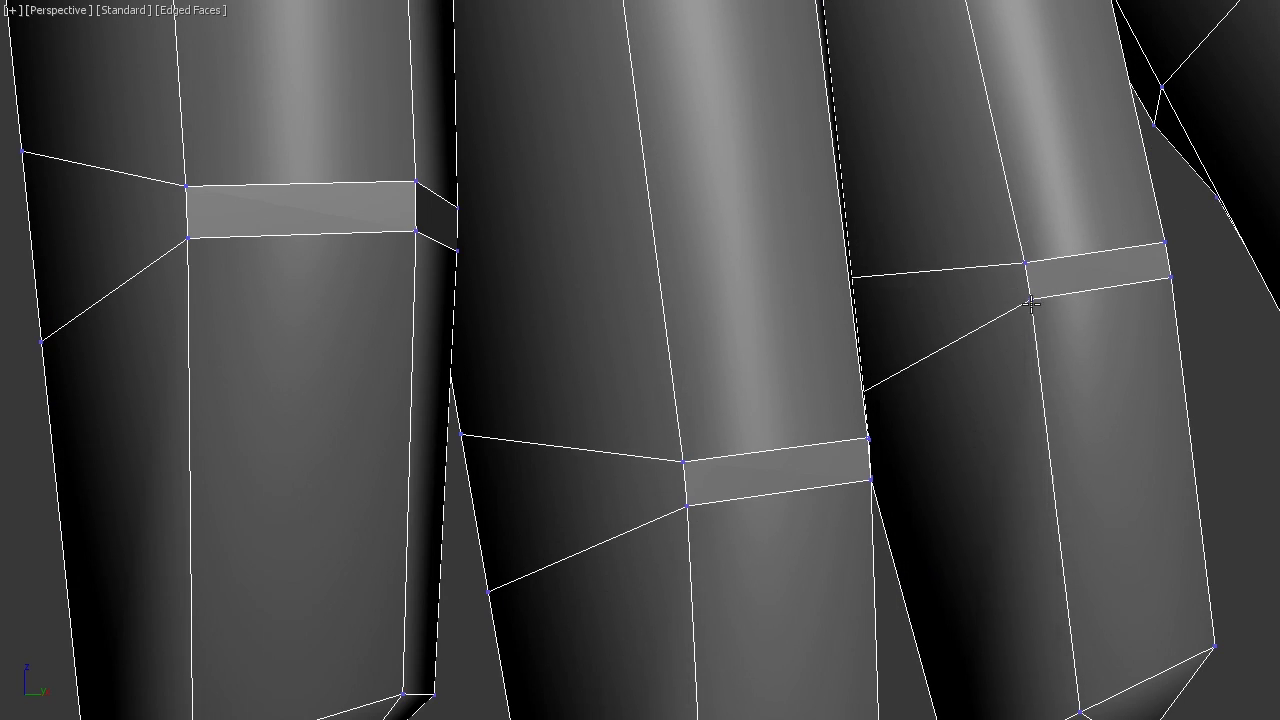
{"action": "scroll", "coordinate": [1031, 304], "scroll_direction": "down", "scroll_amount": 3}
{"action": "scroll", "coordinate": [1031, 304], "scroll_direction": "down", "scroll_amount": 4}
{"action": "scroll", "coordinate": [1094, 283], "scroll_direction": "up", "scroll_amount": 9}
{"action": "scroll", "coordinate": [647, 374], "scroll_direction": "down", "scroll_amount": 2}
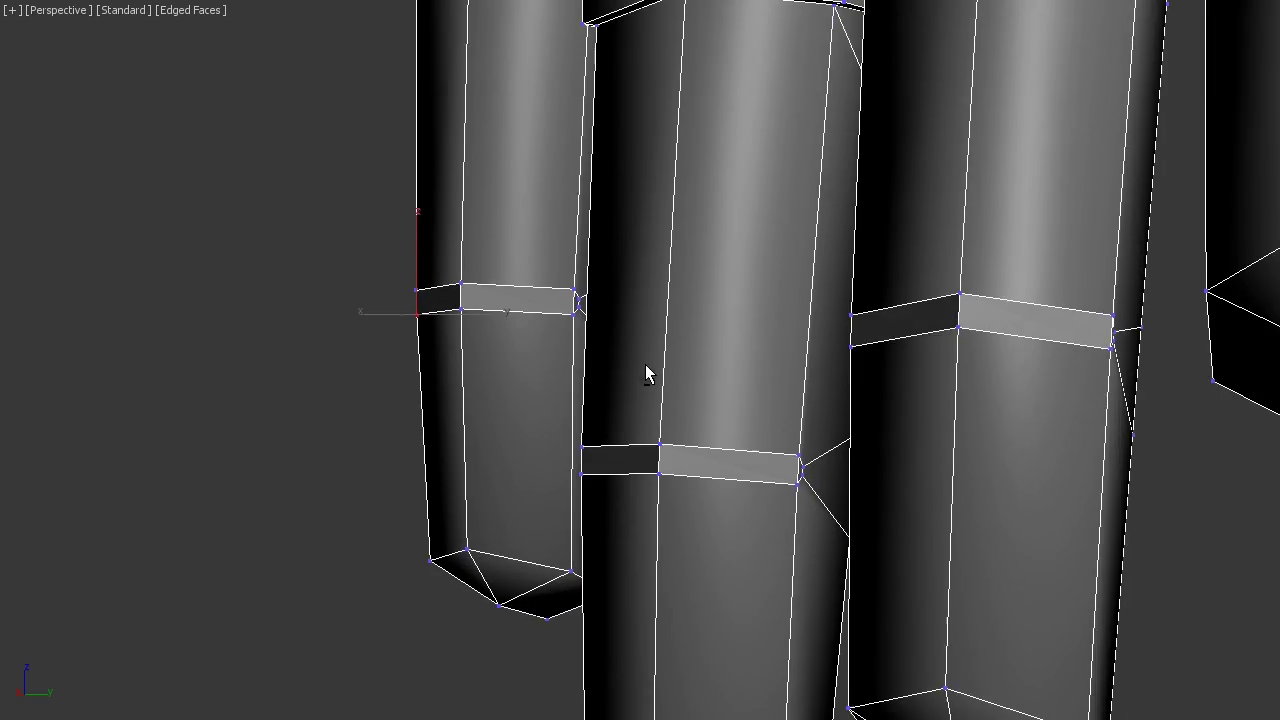
{"action": "scroll", "coordinate": [590, 320], "scroll_direction": "up", "scroll_amount": 3}
{"action": "mouse_move", "coordinate": [585, 342]}
{"action": "middle_mouse_down", "text": "alt"}
{"action": "mouse_move", "coordinate": [580, 370]}
{"action": "mouse_move", "coordinate": [913, 158]}
{"action": "middle_mouse_up", "text": "alt"}
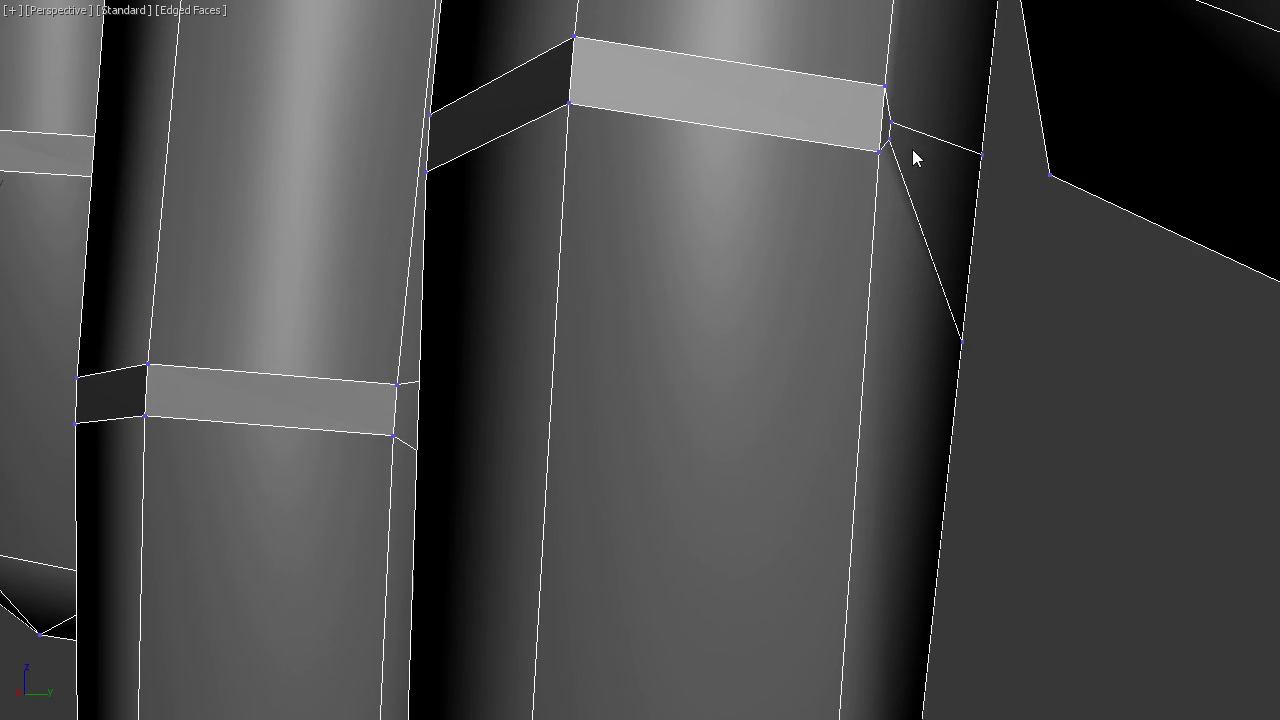
{"action": "scroll", "coordinate": [880, 153], "scroll_direction": "down", "scroll_amount": 4}
{"action": "scroll", "coordinate": [800, 157], "scroll_direction": "down", "scroll_amount": 3}
{"action": "scroll", "coordinate": [800, 157], "scroll_direction": "up", "scroll_amount": 3}
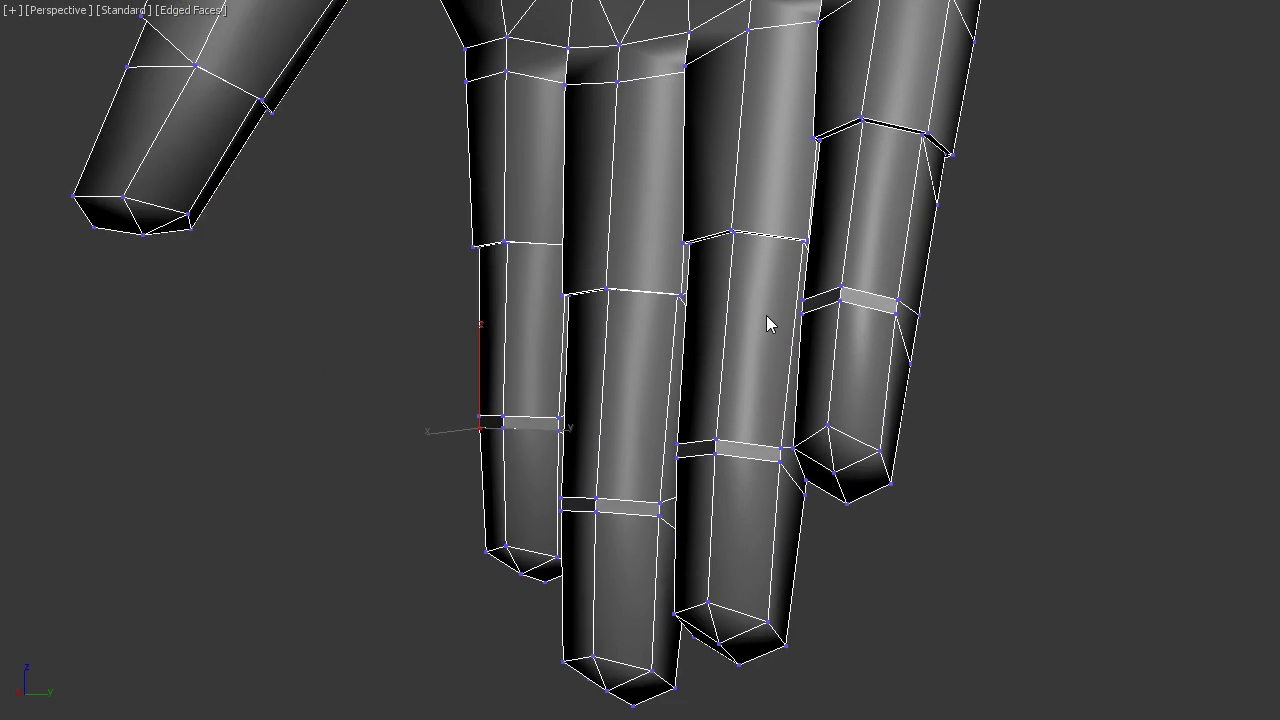
{"action": "scroll", "coordinate": [766, 329], "scroll_direction": "up", "scroll_amount": 3}
{"action": "left_click", "coordinate": [935, 355]}
{"action": "scroll", "coordinate": [924, 368], "scroll_direction": "down", "scroll_amount": 2}
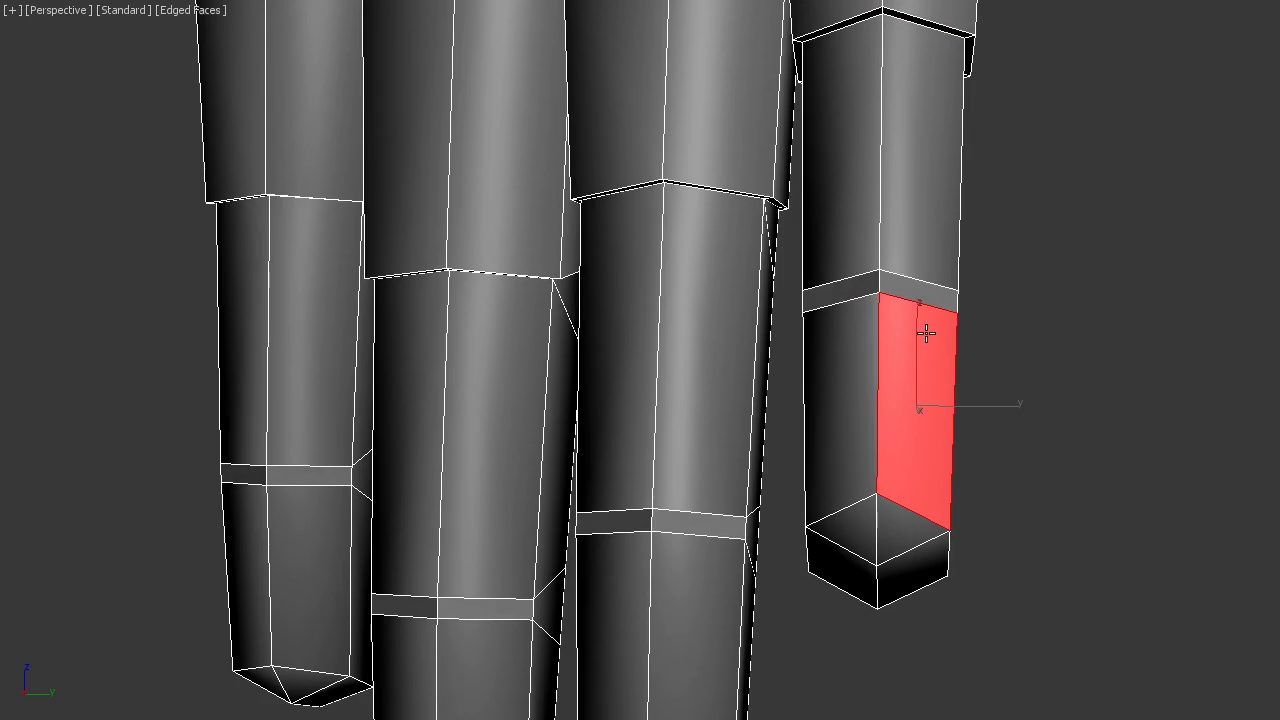
{"action": "middle_click_drag", "start_coordinate": [926, 334], "coordinate": [1041, 330], "text": "alt"}
{"action": "middle_click_drag", "start_coordinate": [1137, 453], "coordinate": [1091, 429], "text": "alt"}
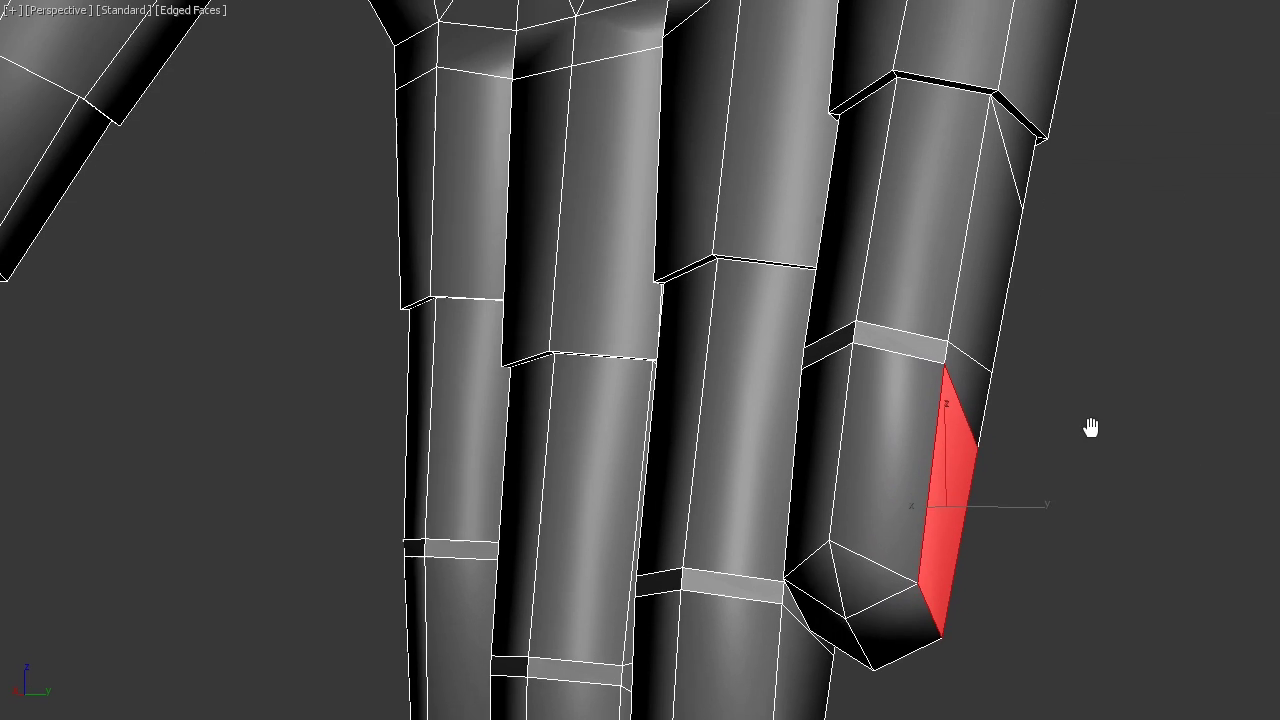
{"action": "scroll", "coordinate": [1091, 429], "scroll_direction": "up", "scroll_amount": 3}
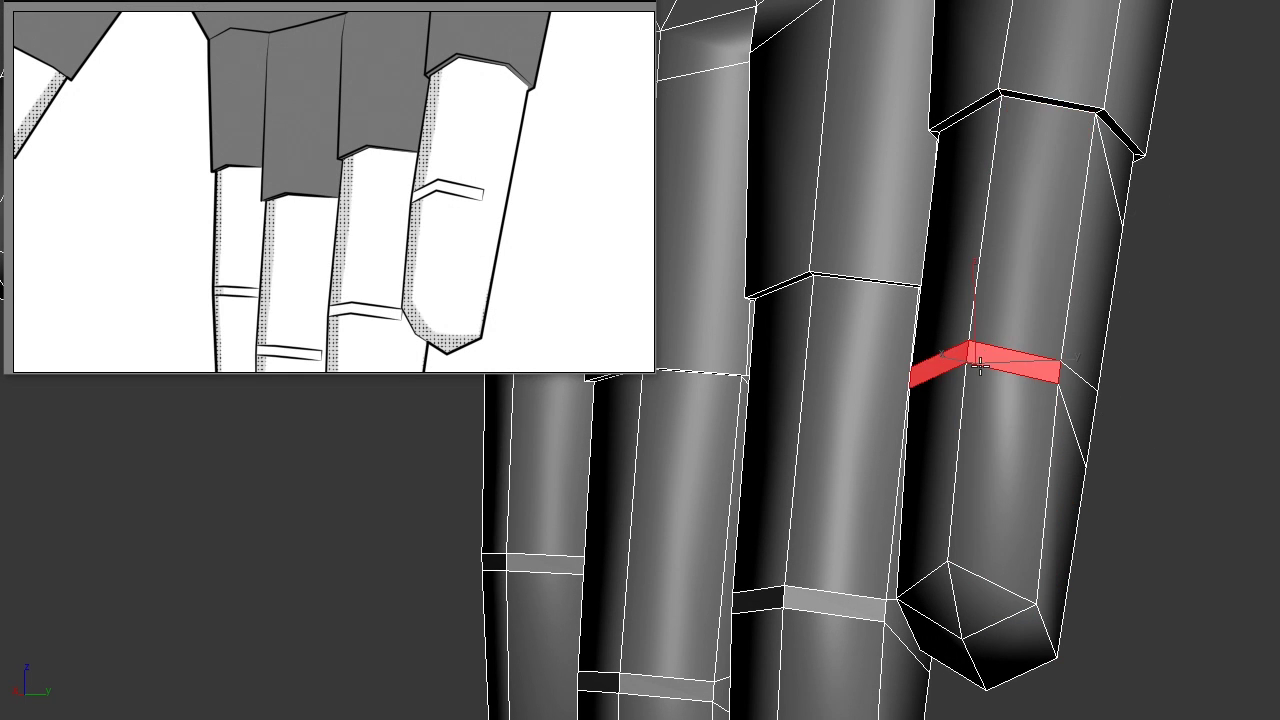
{"action": "mouse_move", "coordinate": [980, 367]}
{"action": "middle_mouse_down", "text": "alt"}
{"action": "mouse_move", "coordinate": [1137, 449]}
{"action": "mouse_move", "coordinate": [997, 414]}
{"action": "mouse_move", "coordinate": [785, 600]}
{"action": "middle_mouse_up", "text": "alt"}
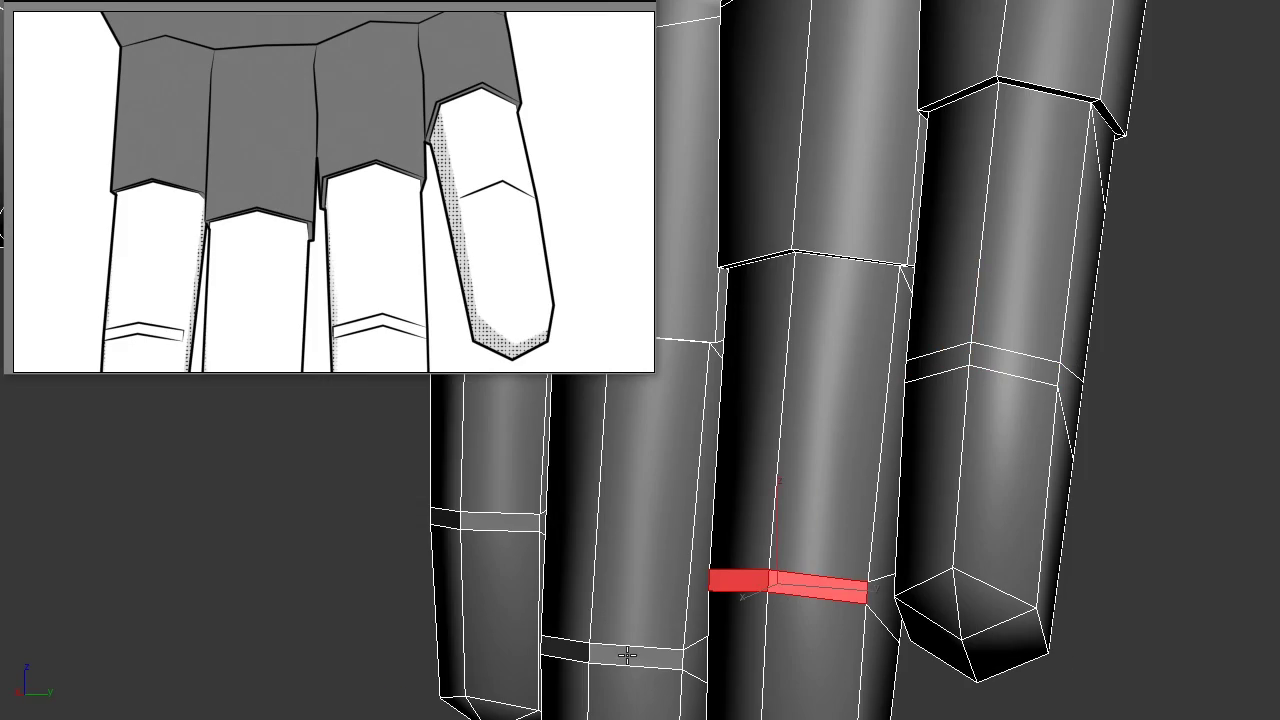
{"action": "scroll", "coordinate": [1150, 510], "scroll_direction": "down", "scroll_amount": 3}
{"action": "scroll", "coordinate": [1012, 492], "scroll_direction": "down", "scroll_amount": 5}
{"action": "scroll", "coordinate": [960, 488], "scroll_direction": "up", "scroll_amount": 4}
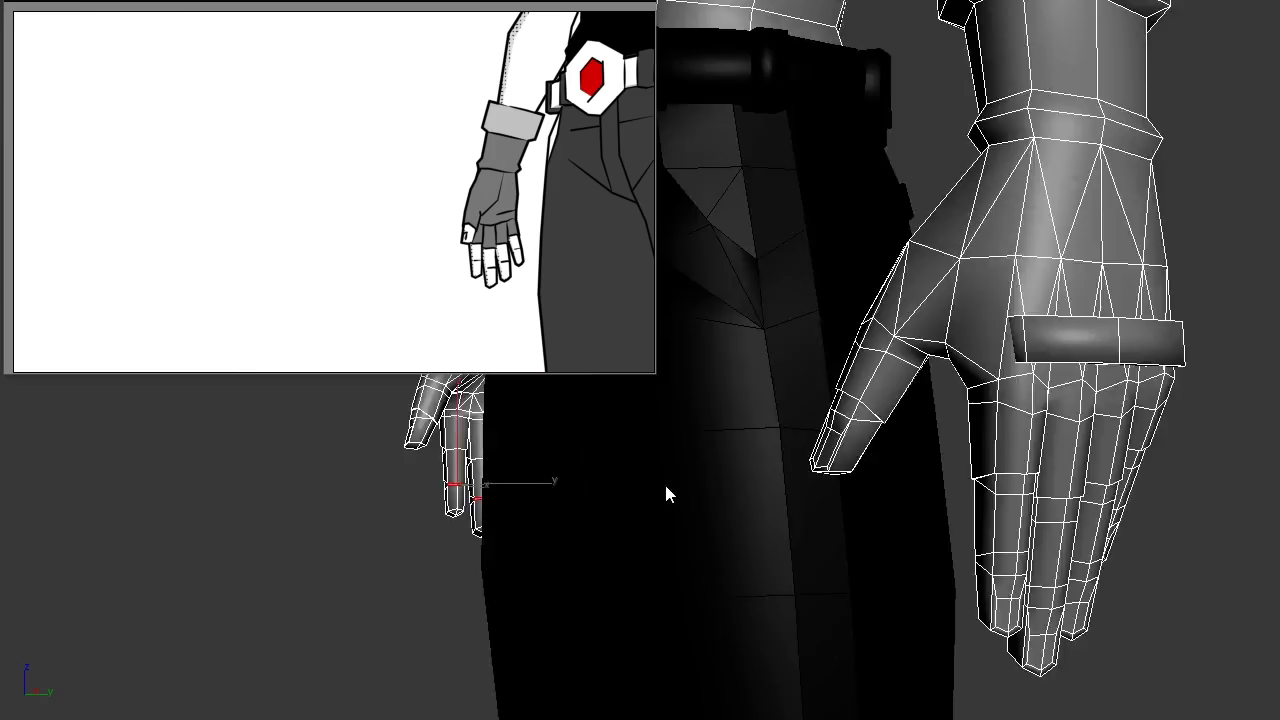
{"action": "scroll", "coordinate": [720, 490], "scroll_direction": "up", "scroll_amount": 3}
{"action": "scroll", "coordinate": [808, 503], "scroll_direction": "up", "scroll_amount": 3}
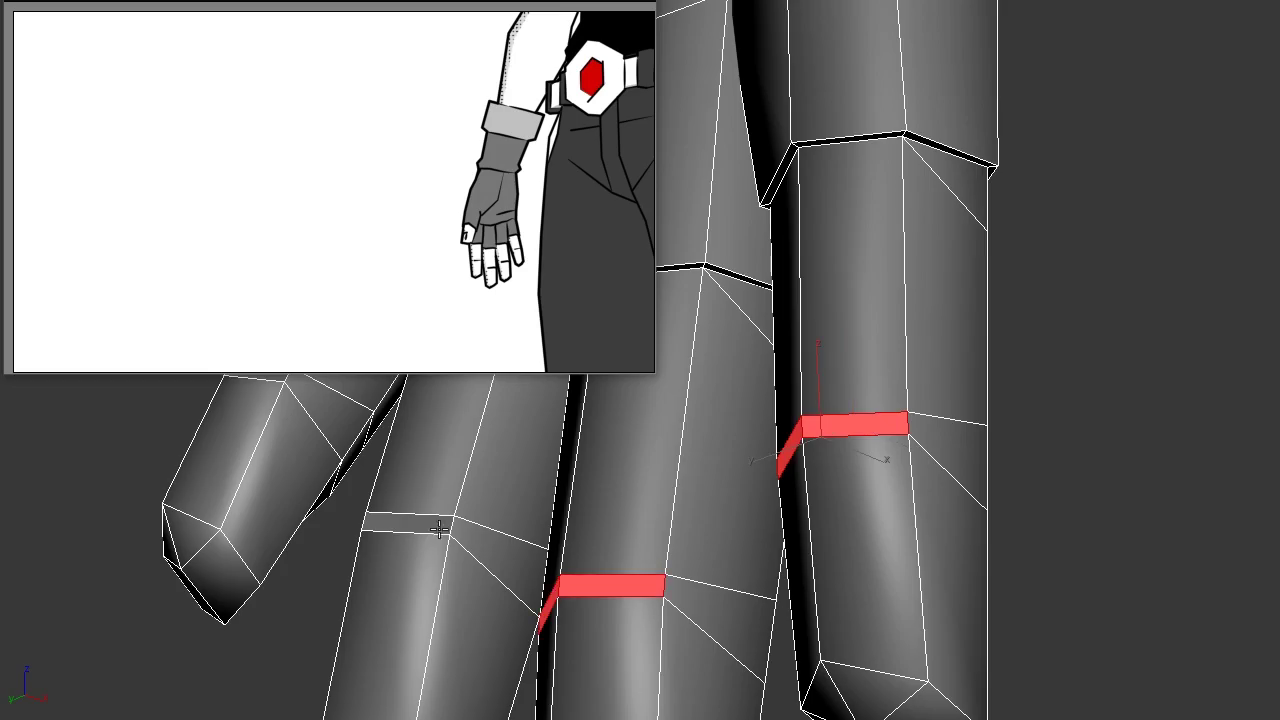
{"action": "scroll", "coordinate": [439, 529], "scroll_direction": "down", "scroll_amount": 2}
{"action": "mouse_move", "coordinate": [439, 529]}
{"action": "middle_mouse_down", "text": "alt"}
{"action": "mouse_move", "coordinate": [600, 480]}
{"action": "mouse_move", "coordinate": [777, 461]}
{"action": "middle_mouse_up", "text": "alt"}
Give the new knuckle vertices full Finger01 and Finger11 weight, then check the curled fist
{"action": "scroll", "coordinate": [777, 461], "scroll_direction": "down", "scroll_amount": 5}
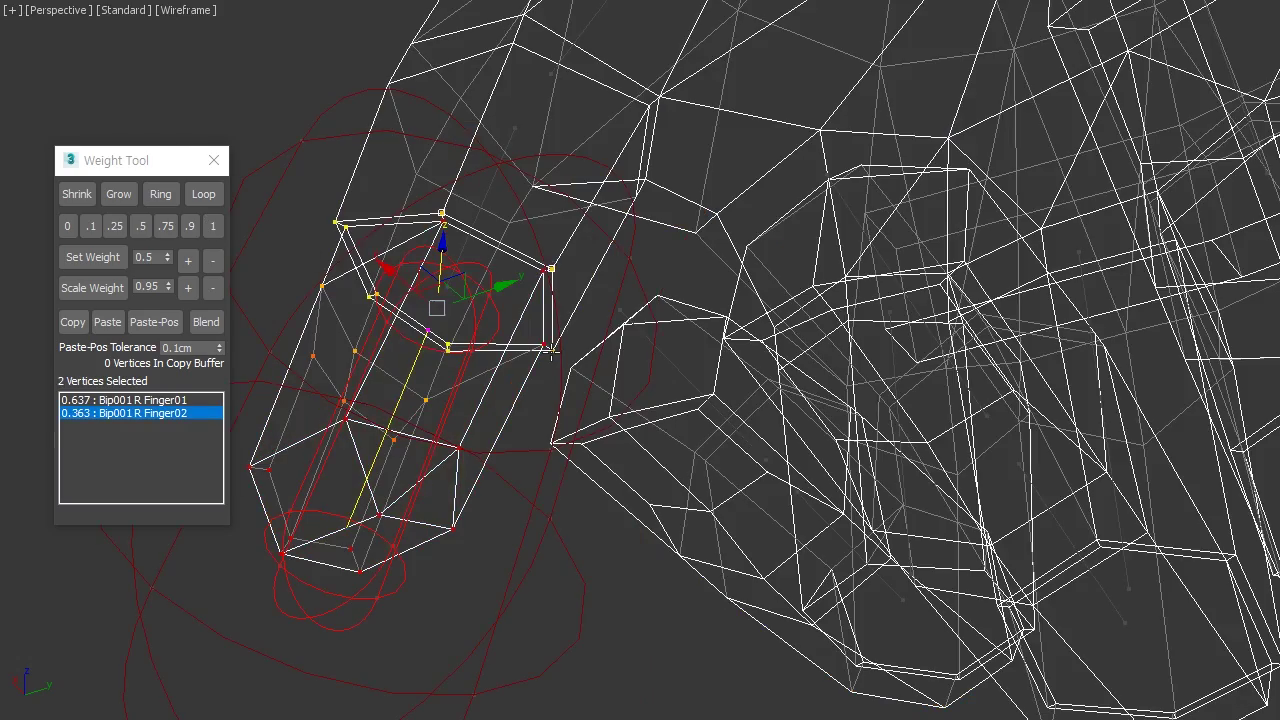
{"action": "left_click", "coordinate": [212, 226]}
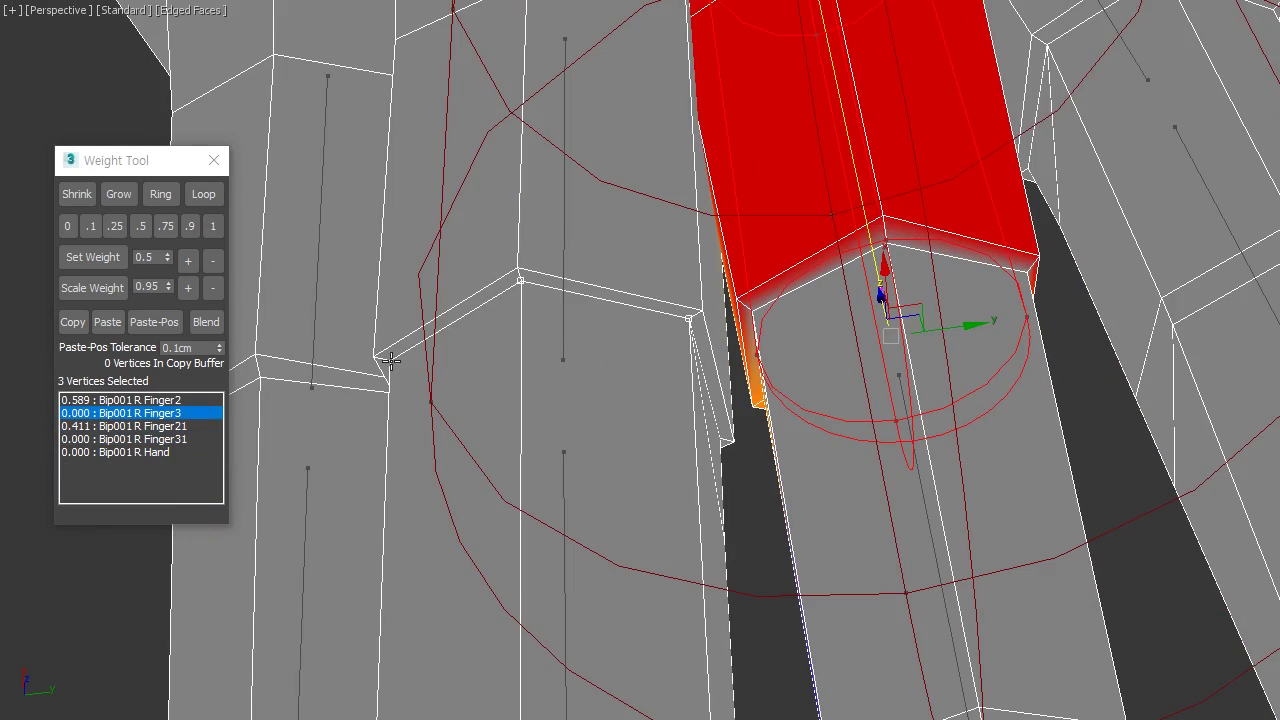
{"action": "left_click", "coordinate": [124, 426]}
{"action": "left_click", "coordinate": [212, 226]}
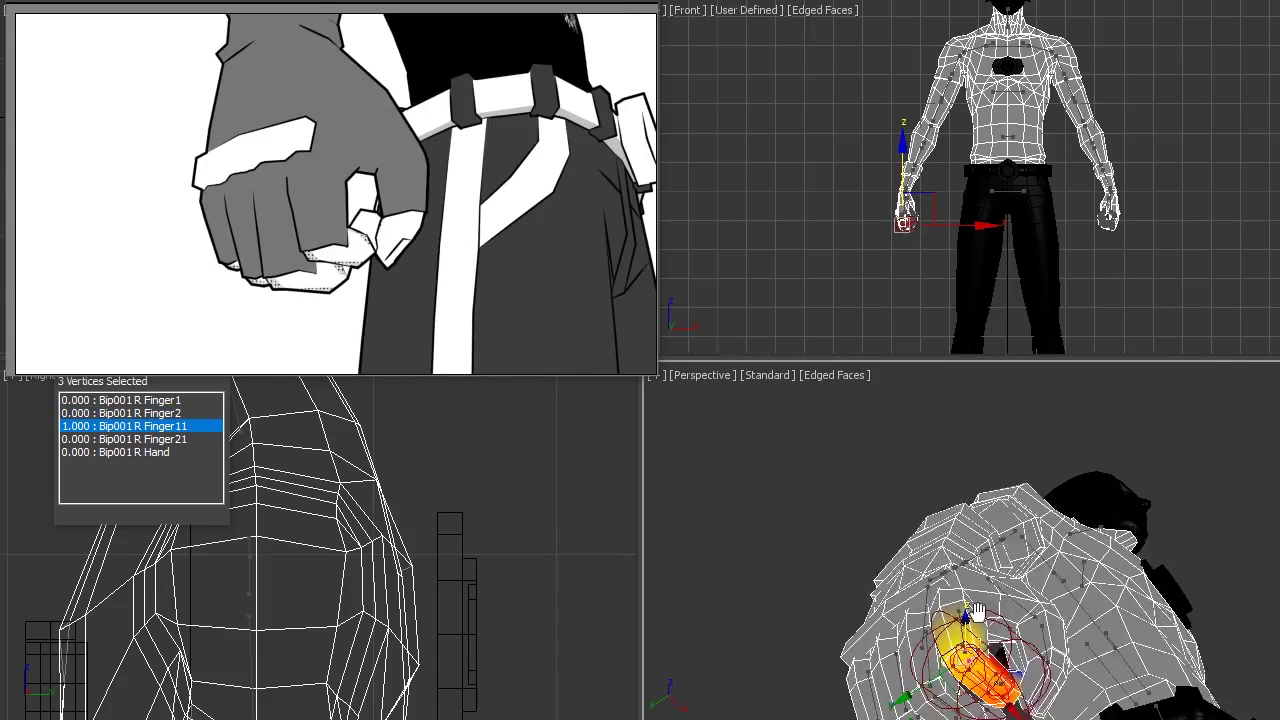
{"action": "middle_click_drag", "start_coordinate": [975, 612], "coordinate": [1040, 715], "text": "alt"}
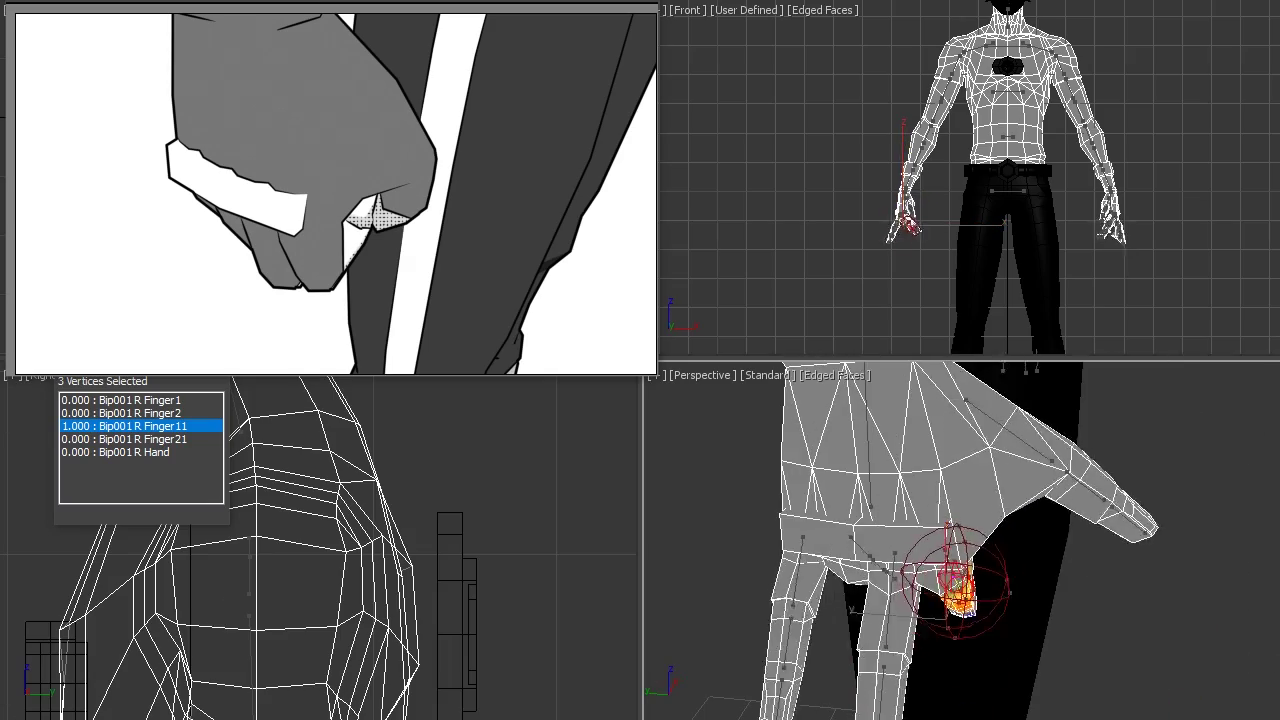